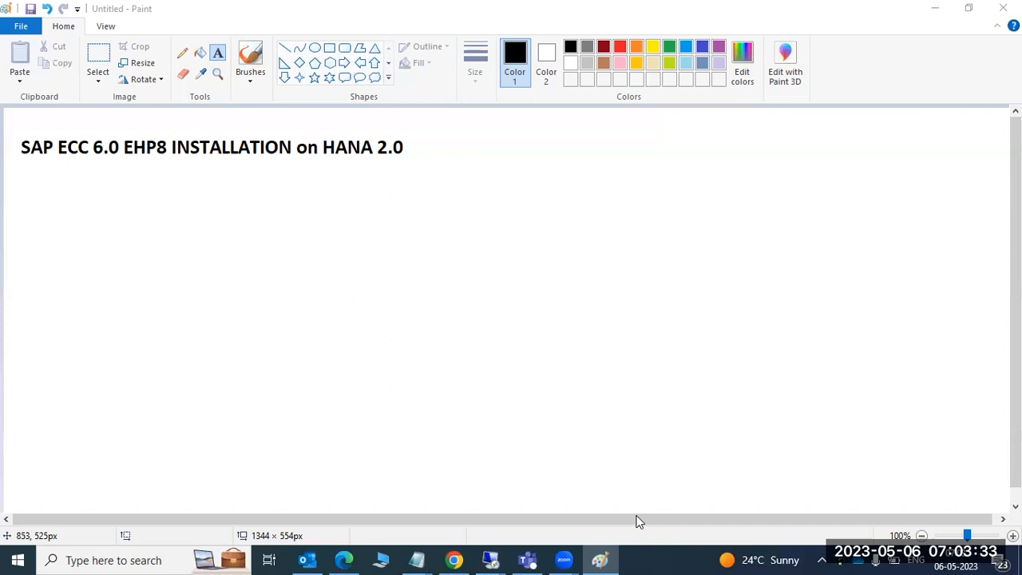
Switch to the remote server's desktop and launch the sapinst application from the SAPSOFTWARS\SWPM folder on the SAP (E:) drive.
{"action": "mouse_move", "coordinate": [494, 559]}
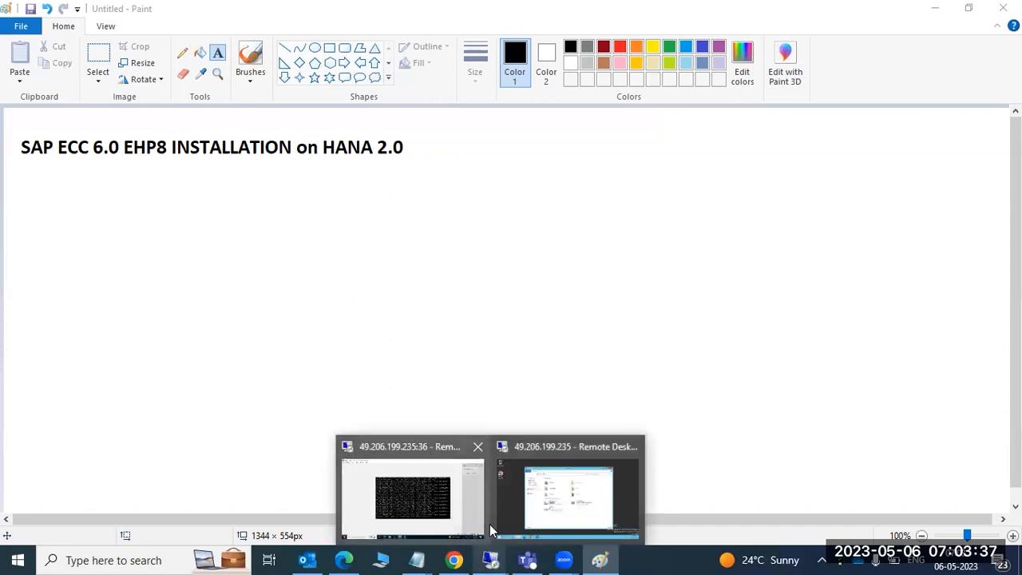
{"action": "left_click", "coordinate": [536, 494]}
{"action": "double_click", "coordinate": [447, 366]}
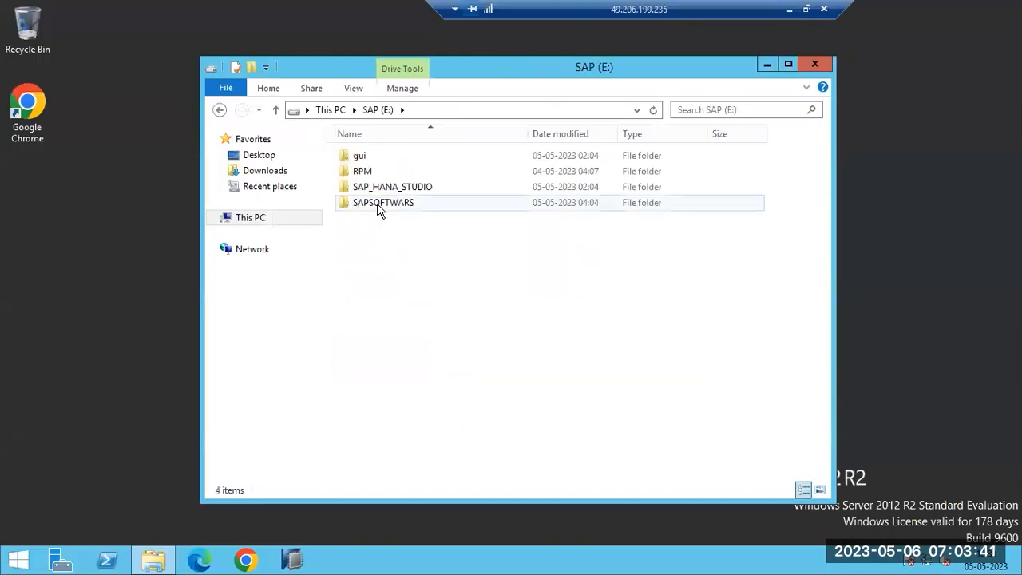
{"action": "double_click", "coordinate": [381, 203]}
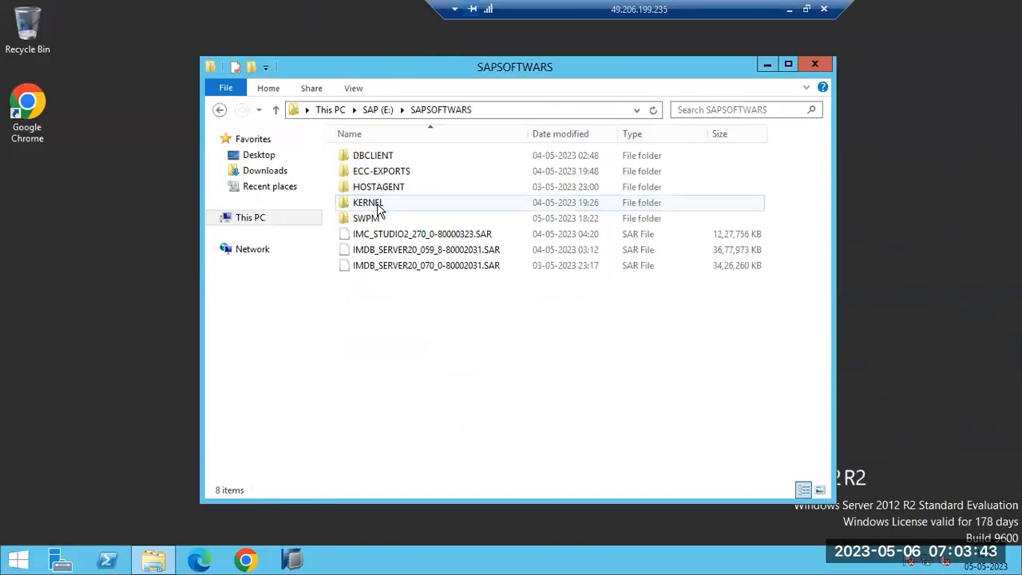
{"action": "double_click", "coordinate": [380, 220]}
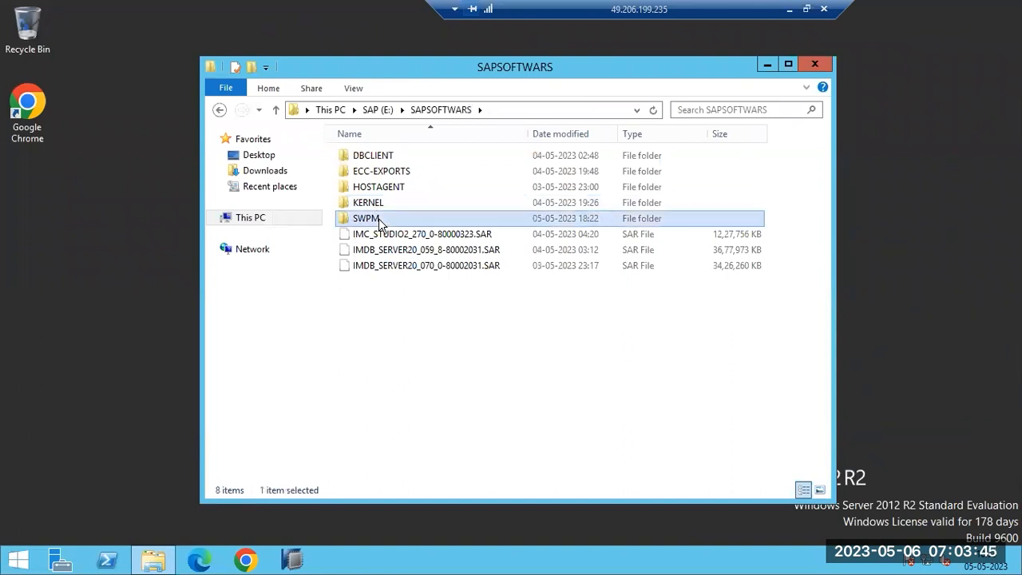
{"action": "scroll", "coordinate": [383, 256], "scroll_direction": "down", "scroll_amount": 8}
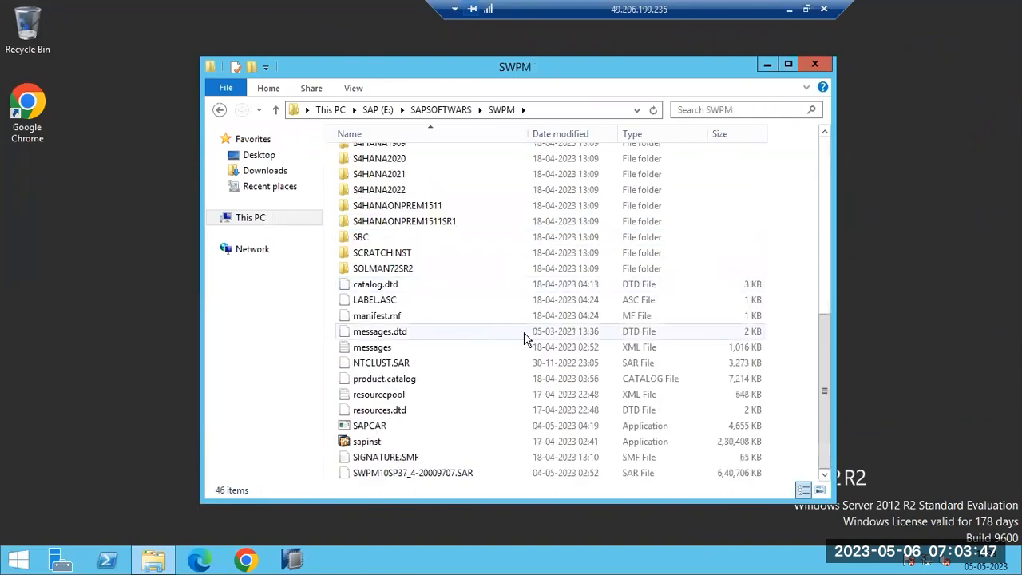
{"action": "double_click", "coordinate": [379, 444]}
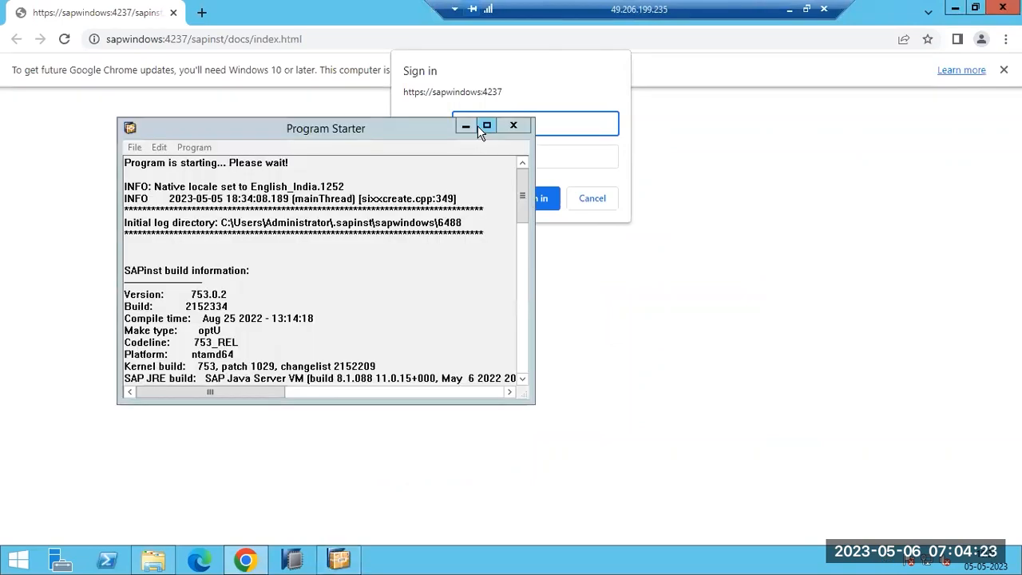
Check the latest output in the Program Starter window and close it.
{"action": "left_click_drag", "start_coordinate": [522, 220], "coordinate": [523, 379]}
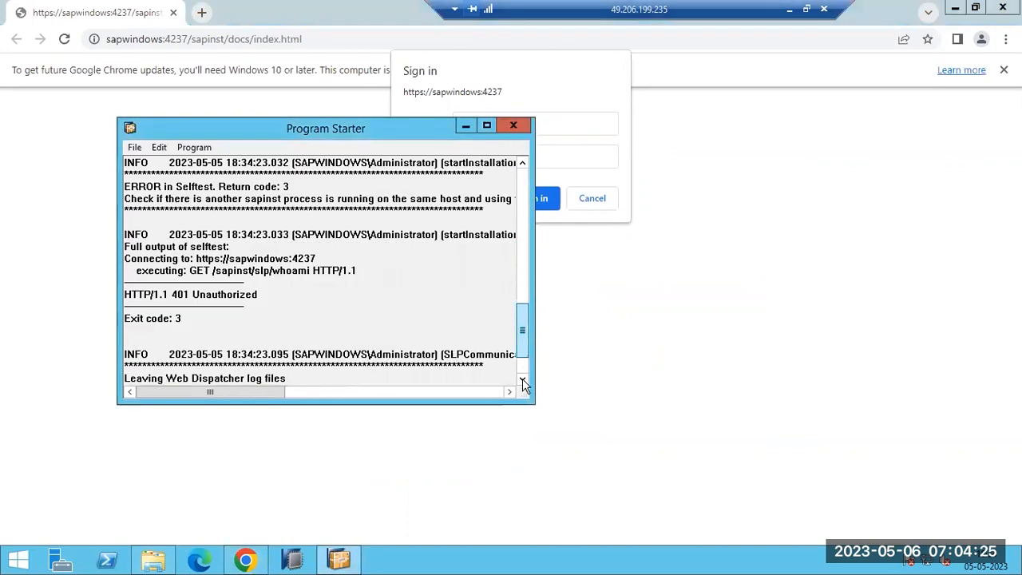
{"action": "left_click", "coordinate": [513, 125]}
{"action": "right_click", "coordinate": [738, 565]}
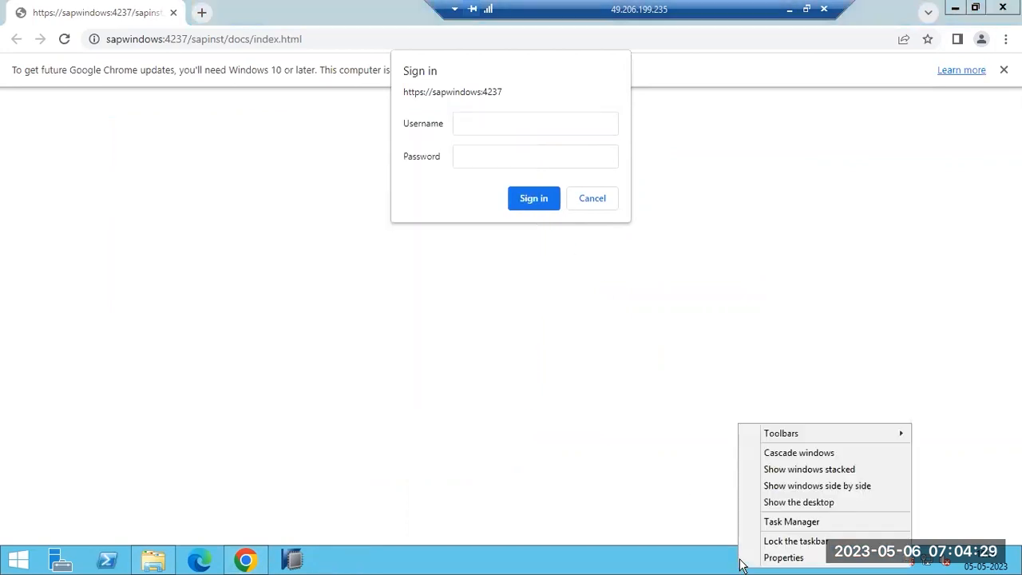
Sign in to the sapinst page as Administrator with the account password.
{"action": "left_click", "coordinate": [502, 122]}
{"action": "type", "text": "Administra"}
{"action": "key", "text": "Tab"}
{"action": "type", "text": "•••••••"}
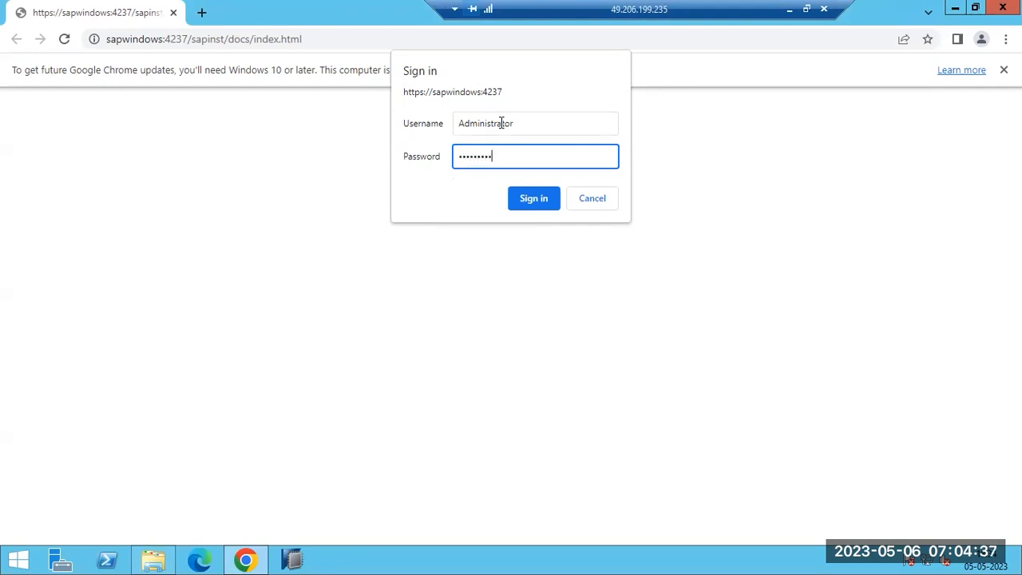
{"action": "key", "text": "Return"}
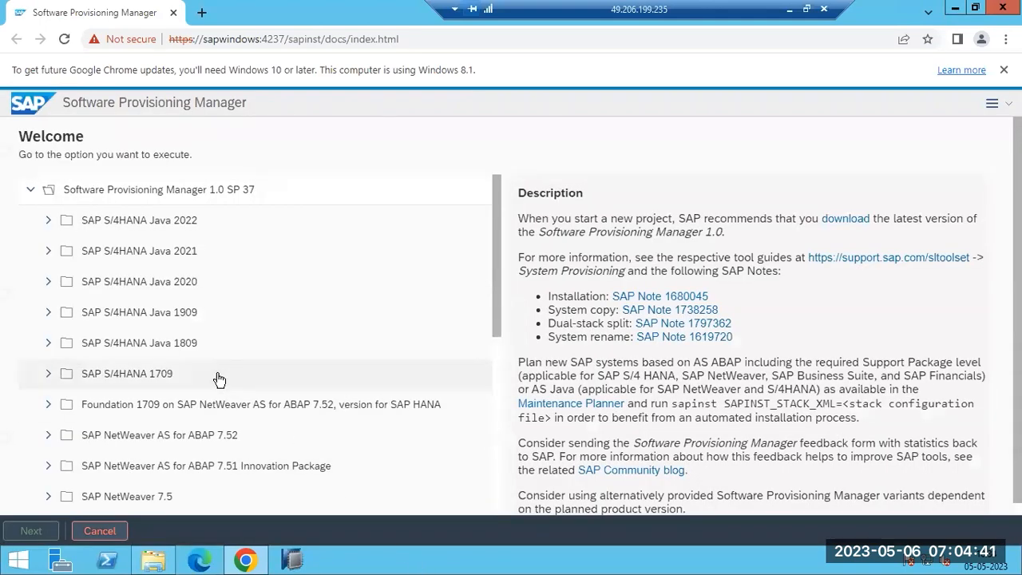
Expand SAP Business Suite 7i 2016, EHP8 for SAP ERP 6.0 ABAP, and SAP HANA Database in the option tree.
{"action": "scroll", "coordinate": [199, 342], "scroll_direction": "down", "scroll_amount": 5}
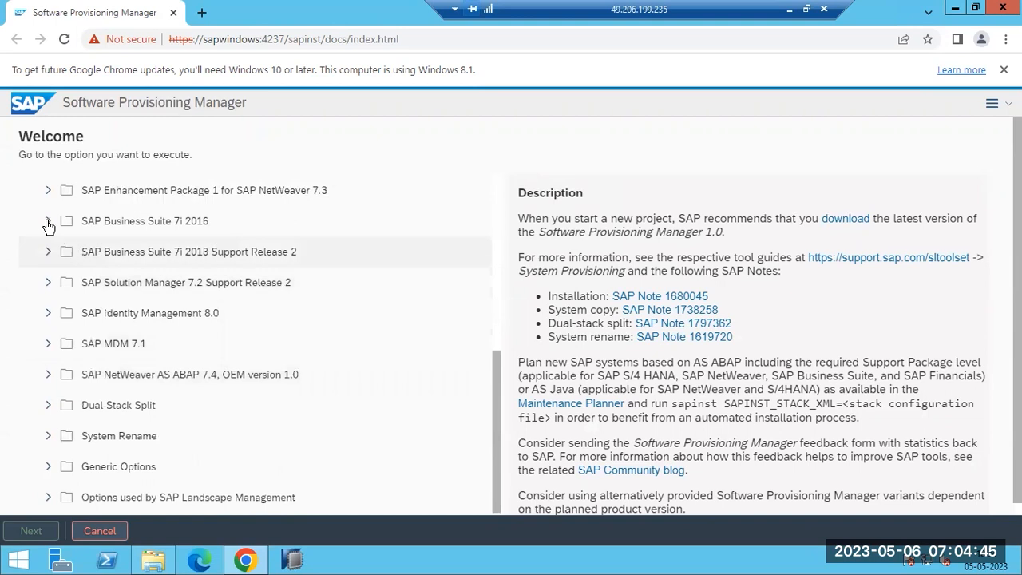
{"action": "left_click_drag", "start_coordinate": [78, 226], "coordinate": [231, 230]}
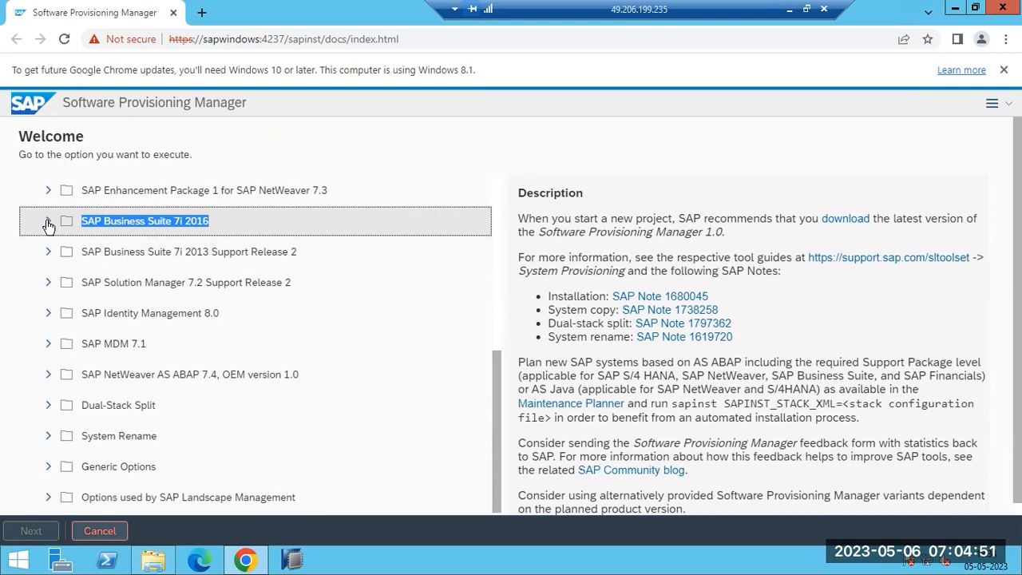
{"action": "left_click", "coordinate": [48, 224]}
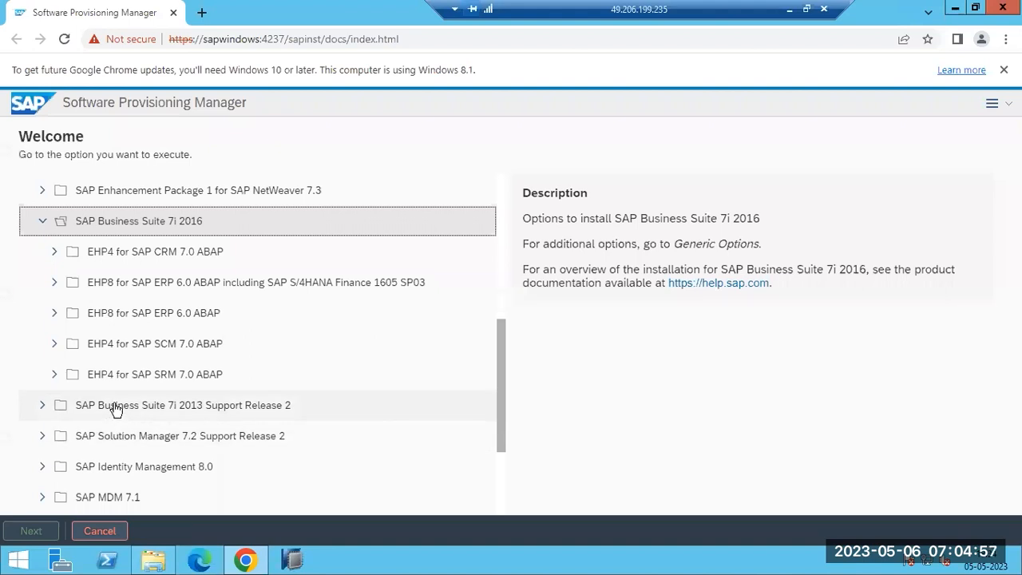
{"action": "left_click", "coordinate": [55, 314]}
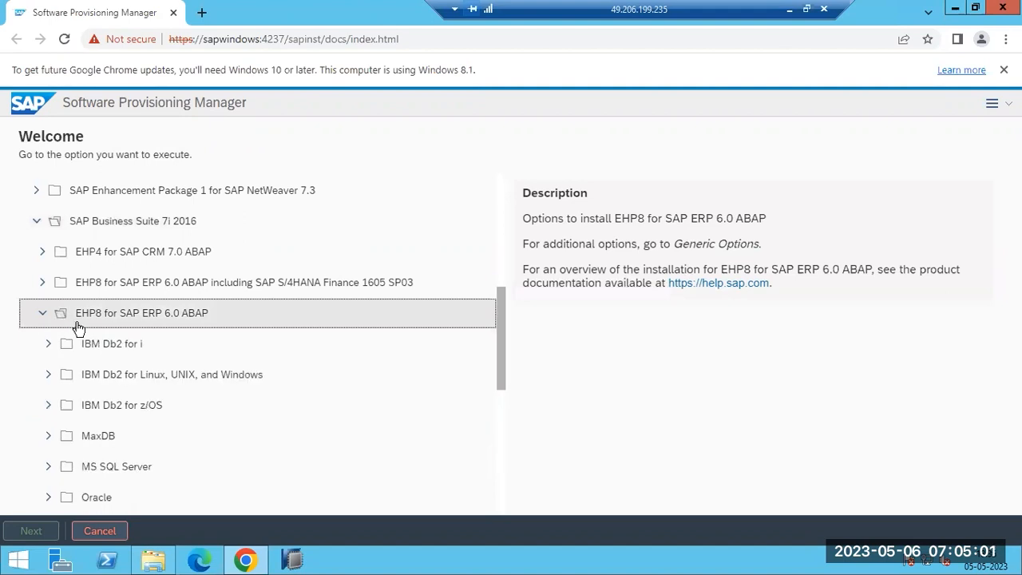
{"action": "scroll", "coordinate": [78, 328], "scroll_direction": "down", "scroll_amount": 2}
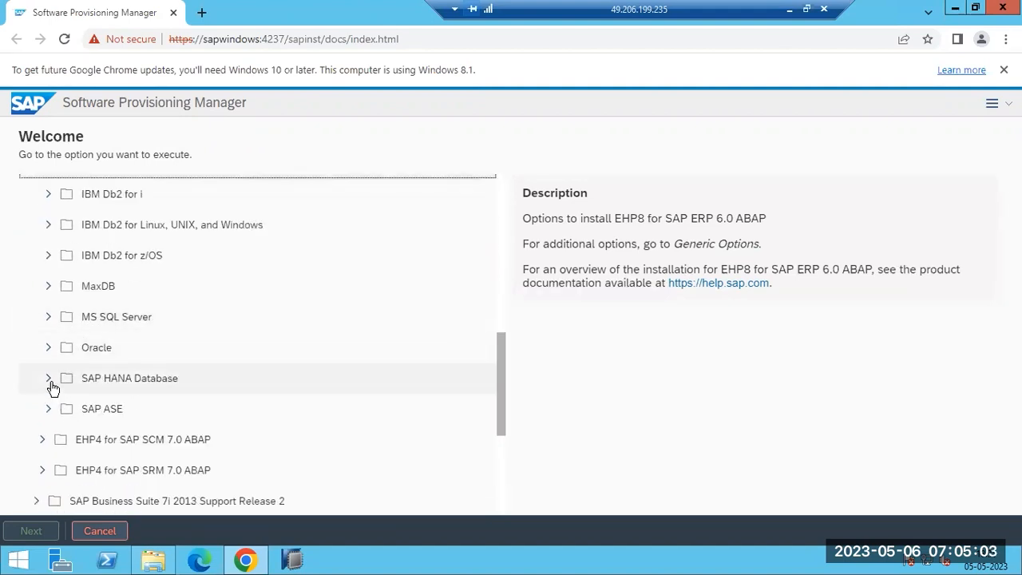
{"action": "left_click", "coordinate": [49, 379]}
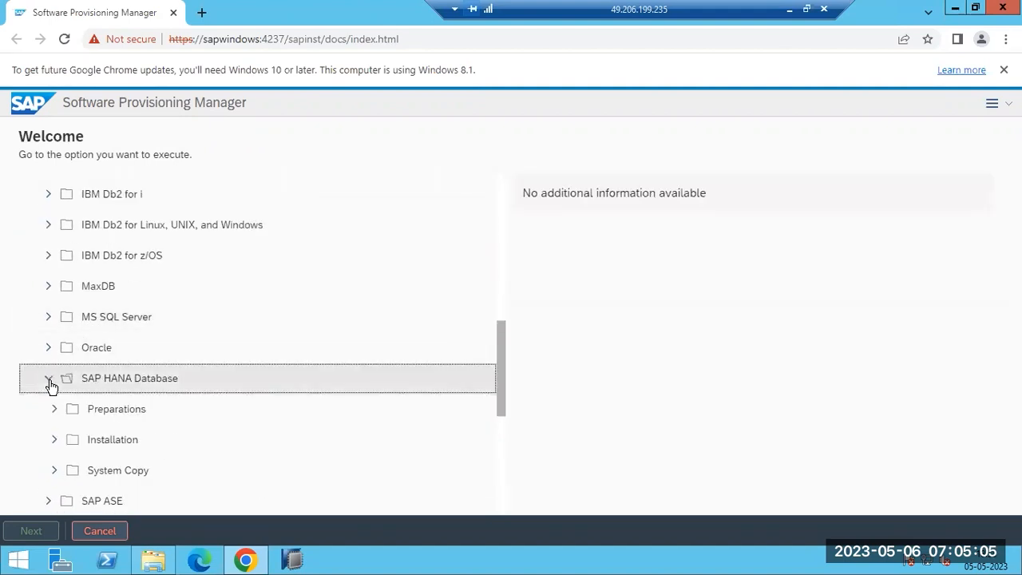
{"action": "left_click", "coordinate": [49, 381]}
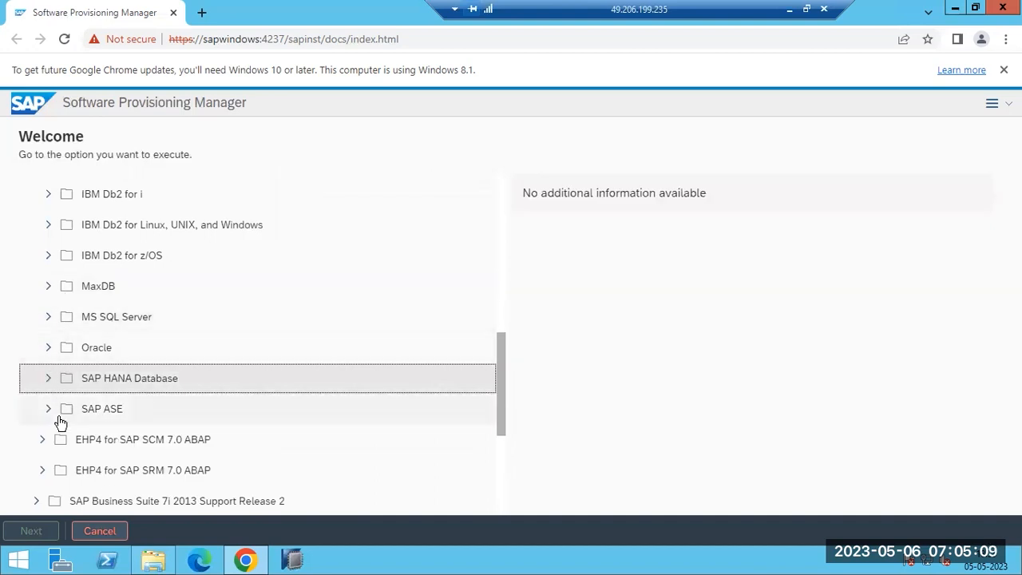
{"action": "left_click", "coordinate": [49, 379]}
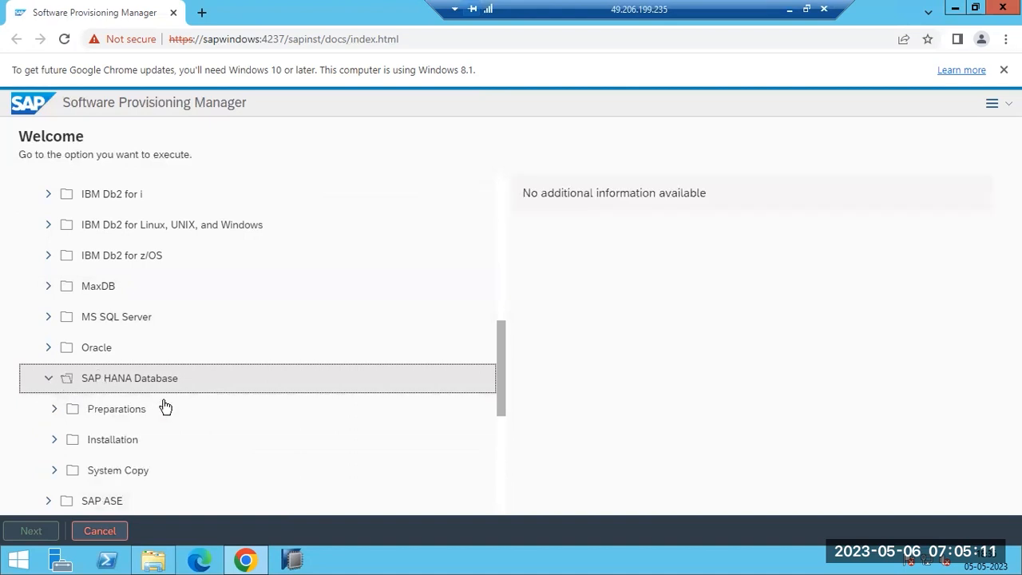
Select the Standard System option under Installation, Application Server ABAP for the SAP HANA Database.
{"action": "scroll", "coordinate": [165, 408], "scroll_direction": "down", "scroll_amount": 2}
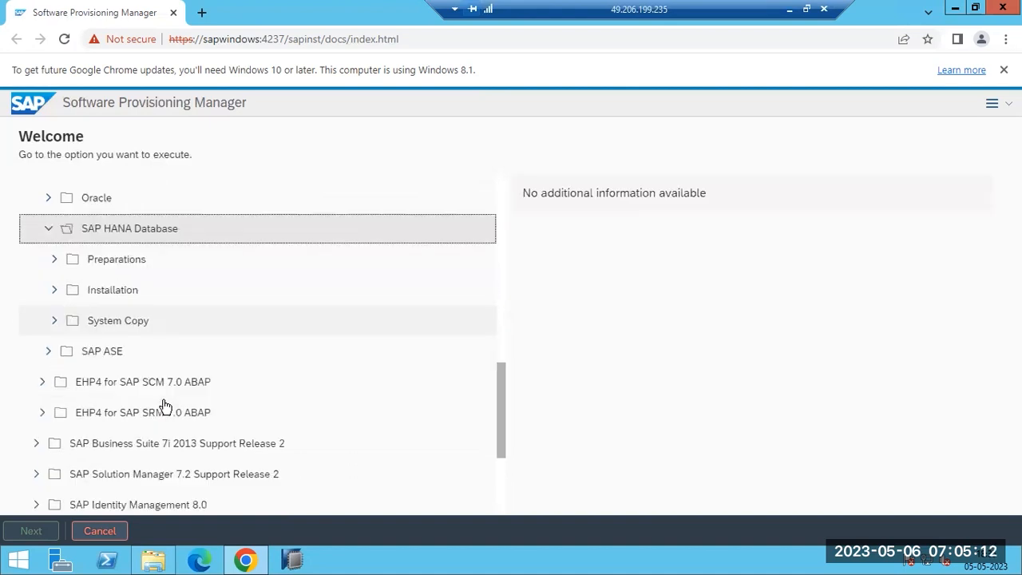
{"action": "left_click", "coordinate": [55, 293]}
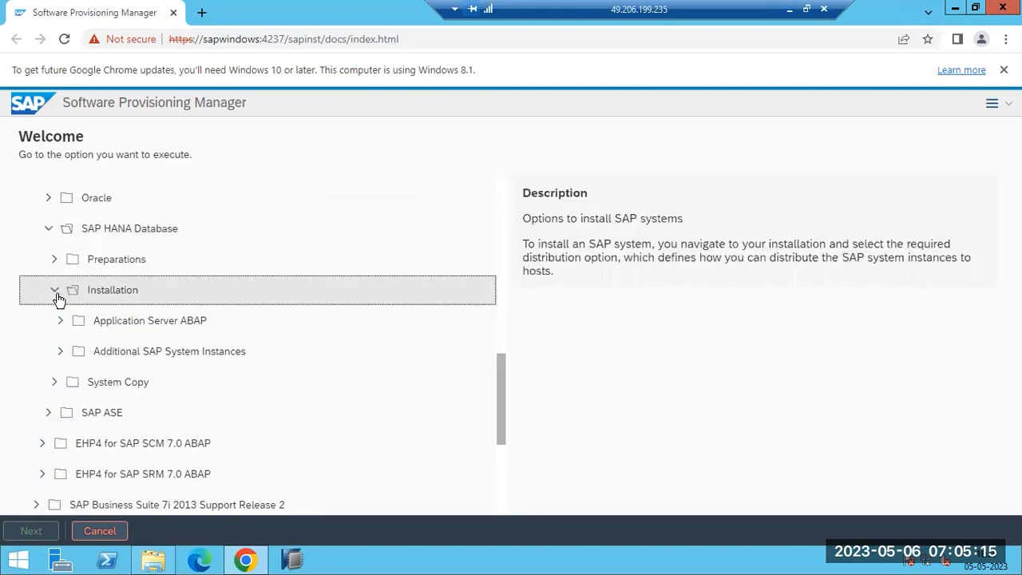
{"action": "left_click", "coordinate": [63, 323]}
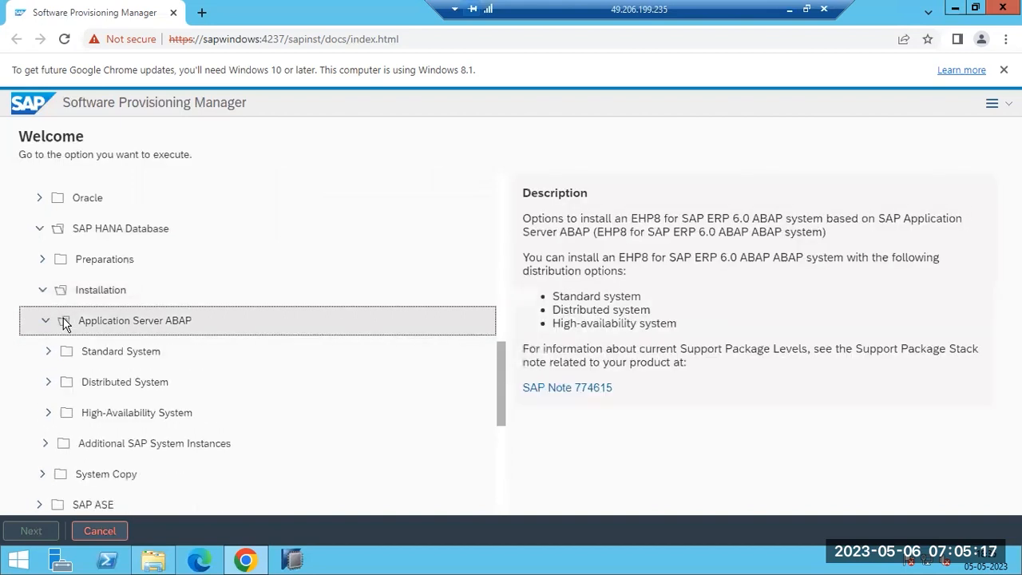
{"action": "scroll", "coordinate": [64, 325], "scroll_direction": "down", "scroll_amount": 1}
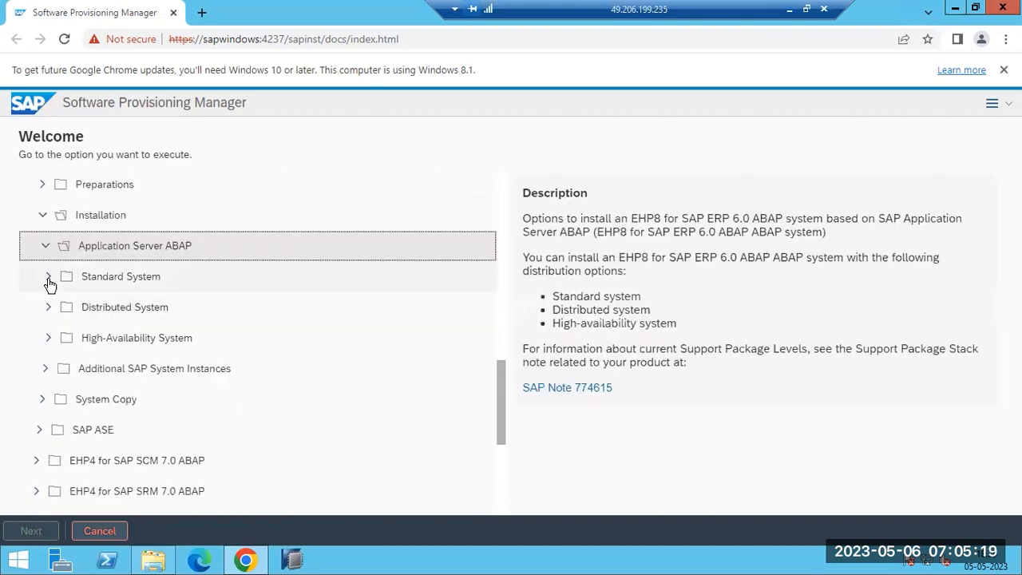
{"action": "left_click", "coordinate": [49, 280]}
{"action": "left_click", "coordinate": [85, 313]}
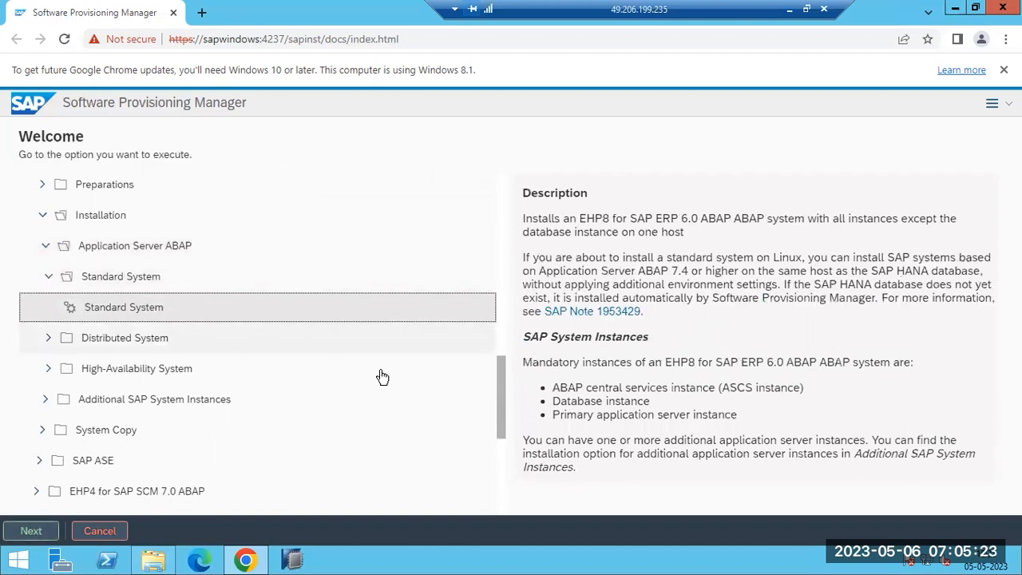
Review the mandatory instances in the Standard System description and proceed with that option.
{"action": "left_click_drag", "start_coordinate": [582, 364], "coordinate": [826, 357]}
{"action": "left_click_drag", "start_coordinate": [576, 387], "coordinate": [741, 414]}
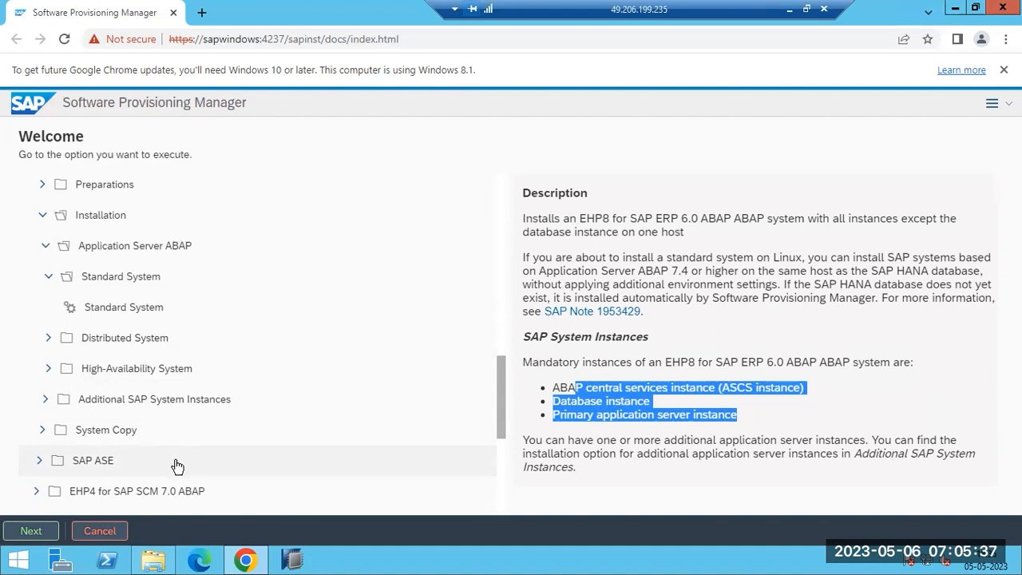
{"action": "left_click", "coordinate": [37, 539]}
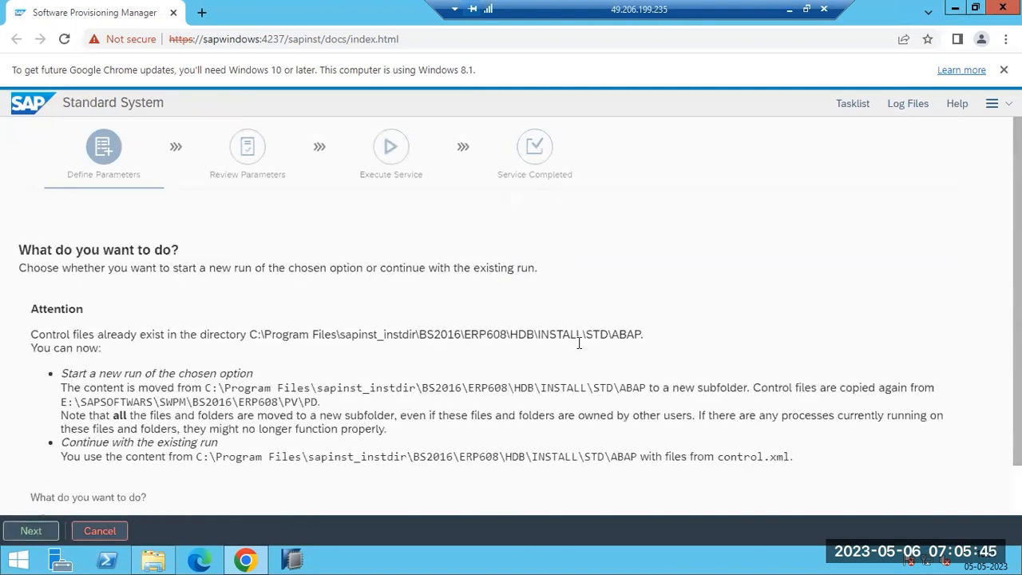
Choose to start a new run of the chosen option instead of continuing the existing run, and proceed.
{"action": "scroll", "coordinate": [919, 469], "scroll_direction": "down", "scroll_amount": 2}
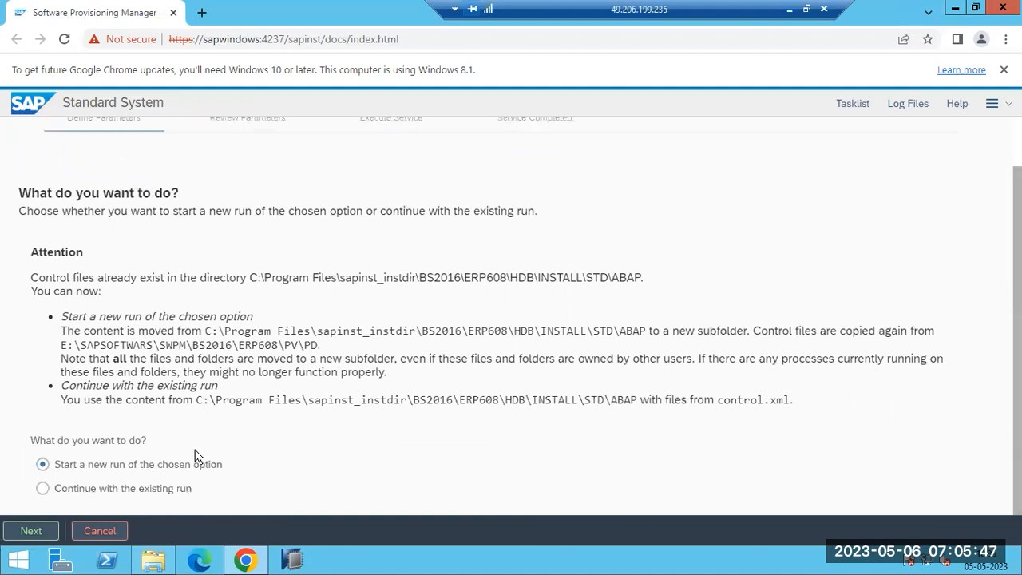
{"action": "left_click", "coordinate": [90, 494]}
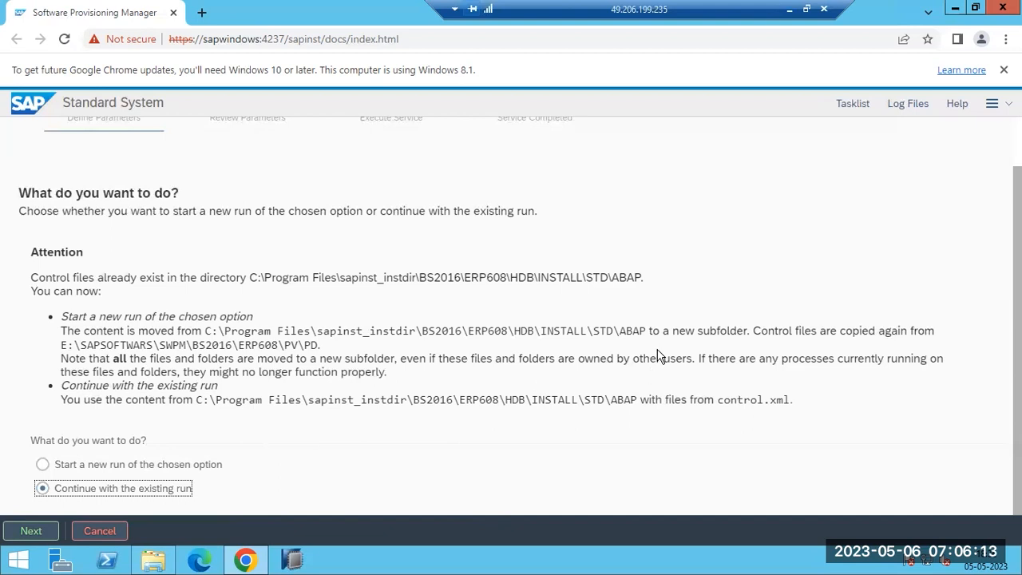
{"action": "left_click", "coordinate": [214, 465]}
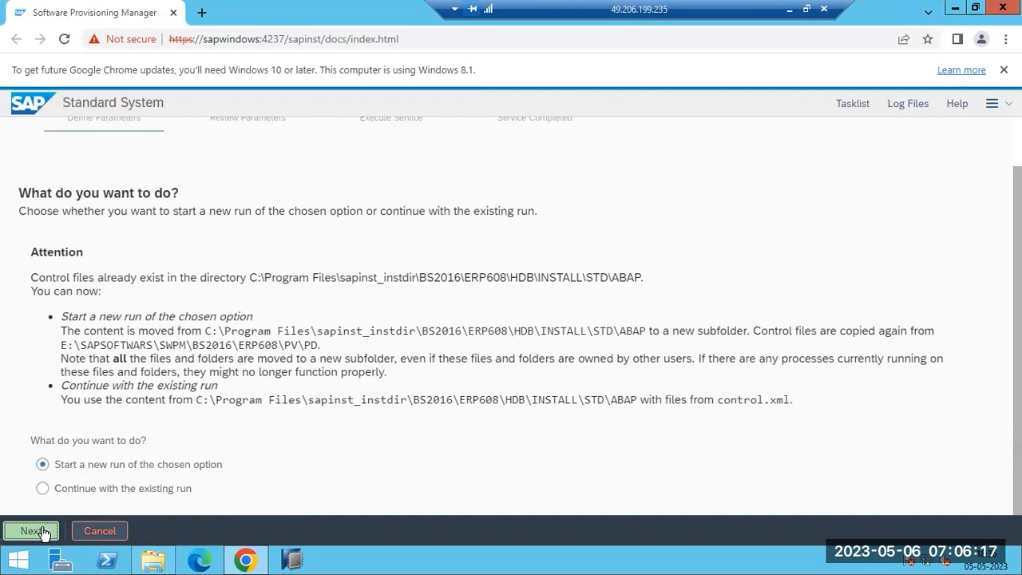
{"action": "left_click", "coordinate": [14, 532]}
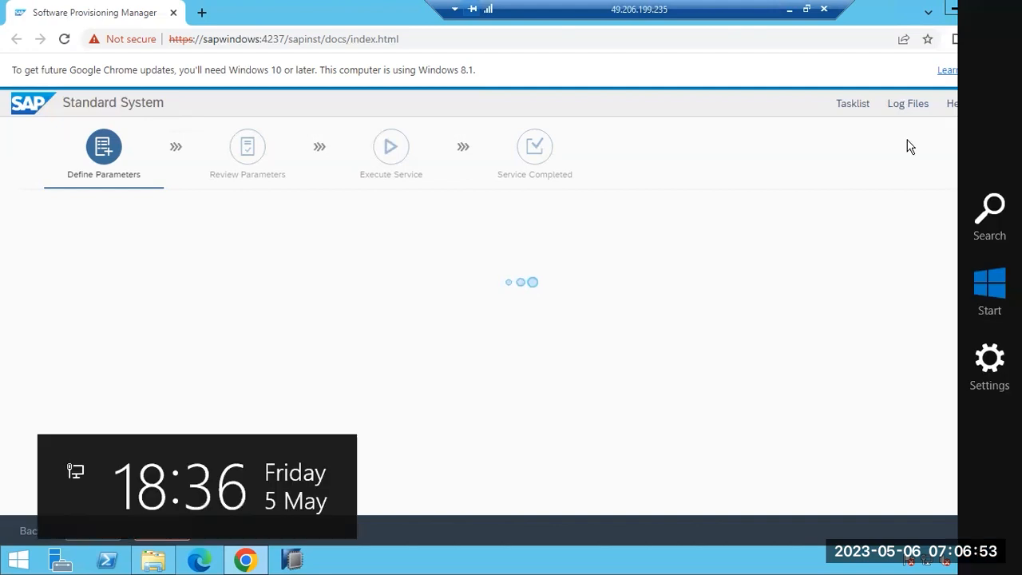
Show the installation's log file list and proceed with the Typical parameter mode.
{"action": "left_click", "coordinate": [902, 110]}
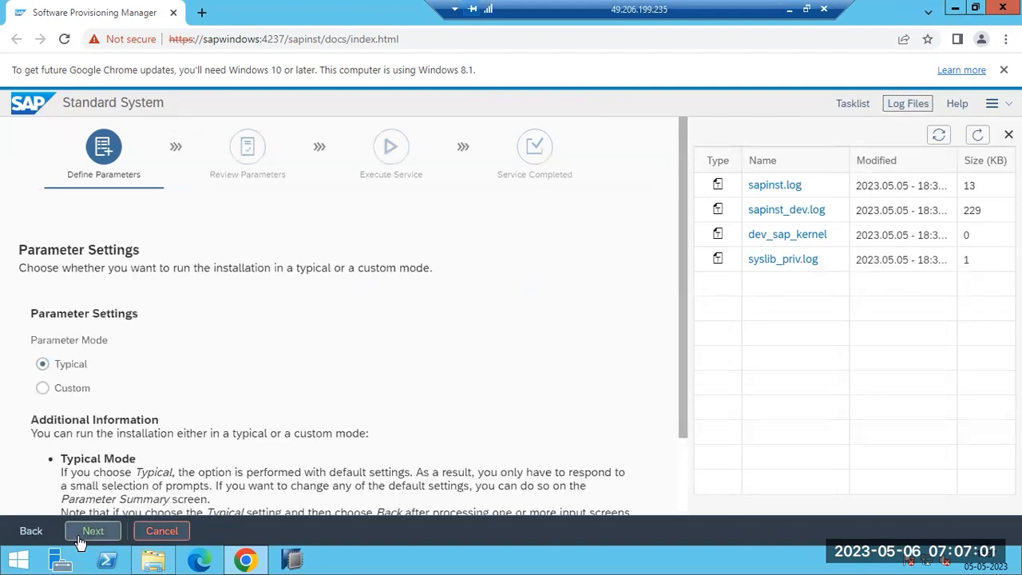
{"action": "left_click", "coordinate": [87, 534]}
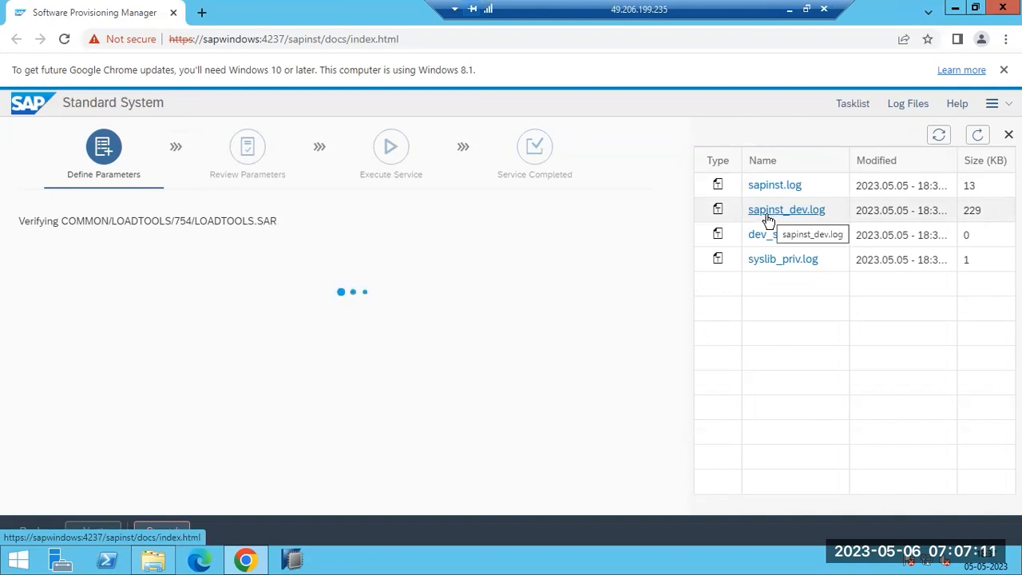
Examine the sapinst.log and sapinst_dev.log contents while the installation media is being verified.
{"action": "left_click", "coordinate": [771, 185]}
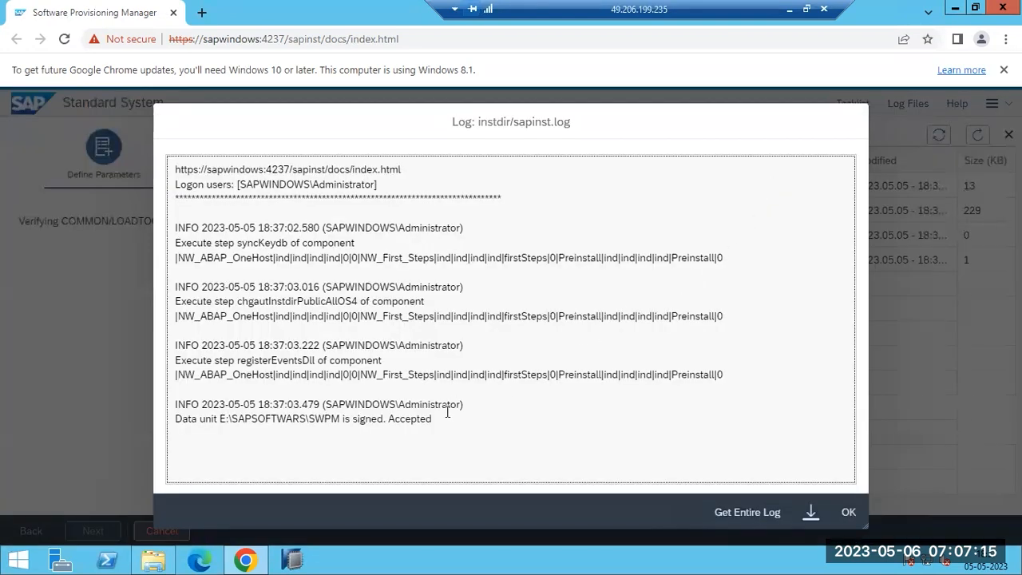
{"action": "left_click_drag", "start_coordinate": [433, 418], "coordinate": [210, 243]}
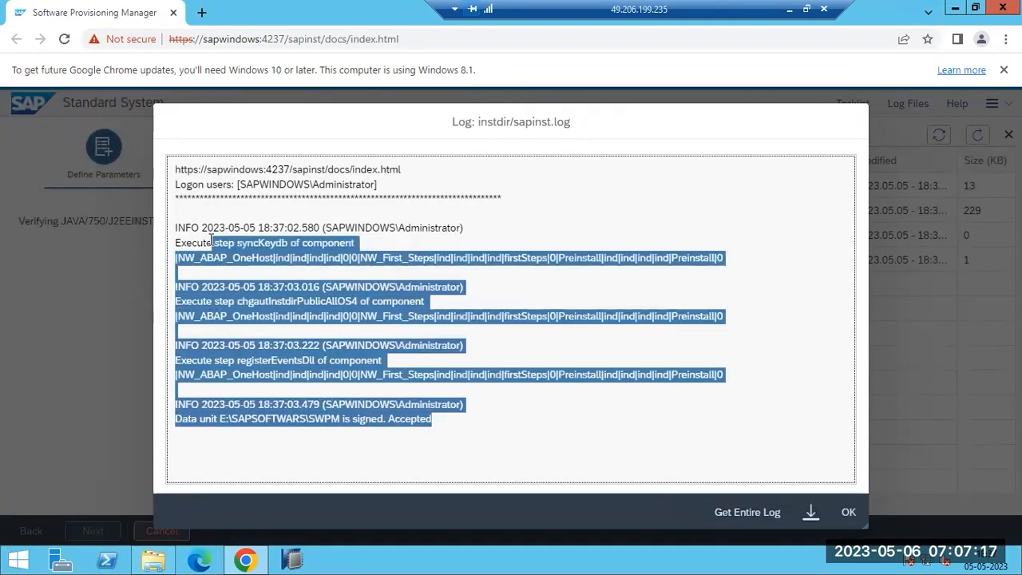
{"action": "left_click", "coordinate": [844, 513]}
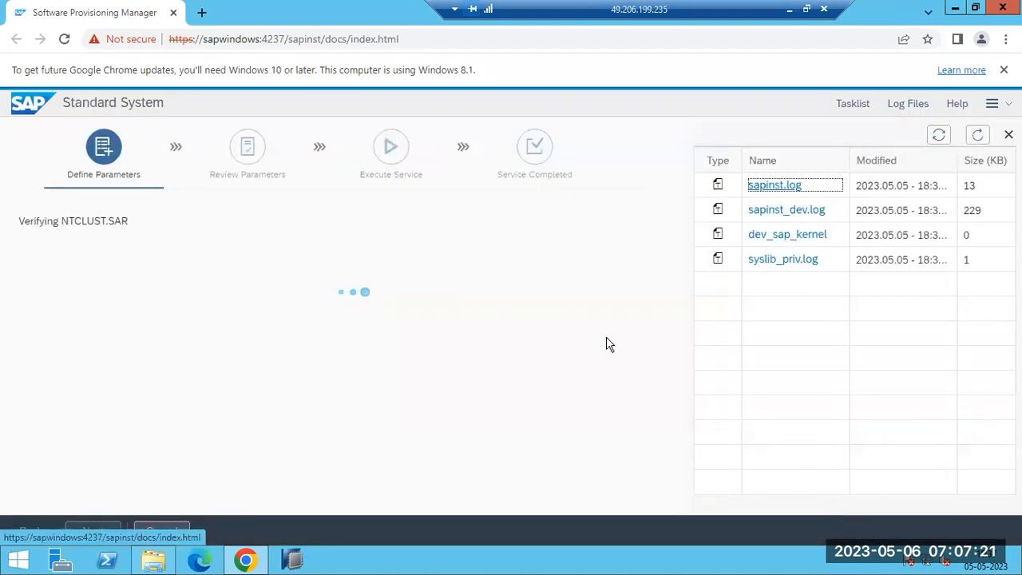
{"action": "left_click", "coordinate": [773, 211]}
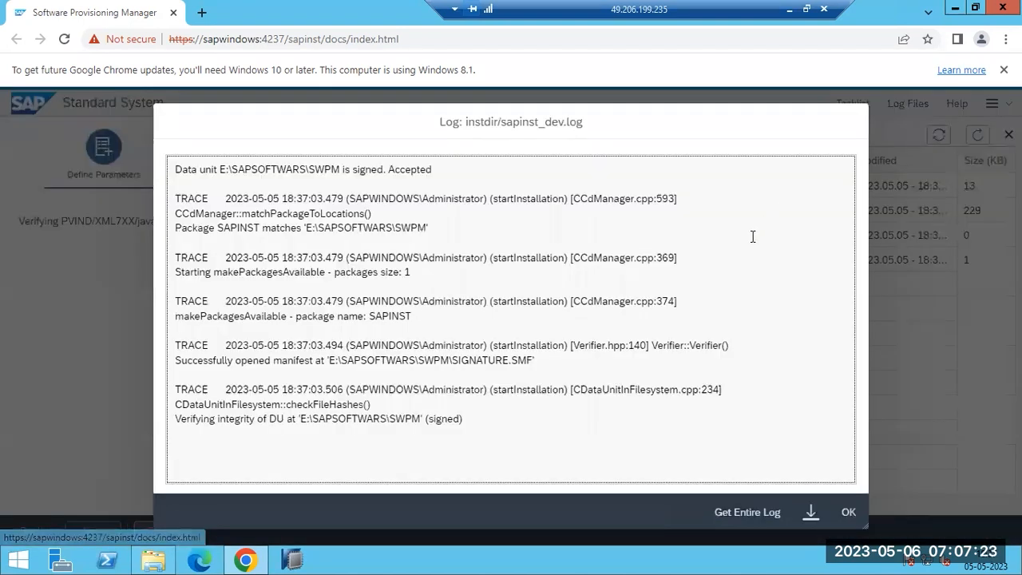
Review the latest entries at the end of sapinst_dev.log and close the log viewer.
{"action": "left_click_drag", "start_coordinate": [462, 425], "coordinate": [351, 421]}
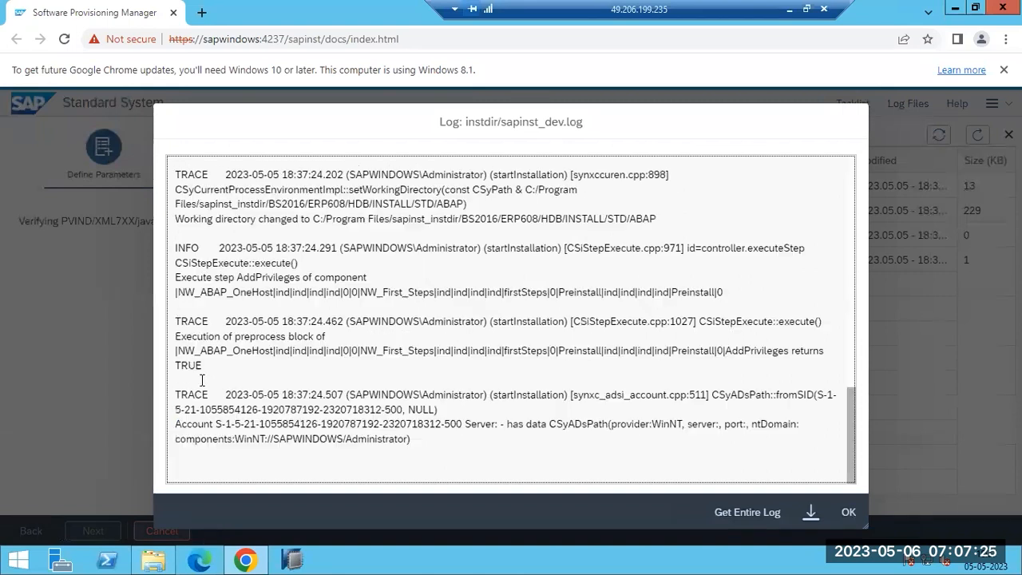
{"action": "left_click", "coordinate": [857, 517]}
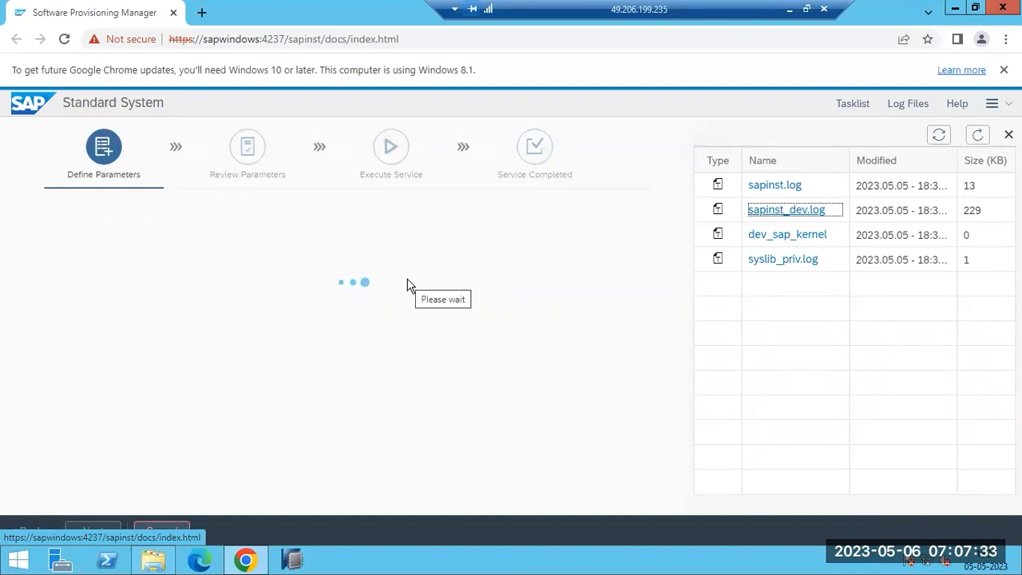
Switch to File Explorer and look through the Windows folder on the C: drive, including its drivers subfolder.
{"action": "left_click", "coordinate": [153, 561]}
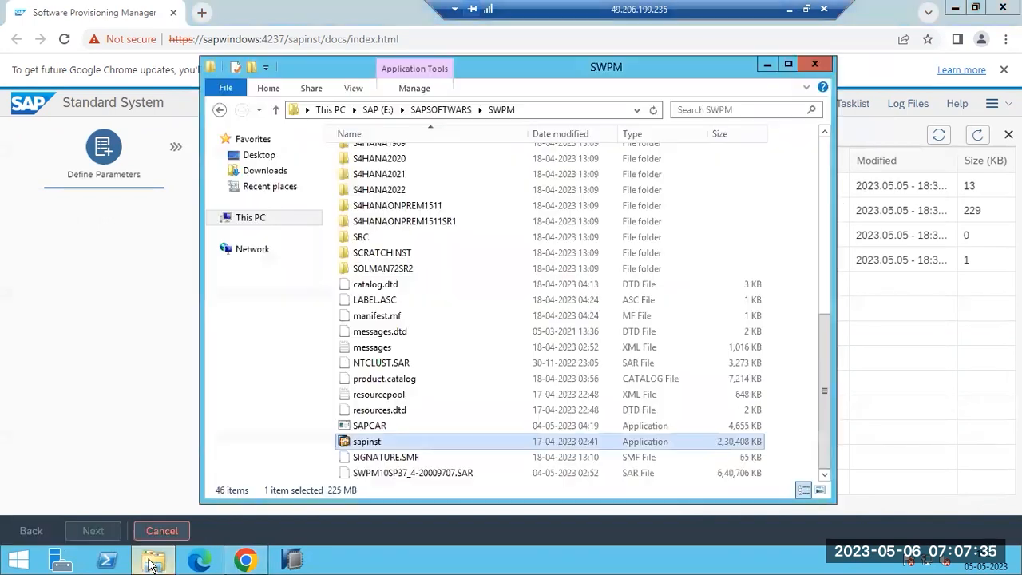
{"action": "left_click", "coordinate": [260, 219]}
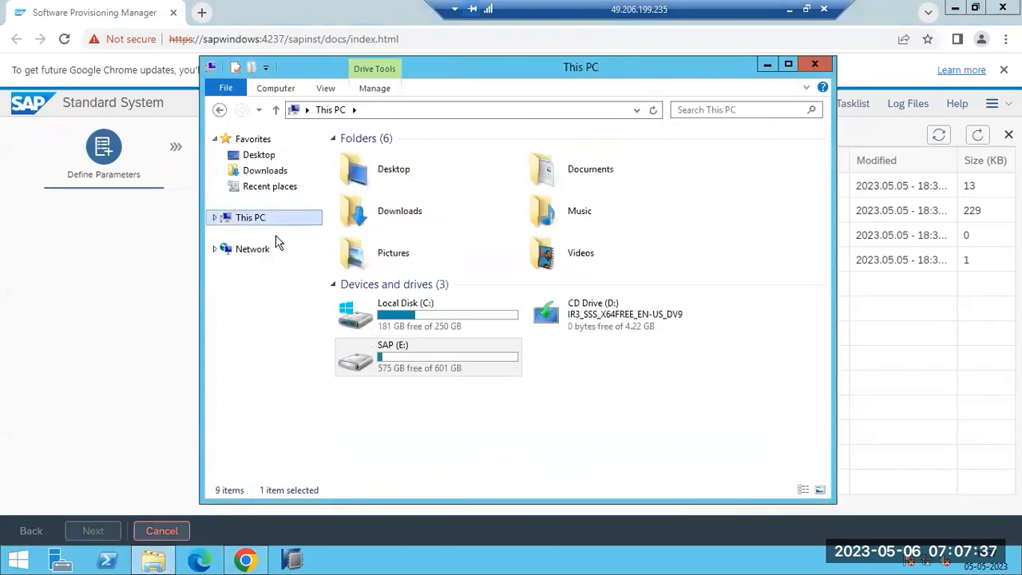
{"action": "left_click", "coordinate": [417, 317]}
{"action": "double_click", "coordinate": [417, 317]}
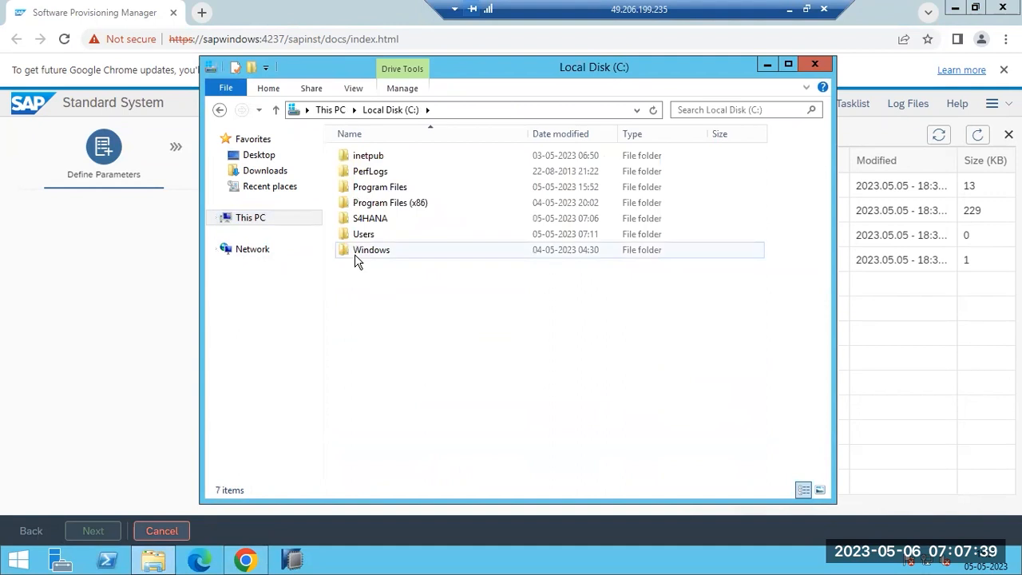
{"action": "double_click", "coordinate": [355, 254]}
{"action": "left_click", "coordinate": [367, 422]}
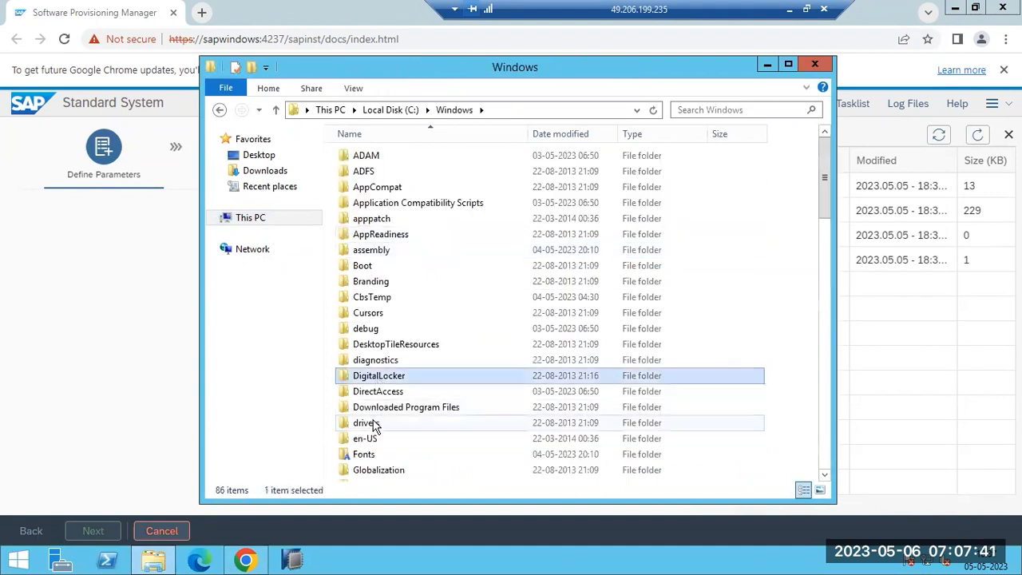
{"action": "double_click", "coordinate": [370, 423]}
{"action": "left_click", "coordinate": [452, 112]}
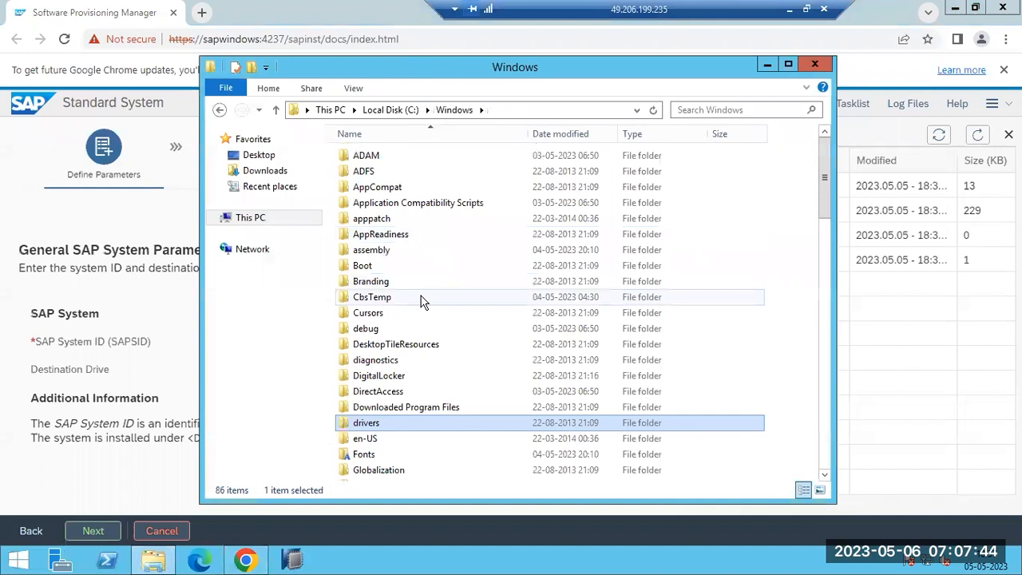
Return to the installer, set the SAP System ID to ECP with destination drive E:, and proceed.
{"action": "left_click", "coordinate": [163, 360]}
{"action": "left_click", "coordinate": [286, 342]}
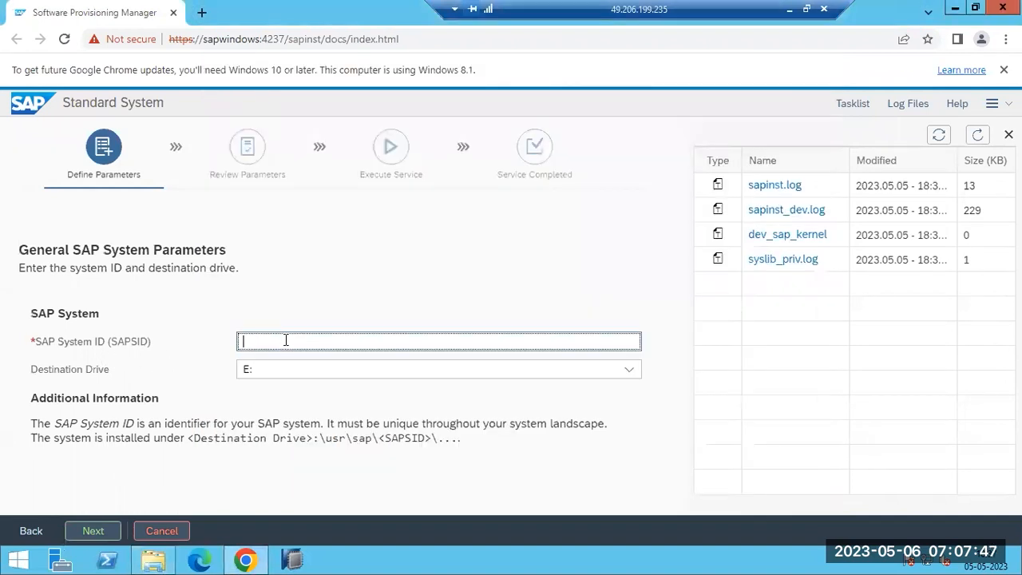
{"action": "type", "text": "EH"}
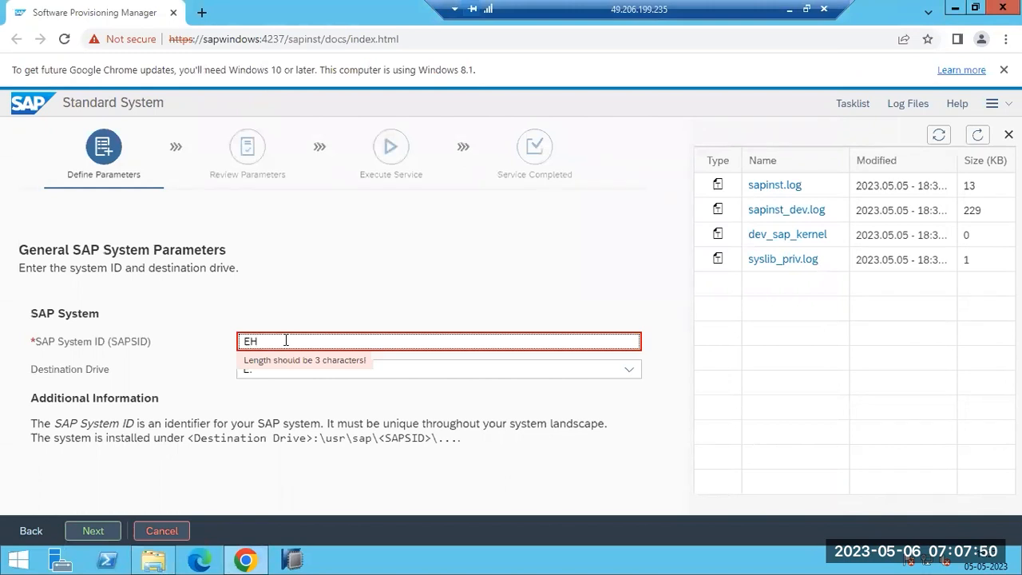
{"action": "key", "text": "BackSpace"}
{"action": "type", "text": "CP"}
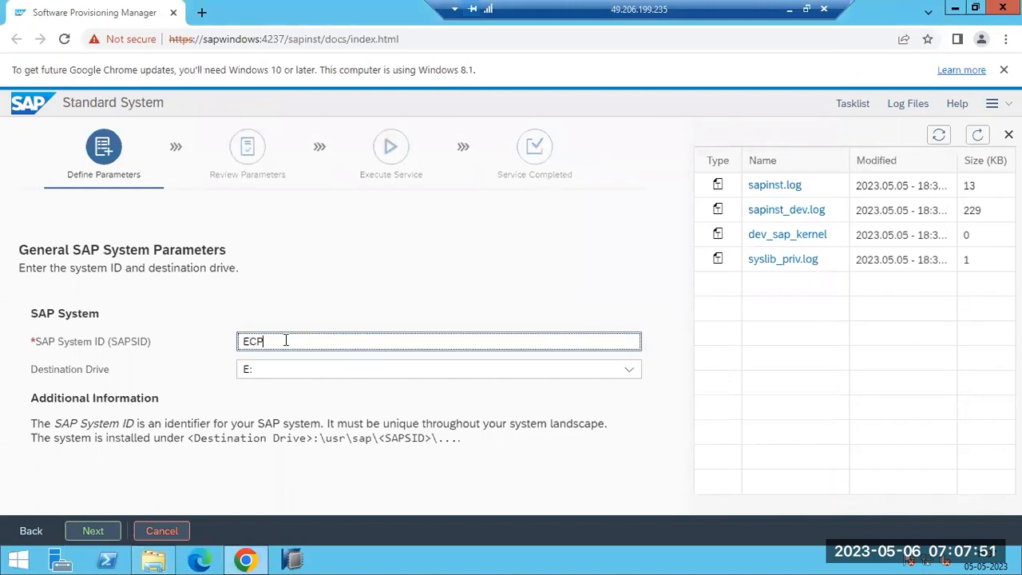
{"action": "left_click", "coordinate": [93, 531]}
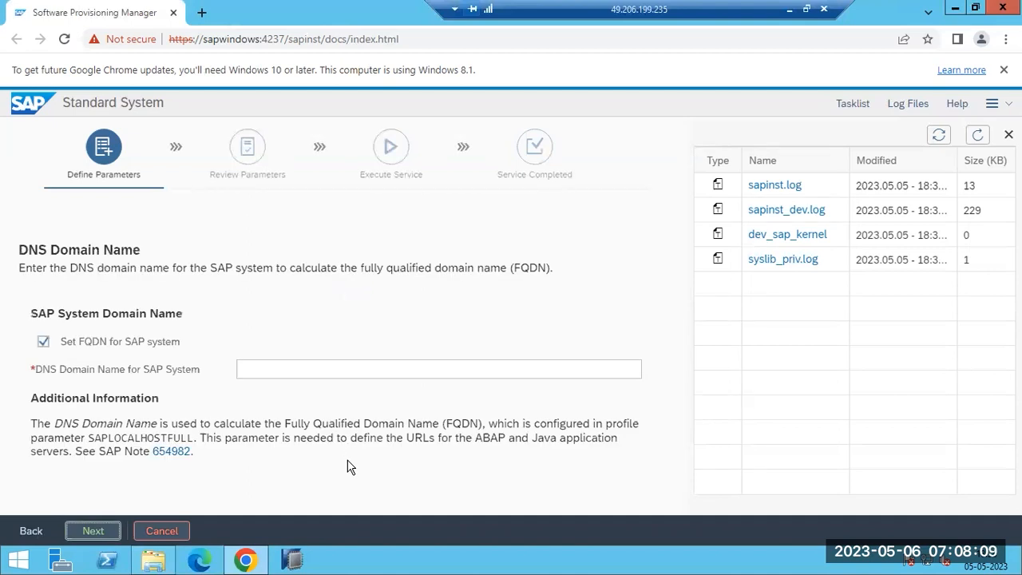
Turn off setting the FQDN for the SAP system and proceed past the DNS domain name.
{"action": "left_click", "coordinate": [43, 343]}
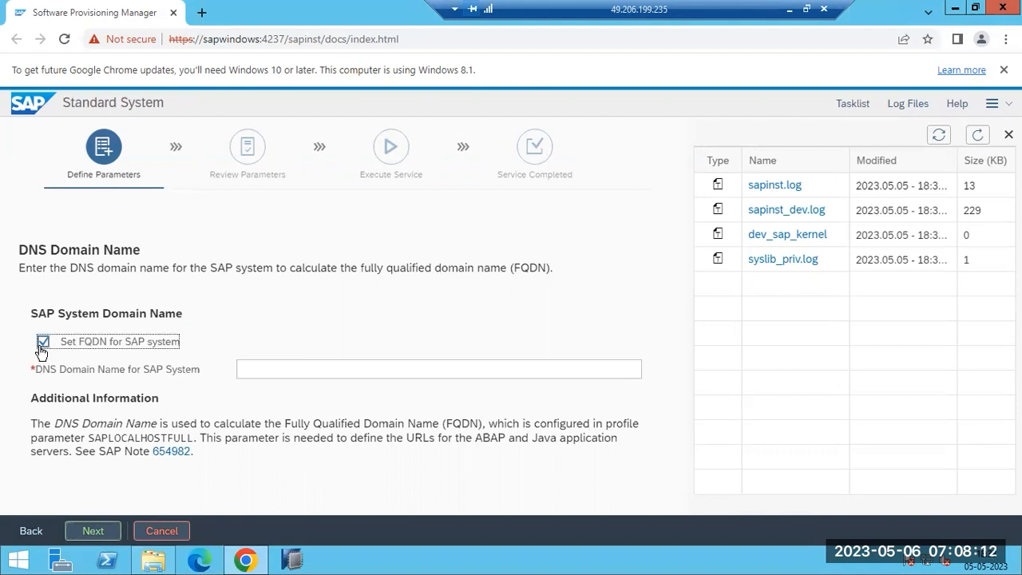
{"action": "left_click", "coordinate": [89, 532]}
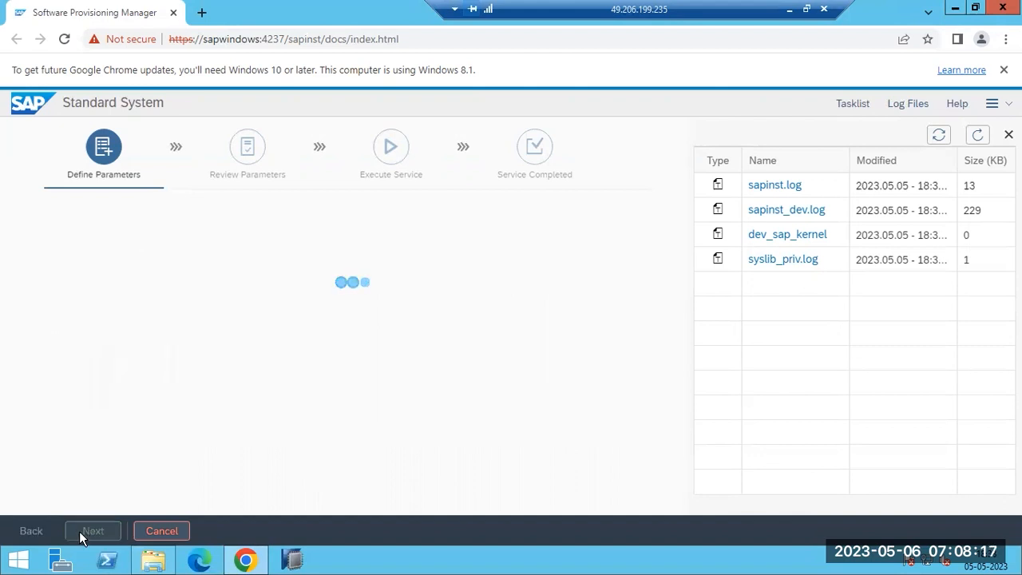
View the SAP Service Marketplace page in a new tab, highlight the sap.com domain in its address, and close the tab.
{"action": "key", "text": "ctrl+t"}
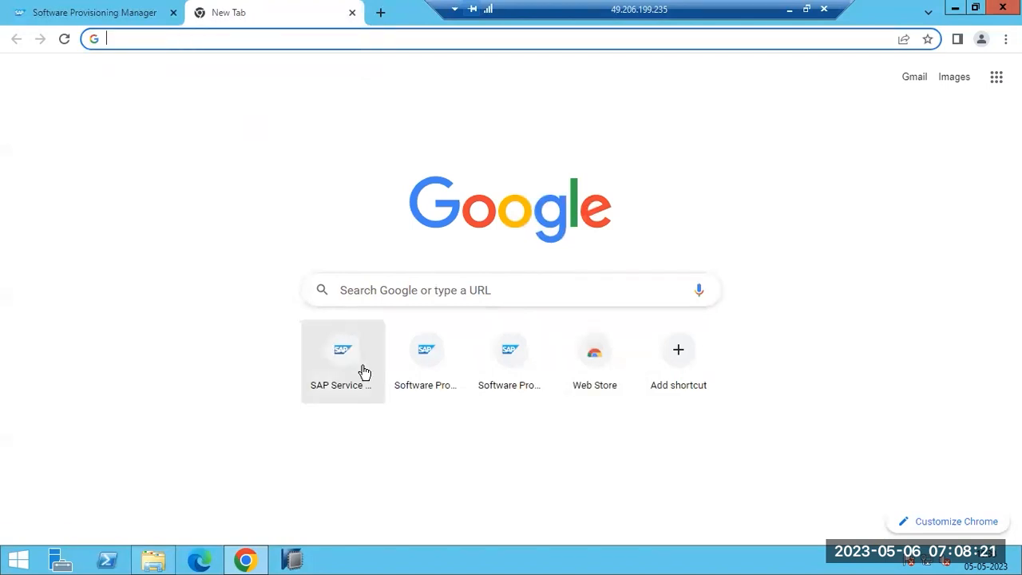
{"action": "left_click", "coordinate": [343, 351]}
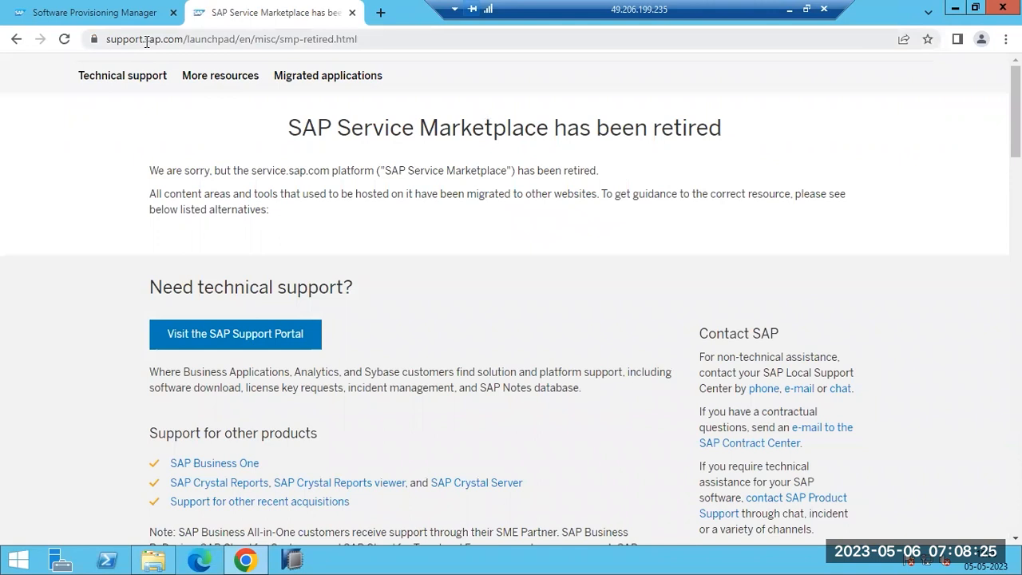
{"action": "mouse_move", "coordinate": [145, 40]}
{"action": "left_mouse_down"}
{"action": "mouse_move", "coordinate": [183, 40]}
{"action": "mouse_move", "coordinate": [163, 40]}
{"action": "left_mouse_up"}
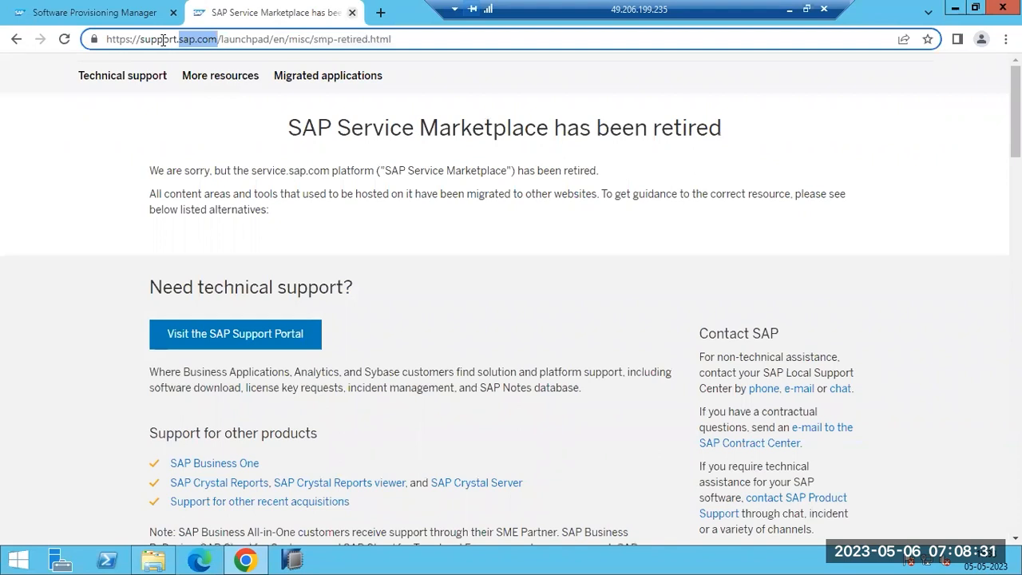
{"action": "left_click", "coordinate": [352, 12]}
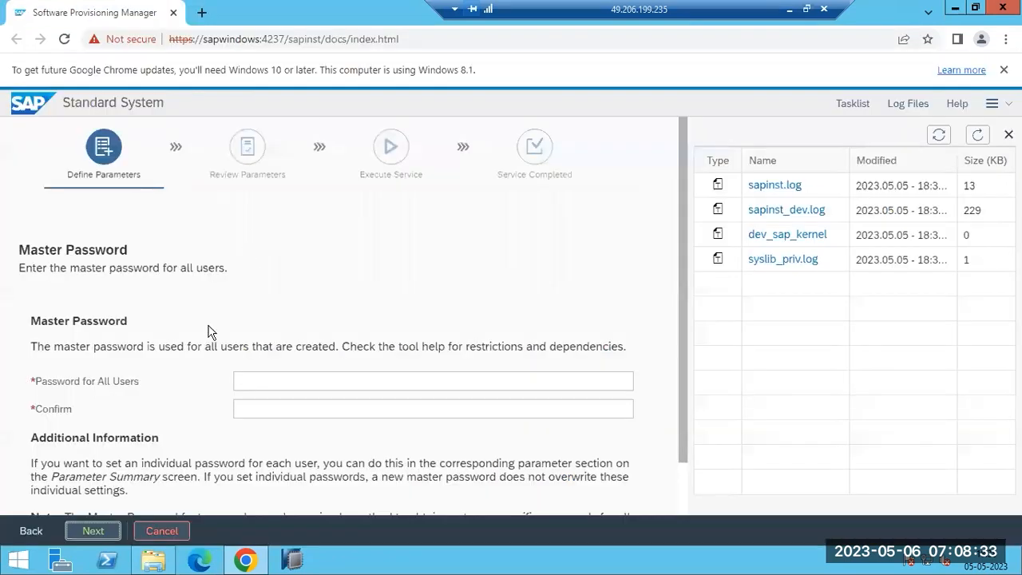
Enter and confirm the master password for all users, and proceed.
{"action": "left_click", "coordinate": [246, 374]}
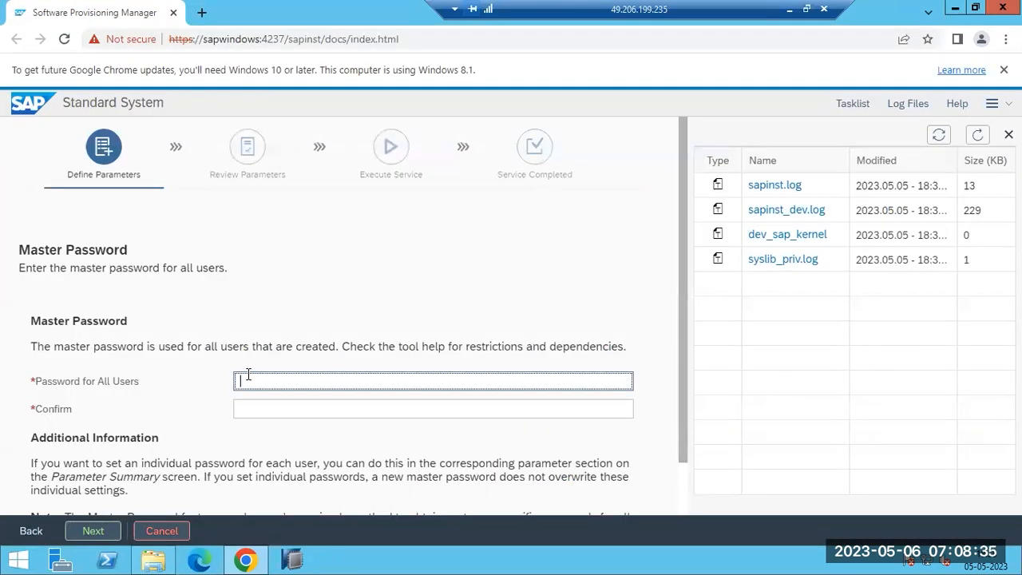
{"action": "type", "text": "•••"}
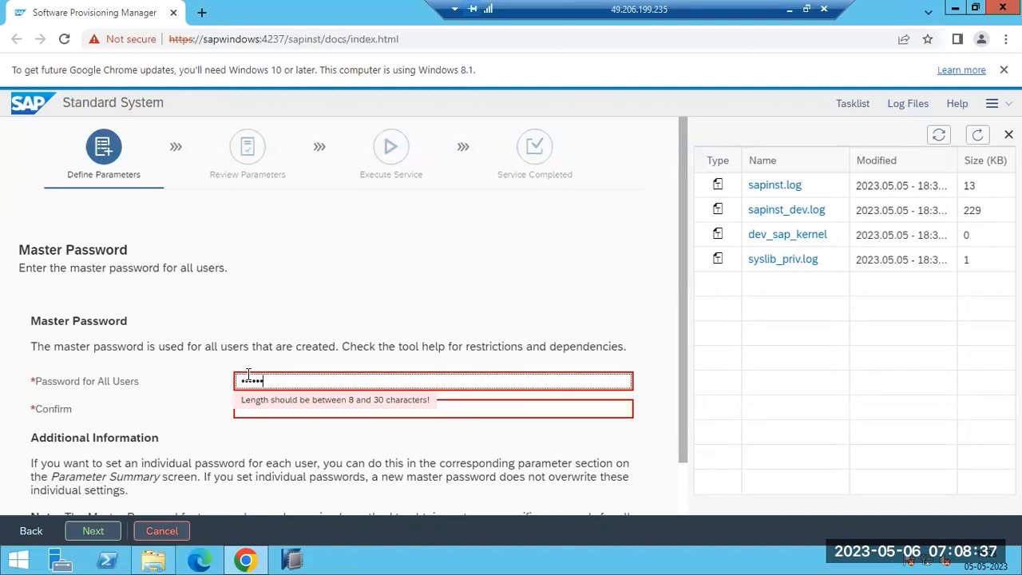
{"action": "type", "text": "••"}
{"action": "key", "text": "Tab"}
{"action": "type", "text": "•••••••"}
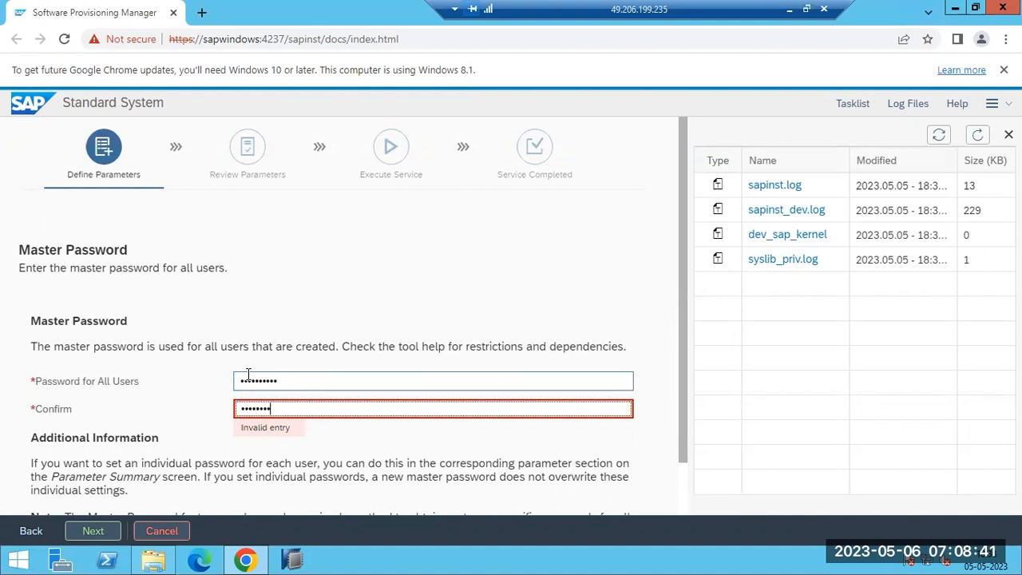
{"action": "key", "text": "Return"}
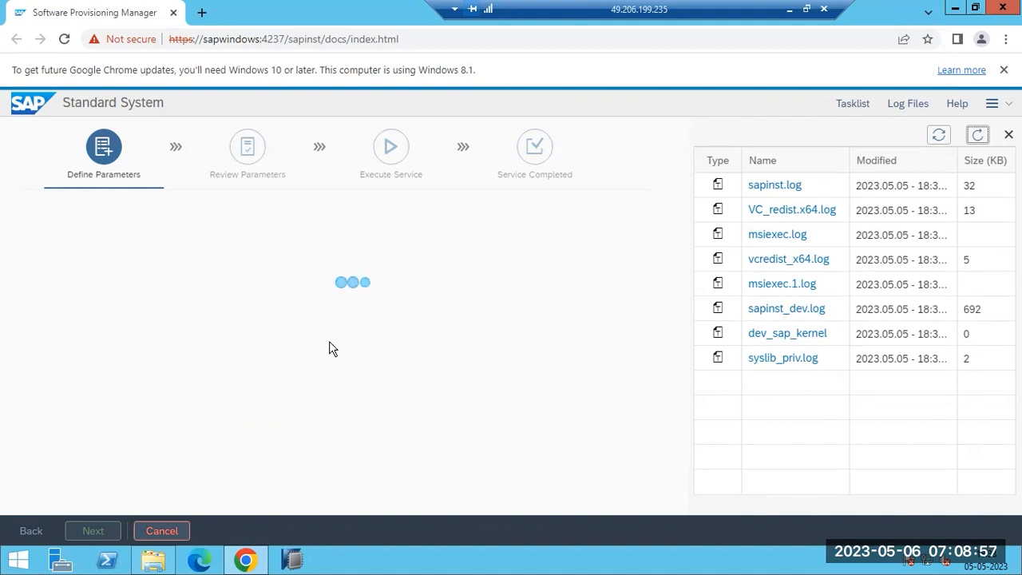
{"action": "left_click", "coordinate": [789, 13]}
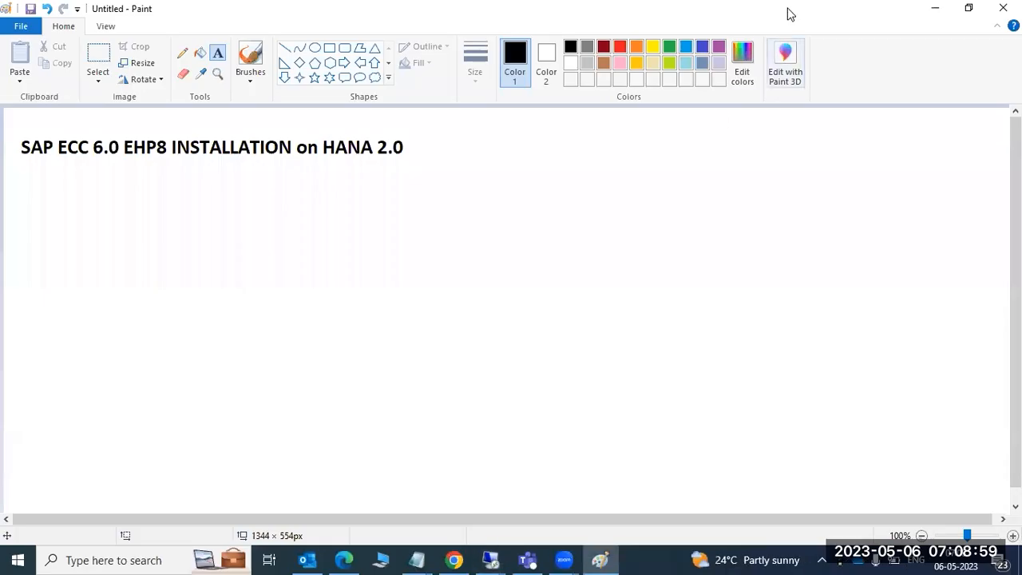
{"action": "left_click", "coordinate": [942, 8]}
{"action": "mouse_move", "coordinate": [495, 558]}
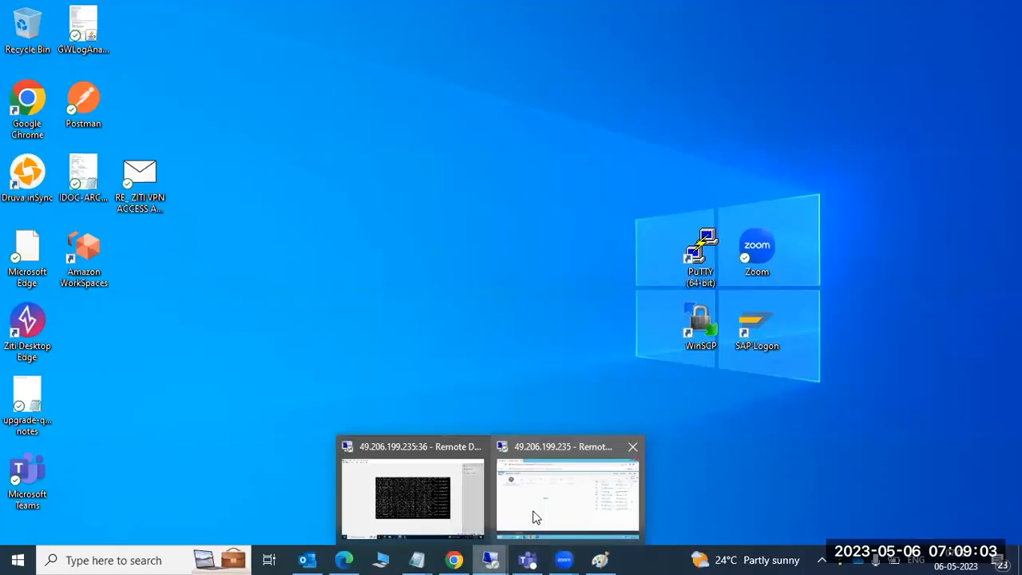
{"action": "left_click", "coordinate": [539, 505]}
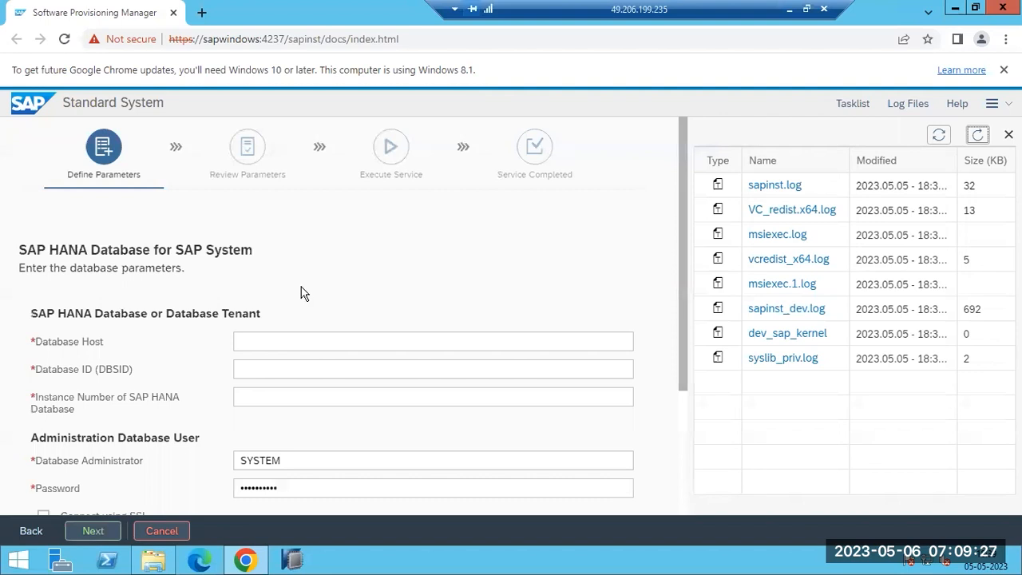
Set the SAP HANA database host to saplinux1, database ID to HDB and instance number to 00, and proceed.
{"action": "left_click", "coordinate": [311, 343]}
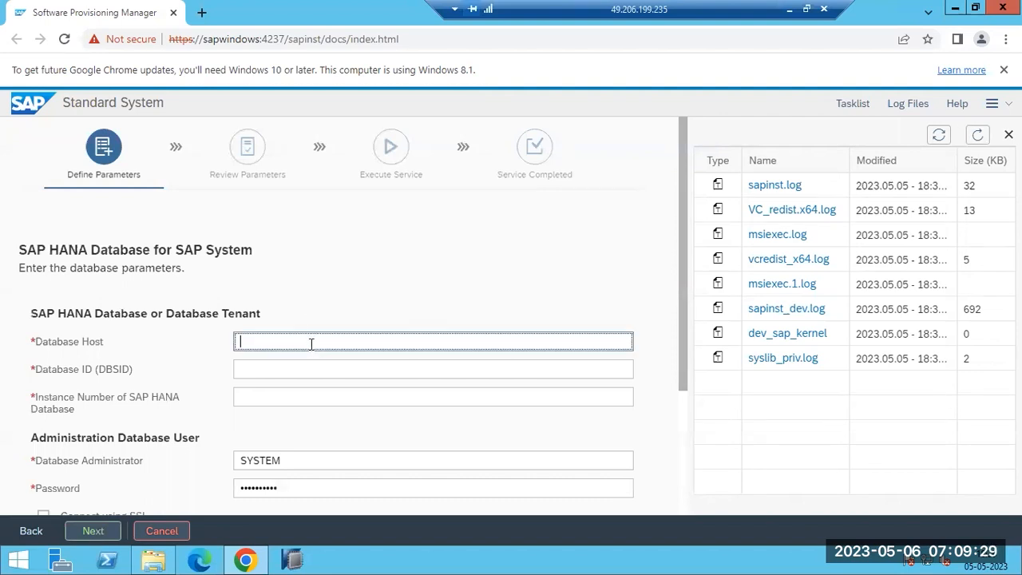
{"action": "type", "text": "saplinux1"}
{"action": "key", "text": "Tab"}
{"action": "type", "text": "HDB"}
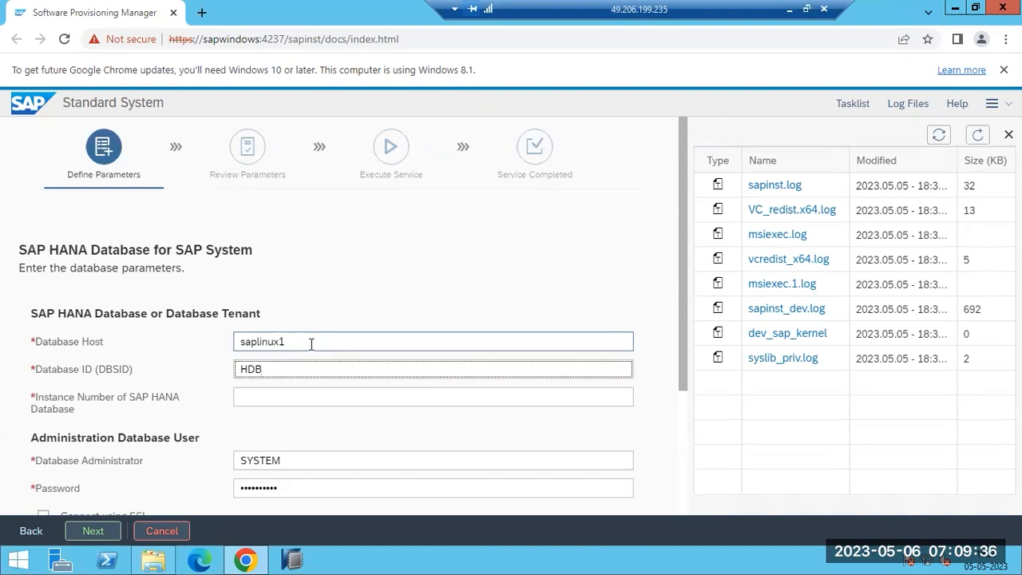
{"action": "key", "text": "Tab"}
{"action": "type", "text": "00"}
{"action": "scroll", "coordinate": [326, 379], "scroll_direction": "down", "scroll_amount": 3}
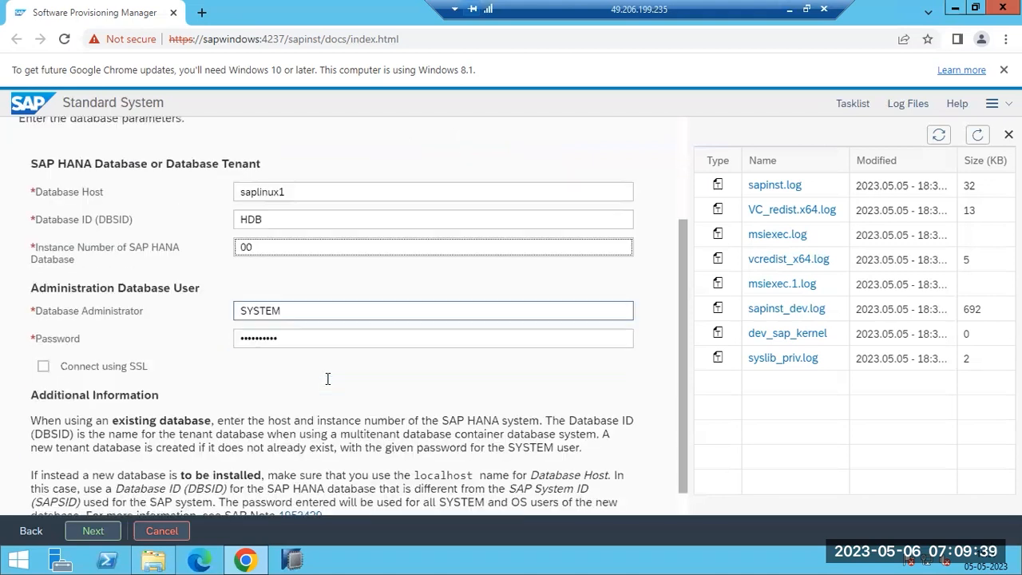
{"action": "left_click", "coordinate": [264, 189]}
{"action": "double_click", "coordinate": [264, 189]}
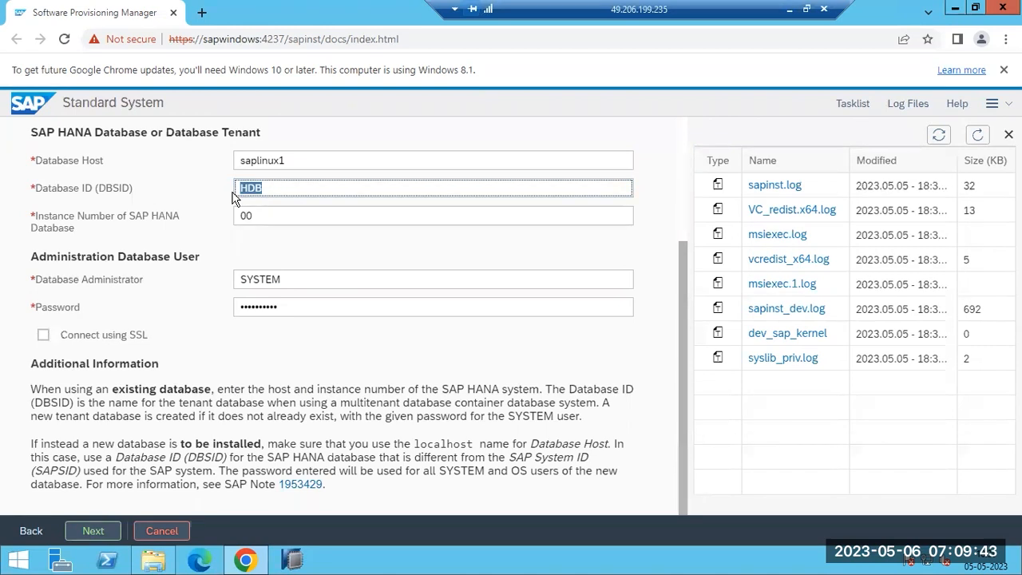
{"action": "left_click", "coordinate": [95, 530]}
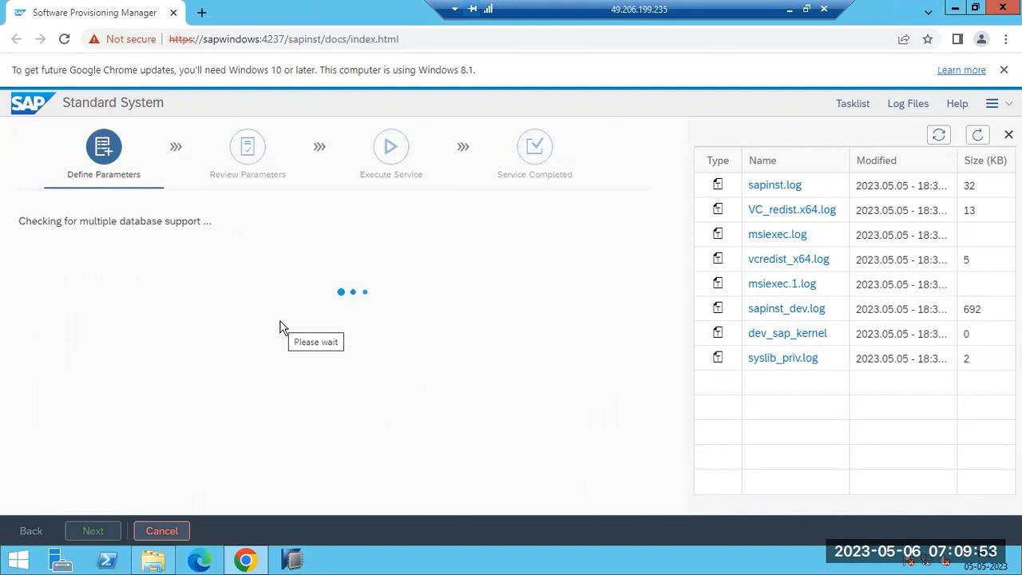
Acknowledge the information about the application and database server time zones to continue the installation.
{"action": "left_click_drag", "start_coordinate": [48, 221], "coordinate": [122, 228]}
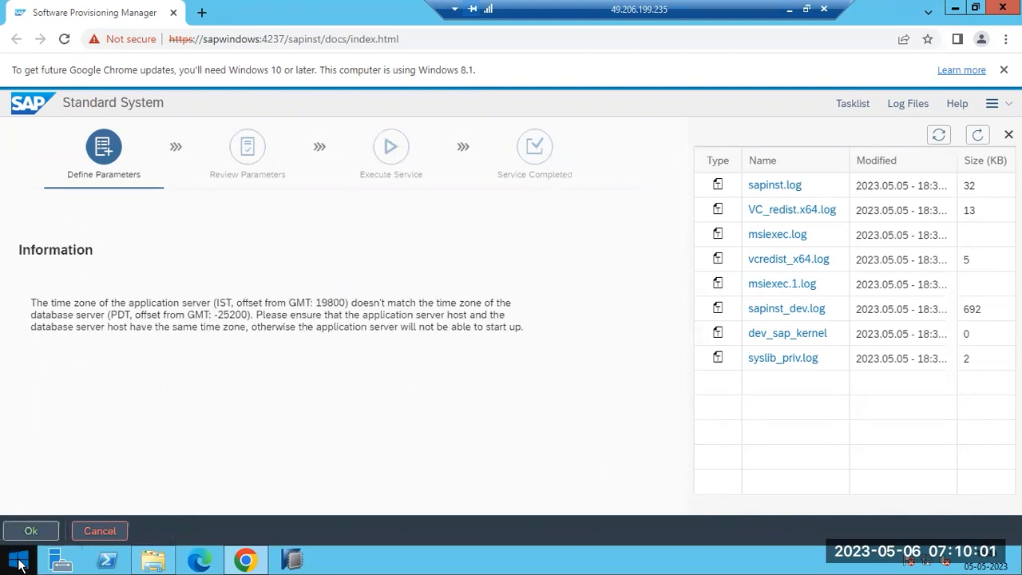
{"action": "left_click", "coordinate": [30, 531]}
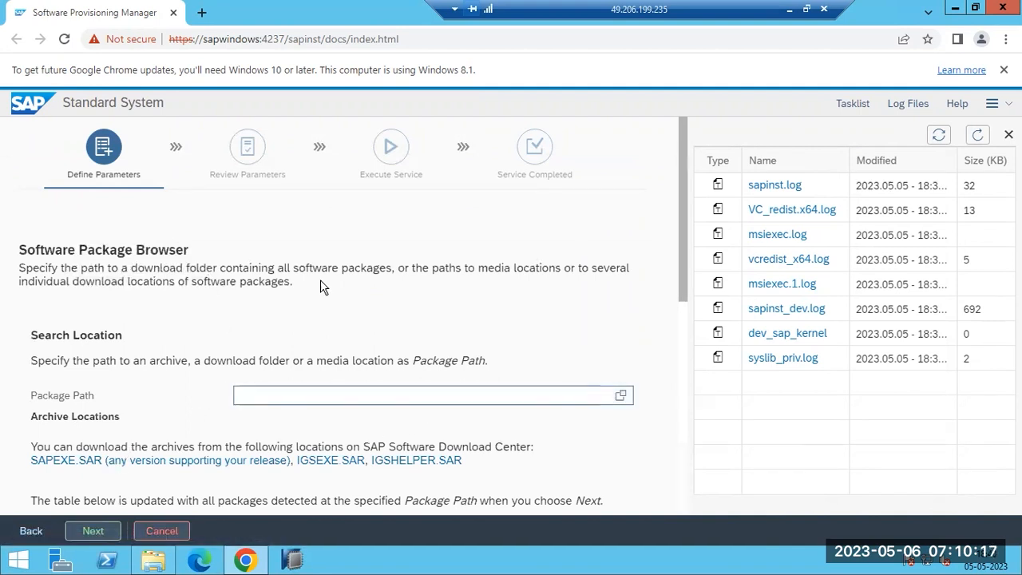
Switch to Paint and add a text list below the title reading SWPM, KERNEL, EXPORT, Db, DbCLIENT and SAP HOSTAGENT.
{"action": "left_click", "coordinate": [790, 11]}
{"action": "left_click", "coordinate": [601, 561]}
{"action": "left_click_drag", "start_coordinate": [57, 183], "coordinate": [274, 333]}
{"action": "left_click_drag", "start_coordinate": [354, 454], "coordinate": [360, 465]}
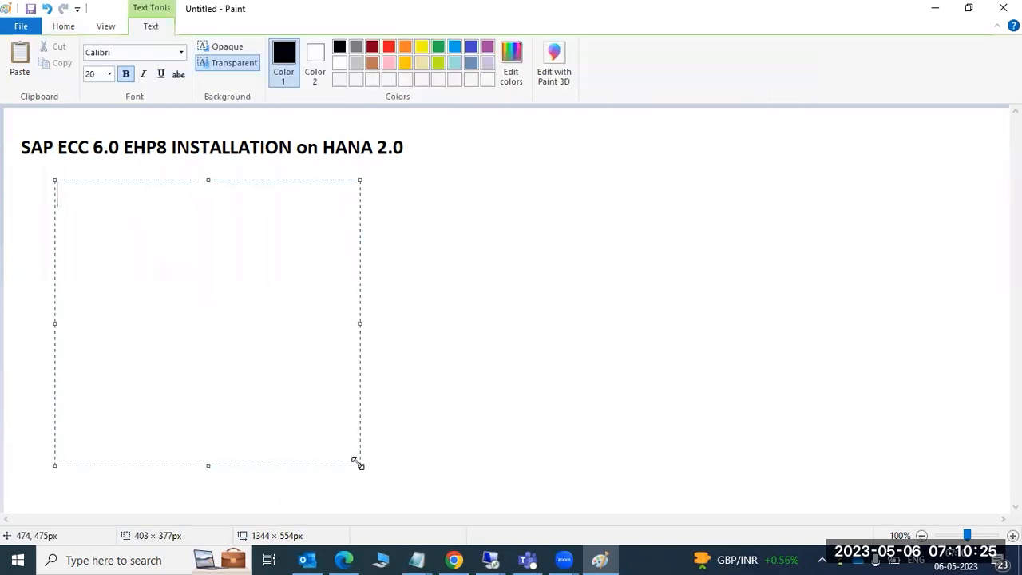
{"action": "type", "text": "SWPM"}
{"action": "key", "text": "Return"}
{"action": "type", "text": "KE"}
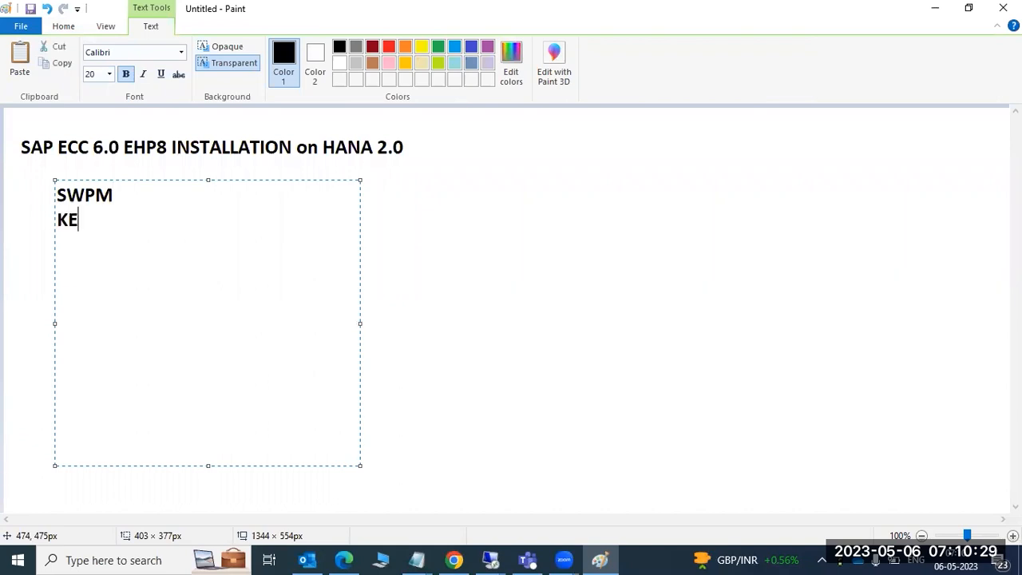
{"action": "type", "text": "RNEL EXPORT Db DbCLIE"}
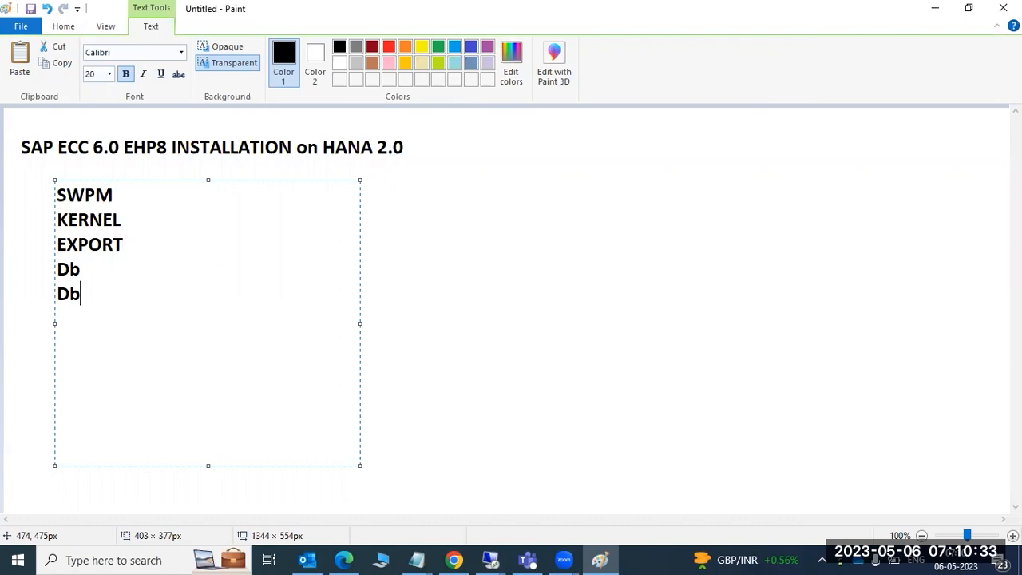
{"action": "type", "text": "NT"}
{"action": "key", "text": "Return"}
{"action": "type", "text": "SAP HOSTAGENT"}
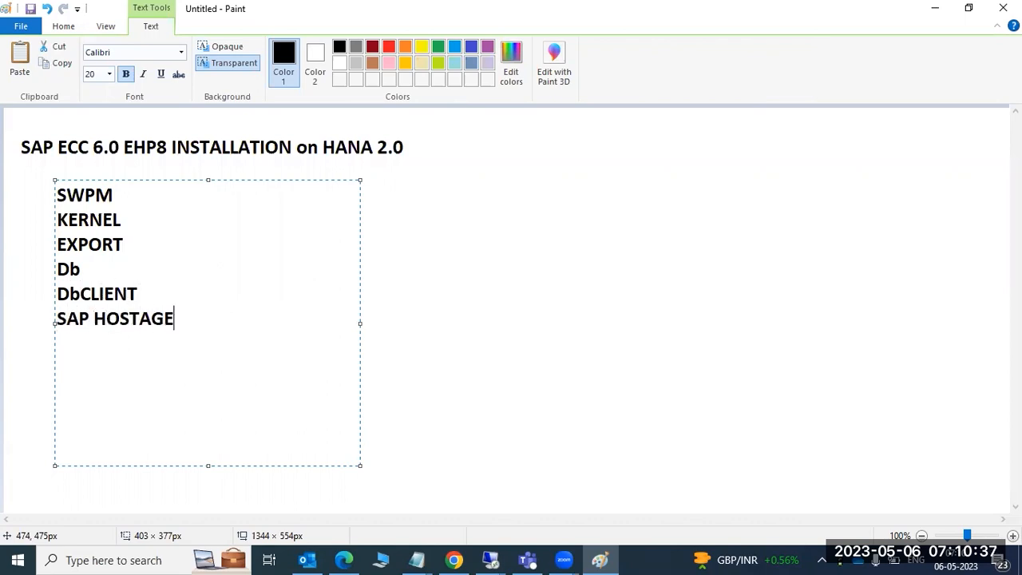
Return to the Software Provisioning Manager in the remote session, set the package path to E:\SAPSOFTWARS\KERNEL, and proceed.
{"action": "left_click", "coordinate": [490, 560]}
{"action": "left_click", "coordinate": [523, 477]}
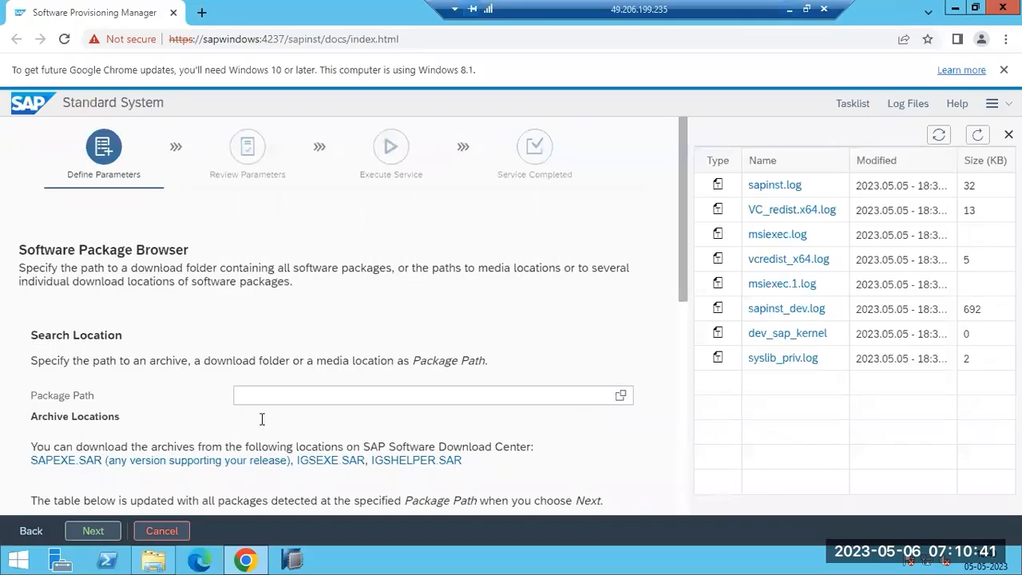
{"action": "left_click_drag", "start_coordinate": [50, 398], "coordinate": [97, 398]}
{"action": "left_click_drag", "start_coordinate": [32, 461], "coordinate": [69, 462]}
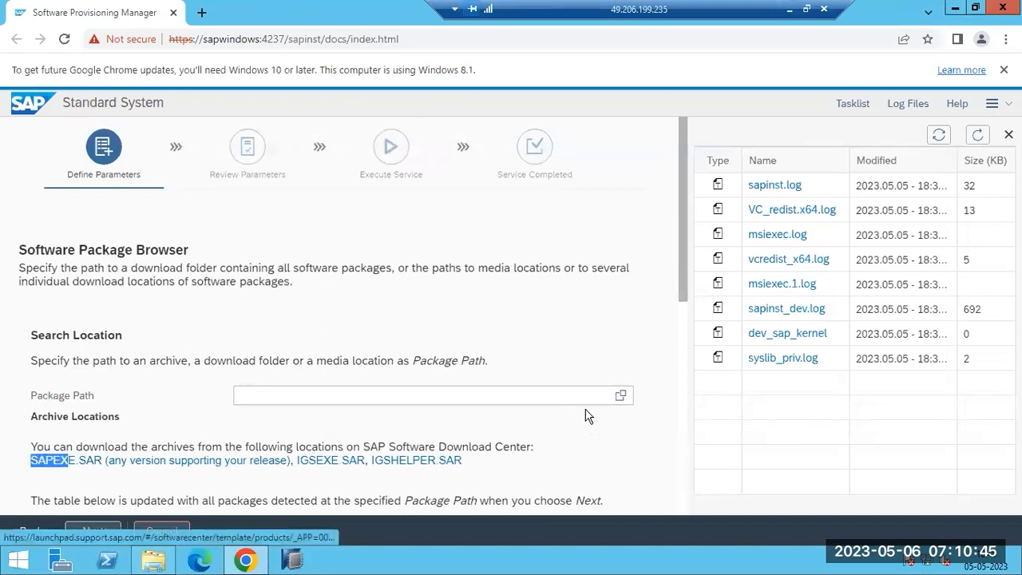
{"action": "left_click", "coordinate": [621, 395]}
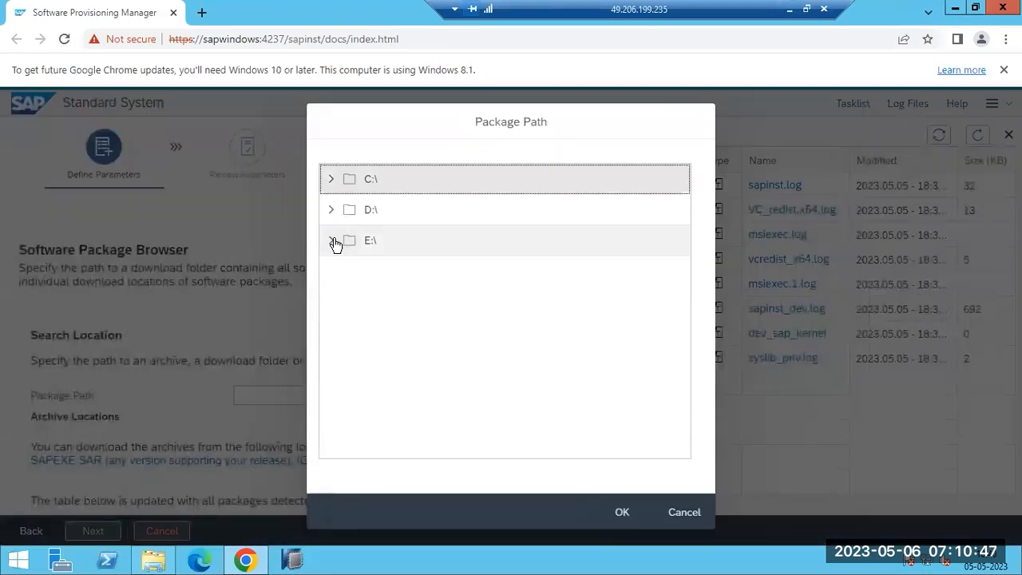
{"action": "left_click", "coordinate": [332, 240]}
{"action": "left_click", "coordinate": [347, 365]}
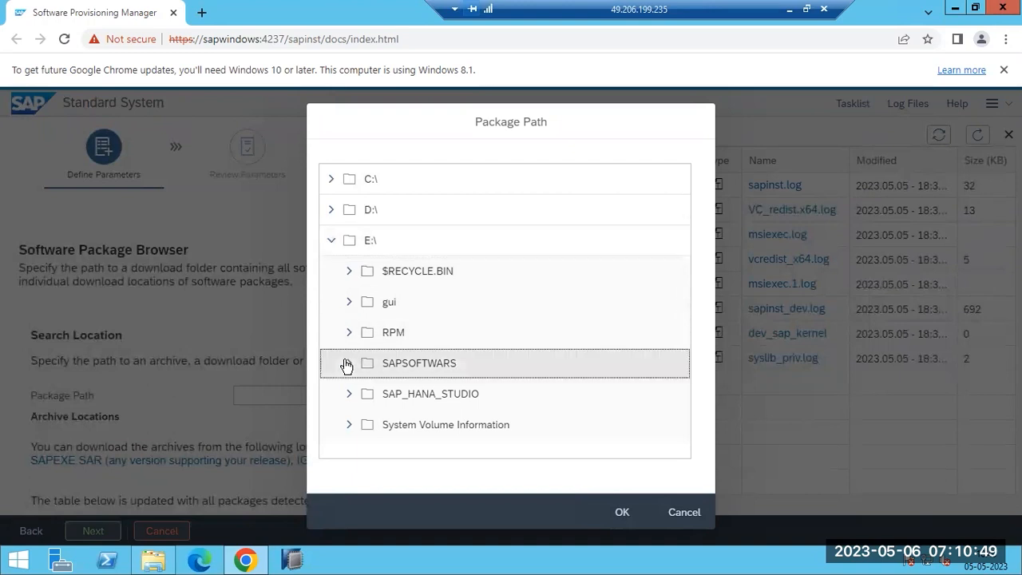
{"action": "scroll", "coordinate": [372, 396], "scroll_direction": "down", "scroll_amount": 2}
{"action": "left_click", "coordinate": [377, 434]}
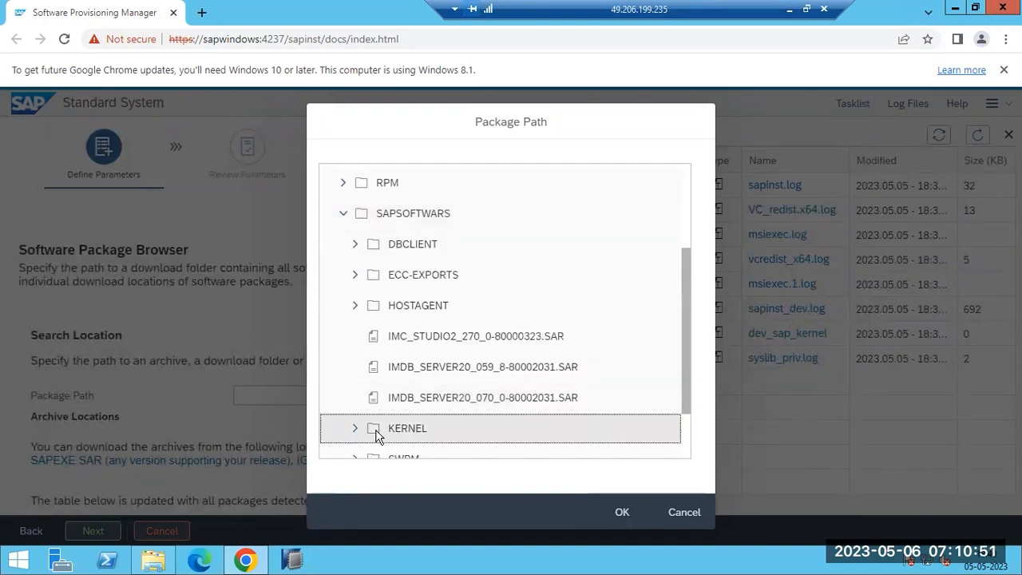
{"action": "left_click", "coordinate": [620, 515]}
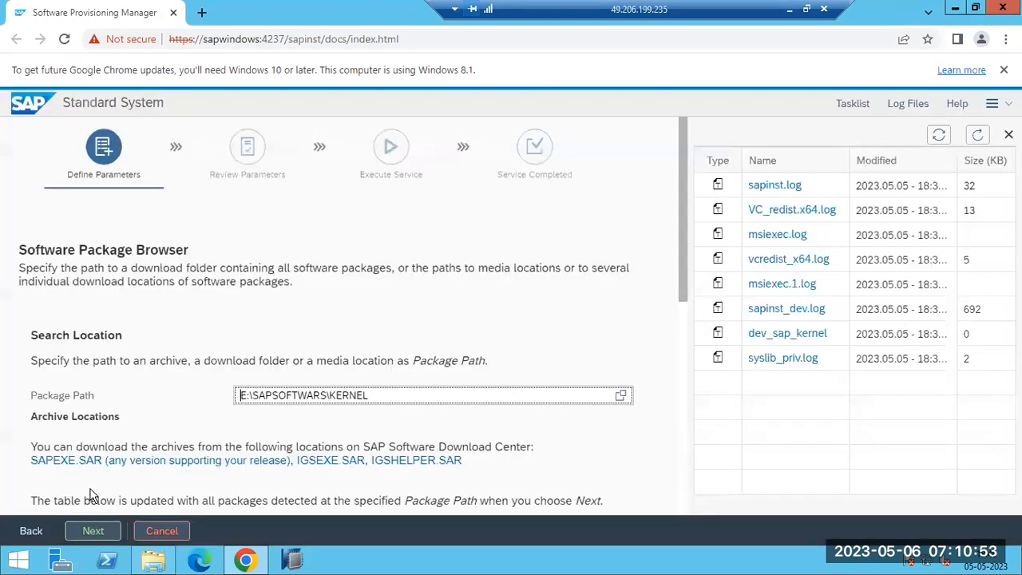
{"action": "left_click", "coordinate": [92, 531]}
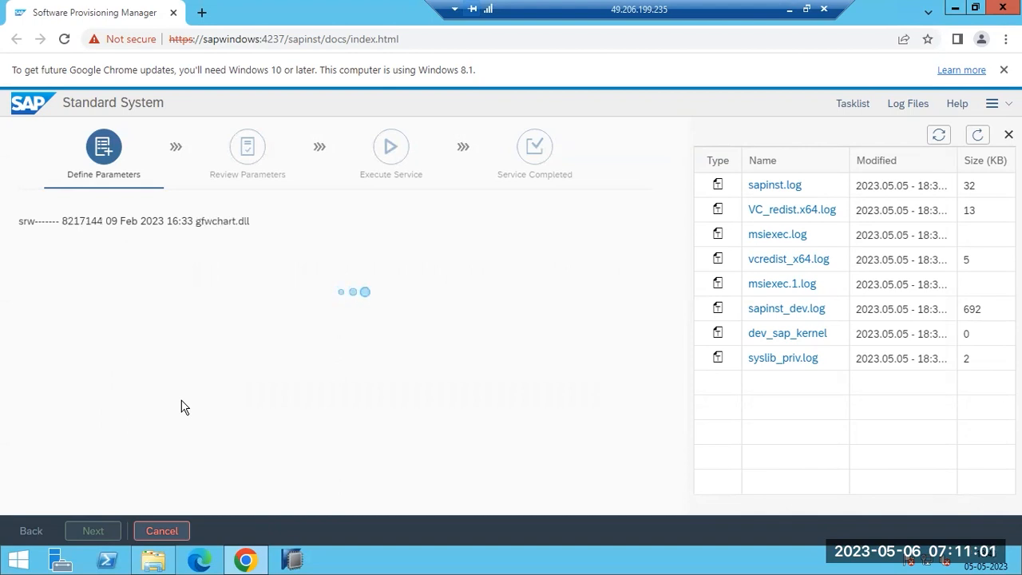
Examine the kernel archive extraction, integrity and signature entries in the refreshed sapinst.log.
{"action": "left_click", "coordinate": [978, 135]}
{"action": "left_click", "coordinate": [776, 188]}
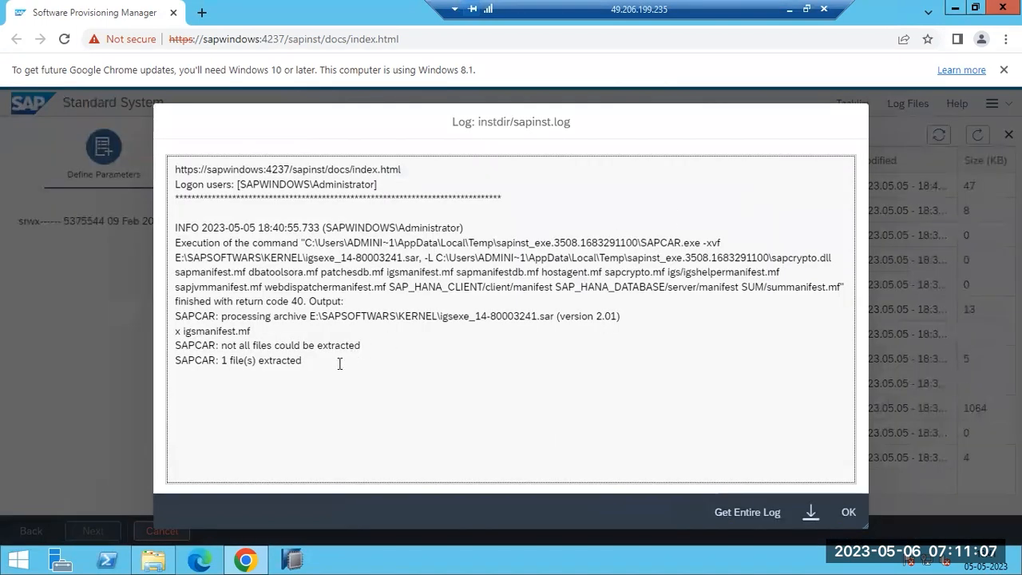
{"action": "left_click_drag", "start_coordinate": [338, 363], "coordinate": [253, 360]}
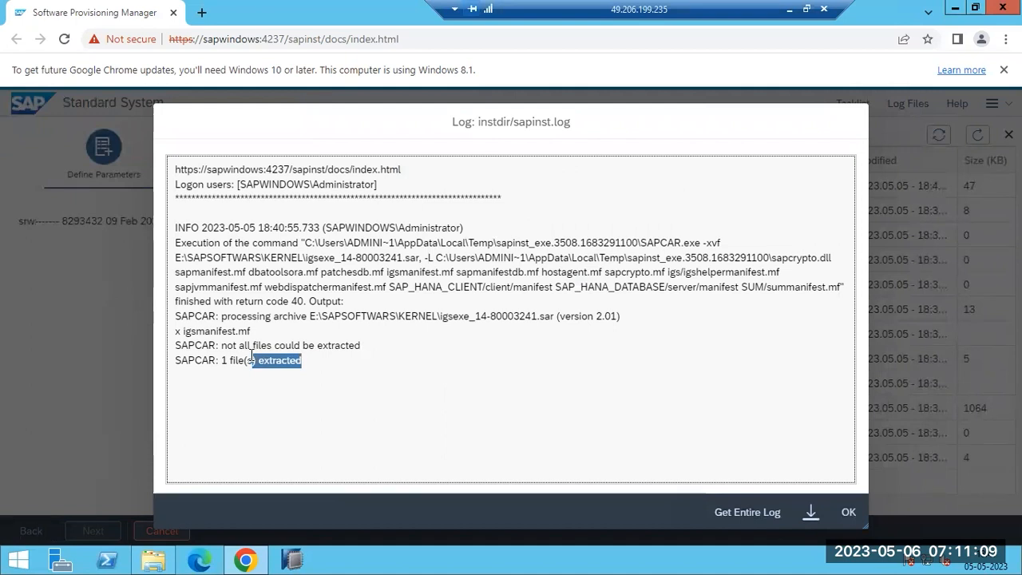
{"action": "left_click_drag", "start_coordinate": [403, 316], "coordinate": [503, 316]}
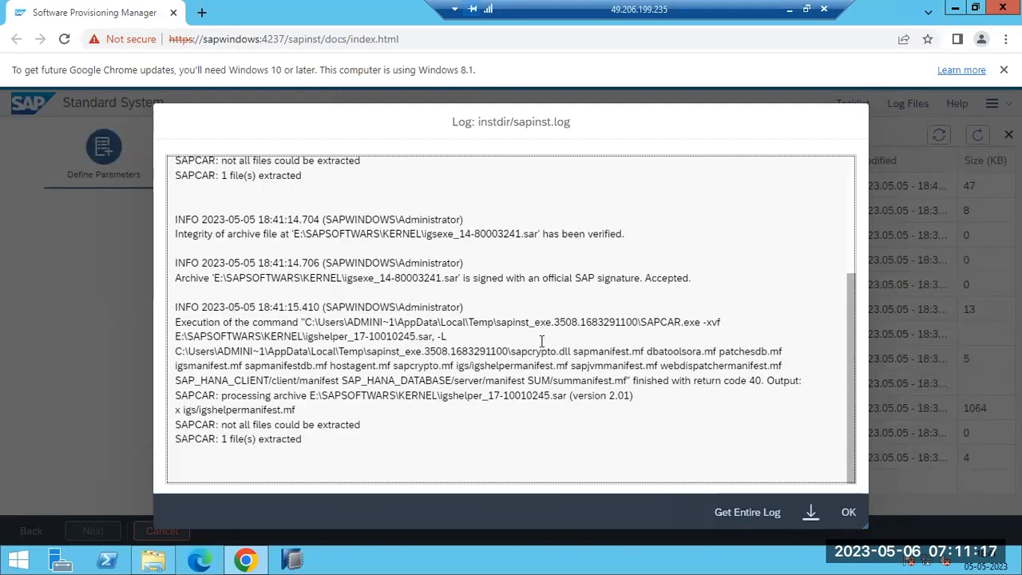
{"action": "left_click_drag", "start_coordinate": [443, 238], "coordinate": [465, 237]}
{"action": "left_click_drag", "start_coordinate": [543, 238], "coordinate": [574, 237]}
{"action": "left_click_drag", "start_coordinate": [508, 282], "coordinate": [707, 281]}
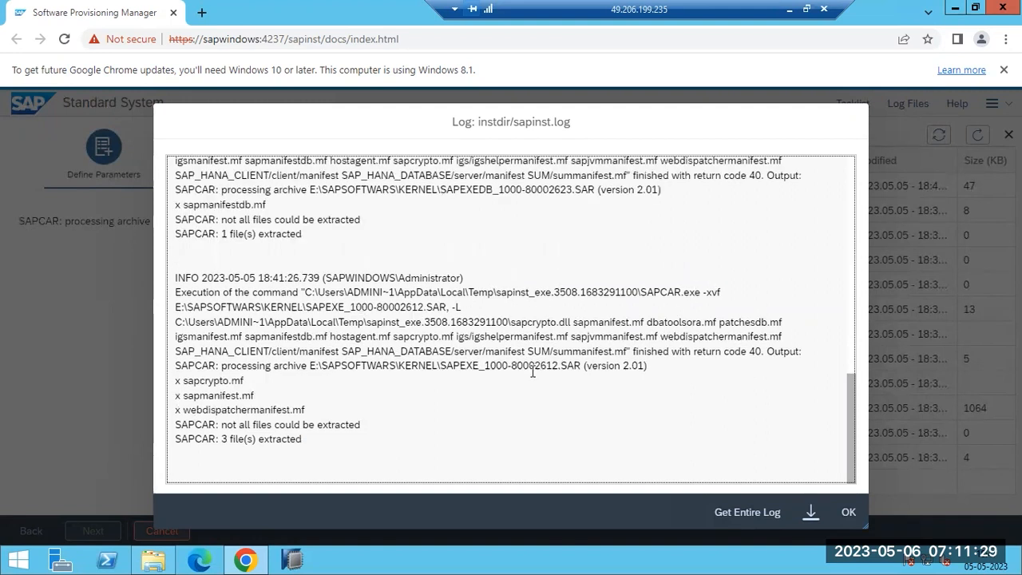
{"action": "left_click_drag", "start_coordinate": [440, 365], "coordinate": [487, 355]}
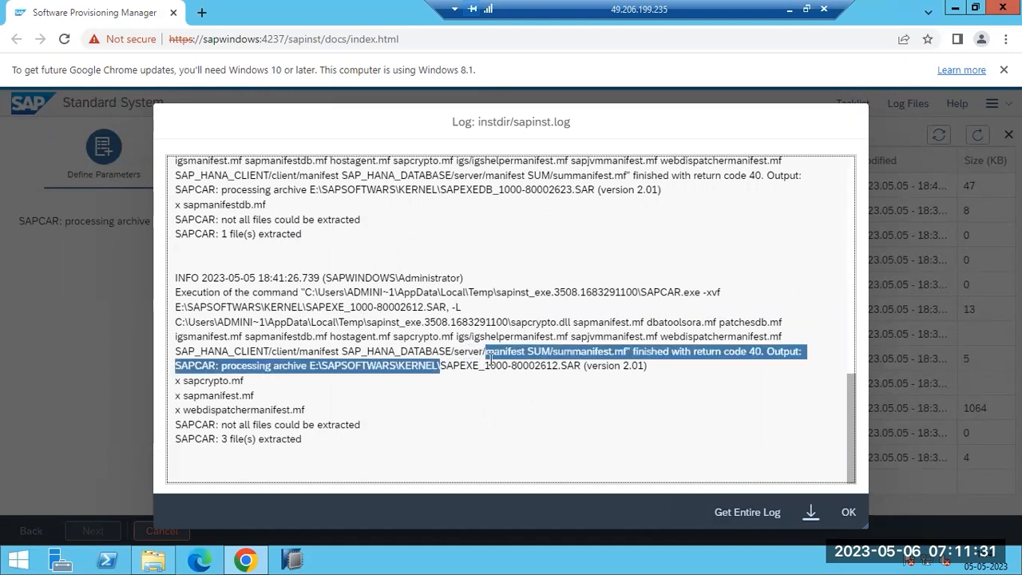
{"action": "left_click_drag", "start_coordinate": [479, 190], "coordinate": [573, 189]}
{"action": "left_click_drag", "start_coordinate": [453, 365], "coordinate": [514, 365]}
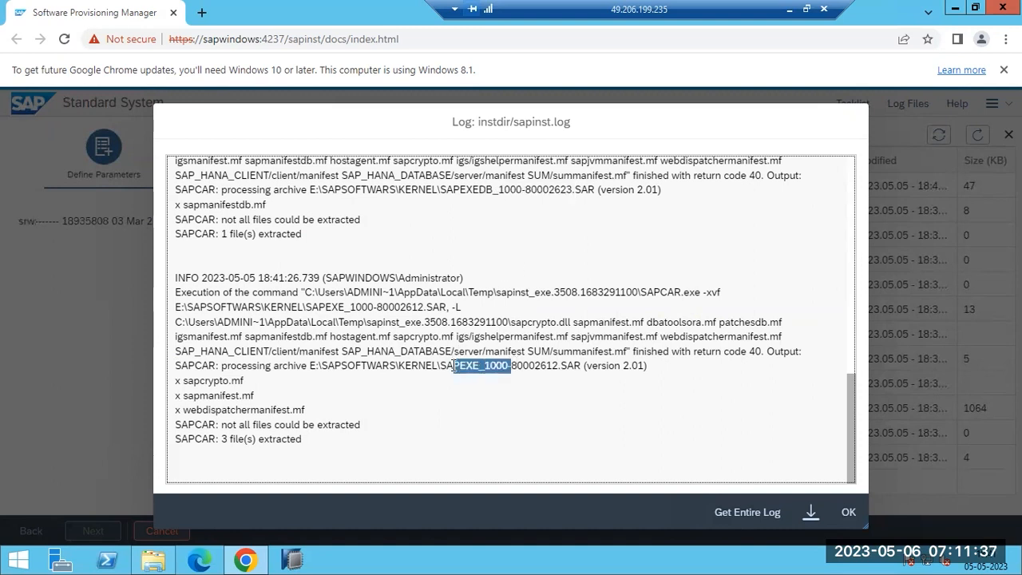
{"action": "left_click", "coordinate": [848, 513]}
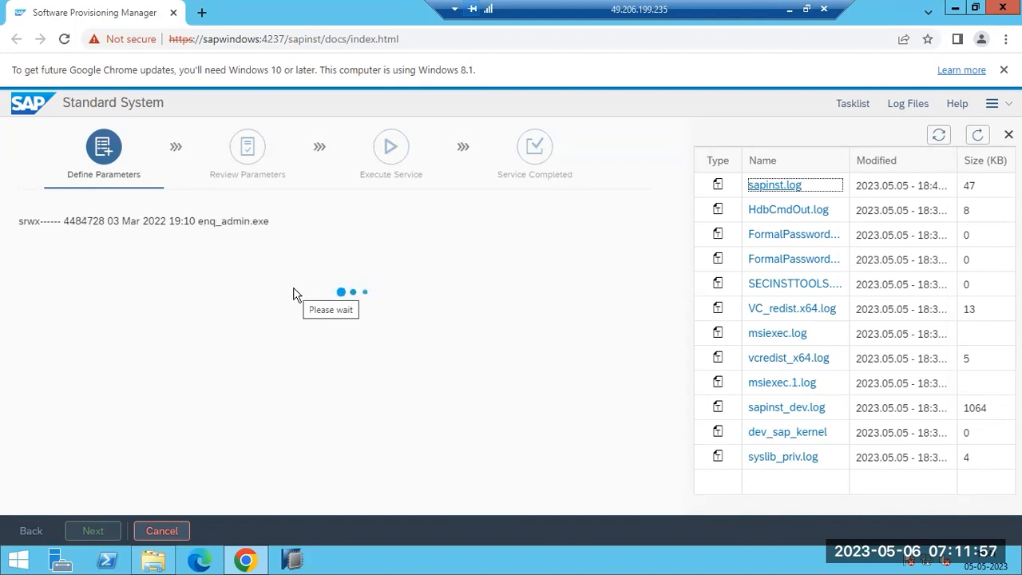
Browse to the ABAP installation folder under C:\Program Files\sapinst_instdir in File Explorer and sort its files by date modified.
{"action": "left_click", "coordinate": [979, 134]}
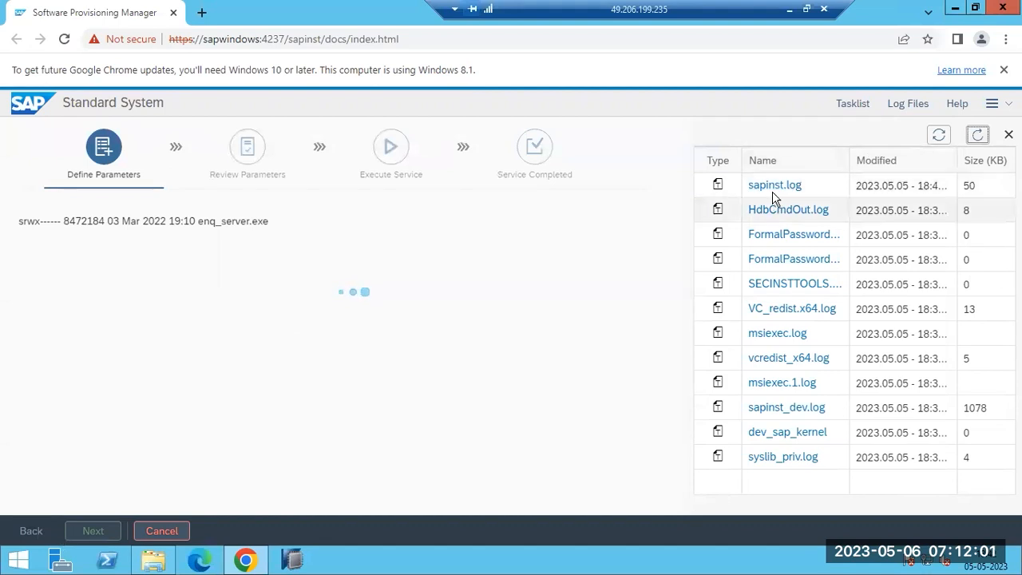
{"action": "left_click", "coordinate": [153, 561]}
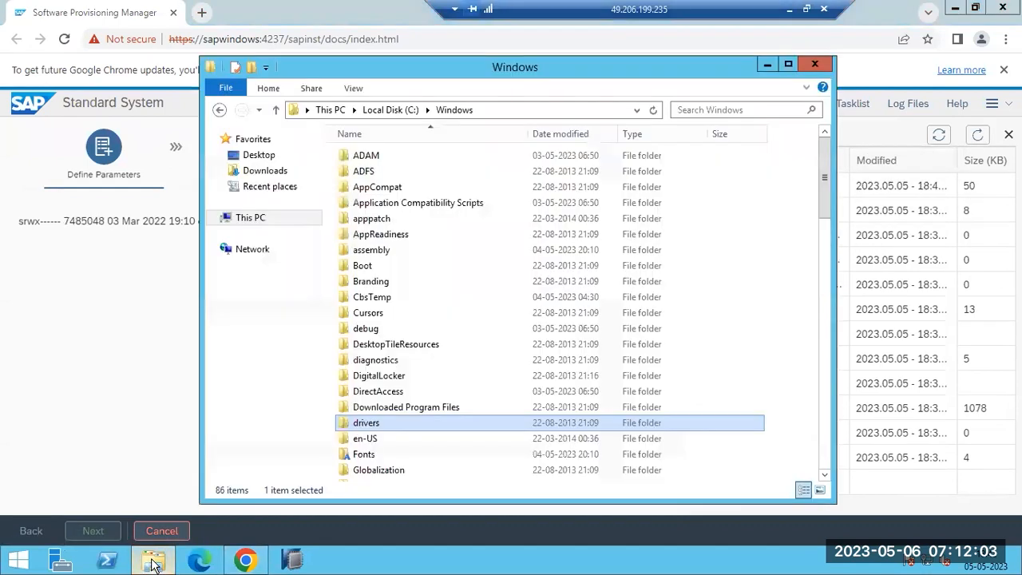
{"action": "left_click", "coordinate": [391, 109]}
{"action": "double_click", "coordinate": [388, 187]}
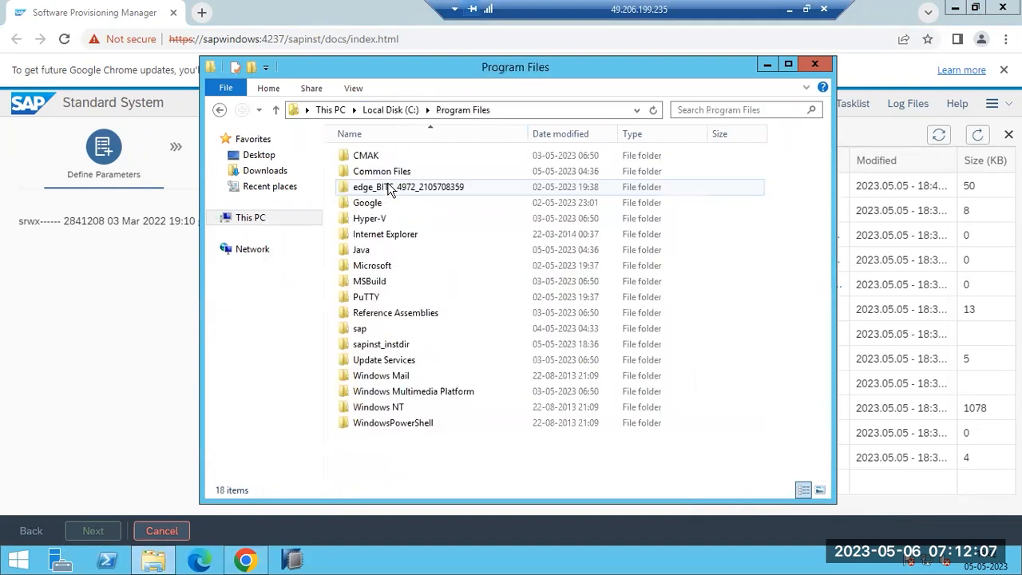
{"action": "left_click", "coordinate": [380, 344]}
{"action": "double_click", "coordinate": [380, 344]}
{"action": "double_click", "coordinate": [376, 157]}
{"action": "double_click", "coordinate": [378, 157]}
{"action": "double_click", "coordinate": [378, 157]}
{"action": "left_click", "coordinate": [378, 157]}
{"action": "double_click", "coordinate": [378, 157]}
{"action": "double_click", "coordinate": [378, 157]}
{"action": "left_click", "coordinate": [378, 158]}
{"action": "double_click", "coordinate": [378, 157]}
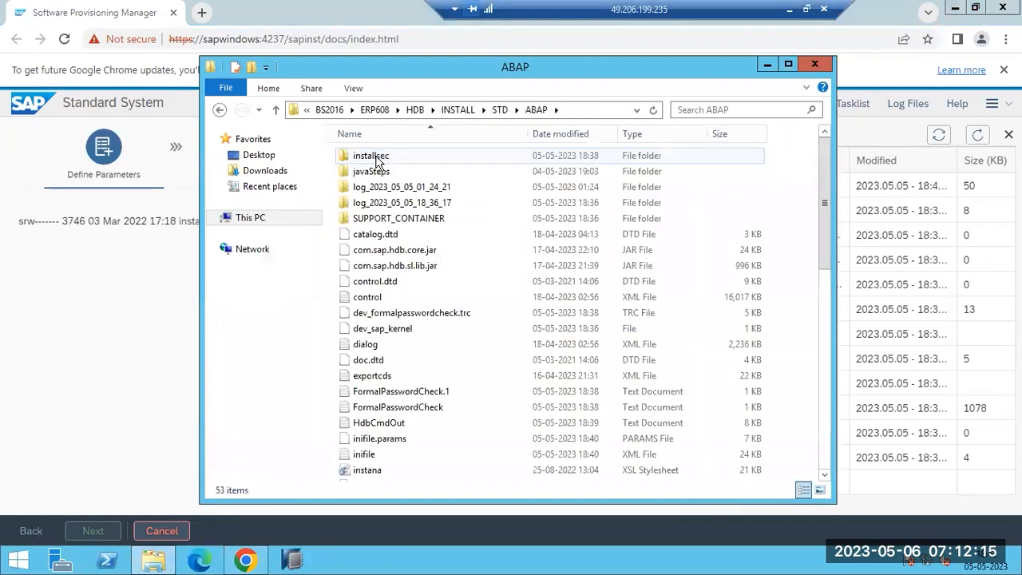
{"action": "left_click", "coordinate": [576, 136]}
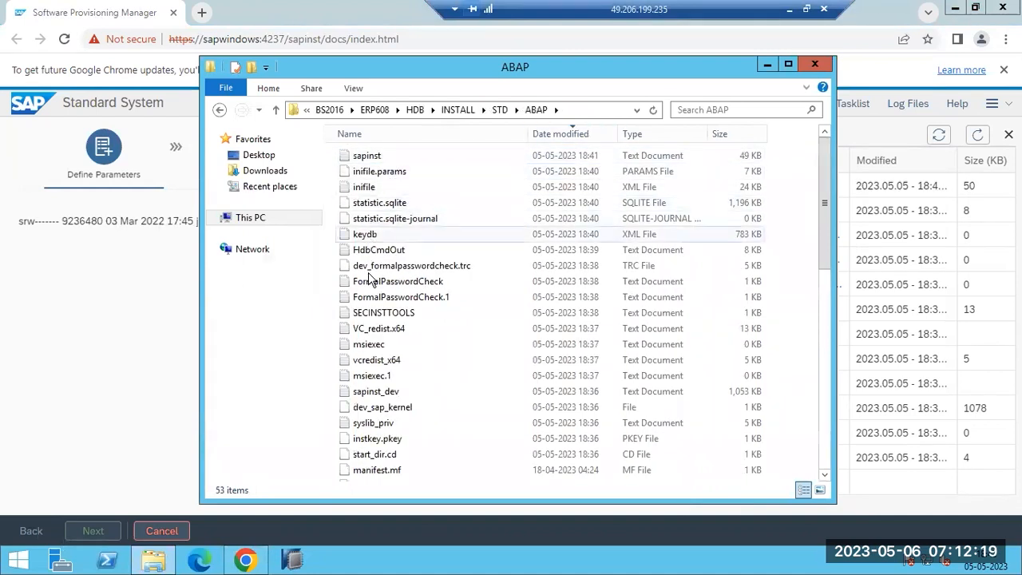
{"action": "left_click", "coordinate": [879, 137]}
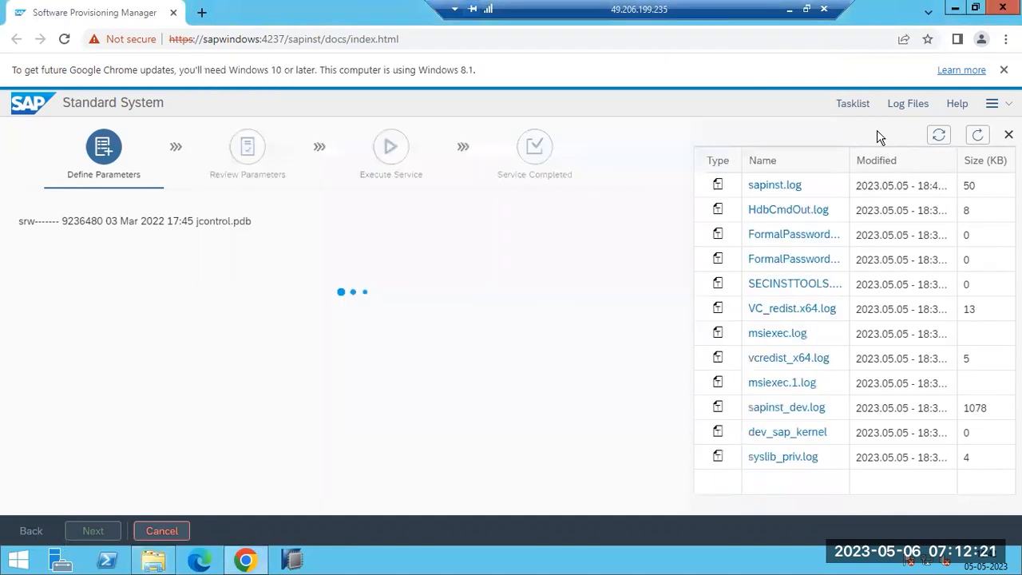
Open the sapinst text file from the ABAP folder, review its latest entries, and close the file and folder windows.
{"action": "left_click", "coordinate": [154, 561]}
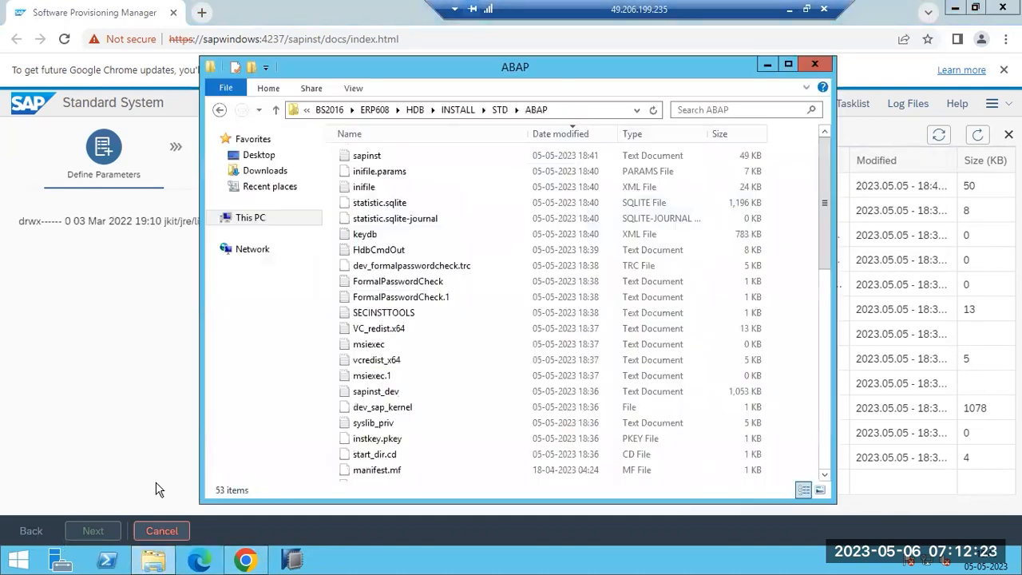
{"action": "double_click", "coordinate": [380, 155]}
{"action": "scroll", "coordinate": [796, 275], "scroll_direction": "down", "scroll_amount": 5}
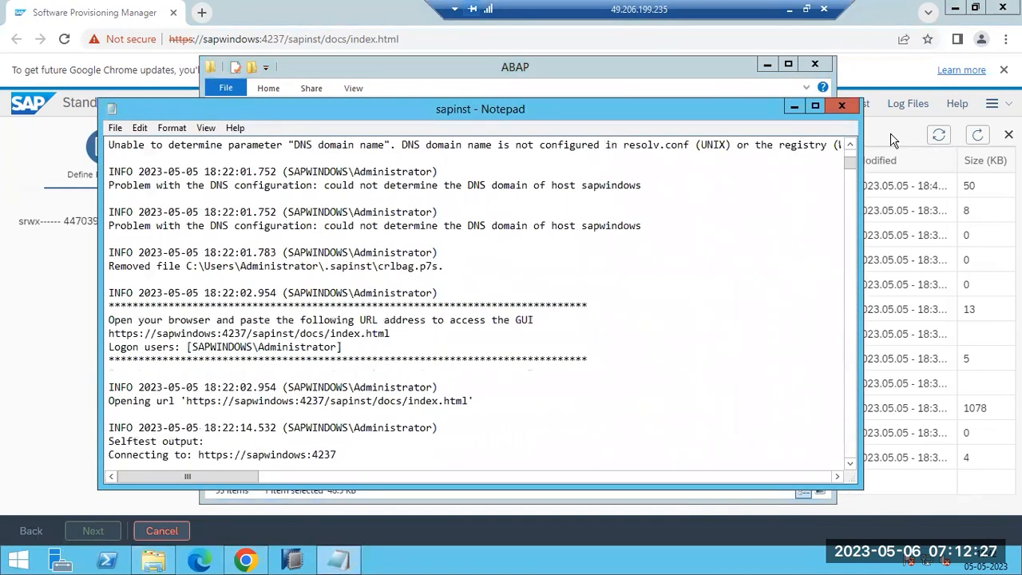
{"action": "left_click_drag", "start_coordinate": [850, 167], "coordinate": [806, 476]}
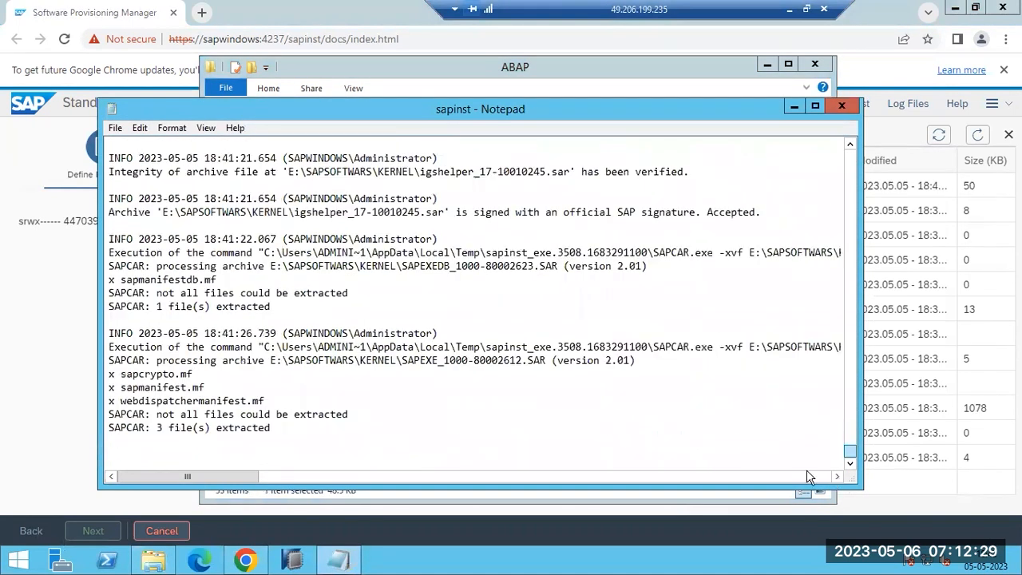
{"action": "left_click_drag", "start_coordinate": [289, 435], "coordinate": [152, 211]}
{"action": "left_click", "coordinate": [473, 312]}
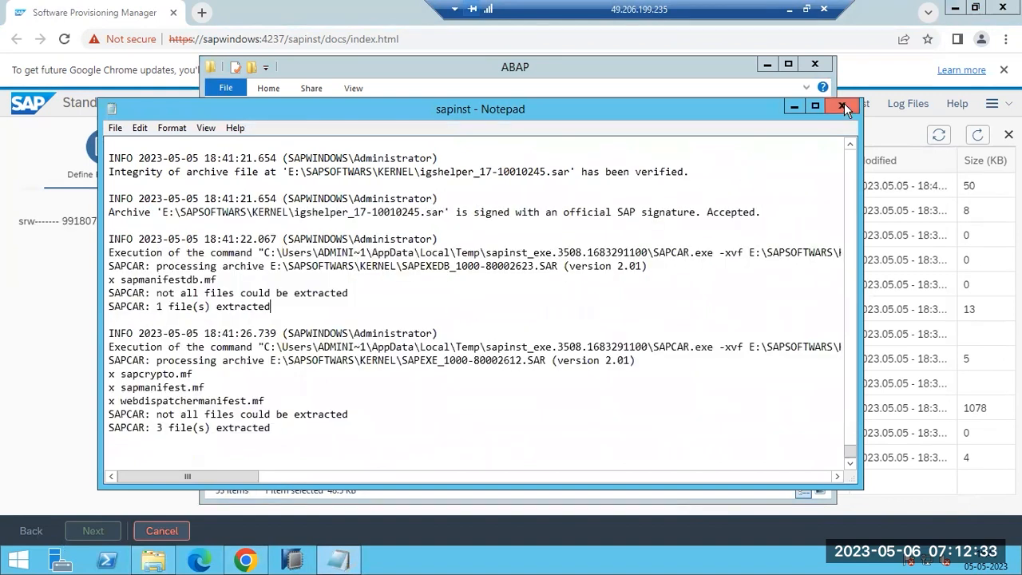
{"action": "left_click", "coordinate": [842, 106]}
{"action": "left_click", "coordinate": [815, 64]}
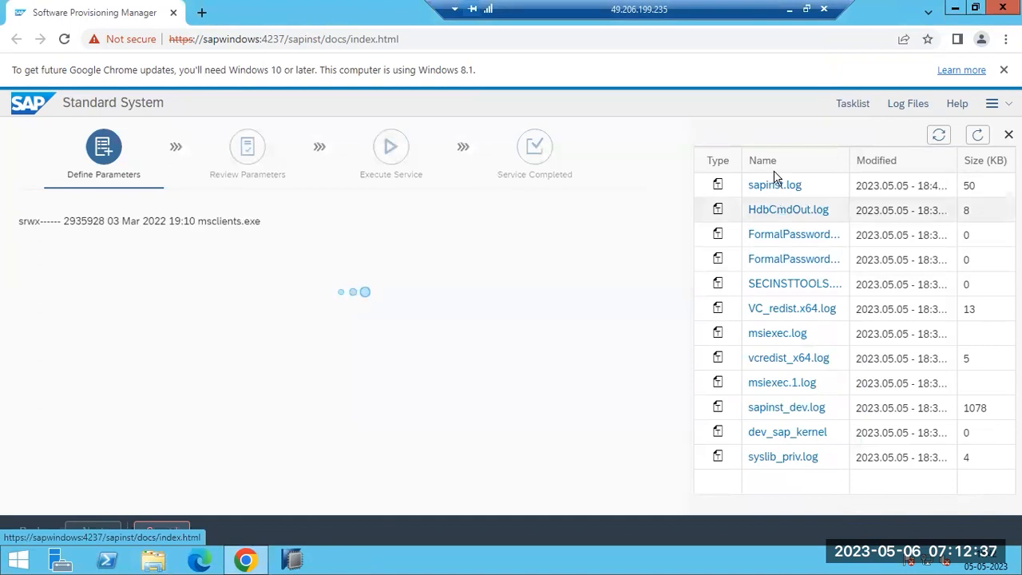
Check the installation task list for the Collecting Input task and return to the log file list.
{"action": "left_click", "coordinate": [976, 141]}
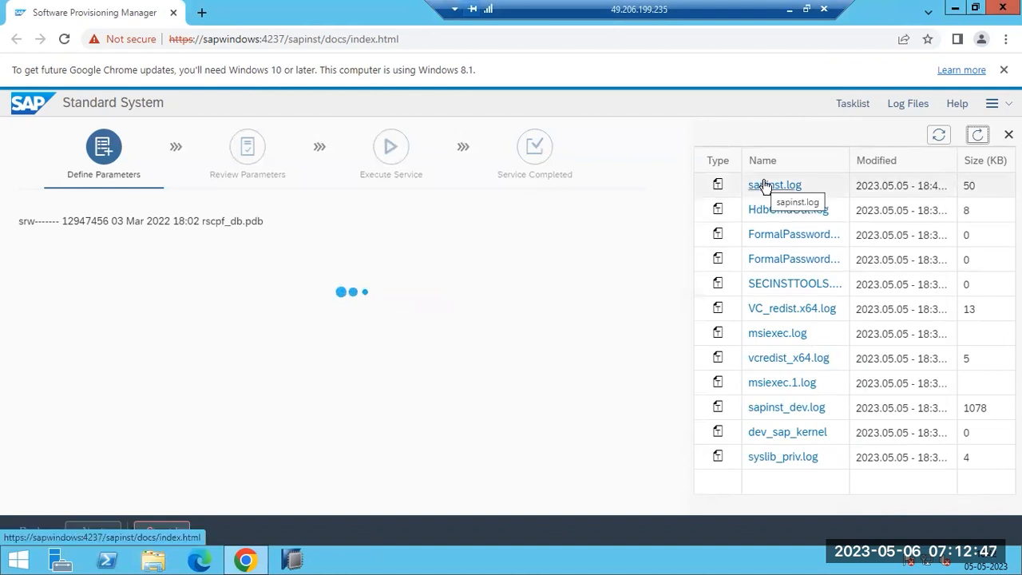
{"action": "left_click", "coordinate": [855, 105]}
{"action": "left_click", "coordinate": [997, 109]}
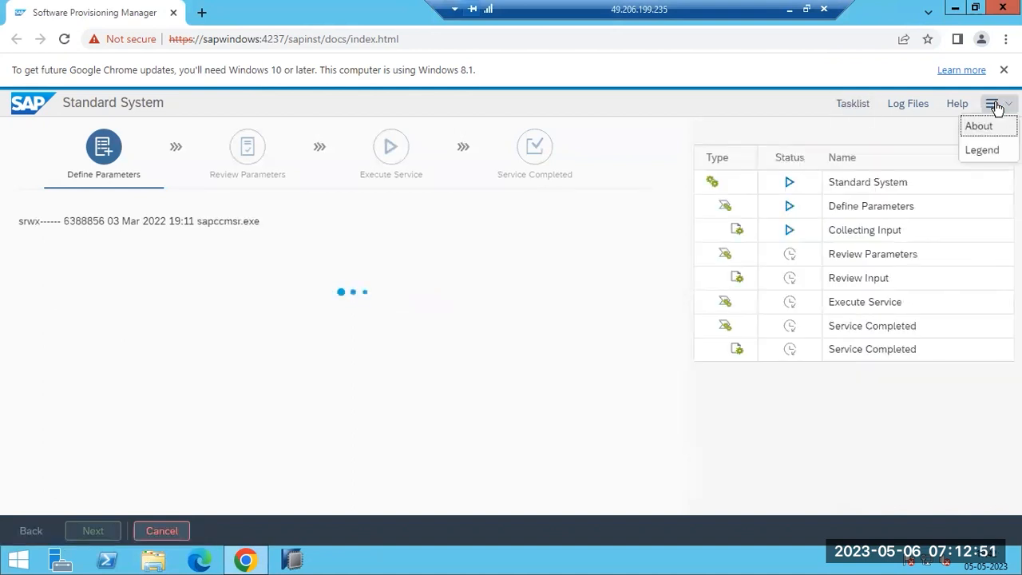
{"action": "left_click", "coordinate": [625, 281]}
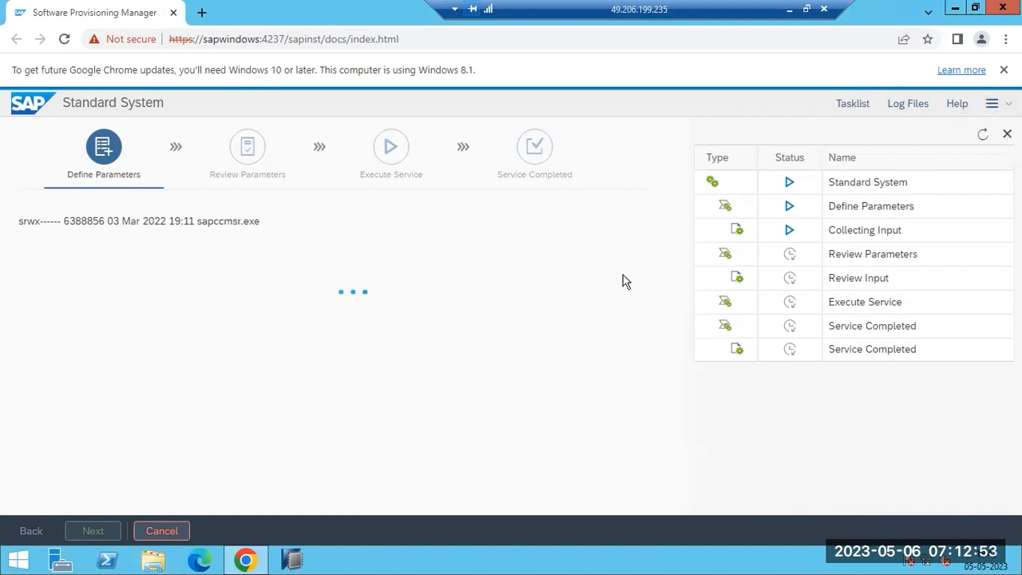
{"action": "left_click_drag", "start_coordinate": [838, 230], "coordinate": [877, 230]}
{"action": "left_click", "coordinate": [908, 103]}
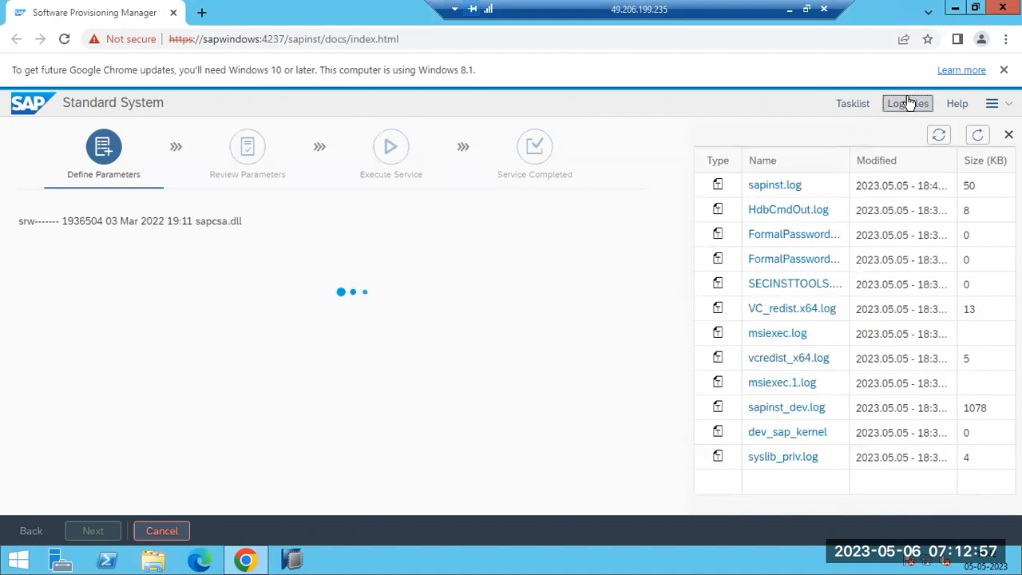
Open the Local Disk (C:) drive in File Explorer.
{"action": "left_click", "coordinate": [154, 562]}
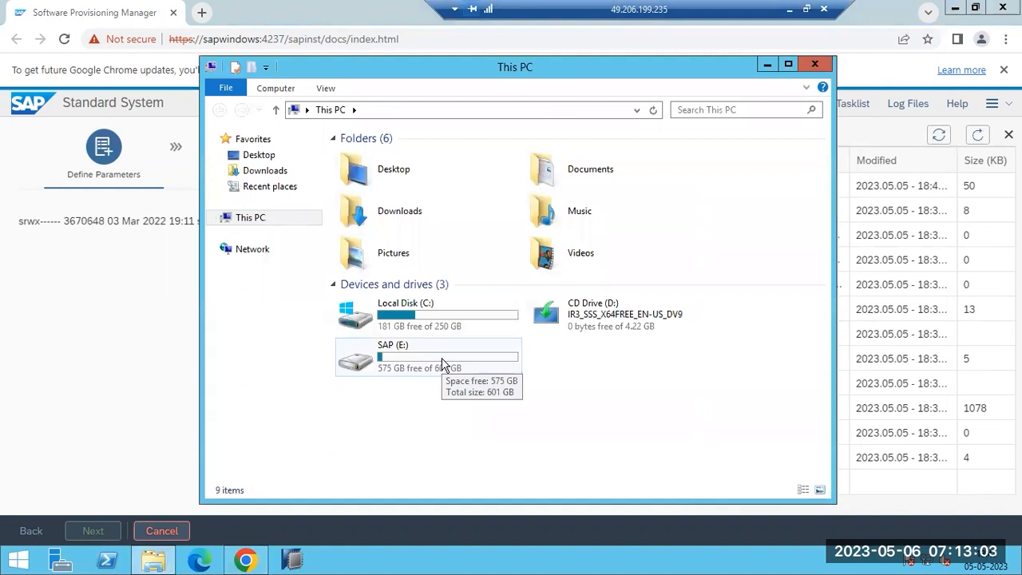
{"action": "double_click", "coordinate": [435, 328]}
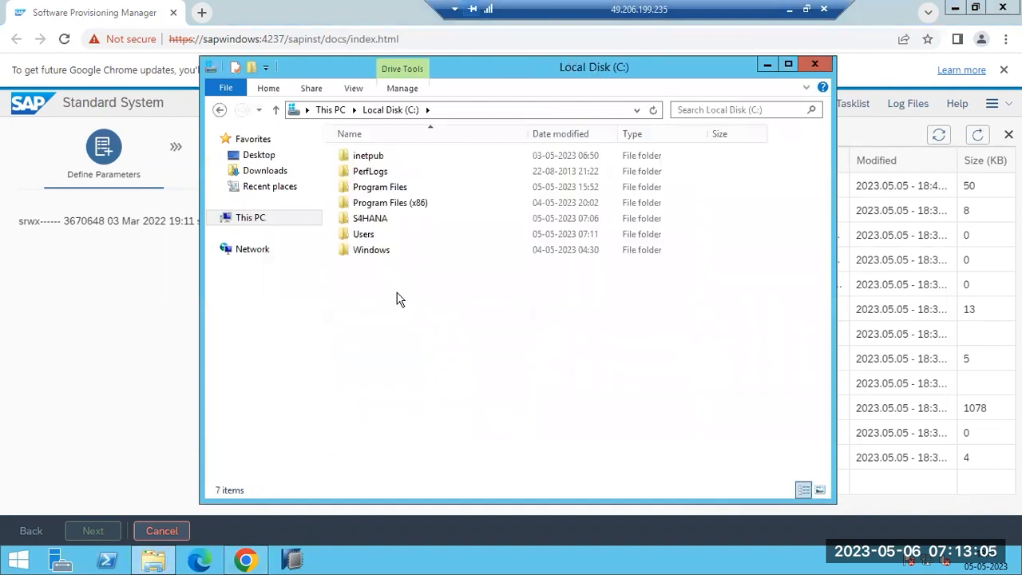
{"action": "left_click", "coordinate": [792, 11]}
{"action": "left_click", "coordinate": [351, 558]}
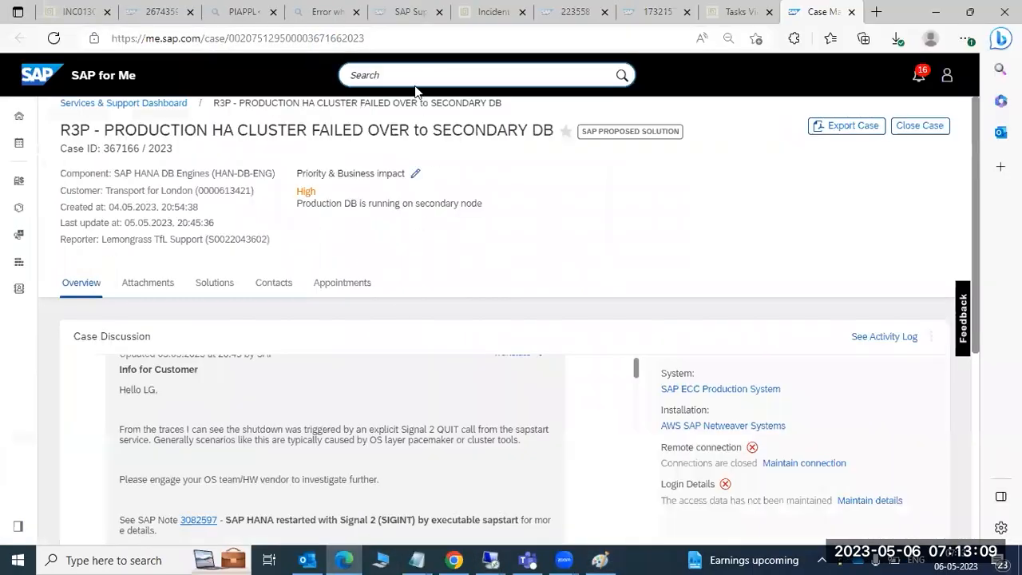
{"action": "key", "text": "ctrl+l"}
{"action": "type", "text": "4"}
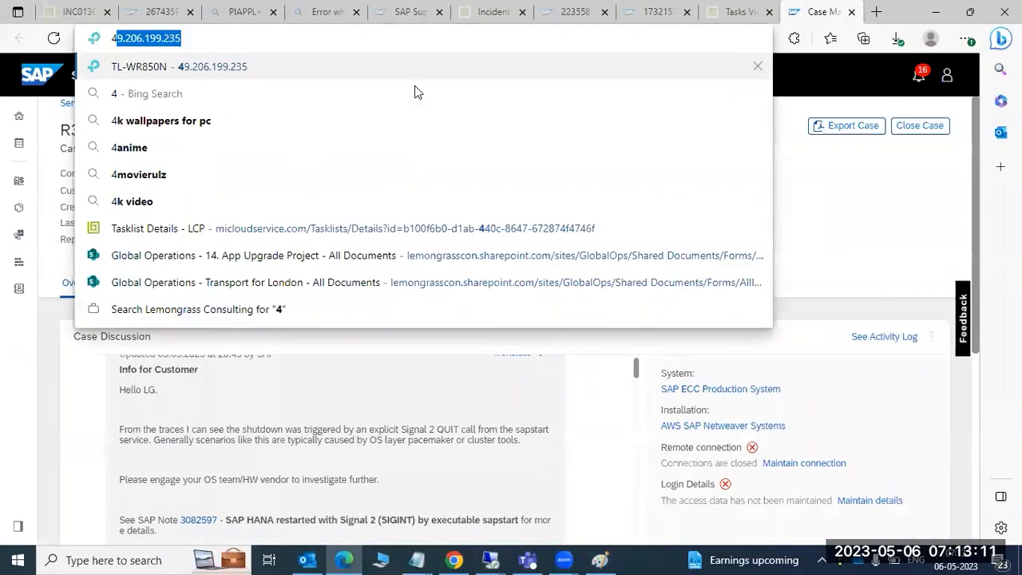
{"action": "key", "text": "Return"}
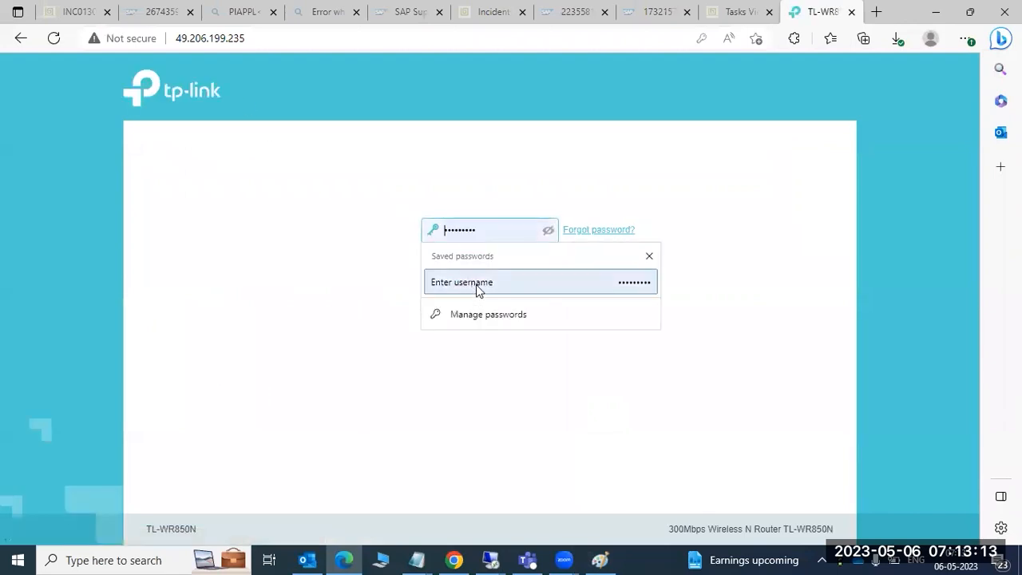
{"action": "left_click", "coordinate": [479, 285]}
{"action": "left_click", "coordinate": [493, 270]}
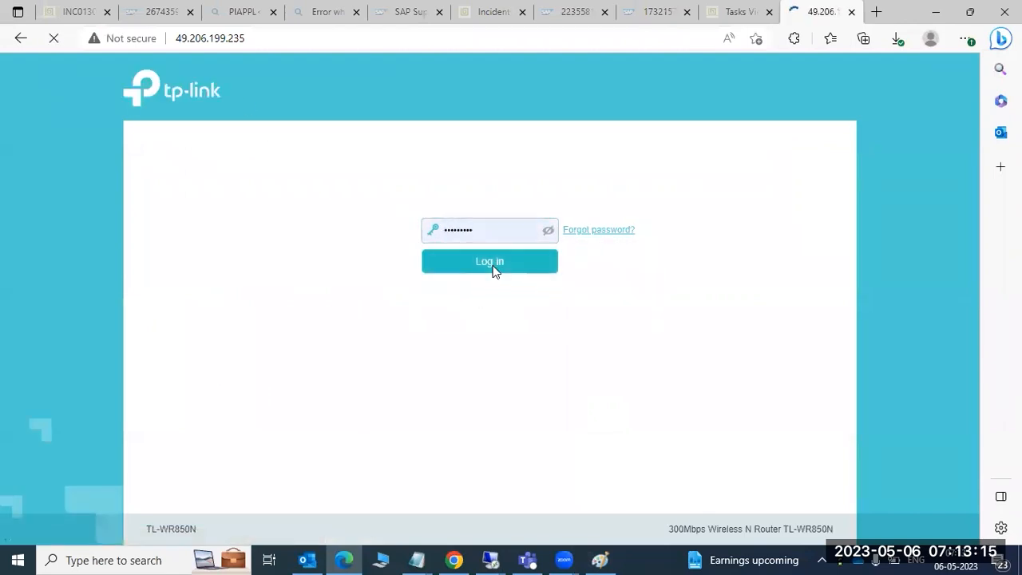
Open the router's advanced NAT Forwarding Virtual Servers list and check the internal IP mapped to the first port 3389 entry.
{"action": "left_click", "coordinate": [541, 108]}
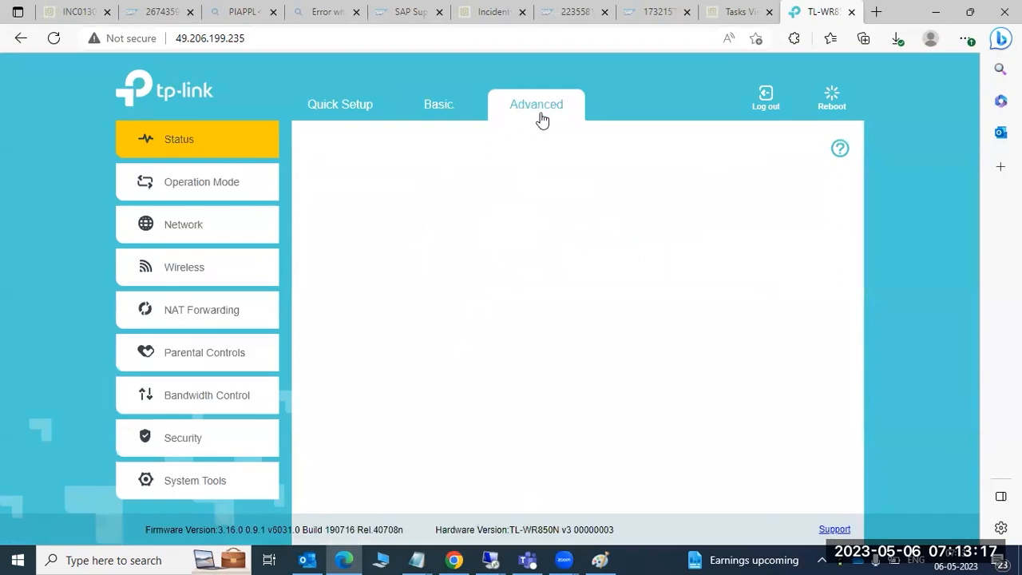
{"action": "left_click", "coordinate": [205, 314]}
{"action": "left_click", "coordinate": [204, 235]}
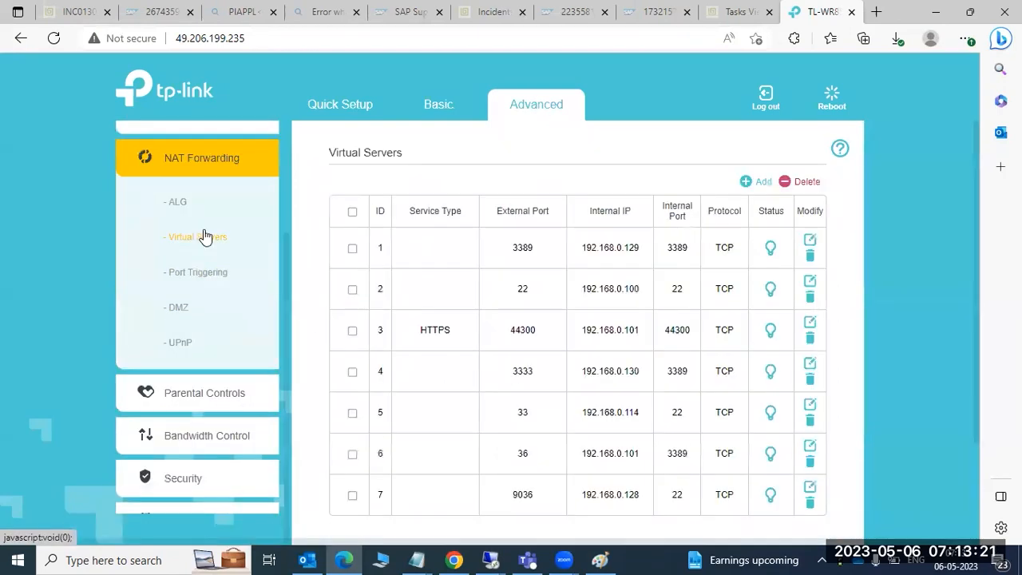
{"action": "left_click_drag", "start_coordinate": [609, 247], "coordinate": [651, 254]}
Return to the 49.206.199.235 remote desktop session and look in the drivers folder directly under C:\Windows.
{"action": "left_click", "coordinate": [490, 560]}
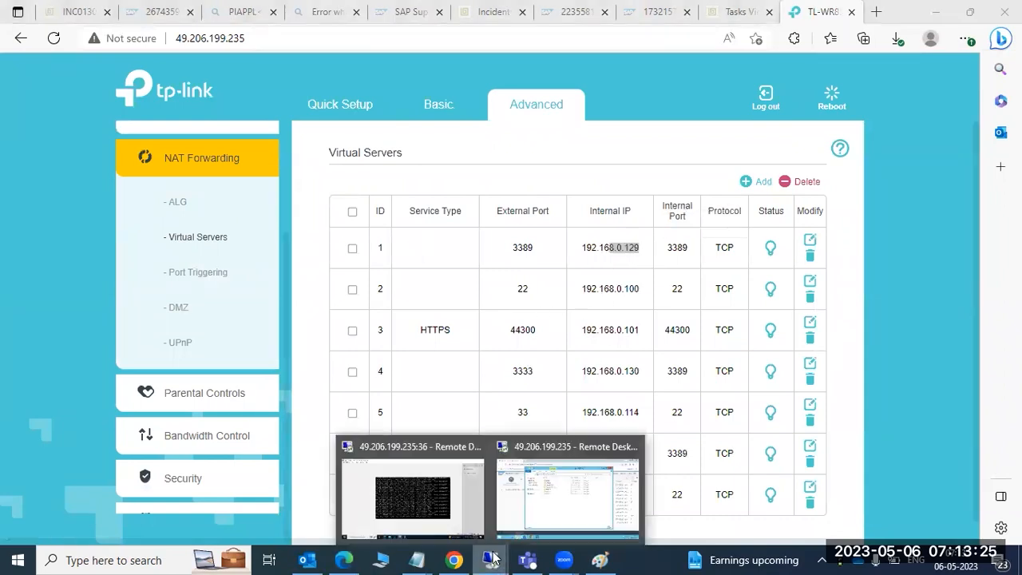
{"action": "left_click", "coordinate": [537, 503]}
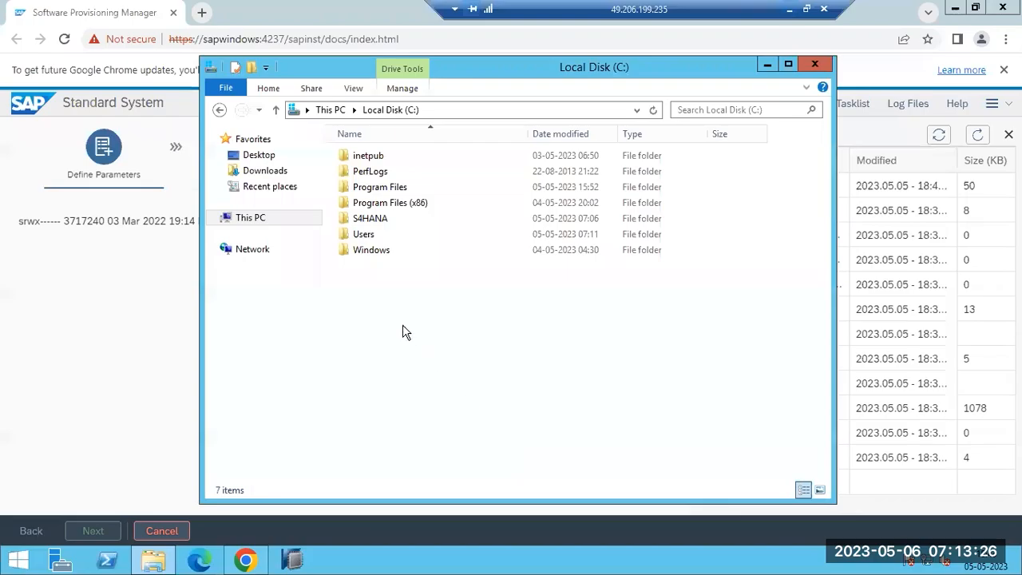
{"action": "double_click", "coordinate": [371, 250]}
{"action": "left_click", "coordinate": [372, 251]}
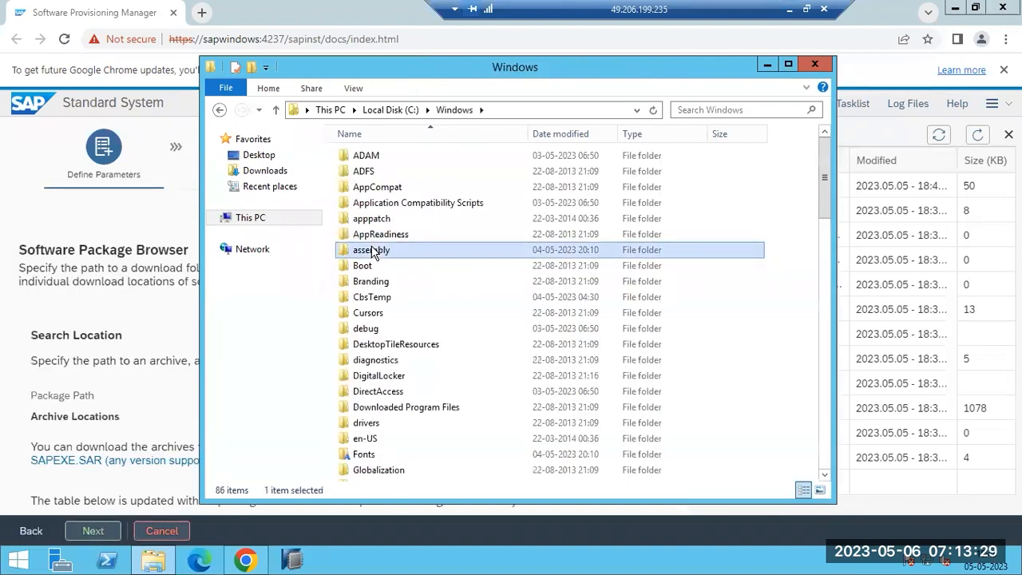
{"action": "left_click", "coordinate": [375, 423]}
{"action": "double_click", "coordinate": [377, 424]}
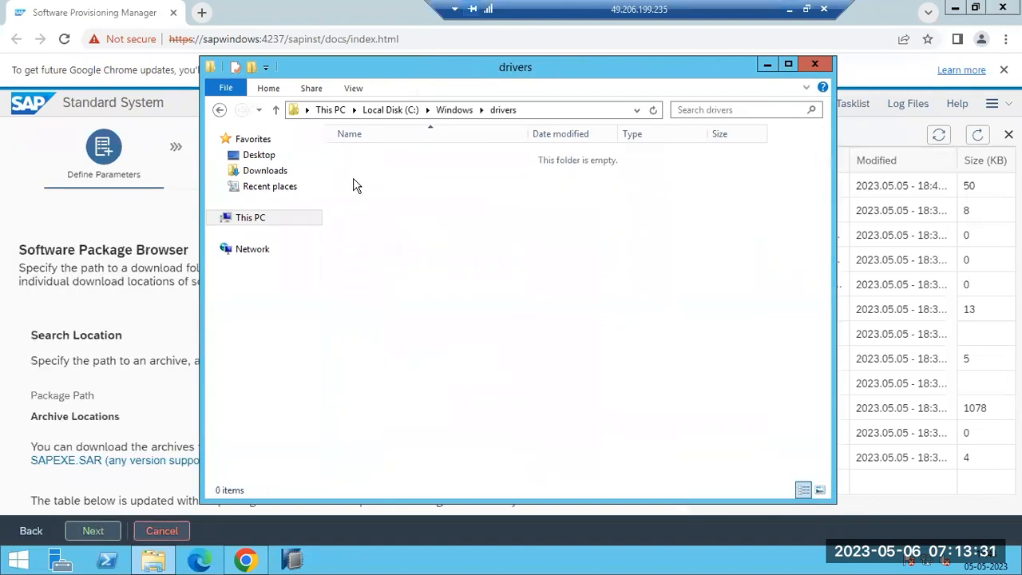
Go back to the Windows folder and browse to System32\drivers\etc.
{"action": "left_click", "coordinate": [452, 111]}
{"action": "left_click", "coordinate": [390, 299]}
{"action": "scroll", "coordinate": [389, 299], "scroll_direction": "down", "scroll_amount": 15}
{"action": "double_click", "coordinate": [379, 294]}
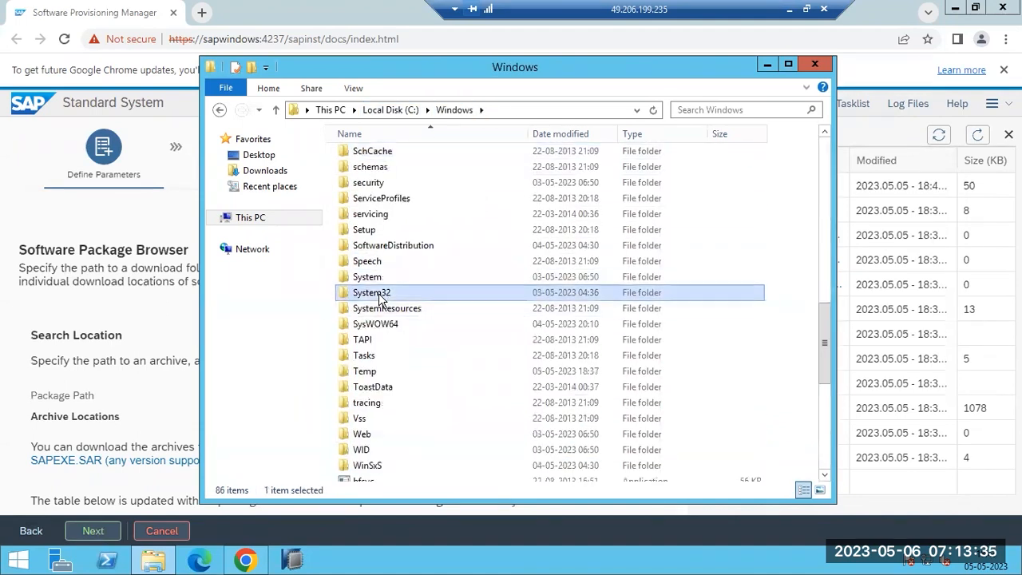
{"action": "left_click", "coordinate": [380, 296]}
{"action": "type", "text": "dr"}
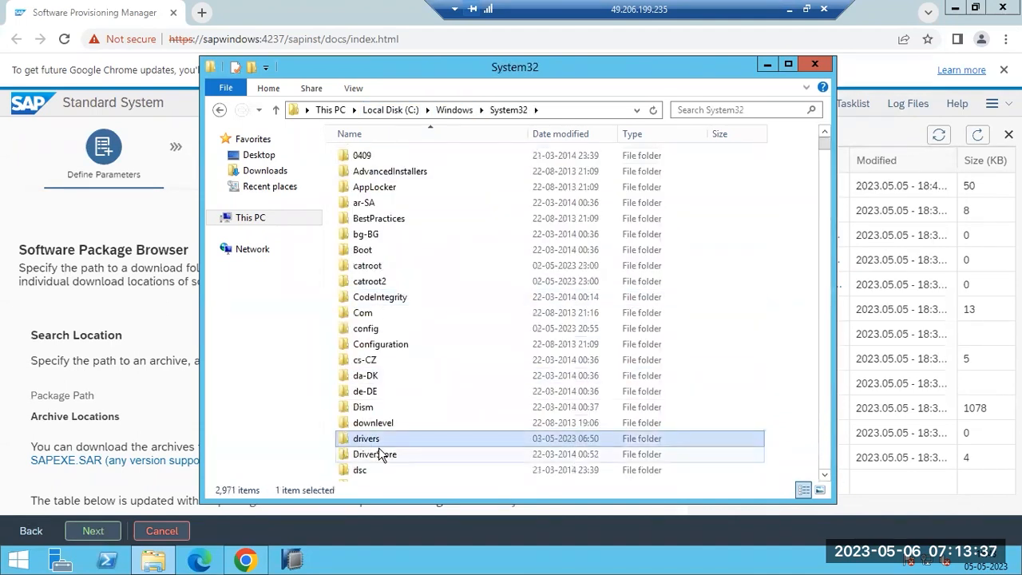
{"action": "double_click", "coordinate": [368, 439]}
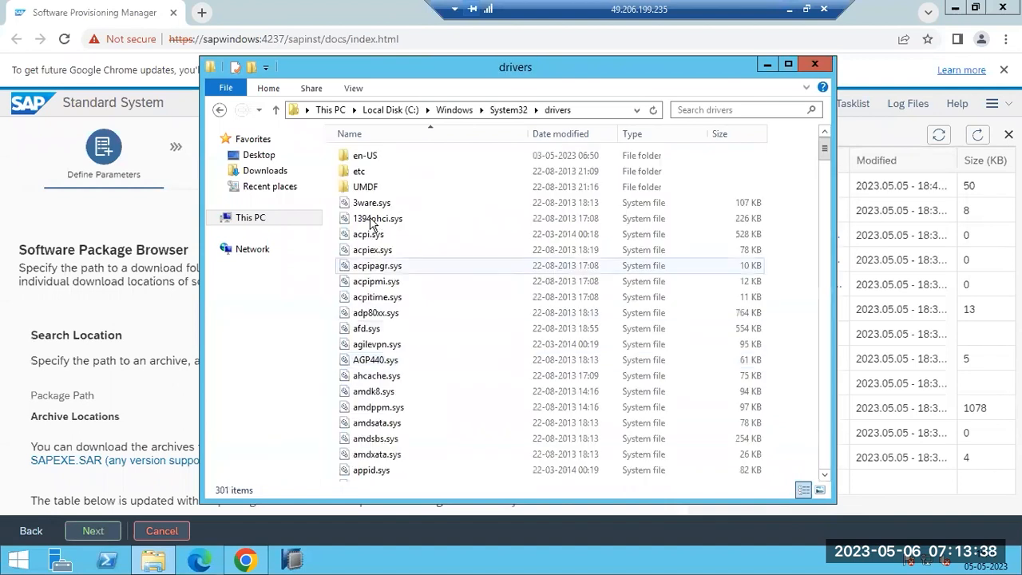
{"action": "double_click", "coordinate": [361, 168]}
Open the hosts file with Notepad to review its host name mappings, and close the file and folder windows.
{"action": "double_click", "coordinate": [363, 156]}
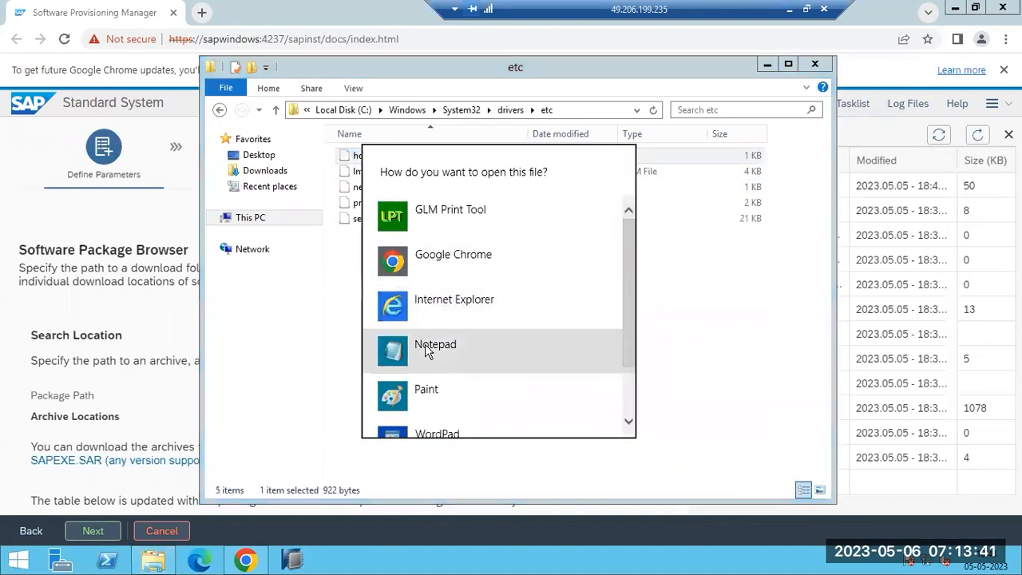
{"action": "left_click", "coordinate": [390, 349]}
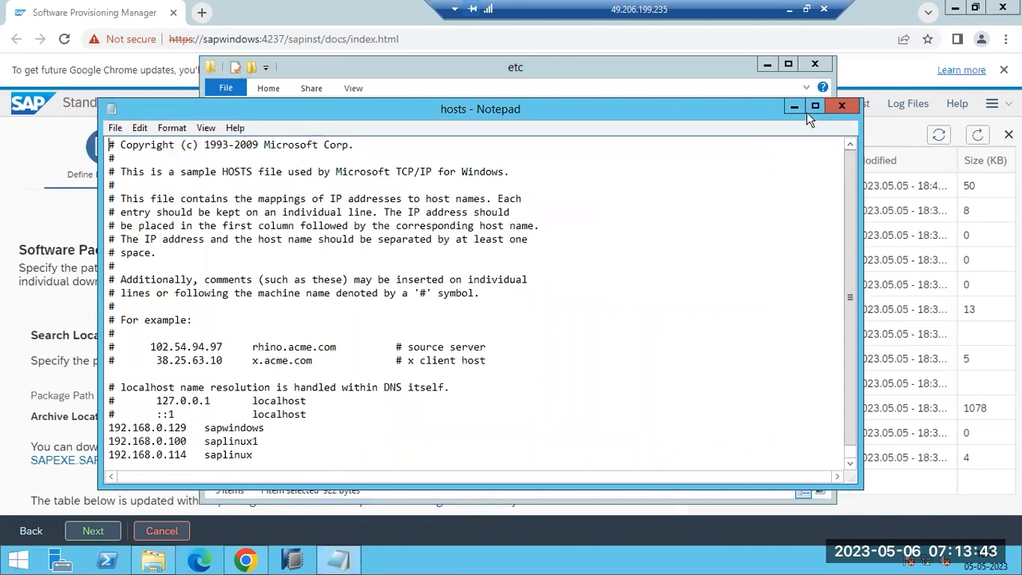
{"action": "left_click", "coordinate": [840, 106]}
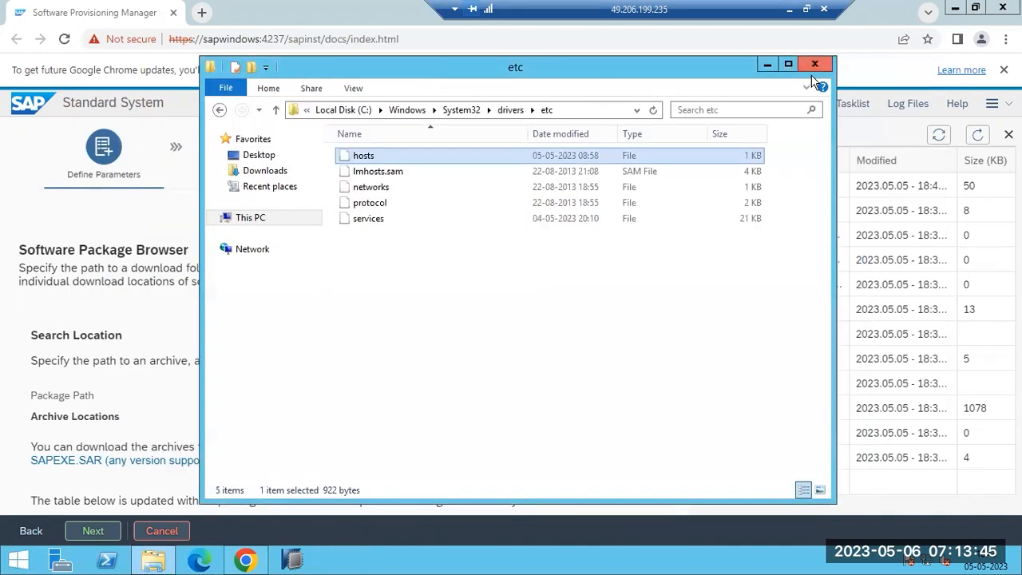
{"action": "left_click", "coordinate": [815, 65]}
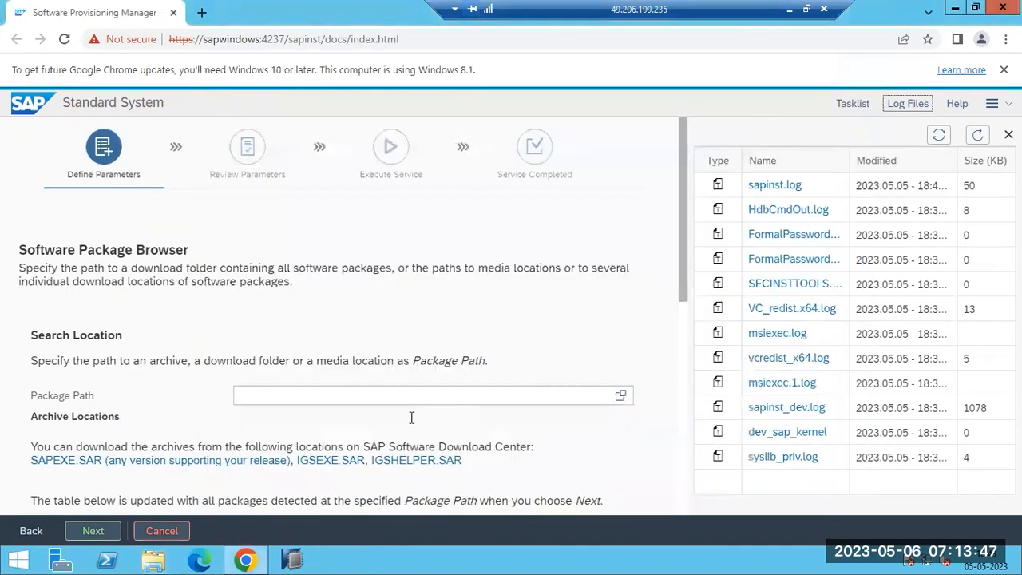
Review the detected kernel packages in the Software Package Browser and continue to the following installation screen.
{"action": "scroll", "coordinate": [379, 421], "scroll_direction": "down", "scroll_amount": 10}
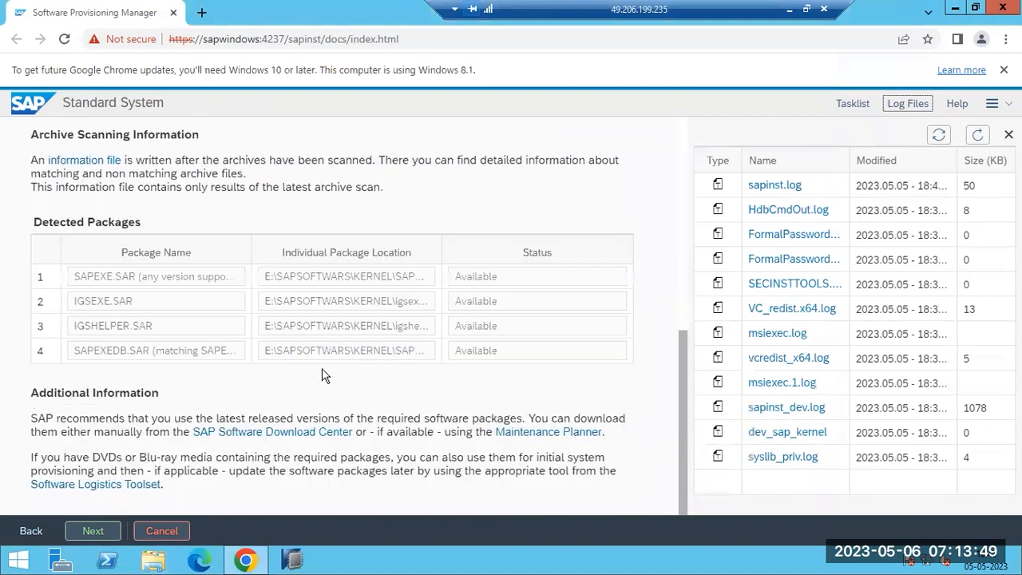
{"action": "left_click_drag", "start_coordinate": [79, 278], "coordinate": [417, 302]}
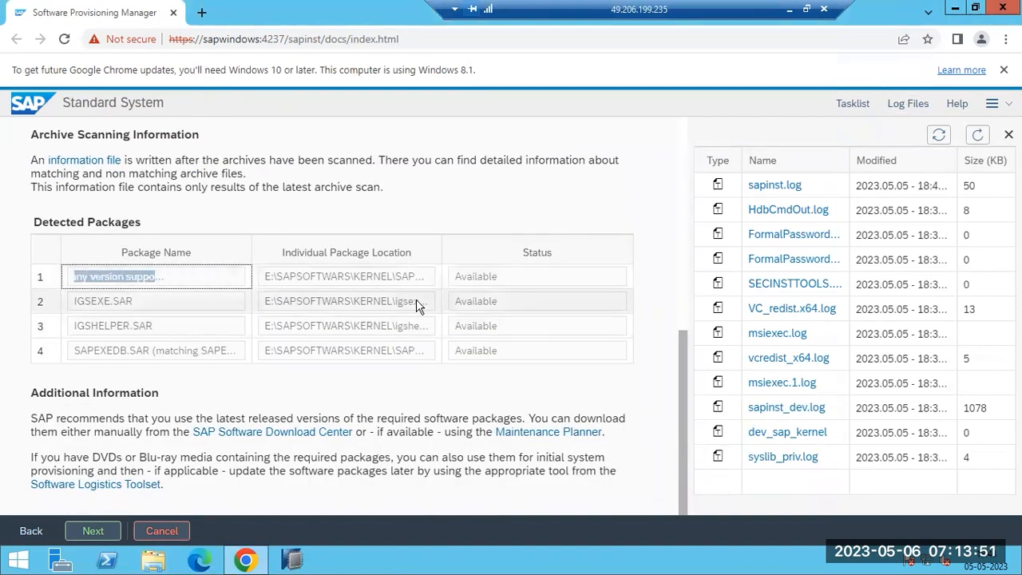
{"action": "left_click", "coordinate": [106, 530]}
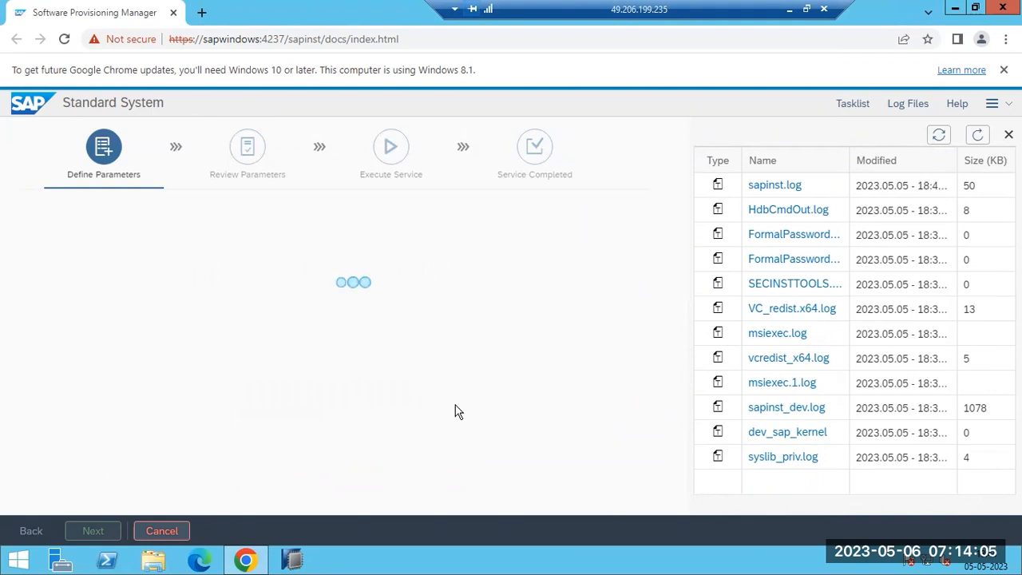
Refresh the log file list, review the latest entries in sapinst.log, and close the log.
{"action": "left_click", "coordinate": [978, 135]}
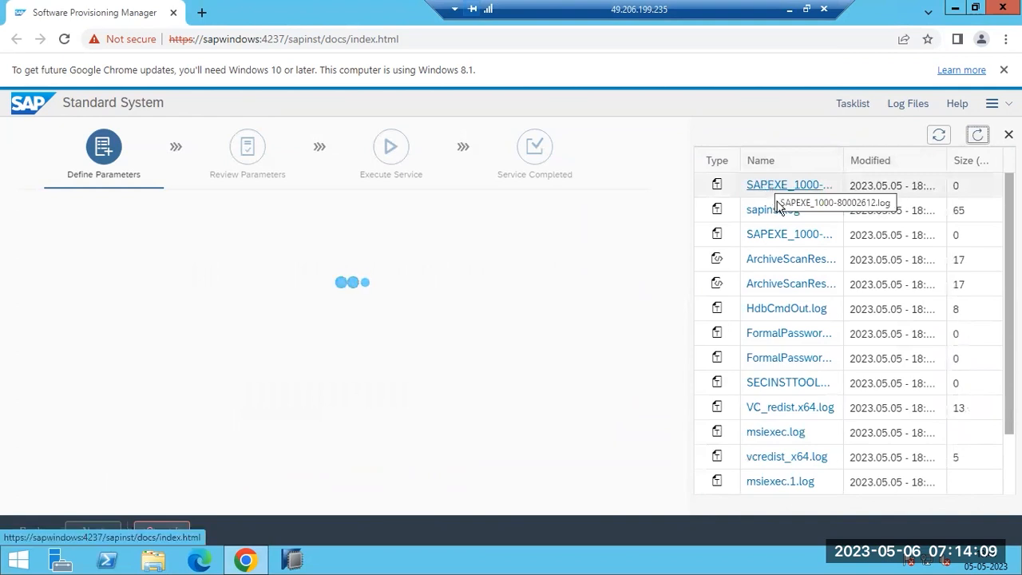
{"action": "left_click", "coordinate": [778, 211]}
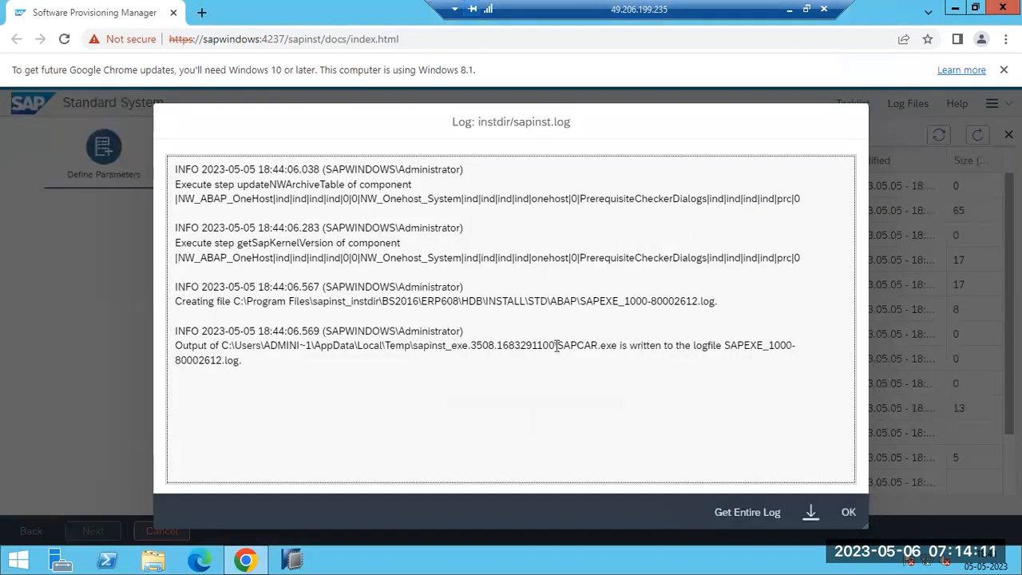
{"action": "left_click", "coordinate": [848, 512]}
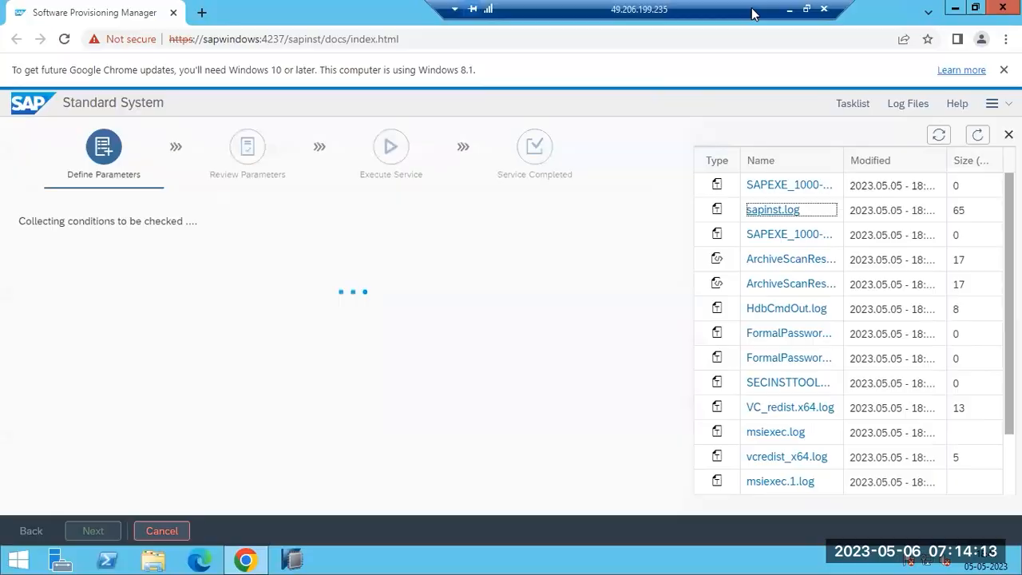
Switch to the Paint notes and review the list of required software, highlighting the KERNEL, Db and EXPORT entries.
{"action": "left_click", "coordinate": [790, 10]}
{"action": "left_click", "coordinate": [600, 560]}
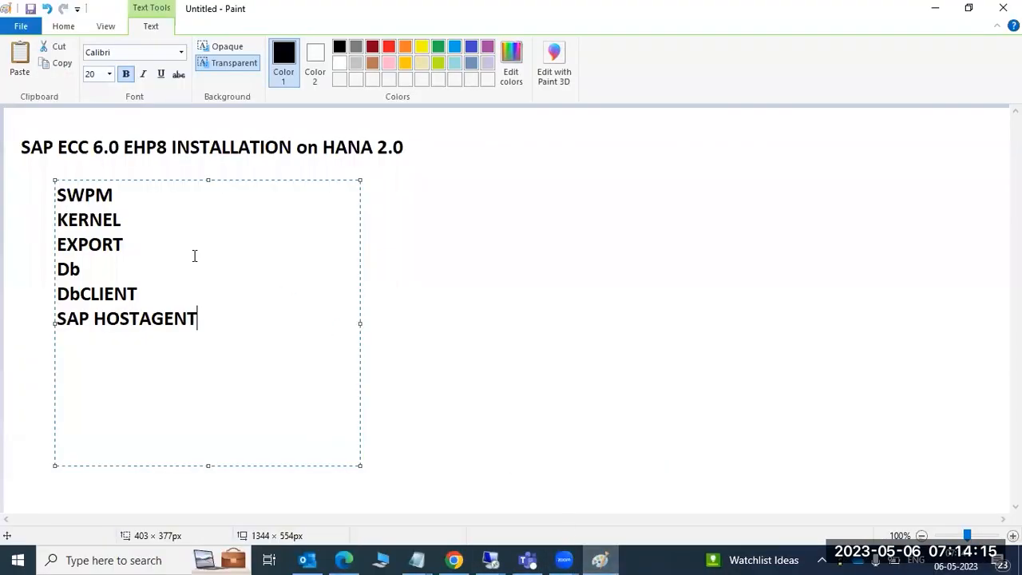
{"action": "left_click_drag", "start_coordinate": [95, 195], "coordinate": [139, 218]}
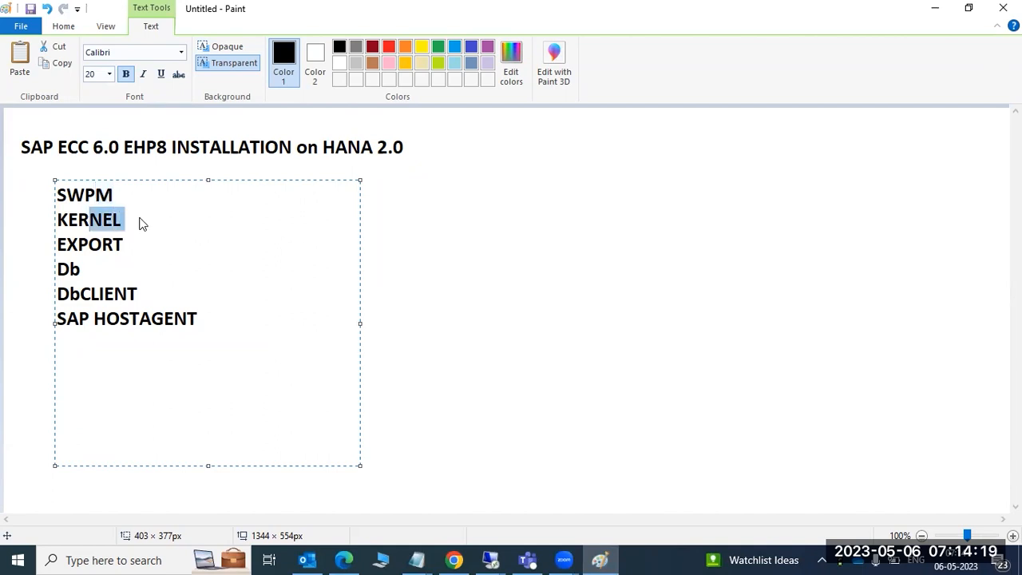
{"action": "left_click_drag", "start_coordinate": [71, 264], "coordinate": [130, 321]}
{"action": "left_click", "coordinate": [83, 270]}
{"action": "left_click_drag", "start_coordinate": [81, 240], "coordinate": [139, 244]}
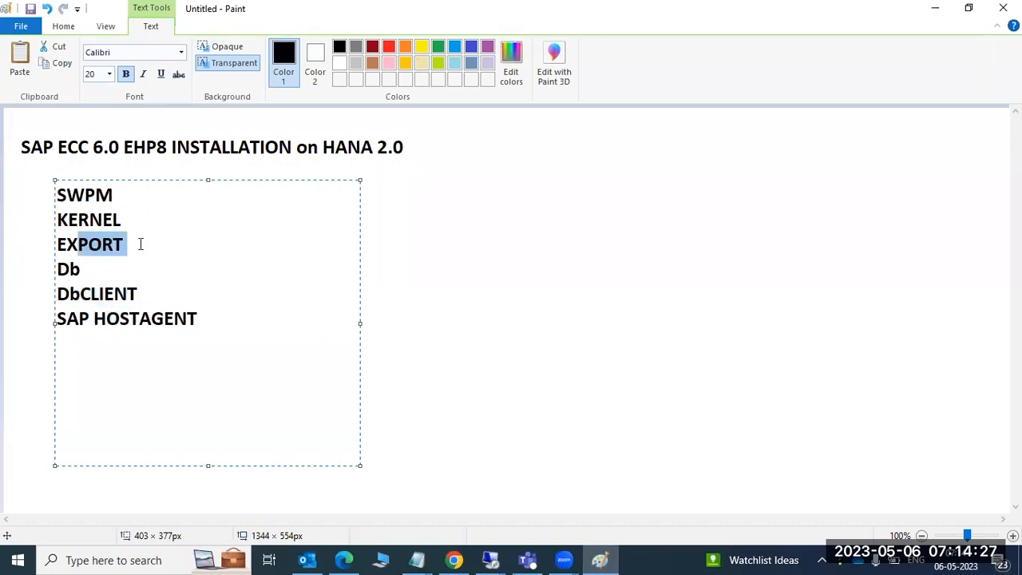
Leave the Paint notes and switch back to the remote desktop session running Software Provisioning Manager.
{"action": "left_click", "coordinate": [601, 560]}
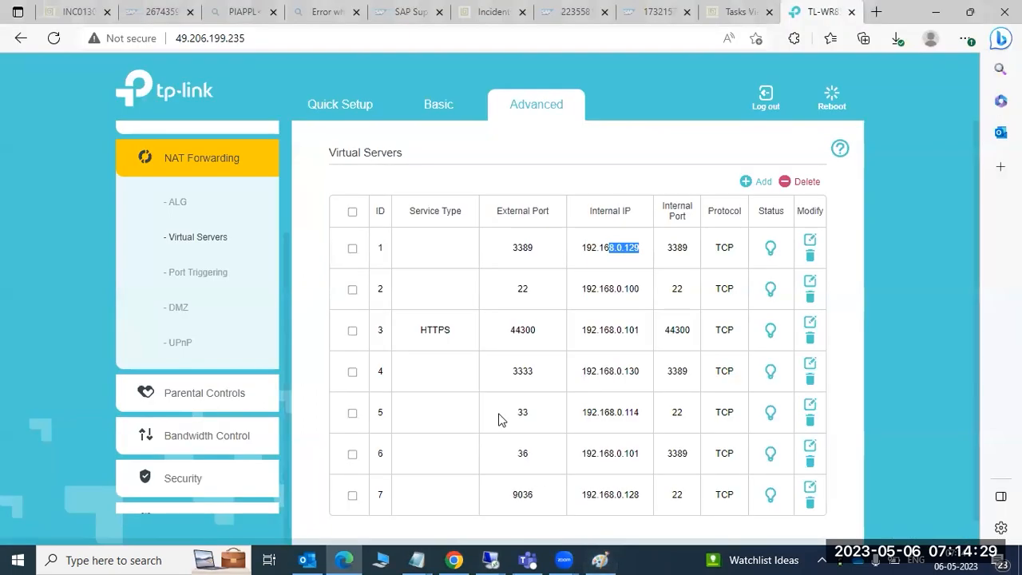
{"action": "left_click", "coordinate": [461, 559]}
{"action": "left_click", "coordinate": [518, 559]}
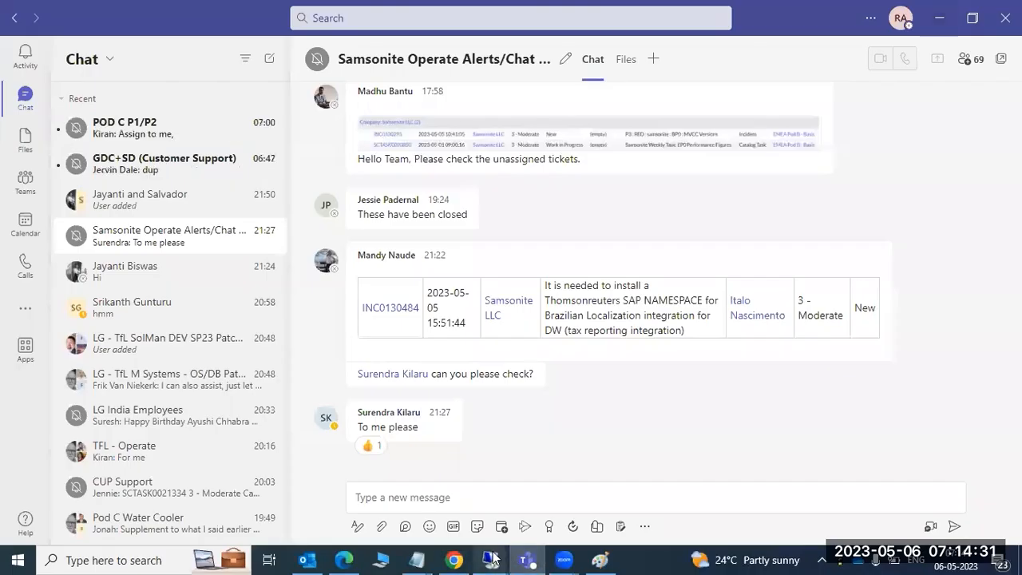
{"action": "left_click", "coordinate": [494, 559]}
{"action": "left_click", "coordinate": [530, 497]}
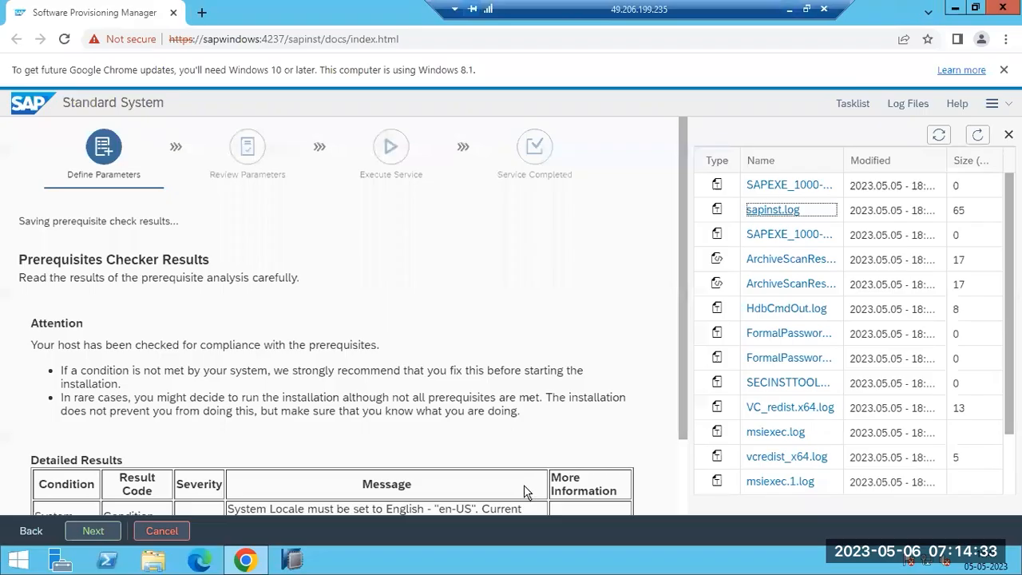
Continue past the Prerequisites Checker Results, read the question about unmet prerequisites, and decline to repeat the checks.
{"action": "left_click", "coordinate": [82, 538]}
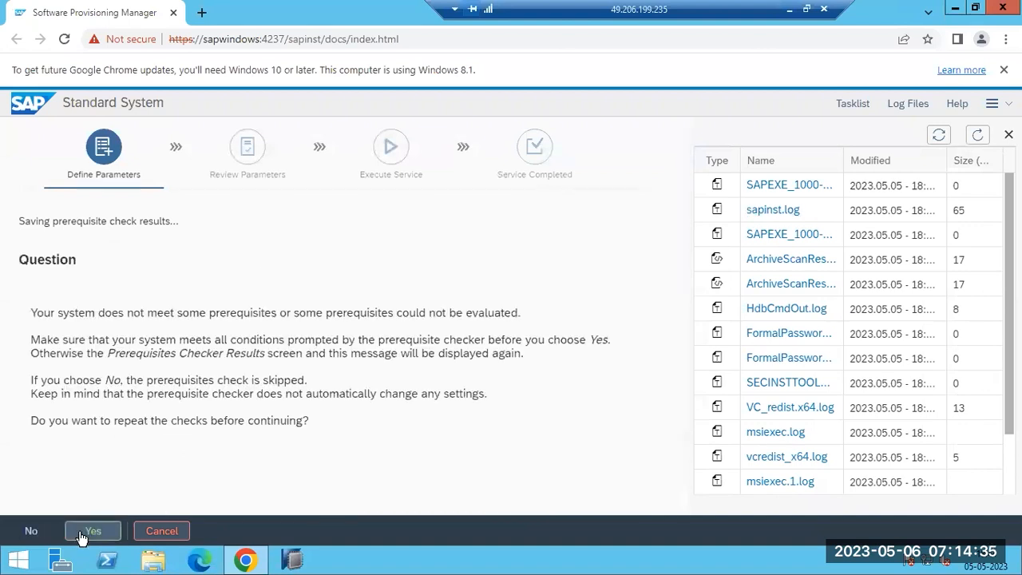
{"action": "left_click_drag", "start_coordinate": [82, 313], "coordinate": [348, 308]}
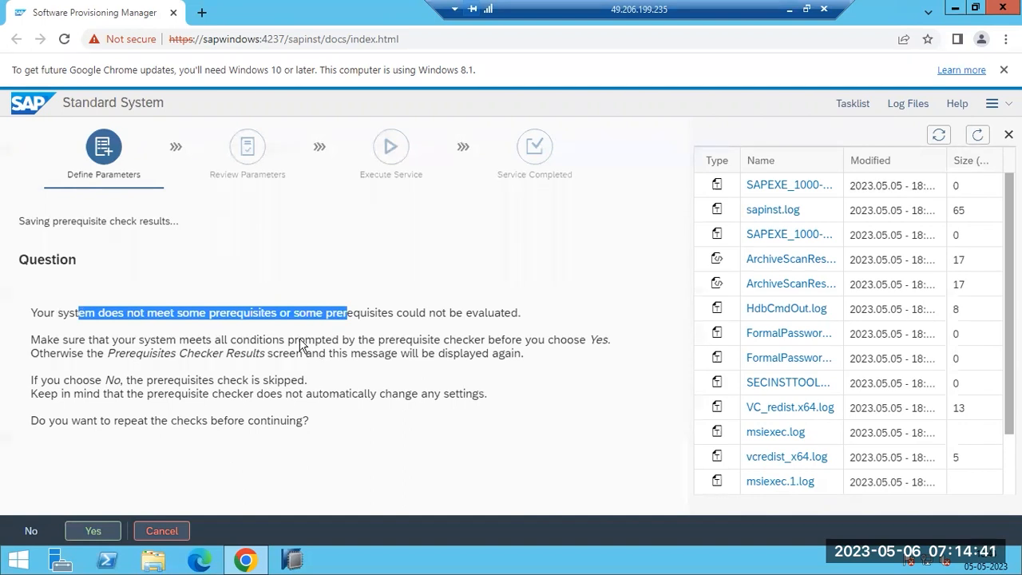
{"action": "left_click", "coordinate": [32, 531]}
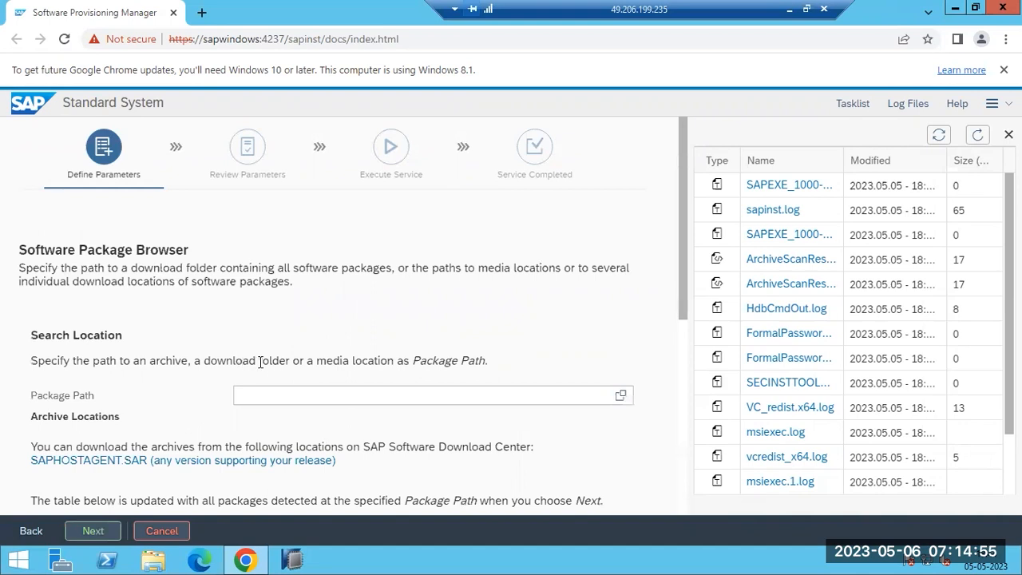
Set the host agent package path to E:\SAPSOFTWARS\HOSTAGENT\SAPHOSTAGENT60_60-80004825.SAR.
{"action": "left_click_drag", "start_coordinate": [19, 460], "coordinate": [147, 461]}
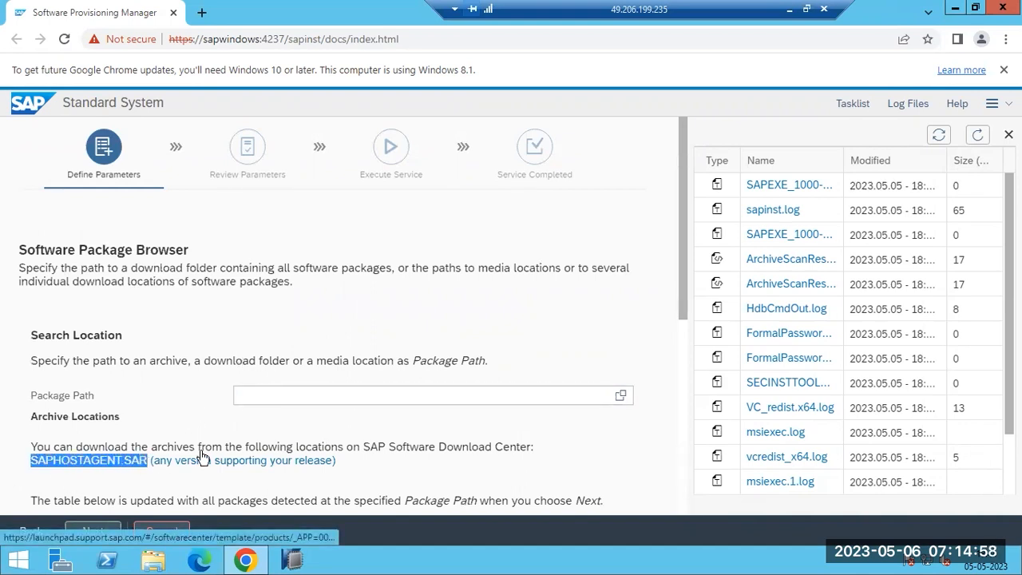
{"action": "left_click", "coordinate": [621, 395]}
{"action": "left_click", "coordinate": [331, 242]}
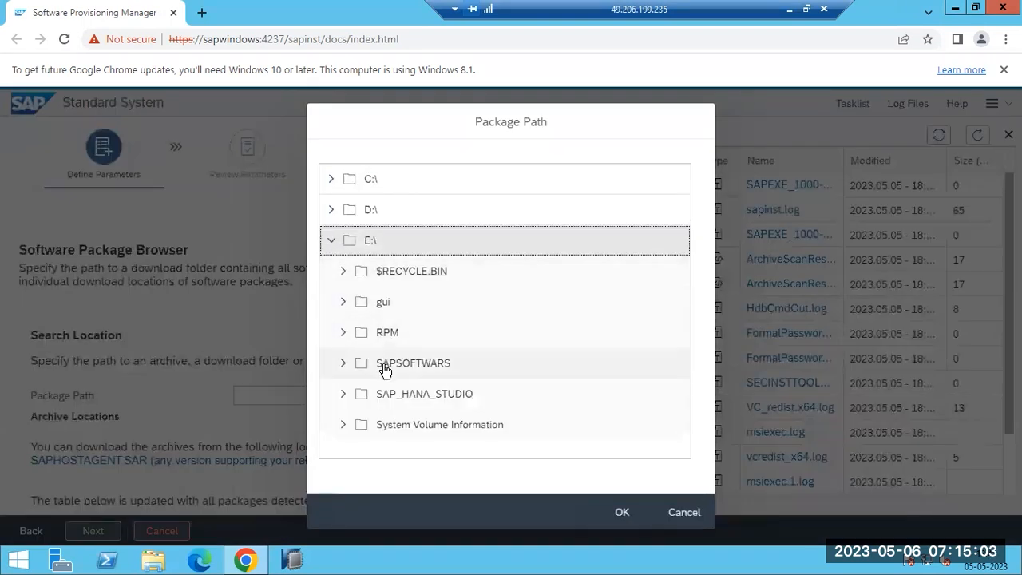
{"action": "left_click", "coordinate": [340, 363]}
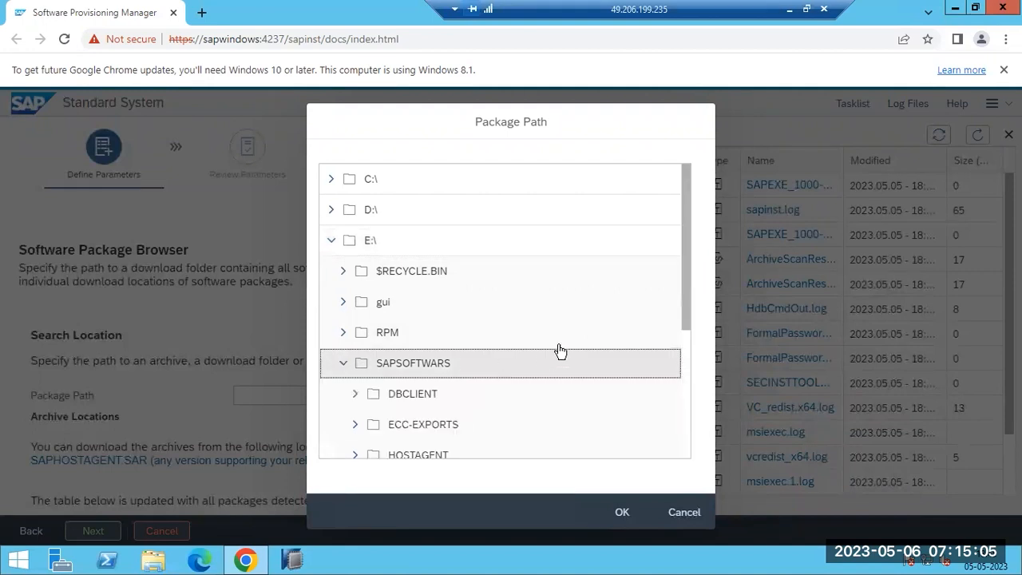
{"action": "left_click_drag", "start_coordinate": [683, 322], "coordinate": [692, 410]}
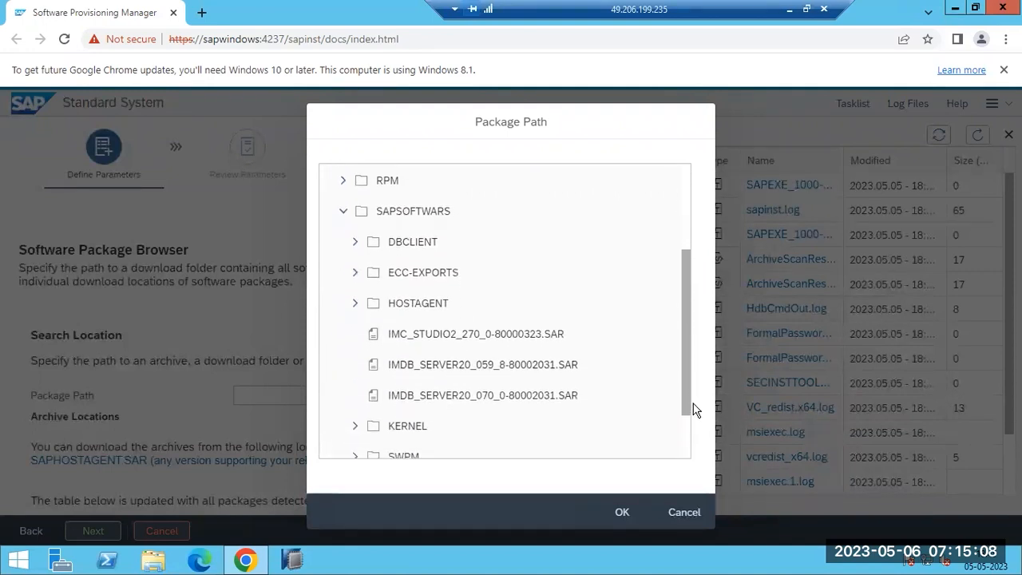
{"action": "left_click", "coordinate": [352, 304]}
{"action": "left_click", "coordinate": [450, 344]}
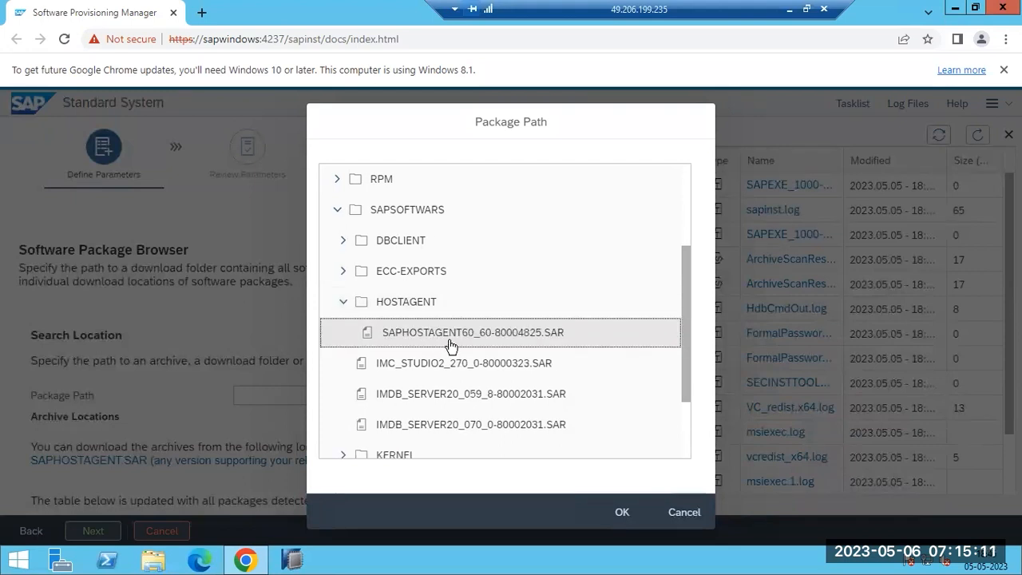
{"action": "left_click", "coordinate": [615, 513]}
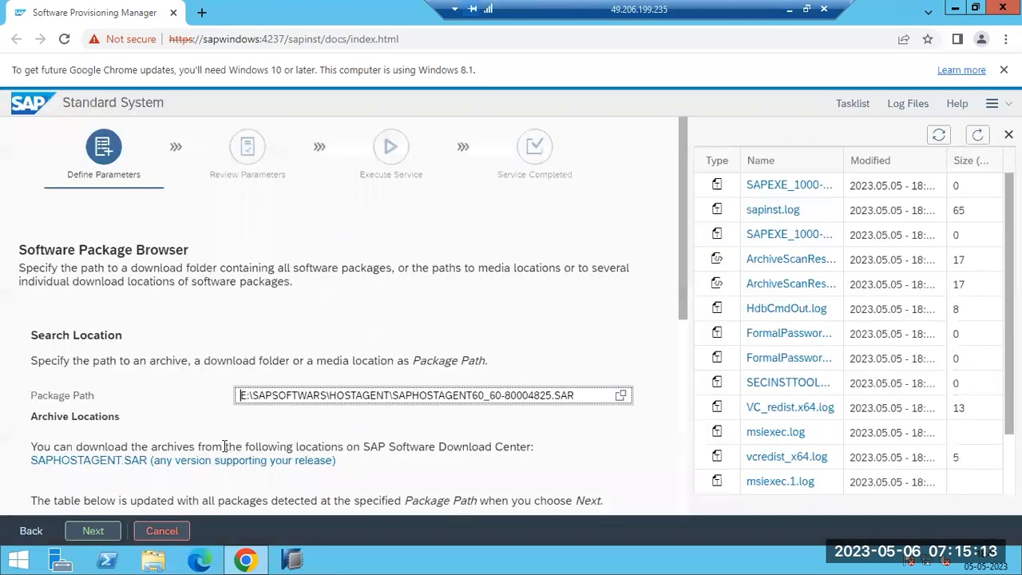
Continue past the host agent package pages and accept Local Client Directory as the SAP HANA client path strategy.
{"action": "left_click", "coordinate": [97, 531]}
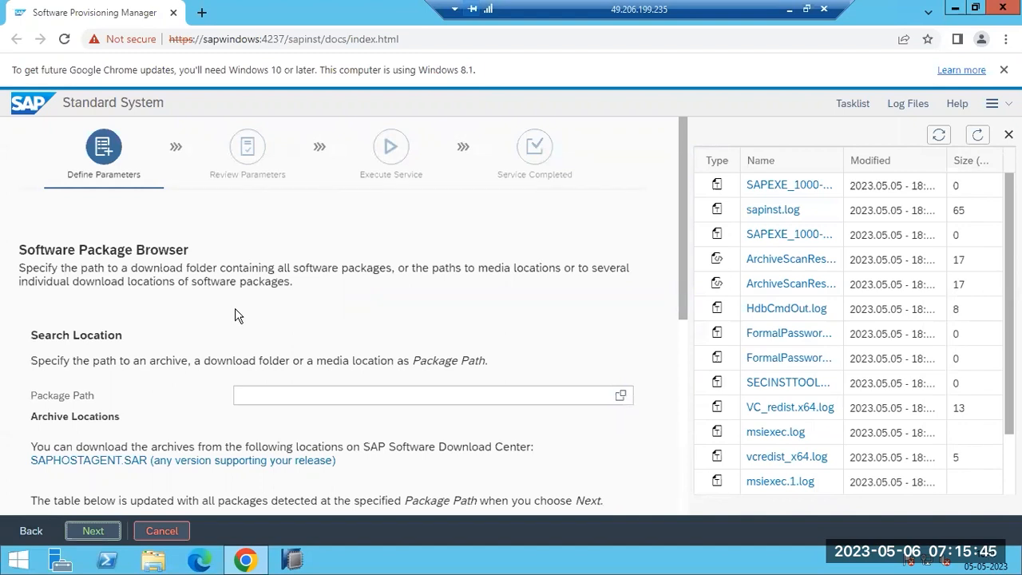
{"action": "left_click", "coordinate": [110, 532]}
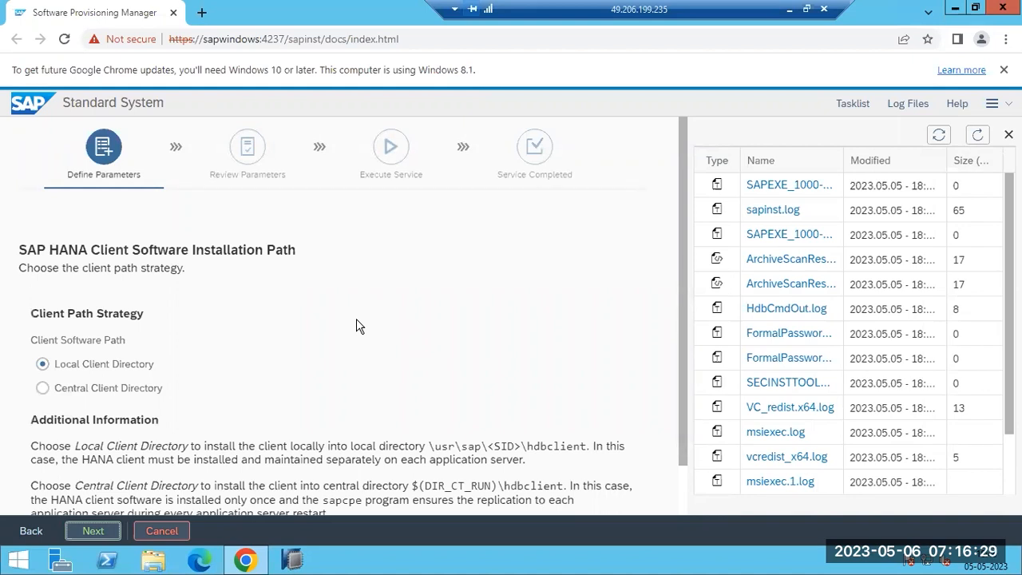
{"action": "left_click", "coordinate": [89, 533]}
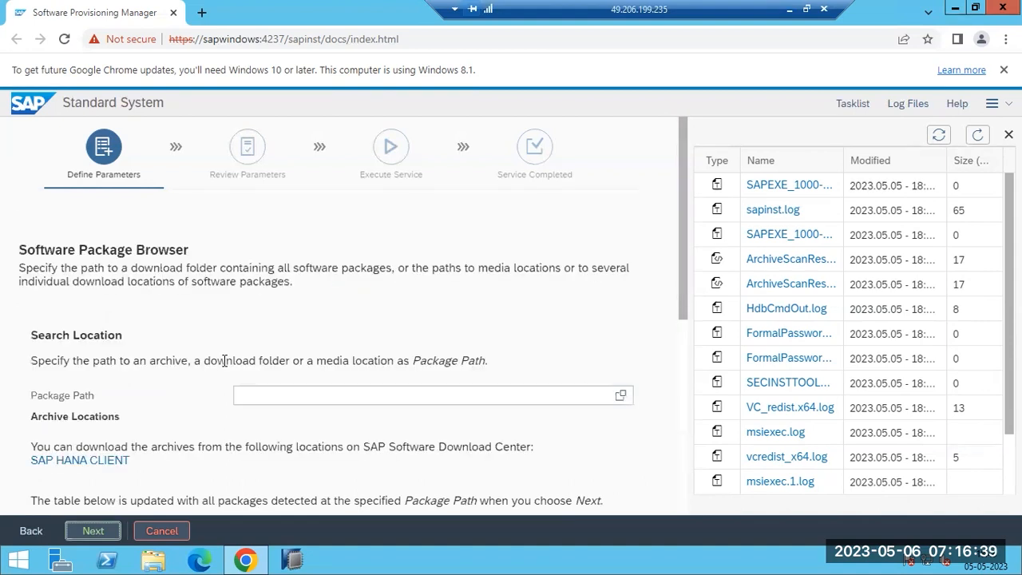
Check the contents of E:\SAPSOFTWARS\DBCLIENT in File Explorer for the SAP HANA client archive.
{"action": "left_click", "coordinate": [156, 563]}
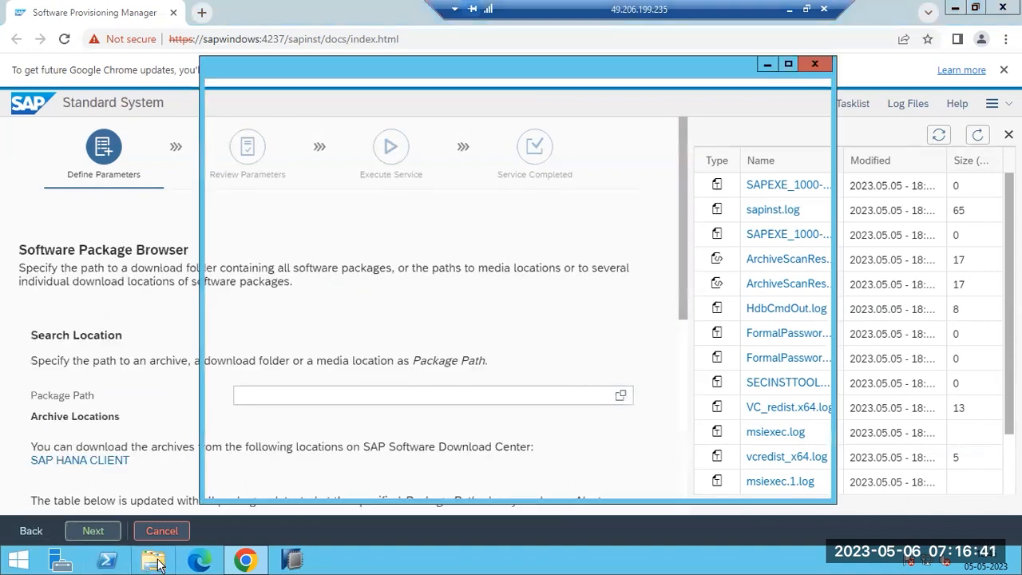
{"action": "double_click", "coordinate": [409, 331]}
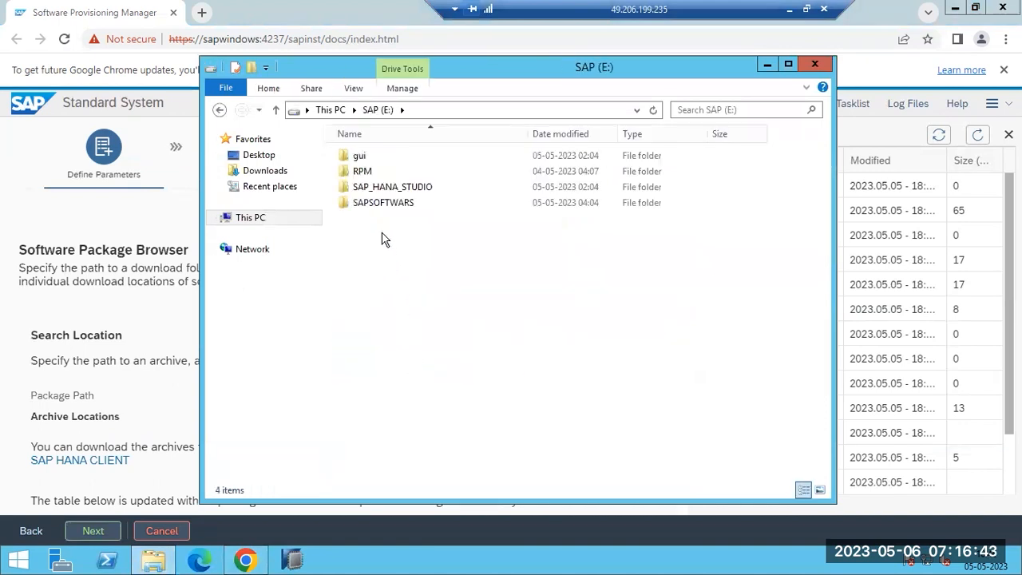
{"action": "double_click", "coordinate": [382, 203]}
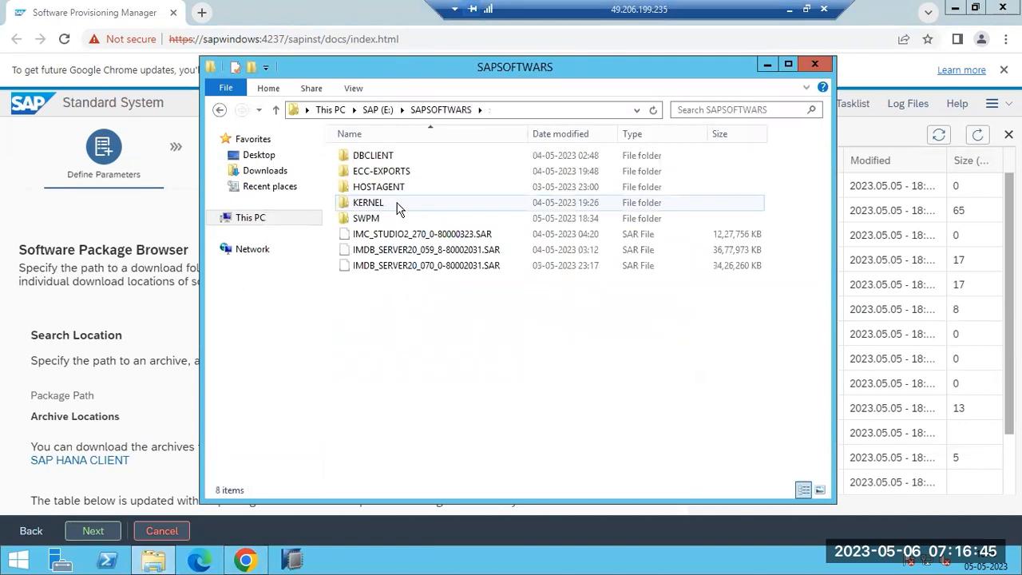
{"action": "double_click", "coordinate": [397, 155]}
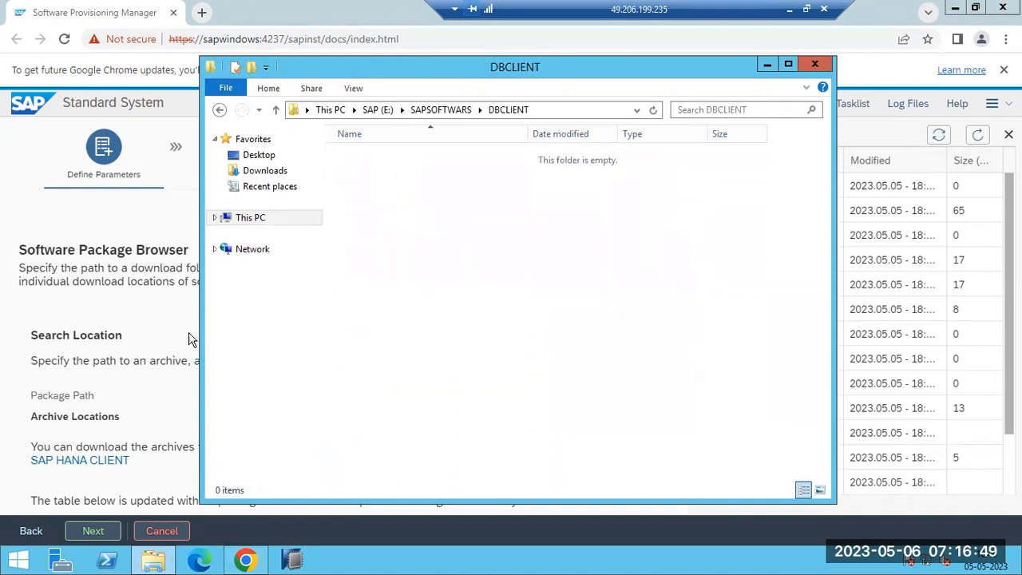
Follow the SAP HANA CLIENT download link from the package page and download IMDB_CLIENT20_016_26-80002083.SAR for Windows on x64 64bit.
{"action": "left_click", "coordinate": [140, 339]}
{"action": "left_click", "coordinate": [72, 462]}
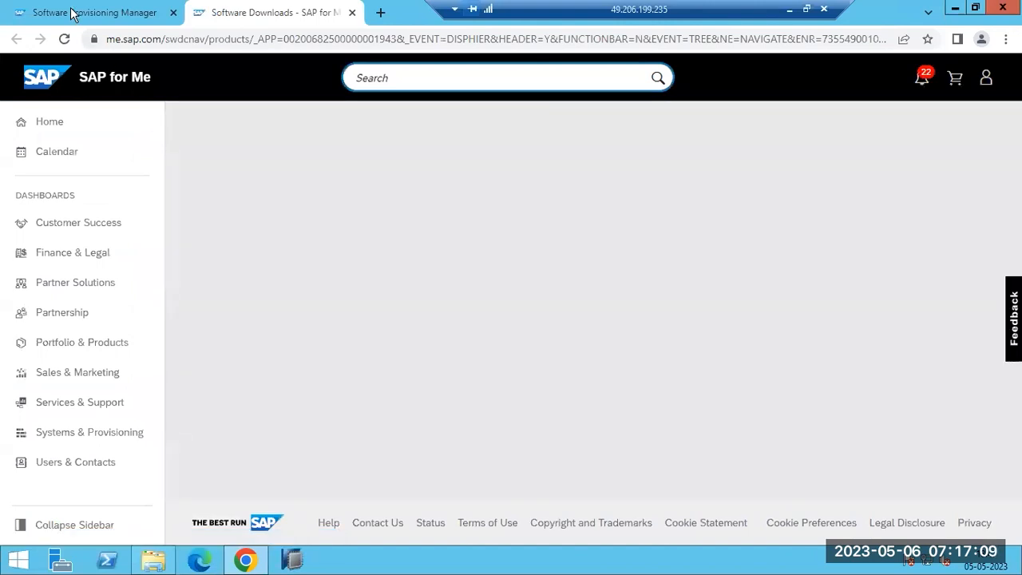
{"action": "left_click", "coordinate": [69, 11]}
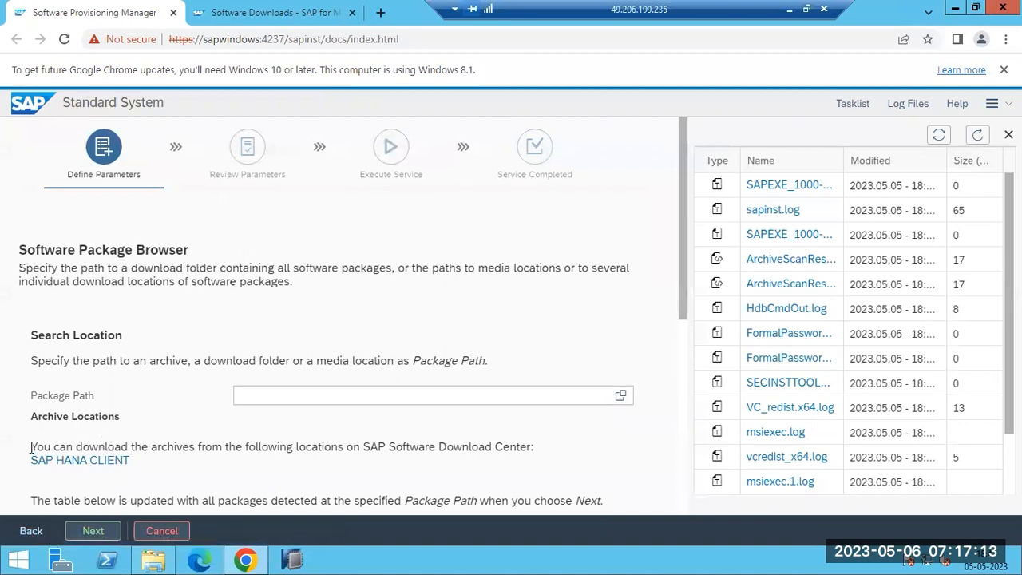
{"action": "left_click", "coordinate": [70, 470]}
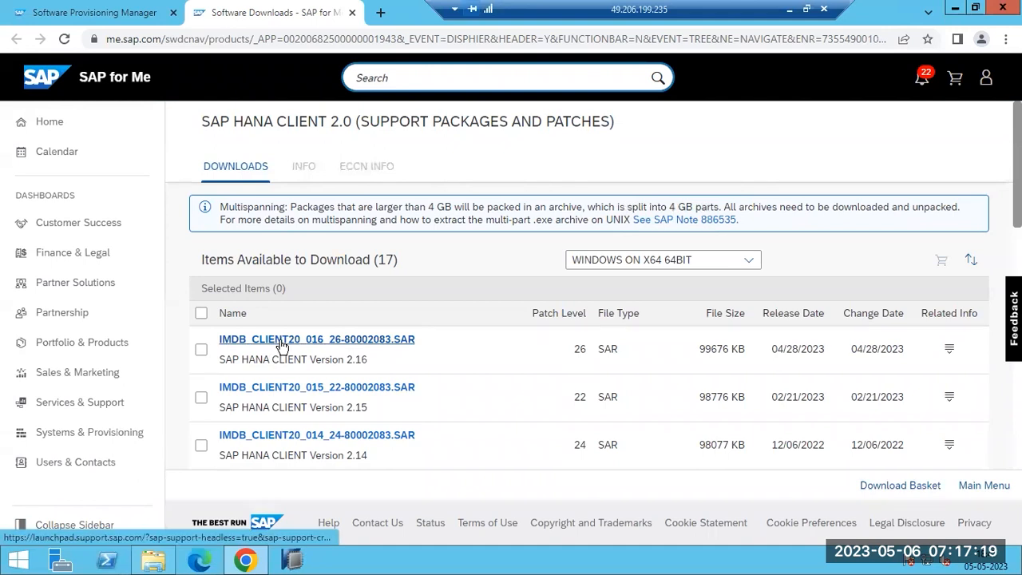
{"action": "left_click", "coordinate": [282, 345]}
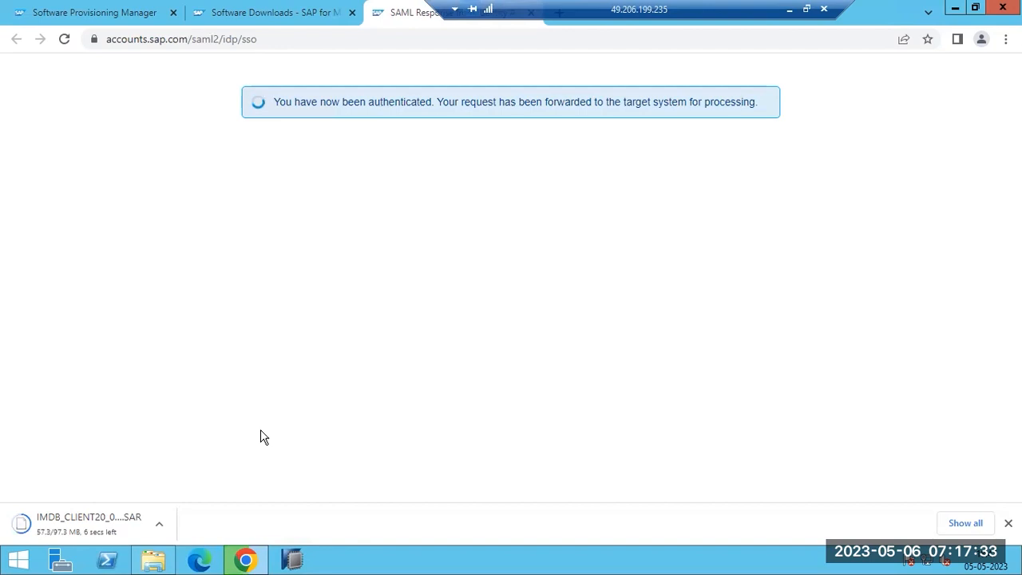
Open the Downloads folder in File Explorer, refresh it, and sort the files by date modified.
{"action": "left_click", "coordinate": [152, 560]}
{"action": "left_click", "coordinate": [264, 174]}
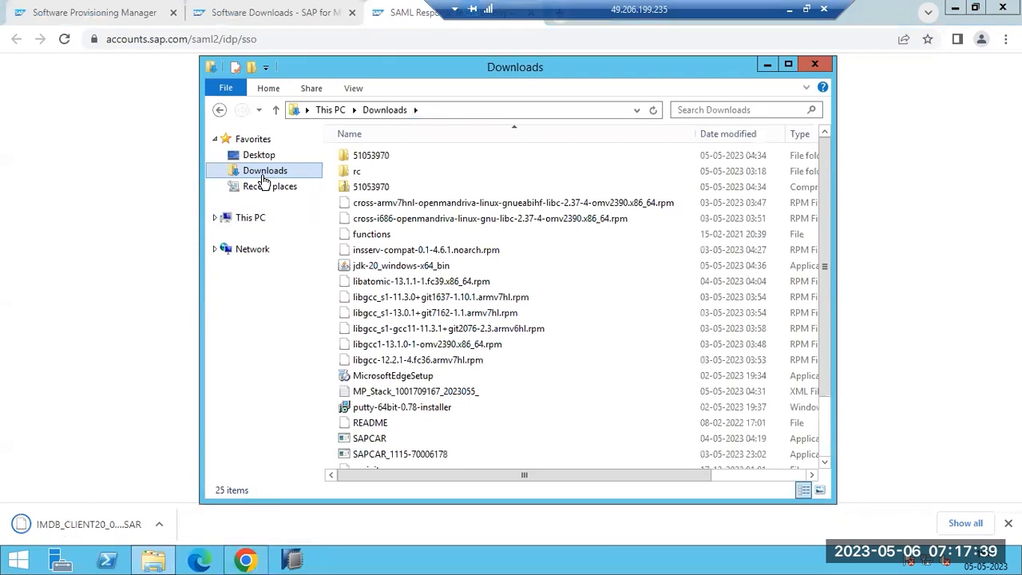
{"action": "left_click", "coordinate": [653, 110]}
{"action": "left_click", "coordinate": [719, 134]}
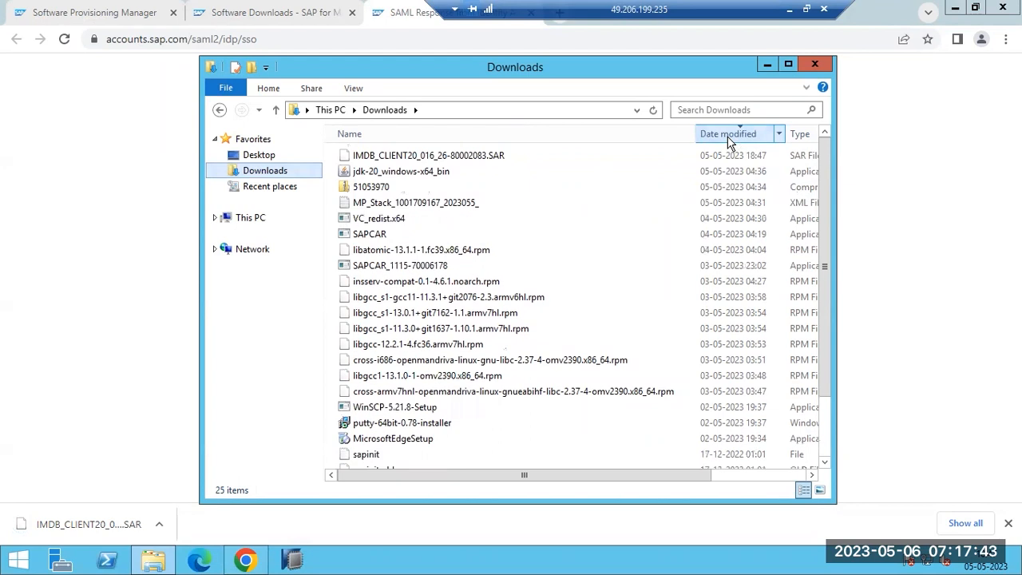
Move IMDB_CLIENT20_016_26-80002083.SAR from Downloads into E:\SAPSOFTWARS\DBCLIENT.
{"action": "left_click", "coordinate": [502, 157]}
{"action": "right_click", "coordinate": [501, 157]}
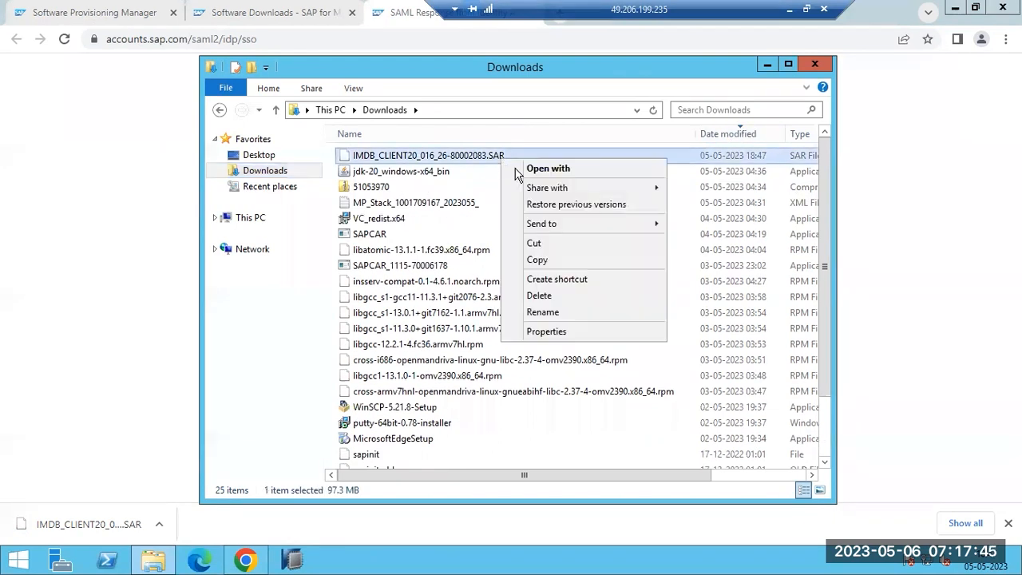
{"action": "left_click", "coordinate": [548, 241]}
{"action": "left_click", "coordinate": [265, 222]}
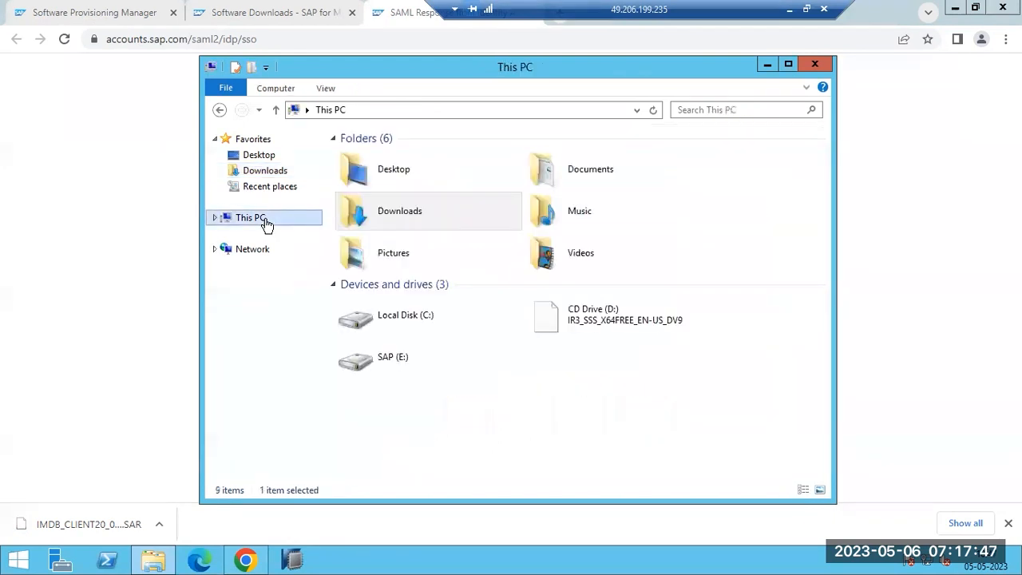
{"action": "double_click", "coordinate": [408, 368]}
{"action": "double_click", "coordinate": [365, 204]}
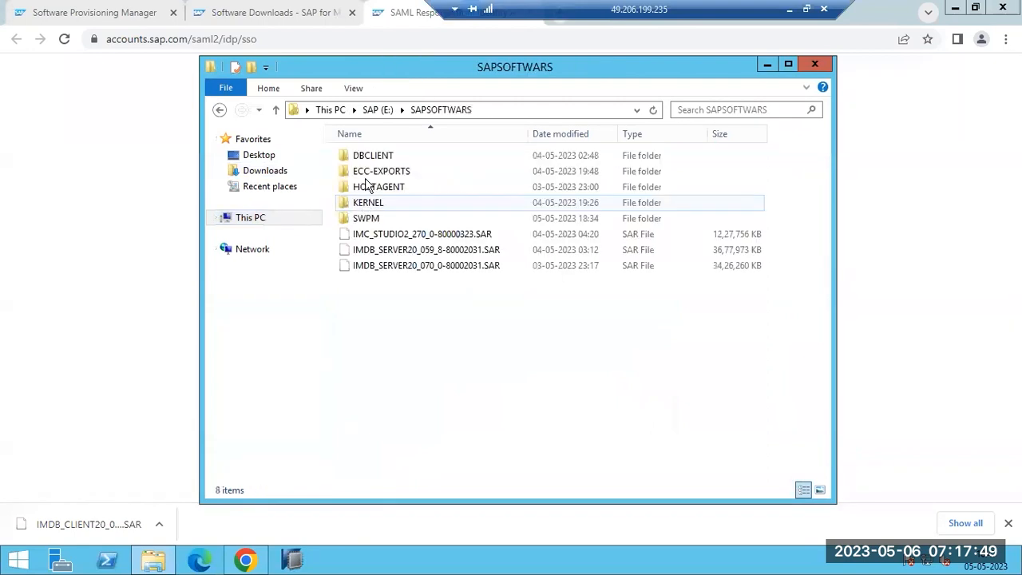
{"action": "double_click", "coordinate": [363, 157]}
{"action": "right_click", "coordinate": [376, 190]}
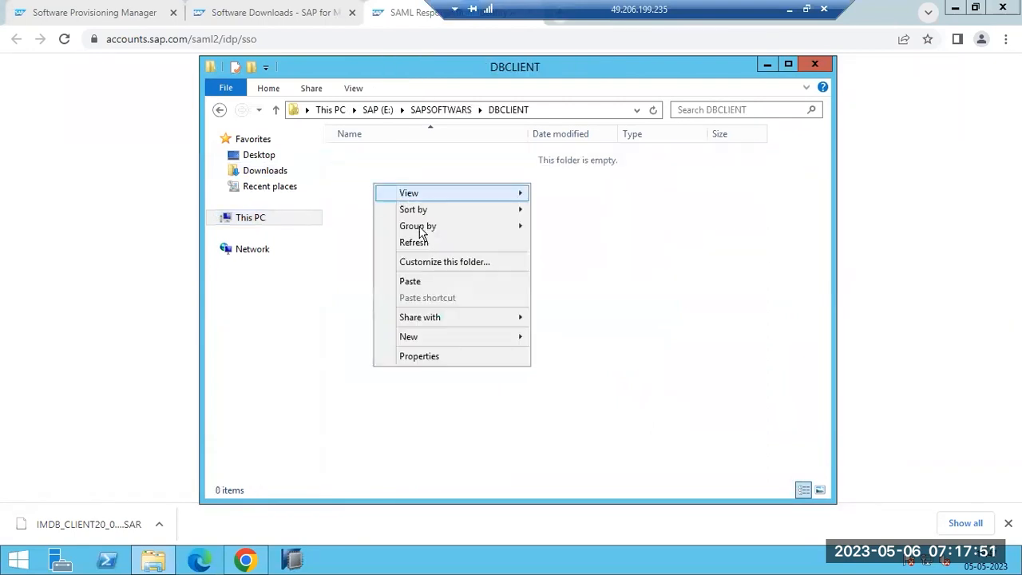
{"action": "left_click", "coordinate": [420, 280]}
Return to Software Provisioning Manager, choose the DBCLIENT folder under E:\SAPSOFTWARS as the HANA client package path, and start package detection.
{"action": "left_click", "coordinate": [246, 560]}
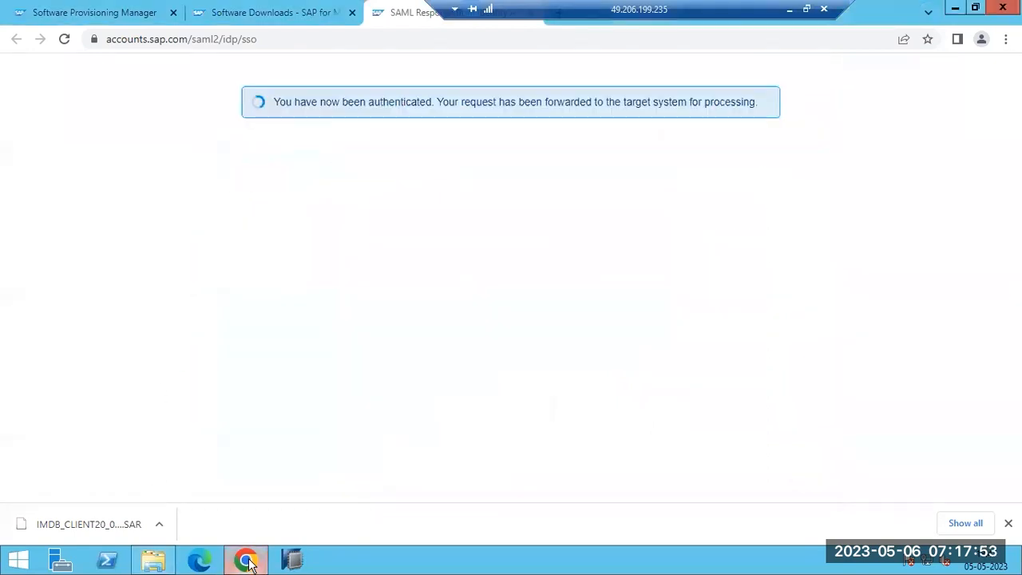
{"action": "left_click", "coordinate": [309, 14]}
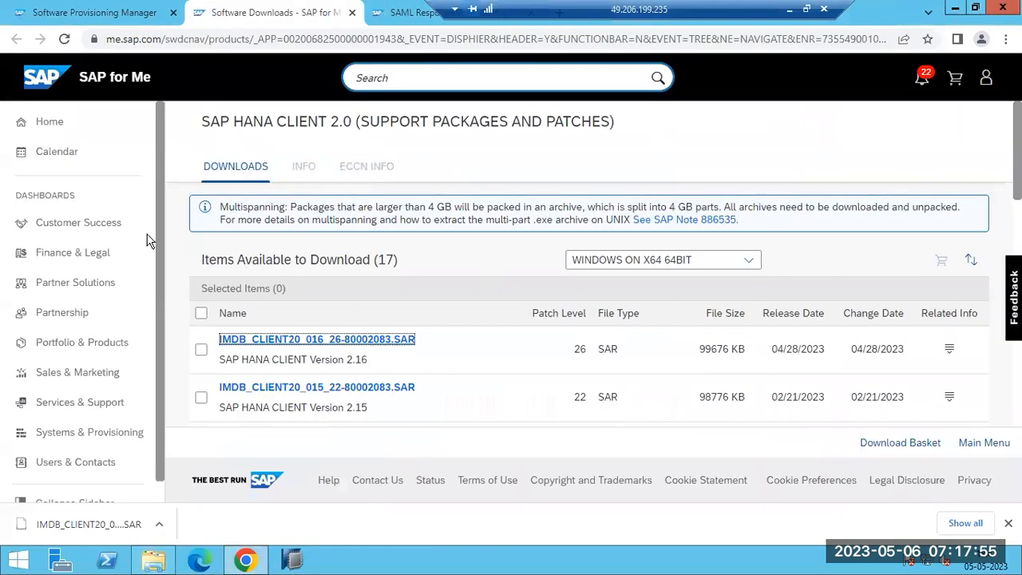
{"action": "left_click", "coordinate": [67, 15]}
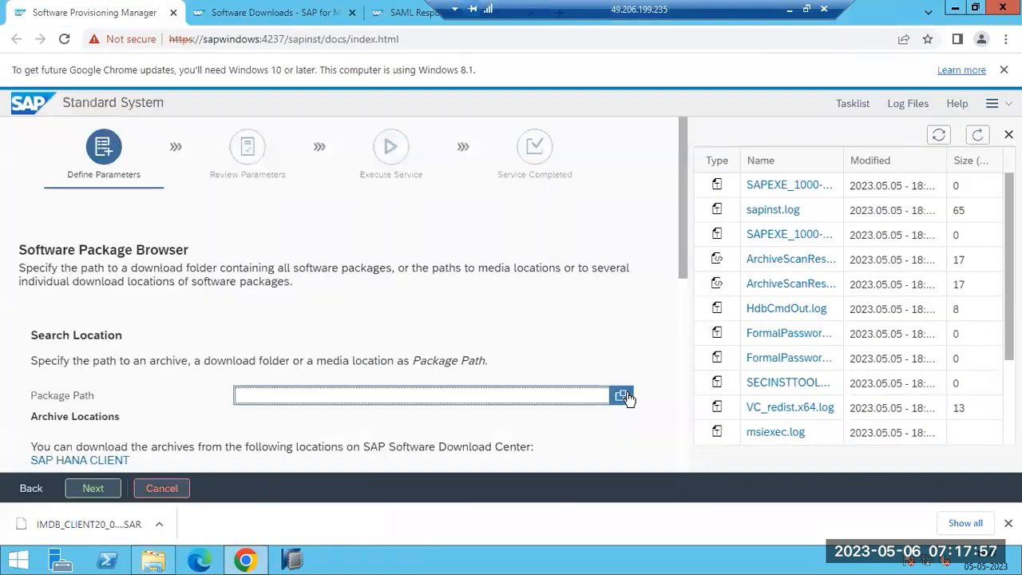
{"action": "left_click", "coordinate": [621, 395]}
{"action": "left_click", "coordinate": [328, 238]}
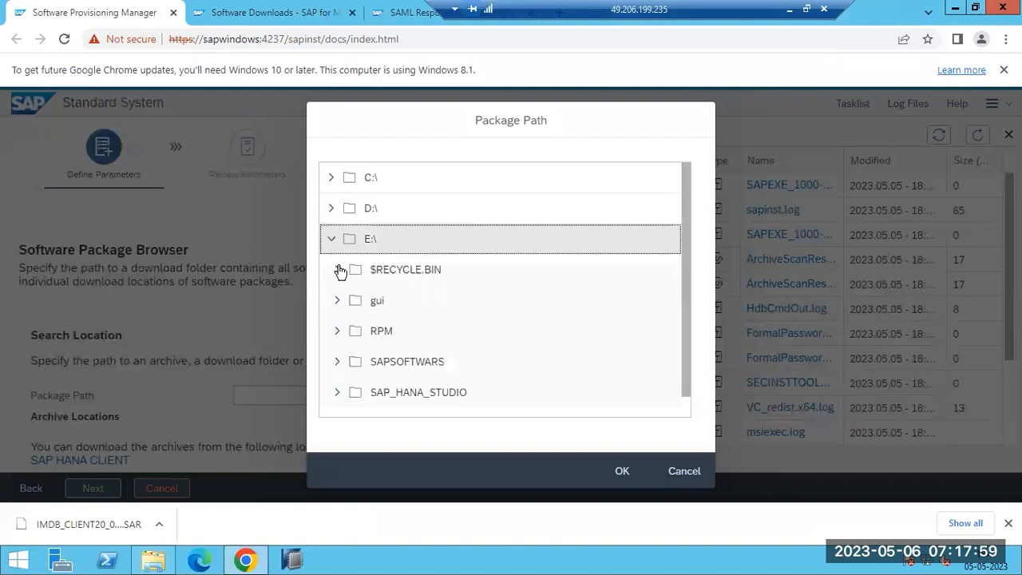
{"action": "left_click", "coordinate": [338, 363]}
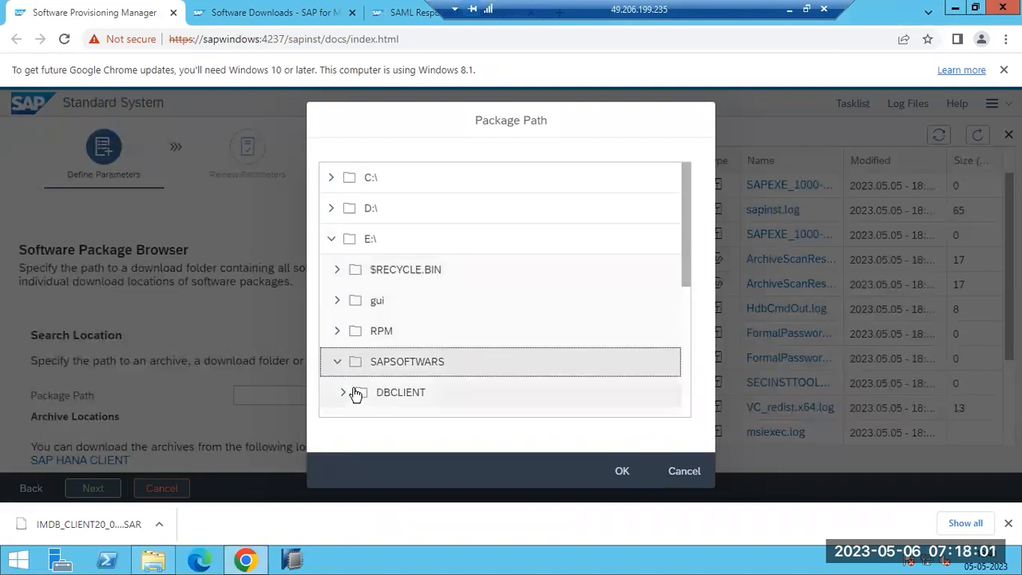
{"action": "left_click", "coordinate": [359, 392]}
{"action": "left_click", "coordinate": [622, 471]}
{"action": "left_click", "coordinate": [109, 487]}
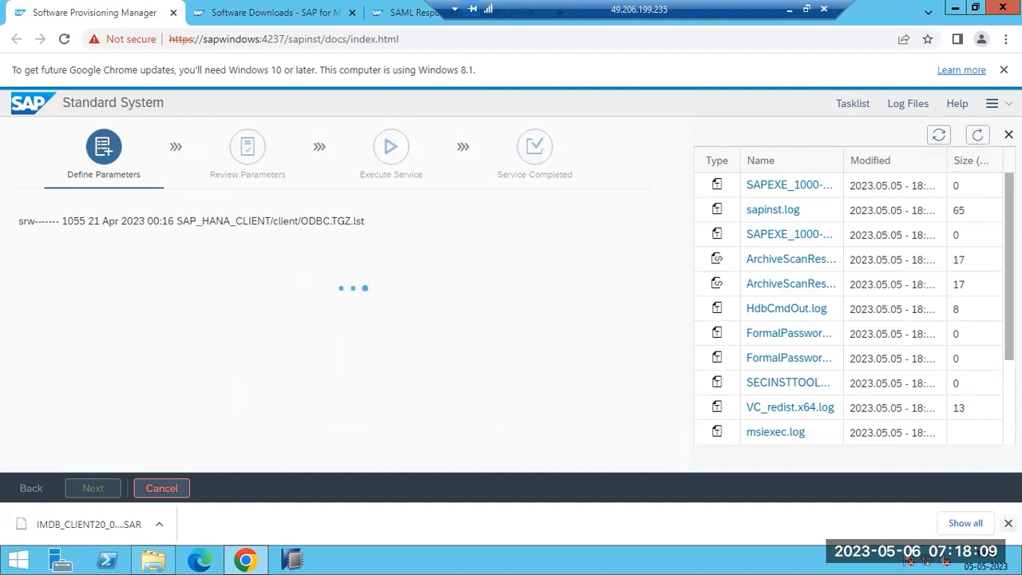
{"action": "left_click", "coordinate": [1009, 523]}
{"action": "left_click_drag", "start_coordinate": [120, 222], "coordinate": [339, 224]}
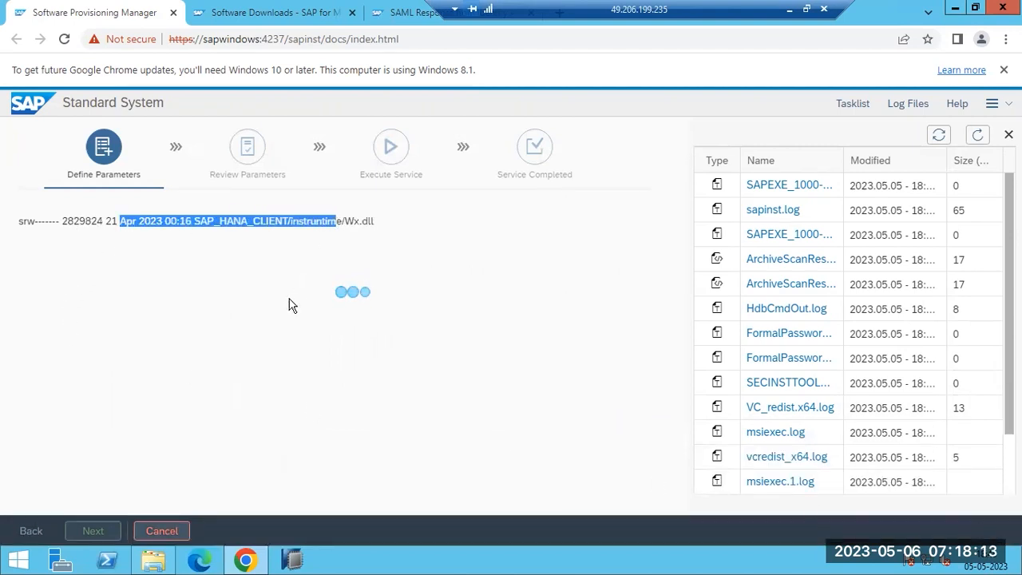
{"action": "left_click", "coordinate": [315, 225]}
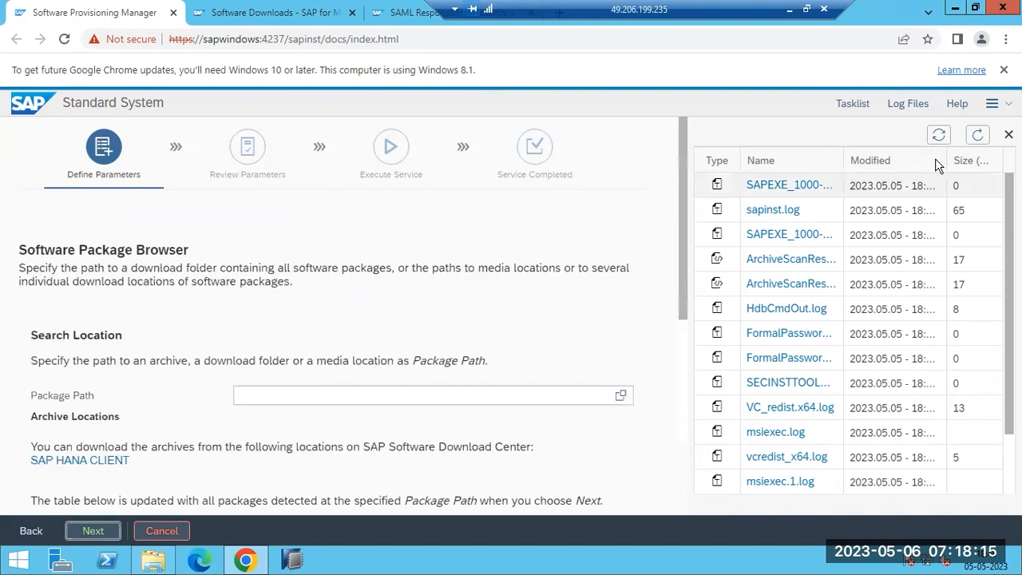
Refresh the log file list, check sapinst.log, and continue from the Software Package Browser to the Media Browser.
{"action": "left_click", "coordinate": [978, 135]}
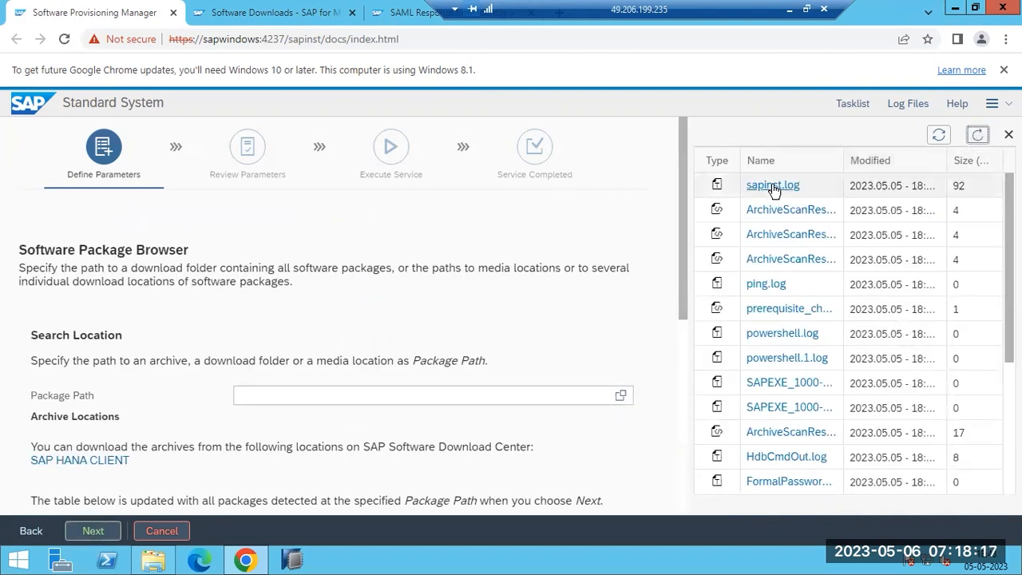
{"action": "left_click", "coordinate": [771, 186]}
{"action": "left_click", "coordinate": [845, 513]}
{"action": "left_click", "coordinate": [86, 532]}
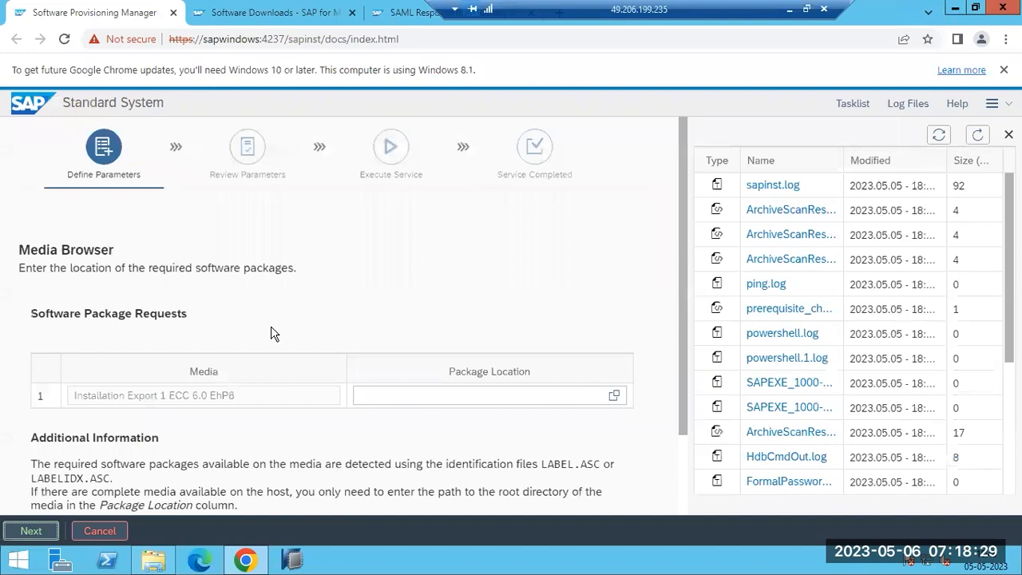
Minimize the remote session, switch to the Paint notes, and highlight the Db, DbCLIENT and SAP HOSTAGENT entries.
{"action": "left_click", "coordinate": [789, 10]}
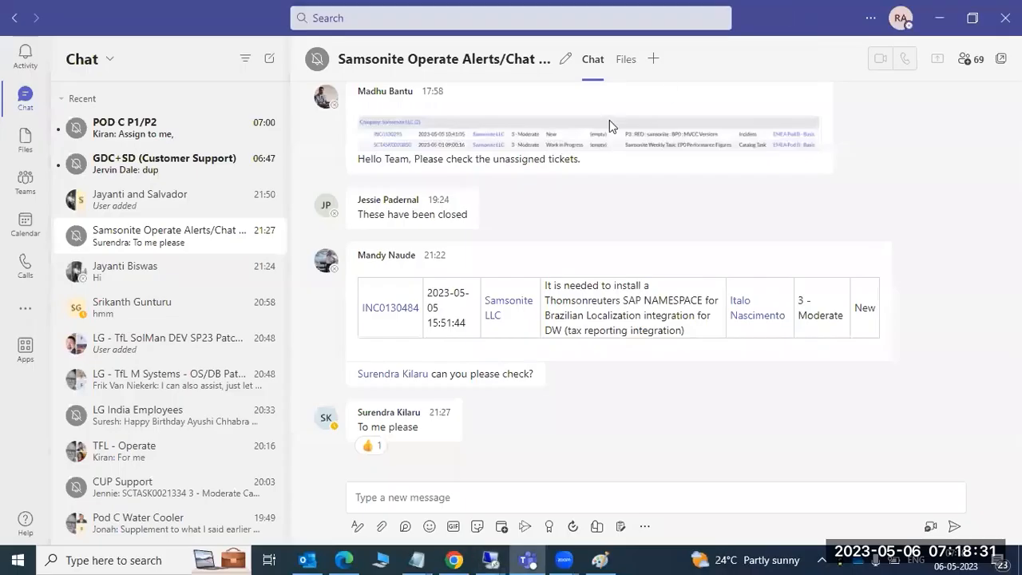
{"action": "left_click", "coordinate": [600, 560]}
{"action": "left_click_drag", "start_coordinate": [71, 269], "coordinate": [157, 317]}
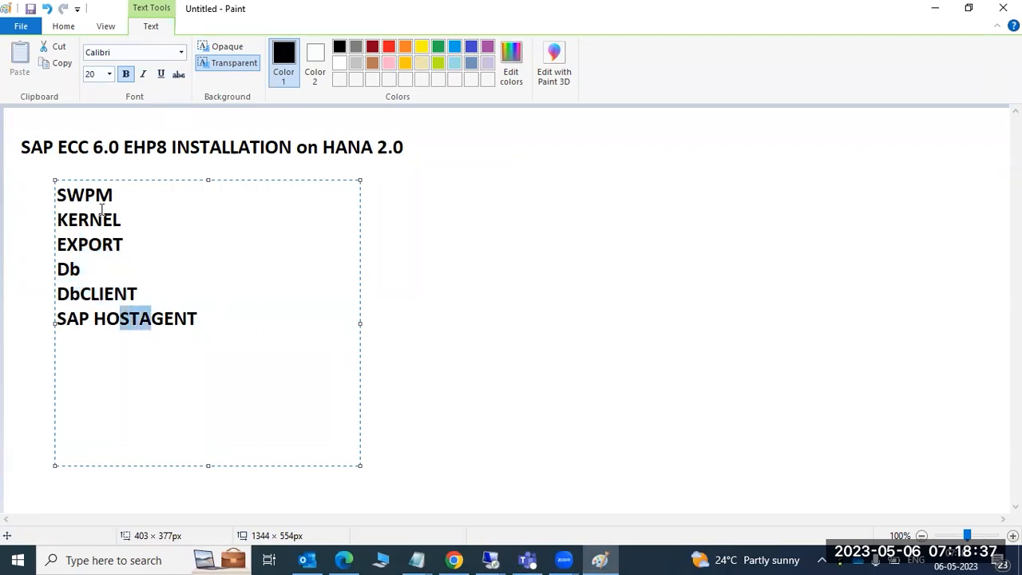
Highlight the KERNEL entry in the Paint notes, clear the highlight, and switch back to the remote desktop session.
{"action": "left_click_drag", "start_coordinate": [120, 218], "coordinate": [67, 220]}
{"action": "left_click", "coordinate": [153, 240]}
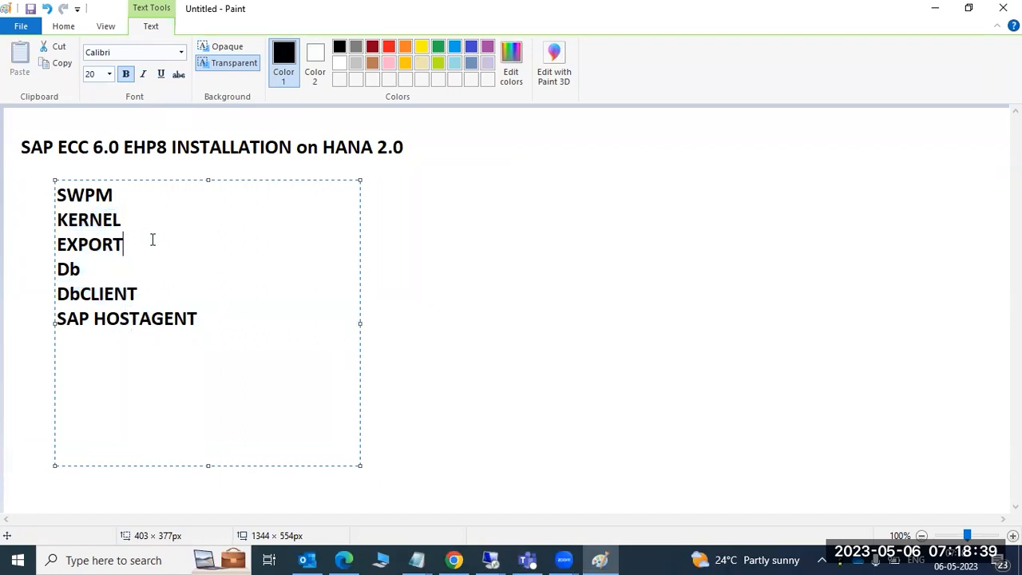
{"action": "mouse_move", "coordinate": [491, 559]}
{"action": "left_click", "coordinate": [543, 519]}
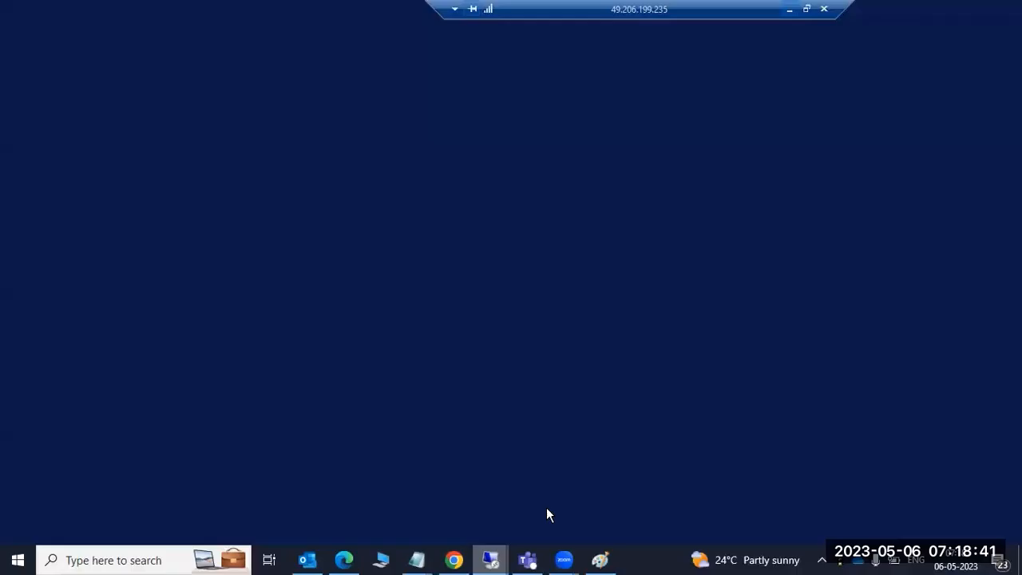
Set the Installation Export 1 package location to E:\SAPSOFTWARS\ECC-EXPORTS\51050708 and continue to start the export verification.
{"action": "left_click", "coordinate": [614, 393]}
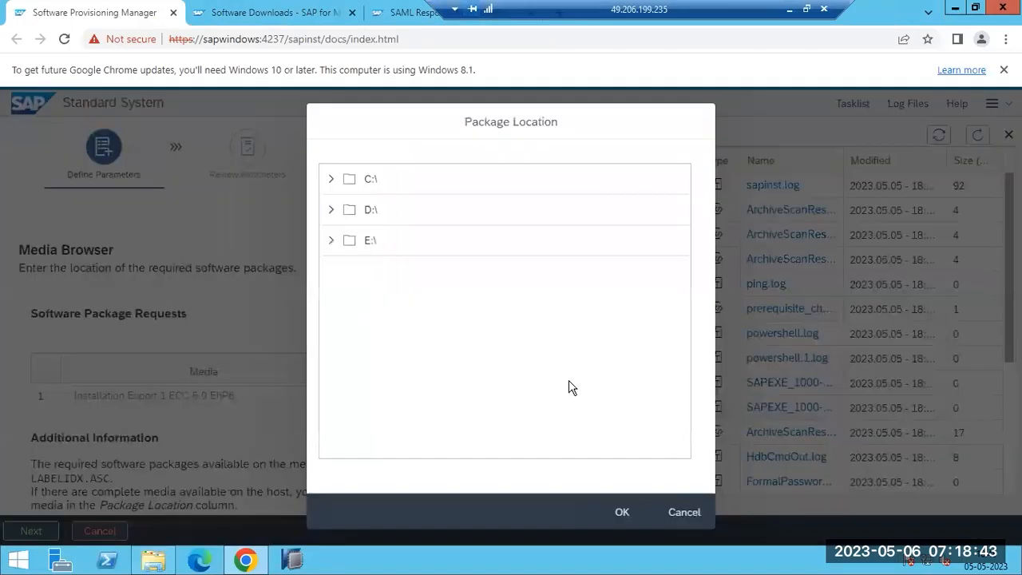
{"action": "left_click", "coordinate": [333, 239]}
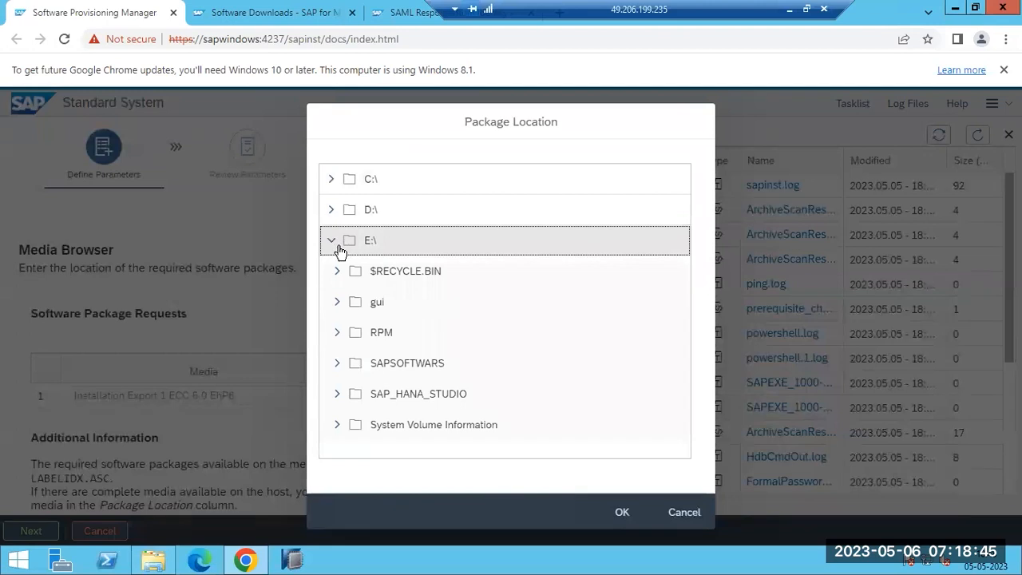
{"action": "left_click", "coordinate": [337, 363]}
{"action": "scroll", "coordinate": [434, 364], "scroll_direction": "down", "scroll_amount": 1}
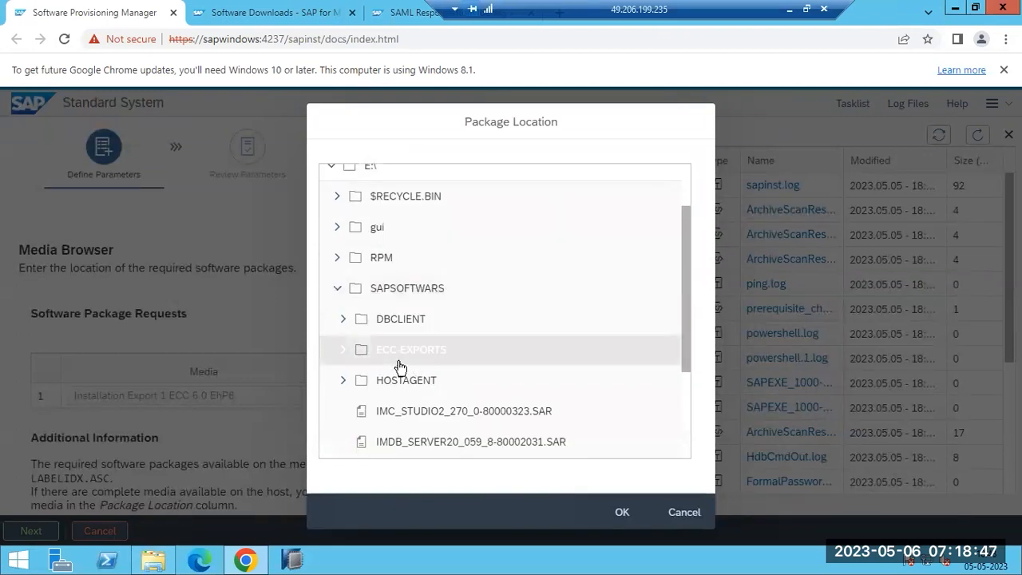
{"action": "left_click", "coordinate": [343, 351]}
{"action": "left_click", "coordinate": [349, 381]}
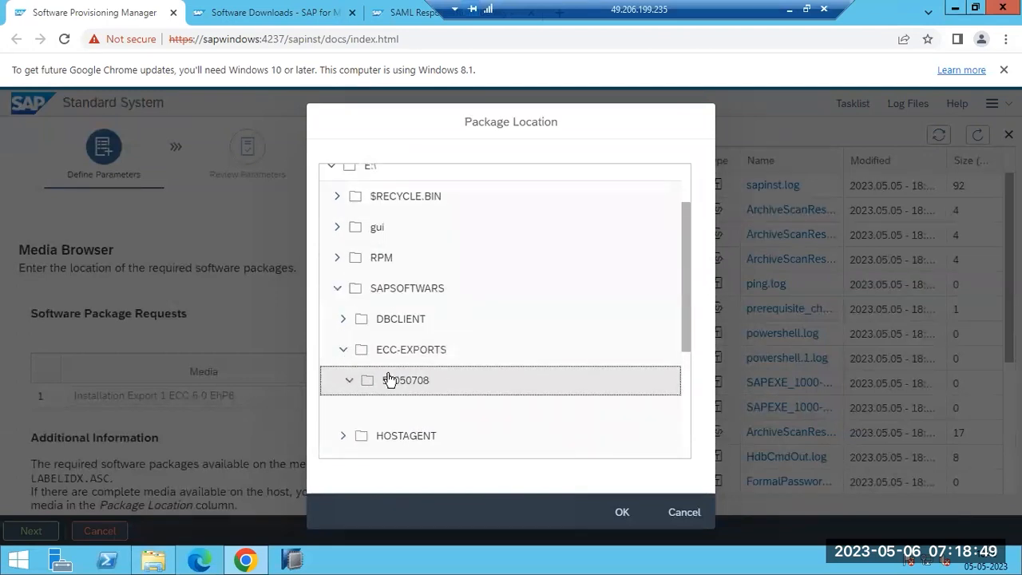
{"action": "scroll", "coordinate": [399, 380], "scroll_direction": "down", "scroll_amount": 2}
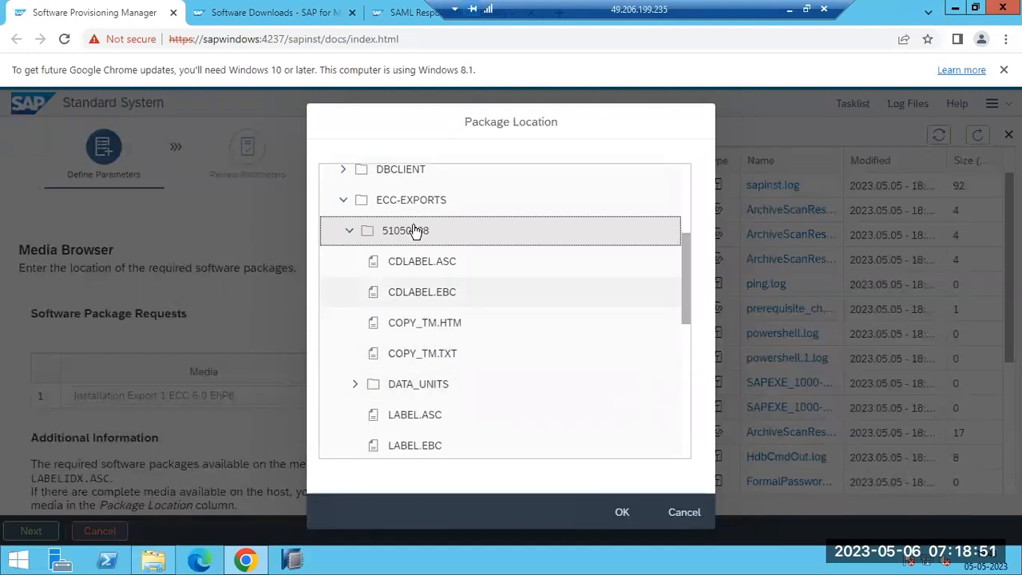
{"action": "left_click", "coordinate": [420, 417]}
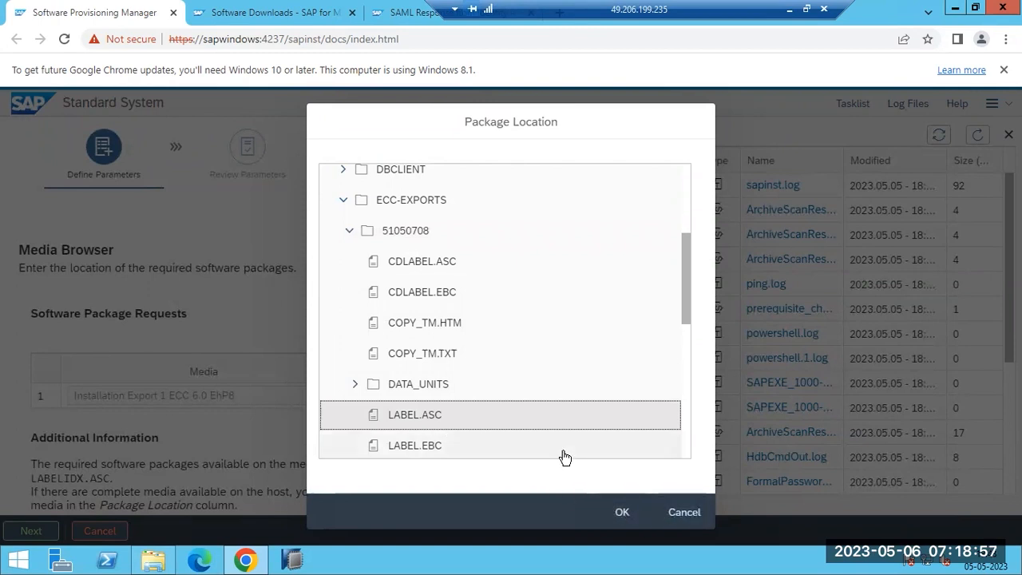
{"action": "left_click", "coordinate": [395, 231]}
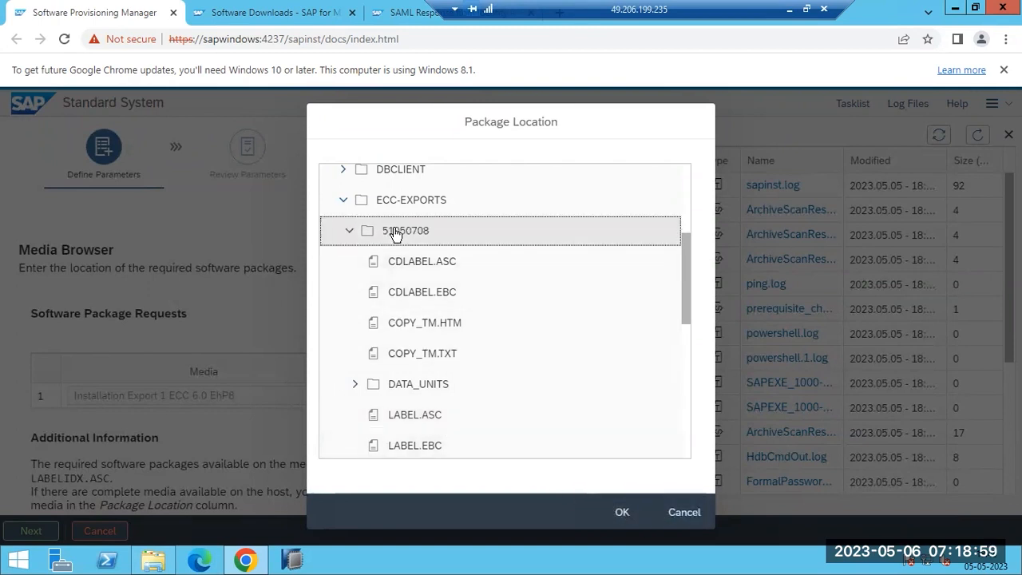
{"action": "left_click", "coordinate": [615, 511]}
{"action": "left_click_drag", "start_coordinate": [577, 395], "coordinate": [351, 392]}
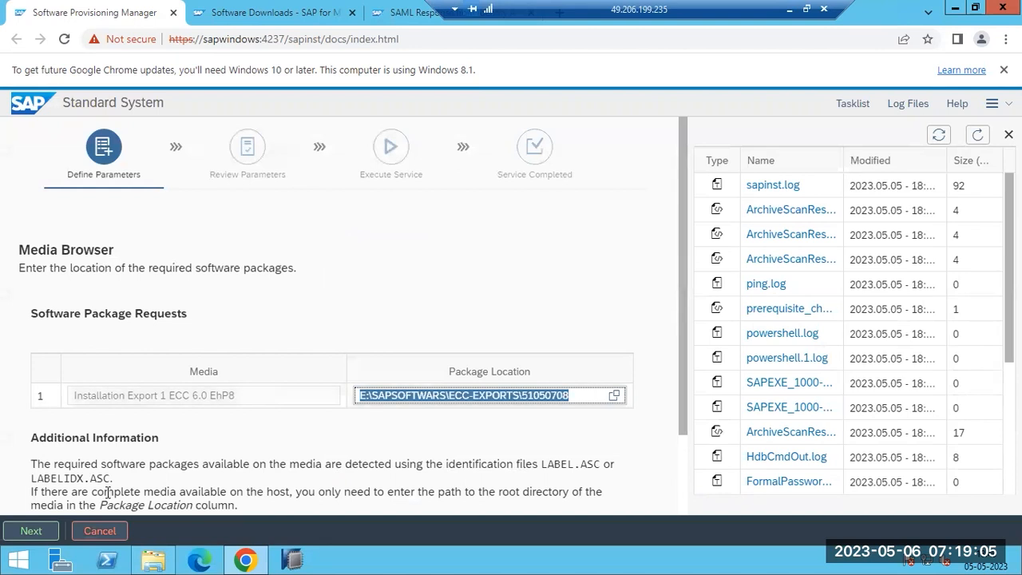
{"action": "left_click", "coordinate": [32, 531]}
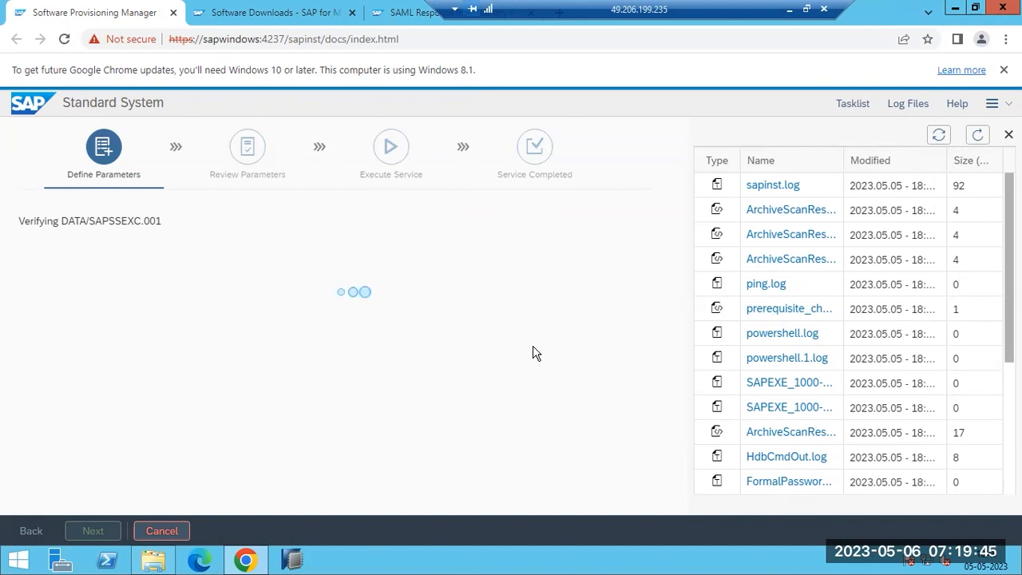
Open sapinst.log, read the entries on the signing and integrity of the export data units, and close it.
{"action": "left_click", "coordinate": [768, 185]}
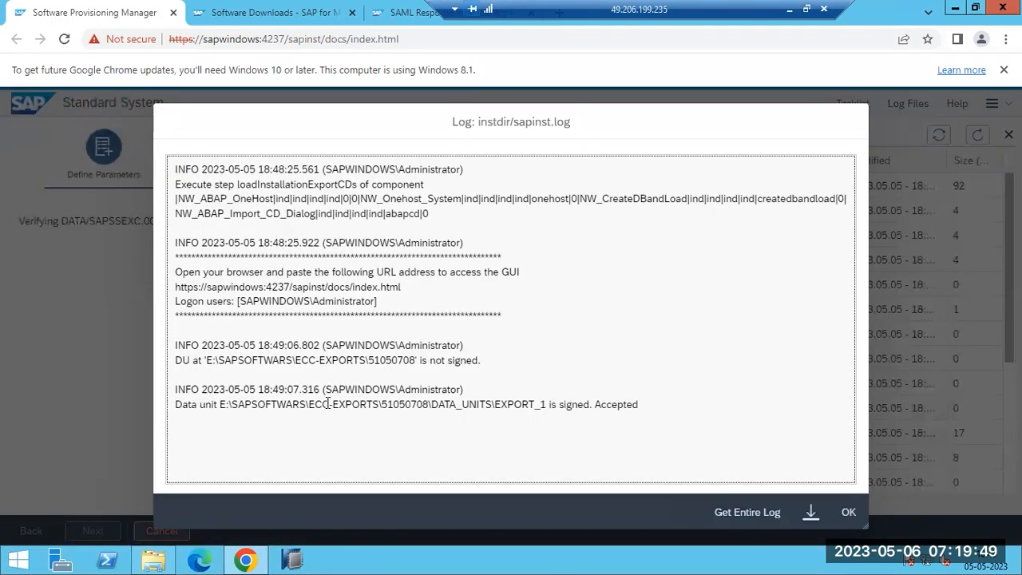
{"action": "left_click_drag", "start_coordinate": [326, 404], "coordinate": [592, 404]}
{"action": "left_click_drag", "start_coordinate": [641, 404], "coordinate": [644, 405]}
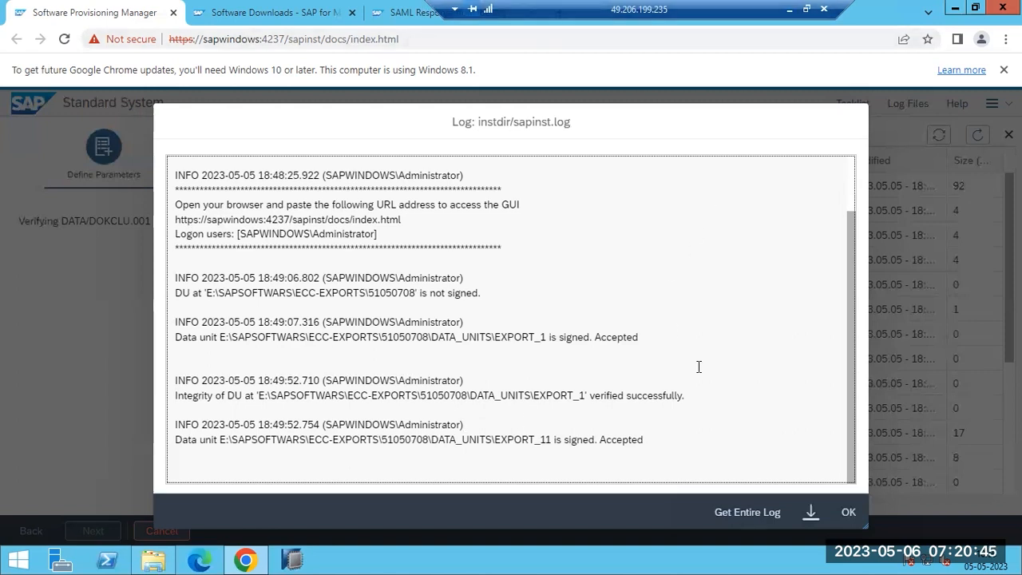
{"action": "left_click", "coordinate": [849, 512]}
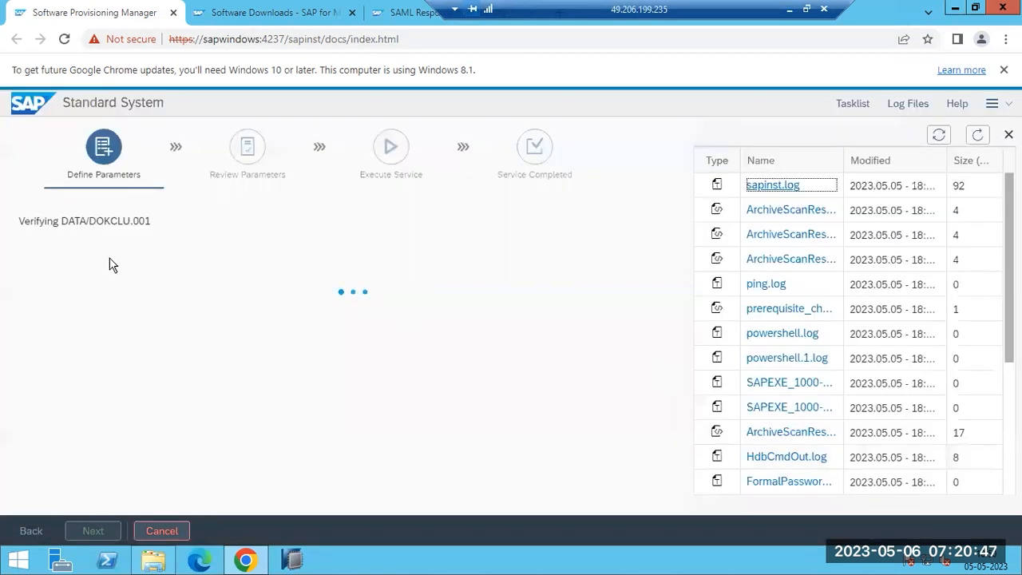
Refresh the log file list while the exports are verified, and review sapinst.log again for new entries.
{"action": "left_click", "coordinate": [979, 136]}
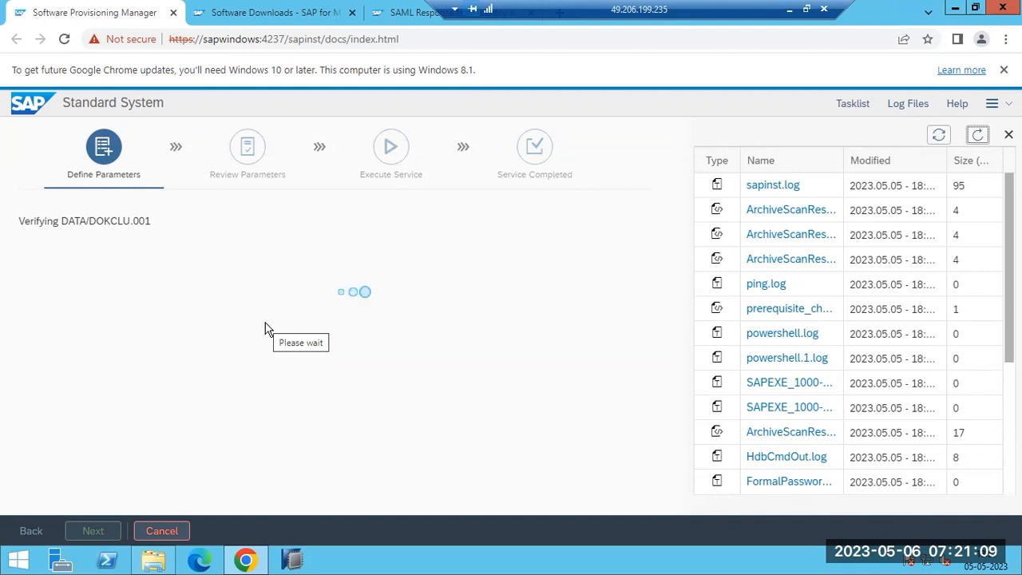
{"action": "left_click", "coordinate": [979, 136]}
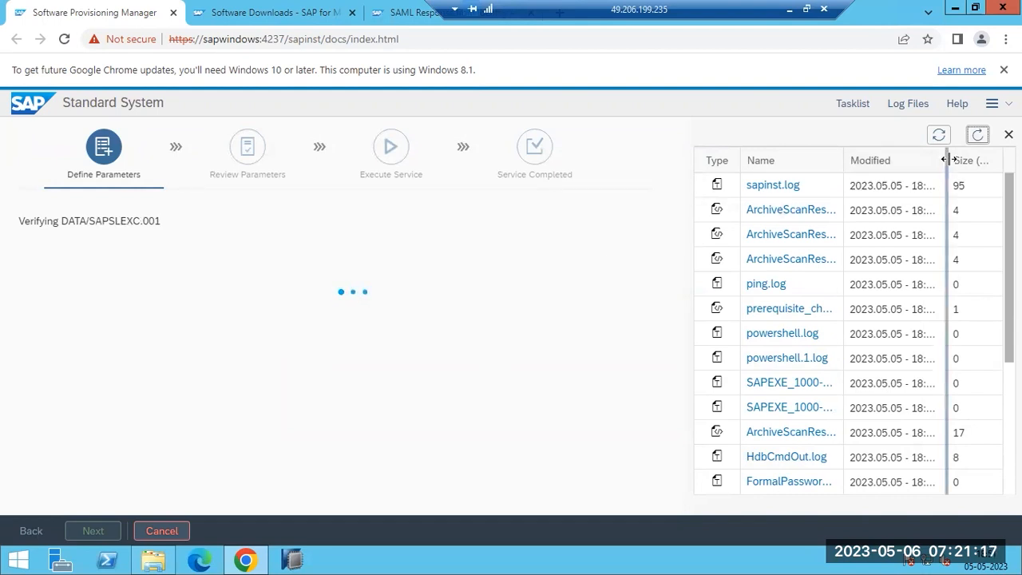
{"action": "left_click", "coordinate": [978, 136]}
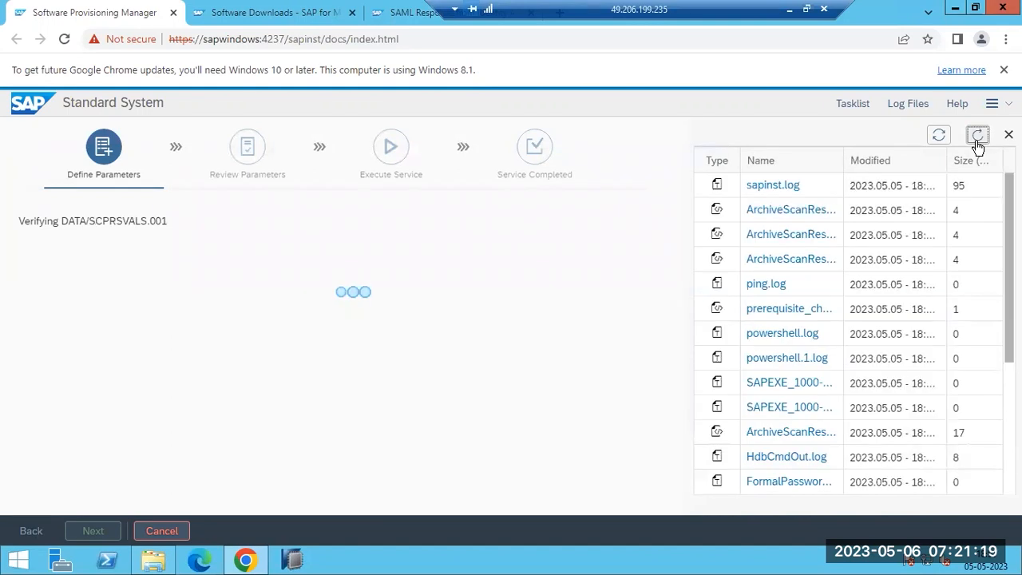
{"action": "left_click", "coordinate": [778, 187]}
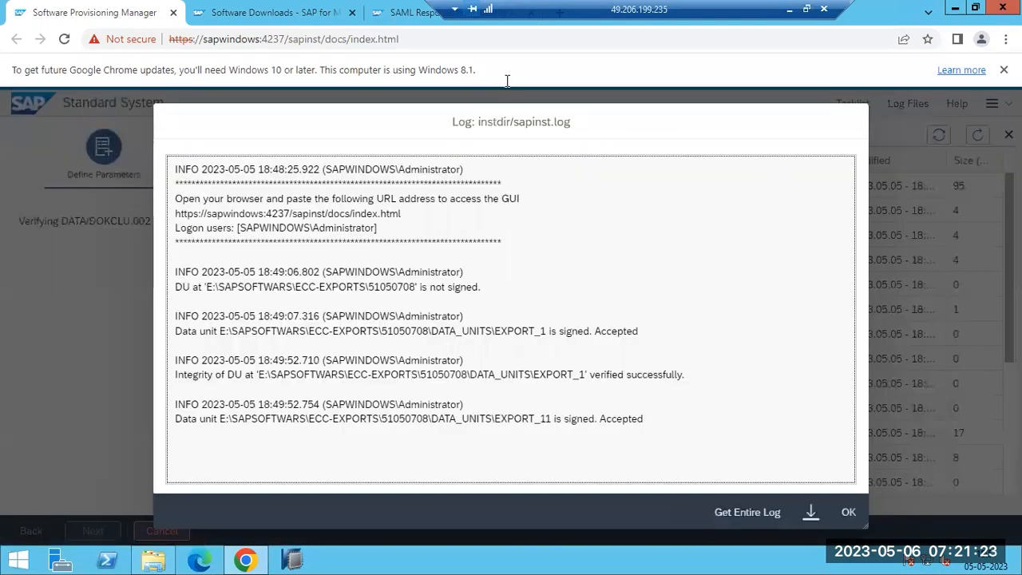
{"action": "left_click", "coordinate": [849, 514]}
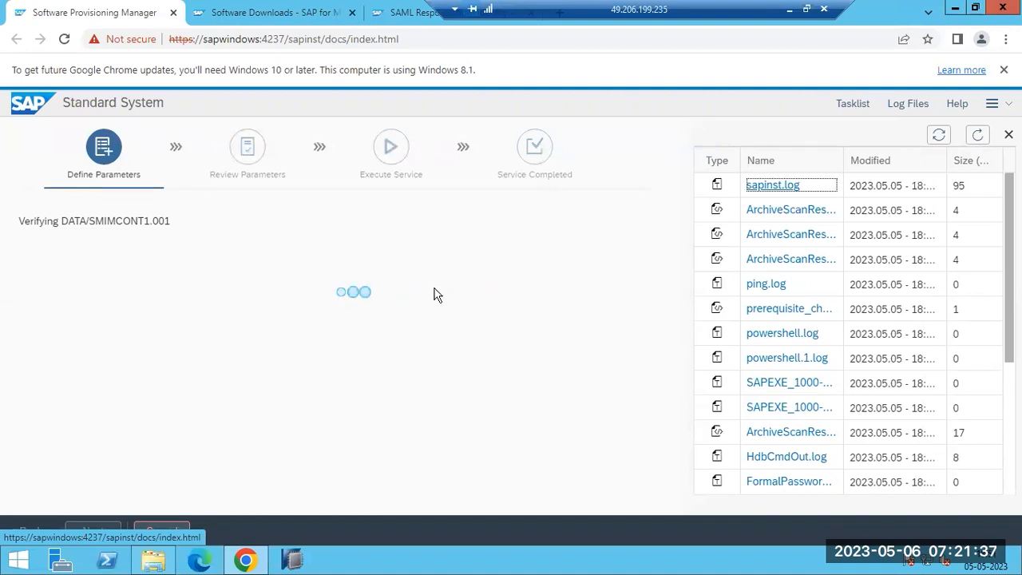
Highlight port 4237 in the page address and the sapinst.log entry, and refresh the log file list.
{"action": "left_click_drag", "start_coordinate": [262, 40], "coordinate": [284, 39]}
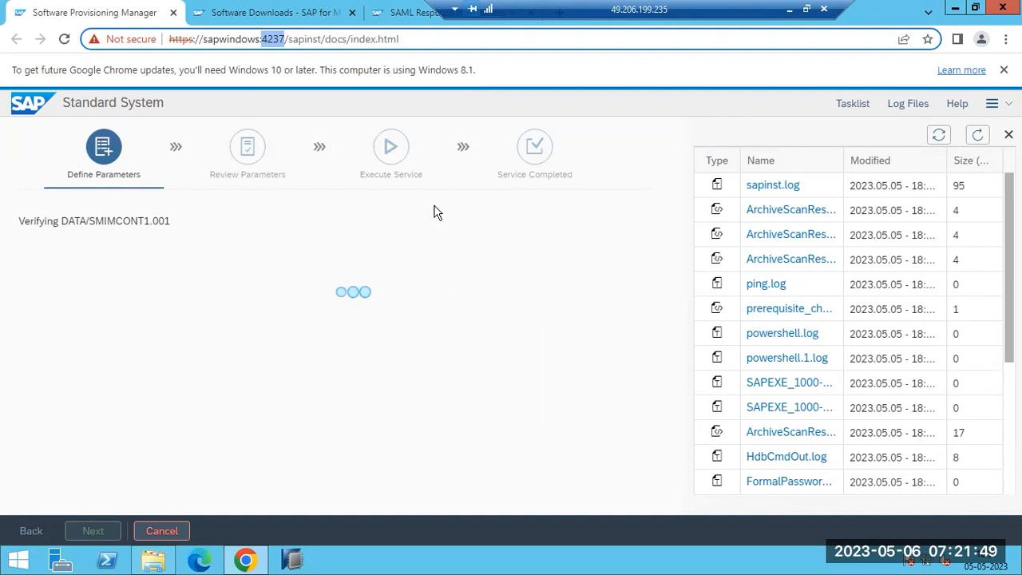
{"action": "left_click_drag", "start_coordinate": [750, 184], "coordinate": [803, 185]}
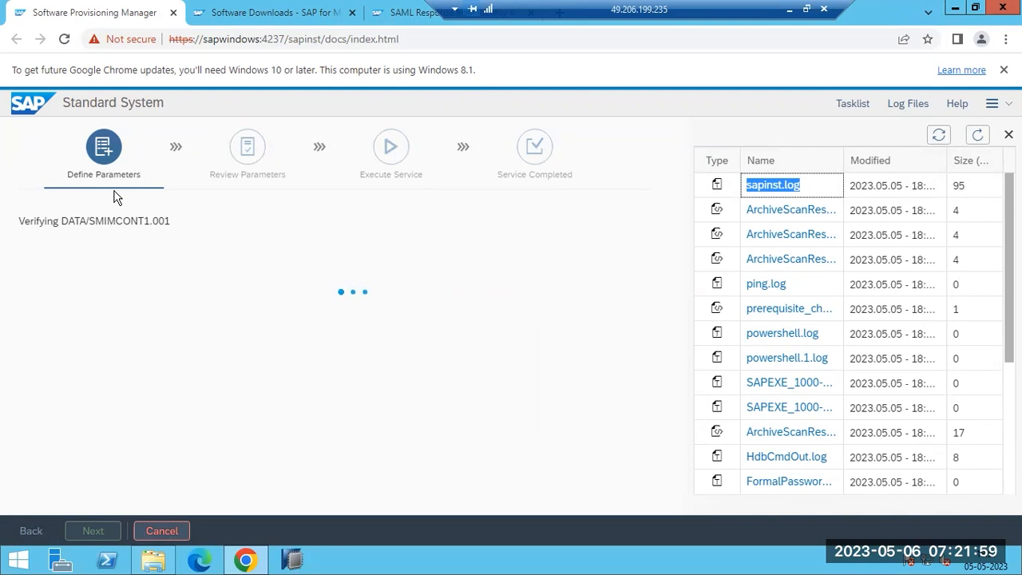
{"action": "left_click", "coordinate": [977, 135]}
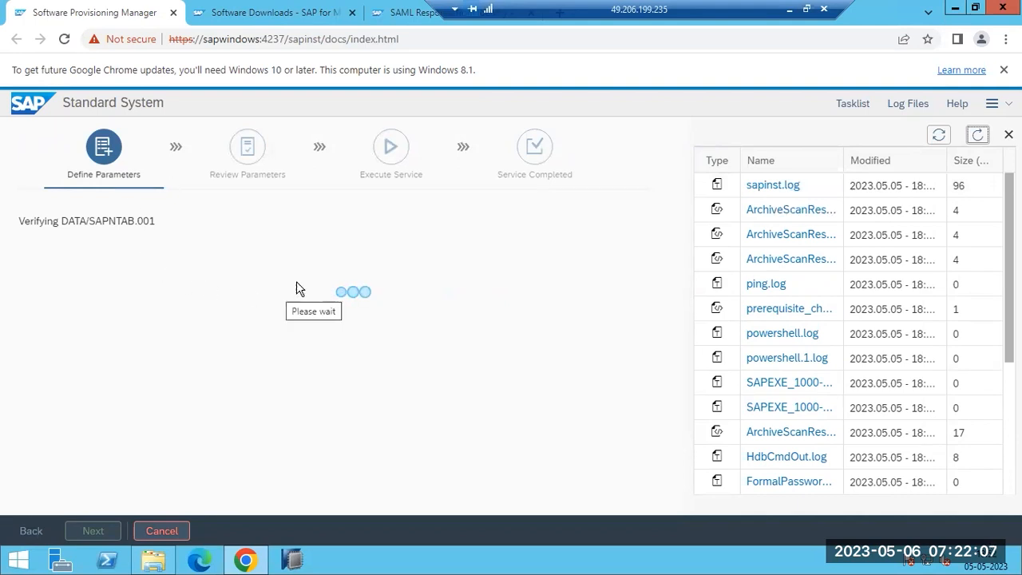
{"action": "left_click", "coordinate": [791, 8]}
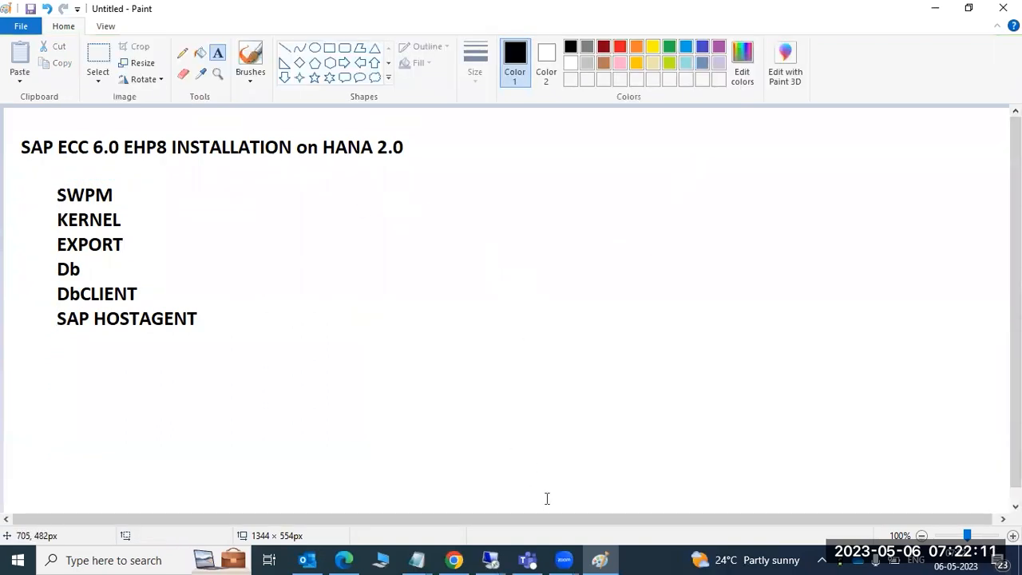
{"action": "left_click", "coordinate": [490, 553]}
{"action": "left_click", "coordinate": [568, 495]}
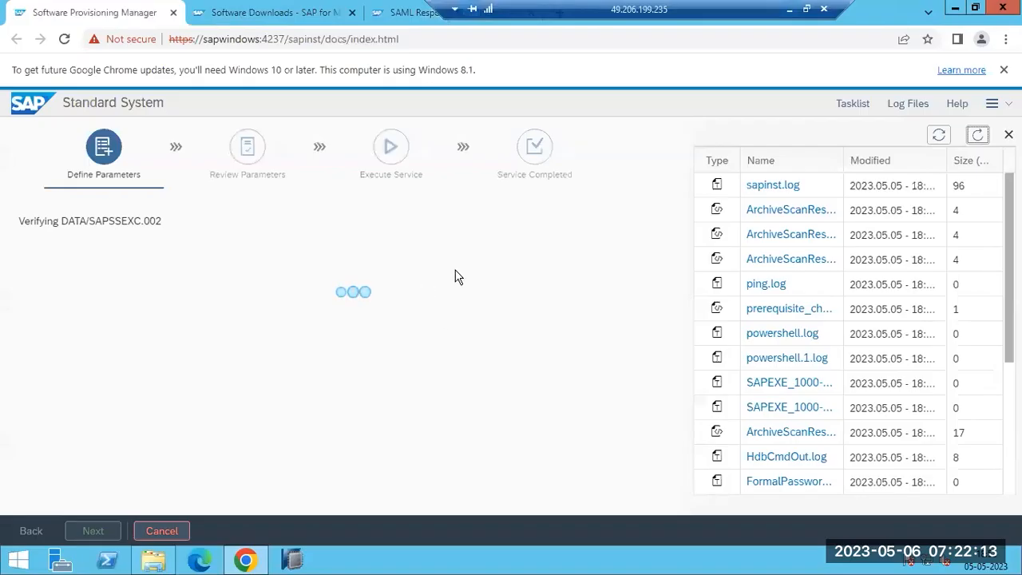
Refresh the log files, open sapinst.log, and examine the EXPORT_5 to EXPORT_10 data unit entries, highlighting them one by one.
{"action": "left_click", "coordinate": [980, 135]}
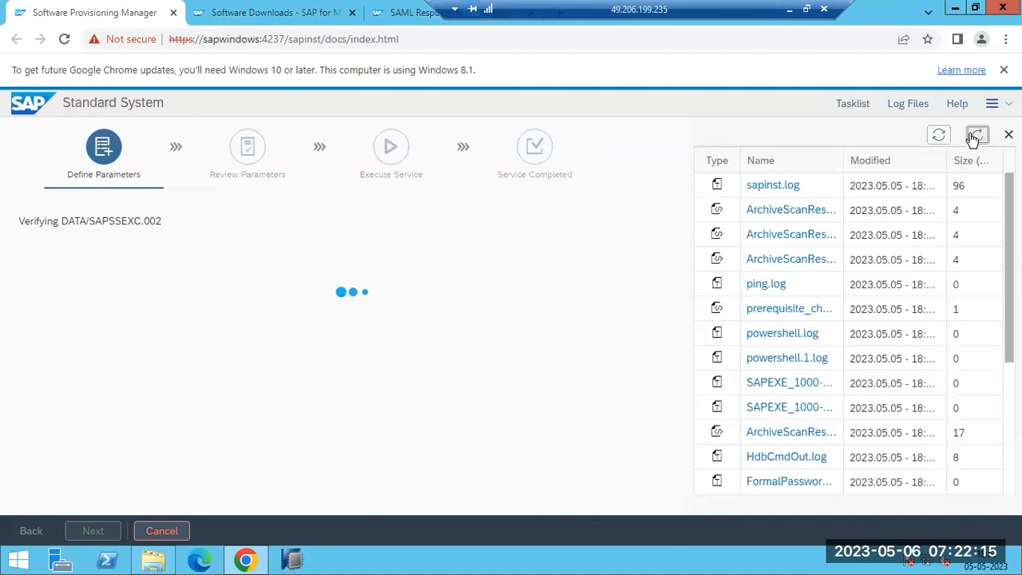
{"action": "left_click", "coordinate": [757, 185]}
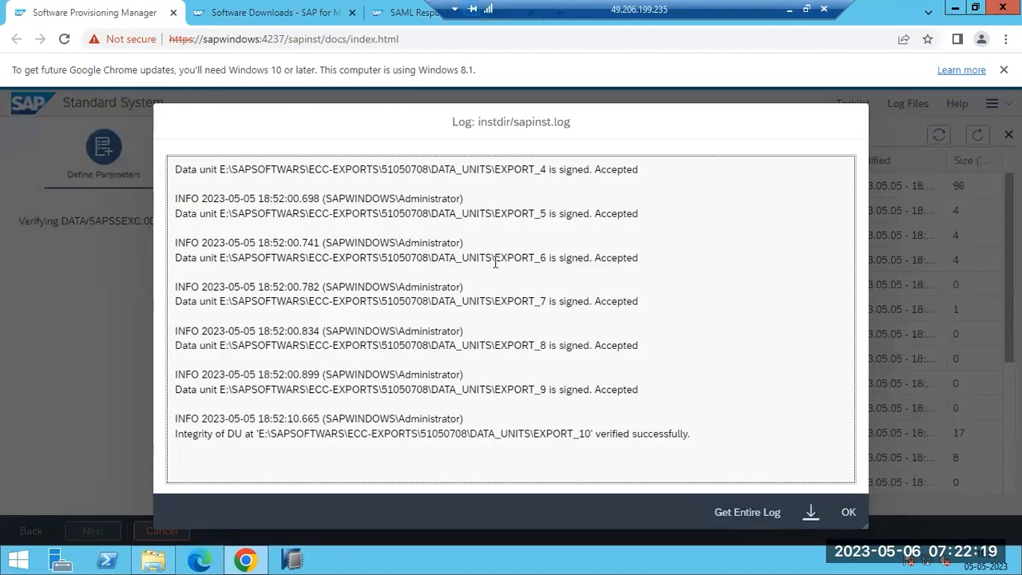
{"action": "left_click_drag", "start_coordinate": [548, 433], "coordinate": [599, 434]}
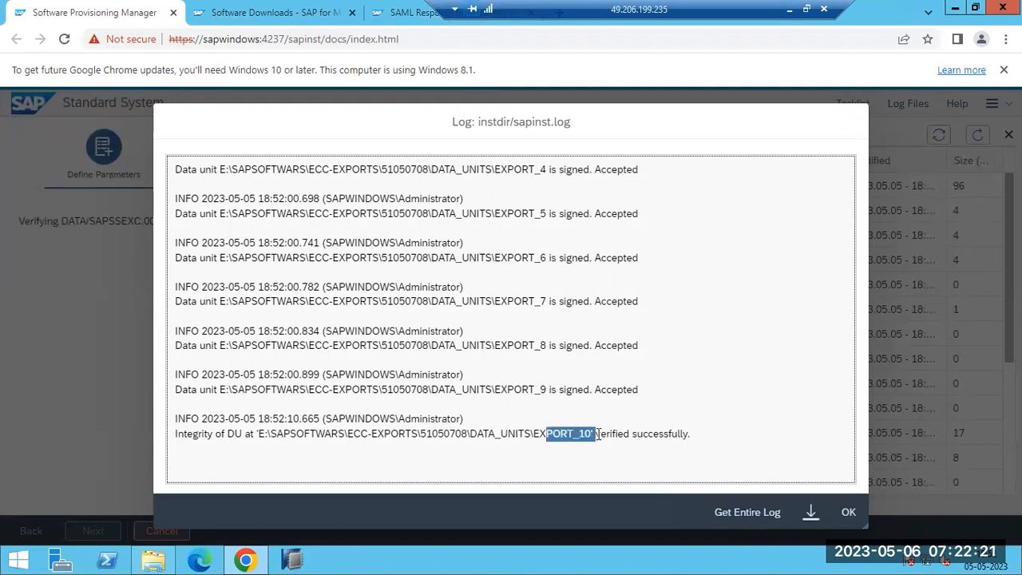
{"action": "left_click_drag", "start_coordinate": [528, 389], "coordinate": [584, 388]}
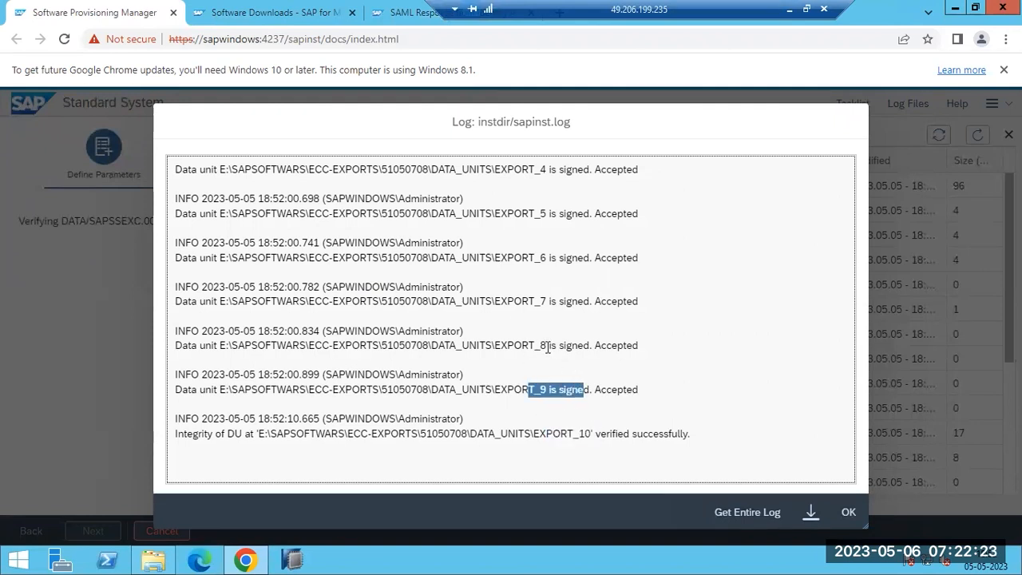
{"action": "left_click_drag", "start_coordinate": [548, 346], "coordinate": [580, 346]}
{"action": "left_click_drag", "start_coordinate": [529, 301], "coordinate": [556, 298]}
{"action": "left_click_drag", "start_coordinate": [533, 262], "coordinate": [577, 250]}
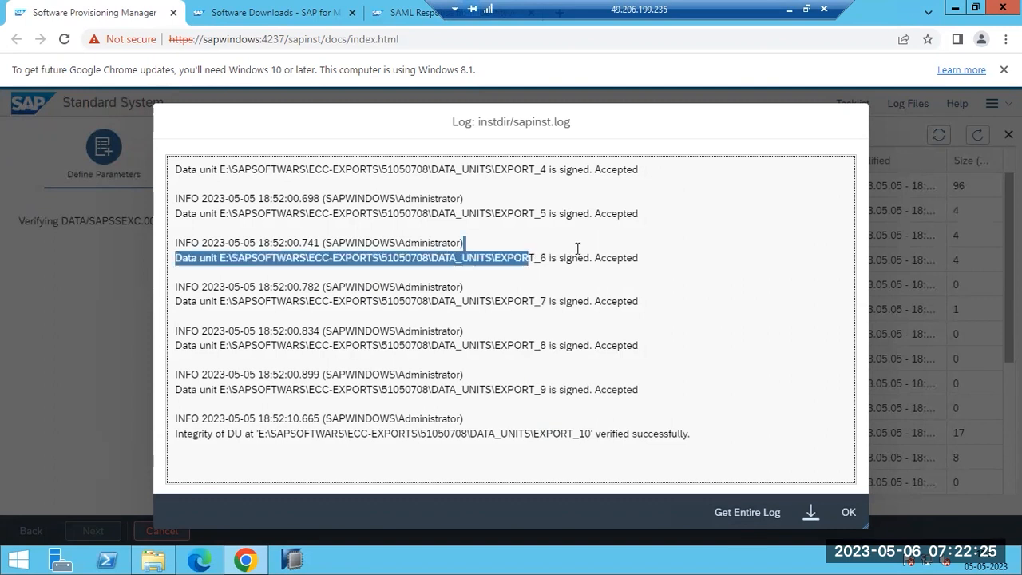
{"action": "left_click_drag", "start_coordinate": [541, 219], "coordinate": [548, 220]}
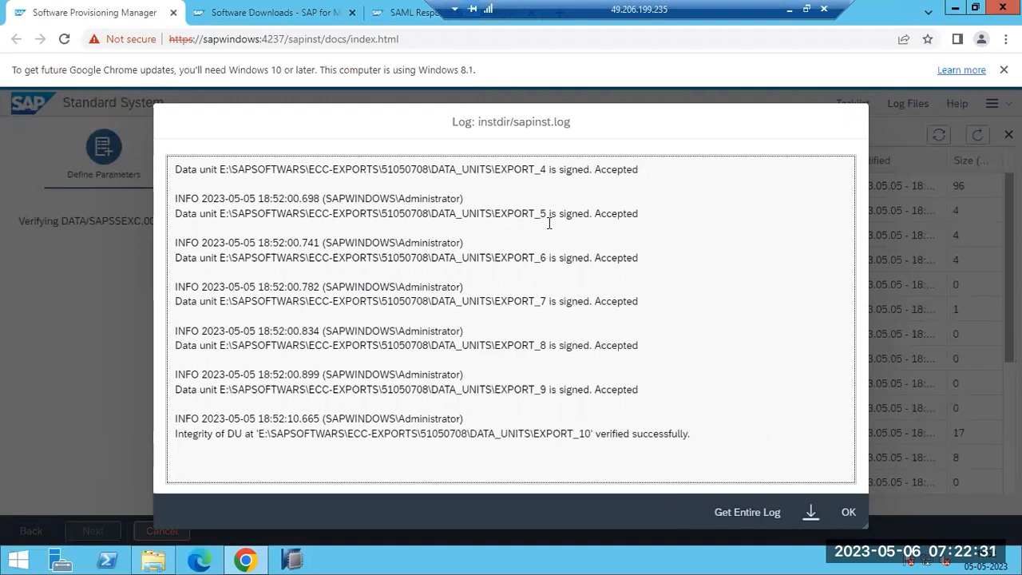
{"action": "left_click_drag", "start_coordinate": [429, 388], "coordinate": [479, 380]}
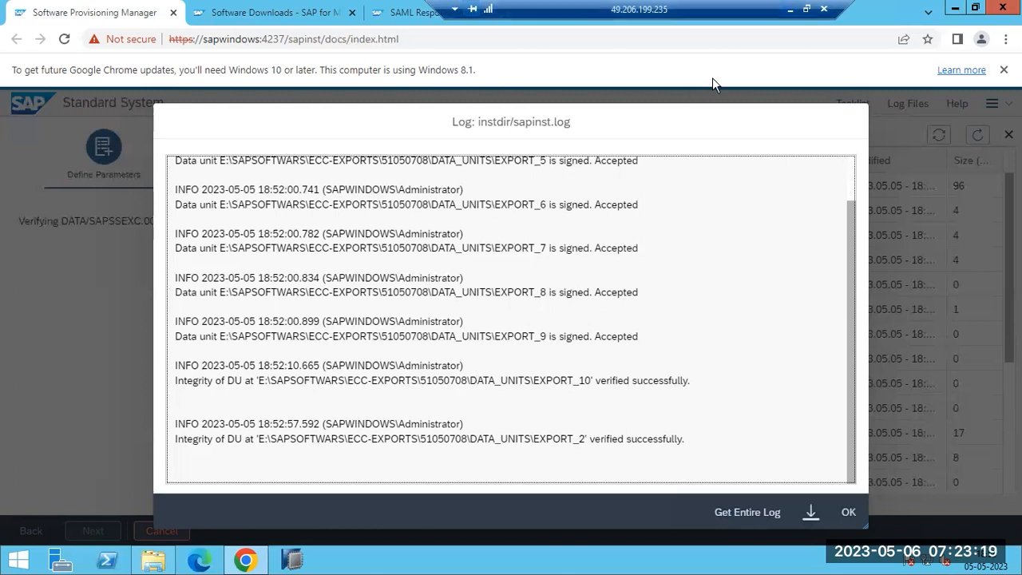
Switch to the Paint notes and add a text box beside the software list with the lines NW-3, ECC-11 and S4HANA-30.
{"action": "left_click", "coordinate": [790, 9]}
{"action": "left_click_drag", "start_coordinate": [375, 217], "coordinate": [679, 340]}
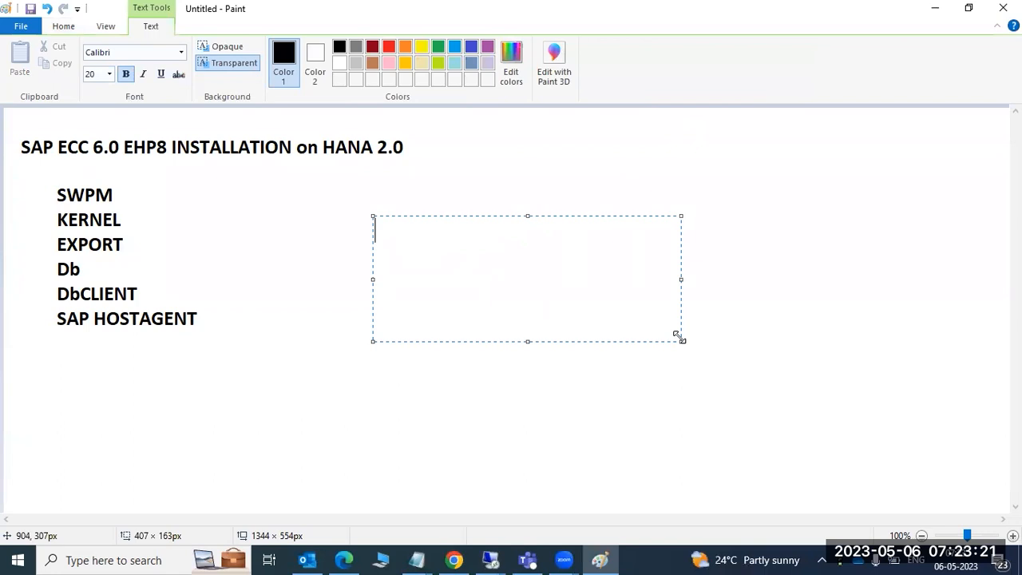
{"action": "type", "text": "NW-3"}
{"action": "key", "text": "Return"}
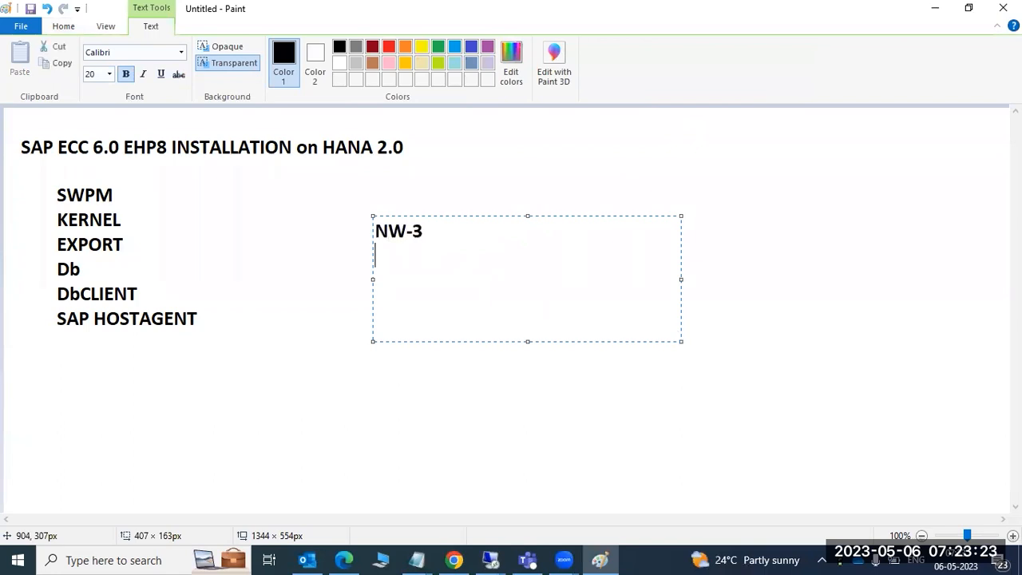
{"action": "type", "text": "ECC-11 S4"}
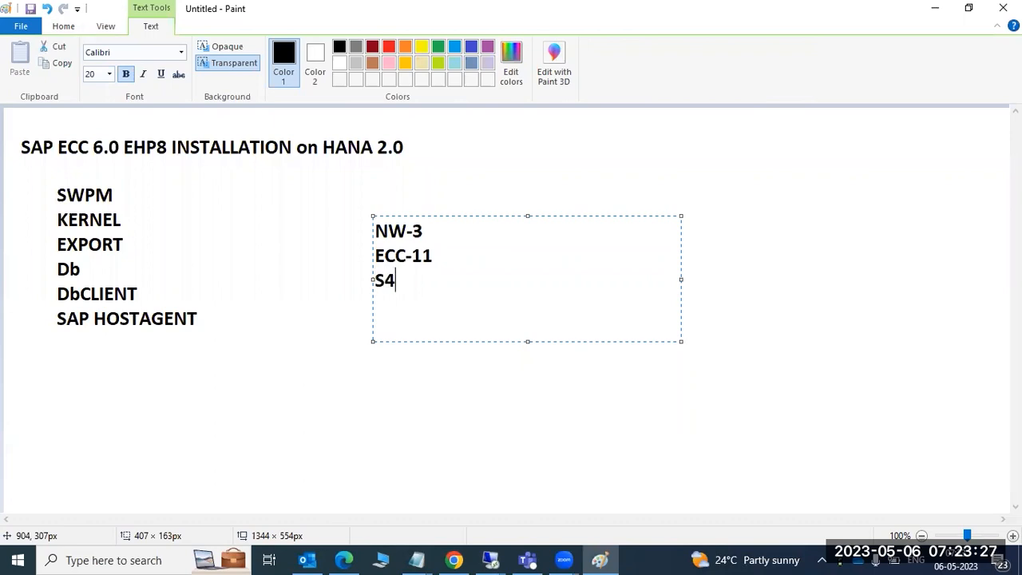
{"action": "type", "text": "HANA-30"}
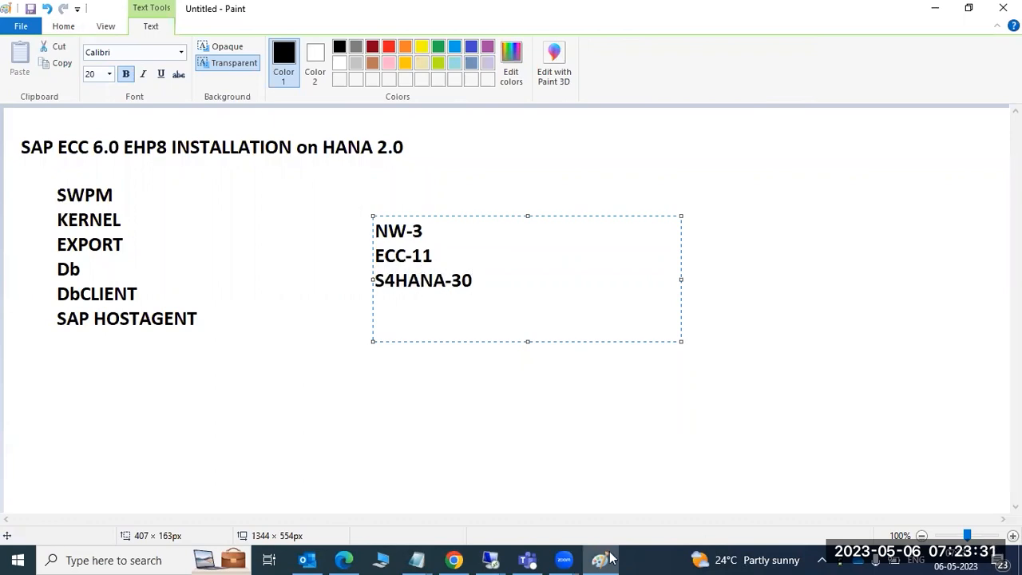
Switch to the remote server session and open the S4HANA folder on Local Disk (C:) in the file explorer.
{"action": "left_click", "coordinate": [490, 560]}
{"action": "left_click", "coordinate": [492, 510]}
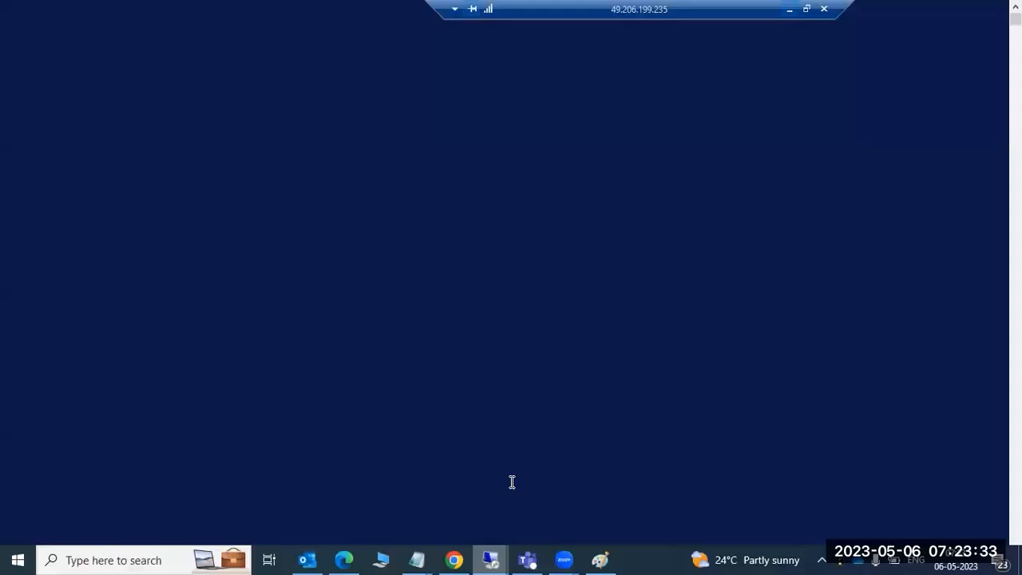
{"action": "left_click", "coordinate": [152, 559]}
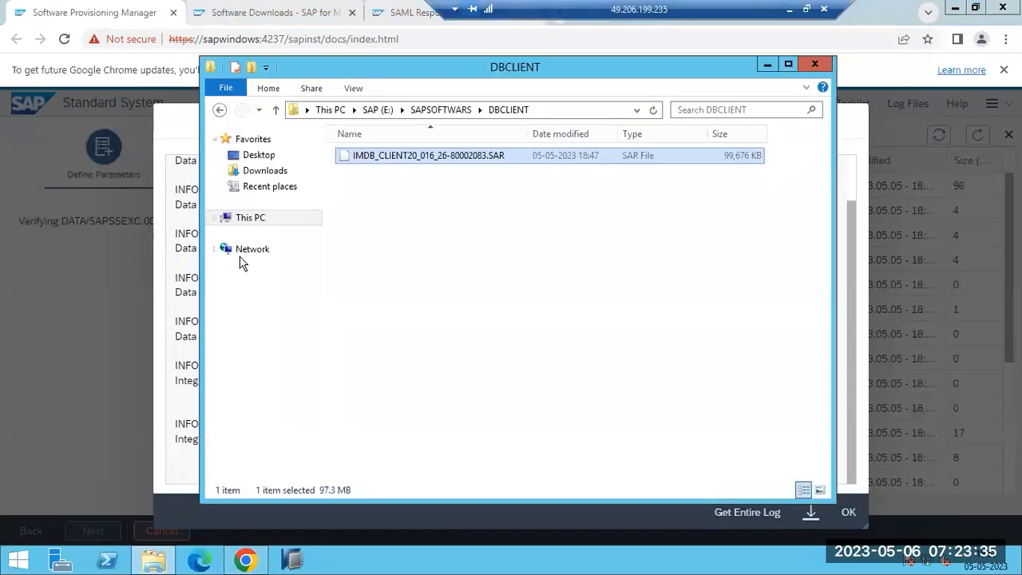
{"action": "left_click", "coordinate": [252, 223]}
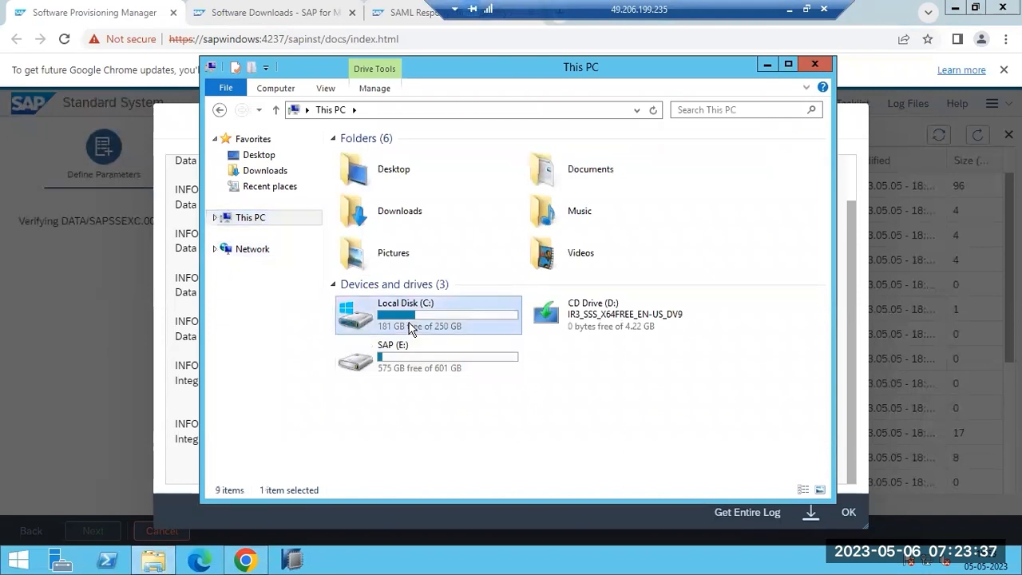
{"action": "double_click", "coordinate": [409, 323]}
{"action": "double_click", "coordinate": [363, 219]}
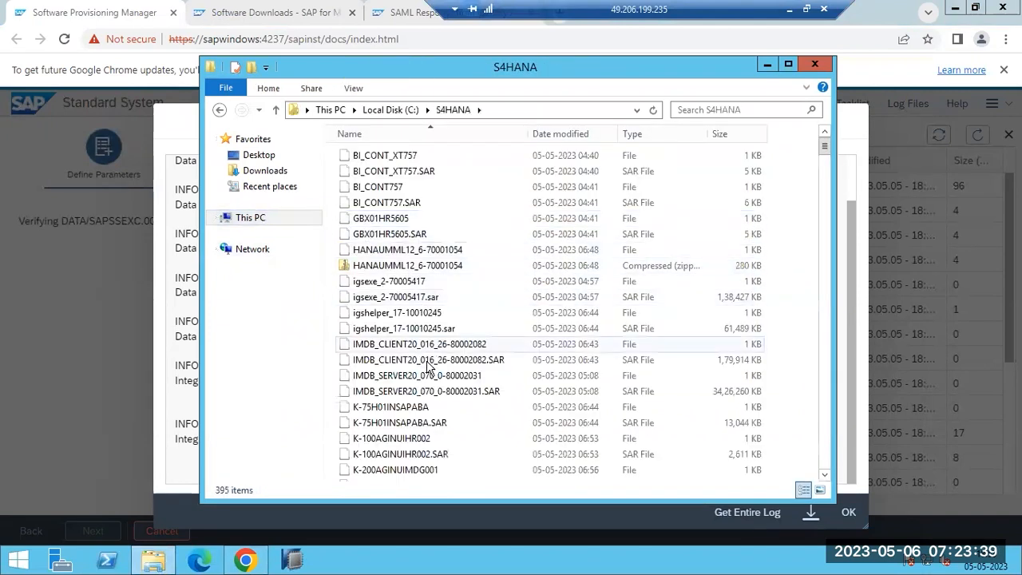
Look through the S4HANA folder's packages, examining the S4CORE107_INST_EXPORT archives from 1 to 30, and close the folder window.
{"action": "scroll", "coordinate": [415, 383], "scroll_direction": "down", "scroll_amount": 12}
{"action": "scroll", "coordinate": [426, 385], "scroll_direction": "down", "scroll_amount": 15}
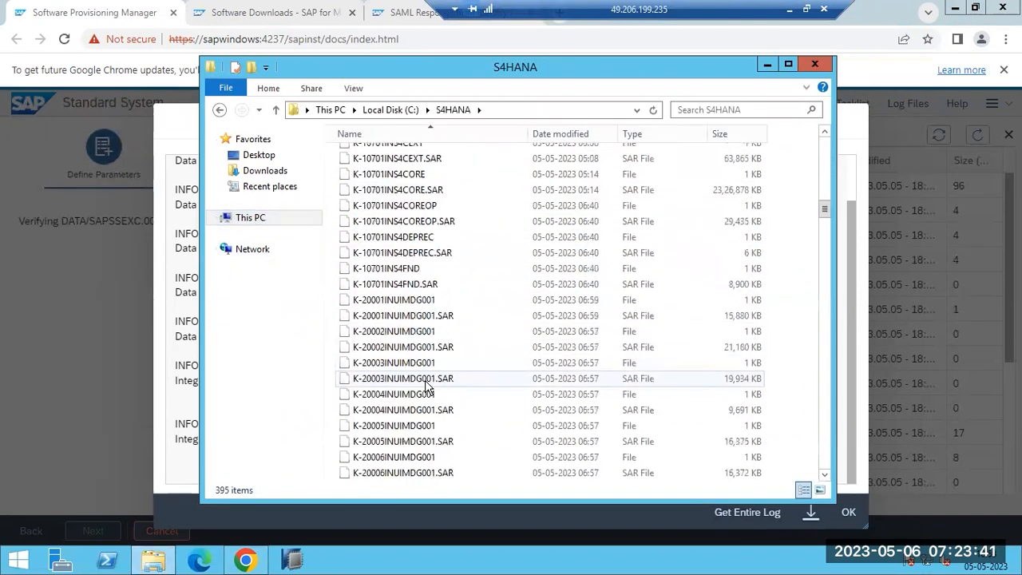
{"action": "scroll", "coordinate": [426, 385], "scroll_direction": "down", "scroll_amount": 15}
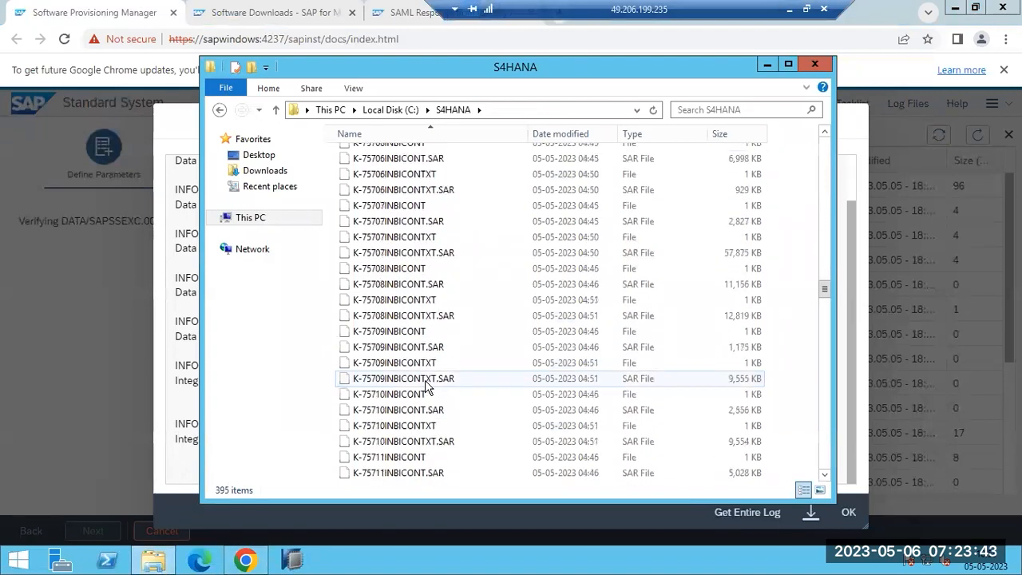
{"action": "scroll", "coordinate": [425, 386], "scroll_direction": "down", "scroll_amount": 12}
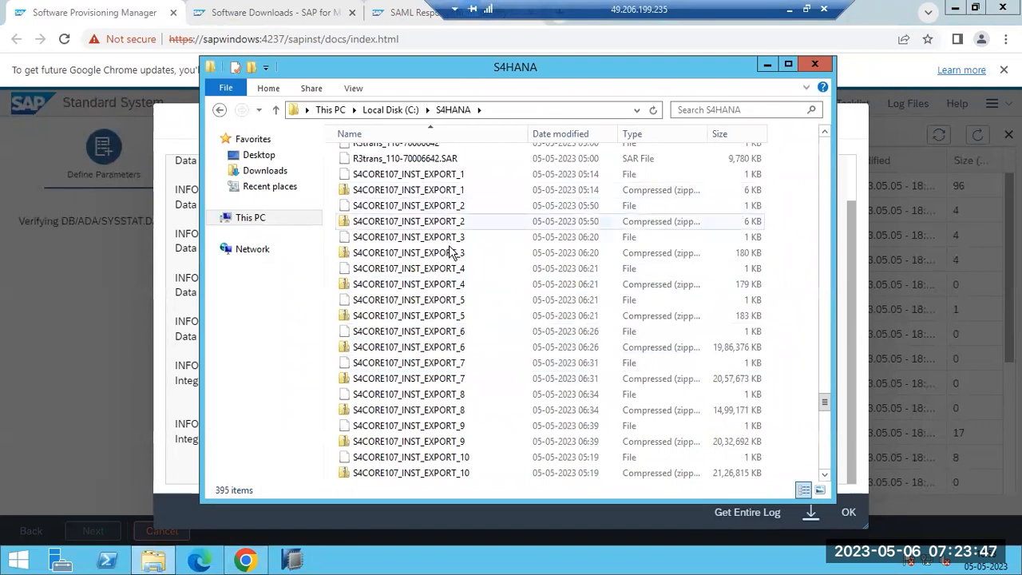
{"action": "scroll", "coordinate": [451, 382], "scroll_direction": "down", "scroll_amount": 11}
{"action": "scroll", "coordinate": [451, 382], "scroll_direction": "down", "scroll_amount": 4}
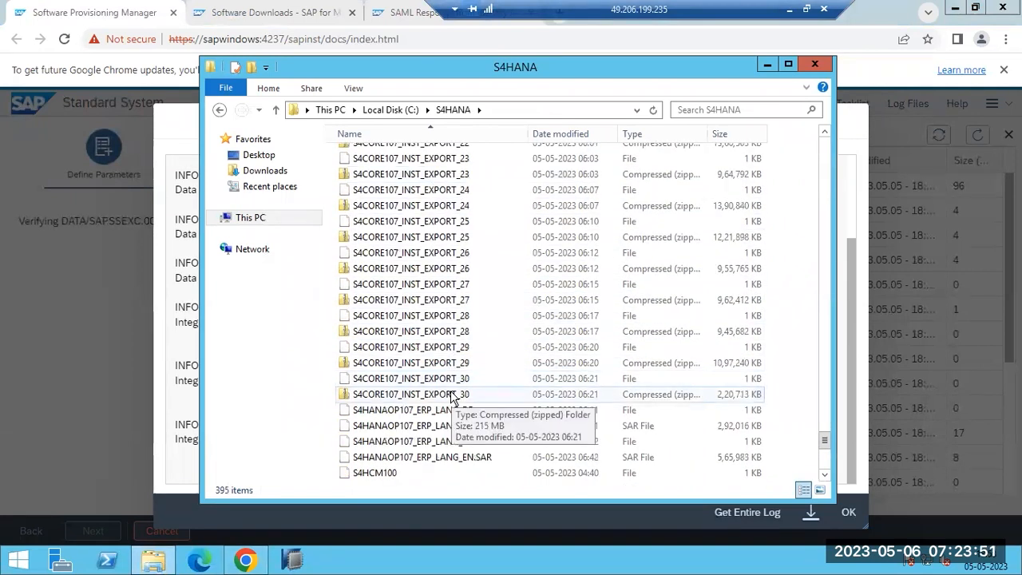
{"action": "scroll", "coordinate": [451, 393], "scroll_direction": "up", "scroll_amount": 11}
{"action": "scroll", "coordinate": [453, 391], "scroll_direction": "up", "scroll_amount": 6}
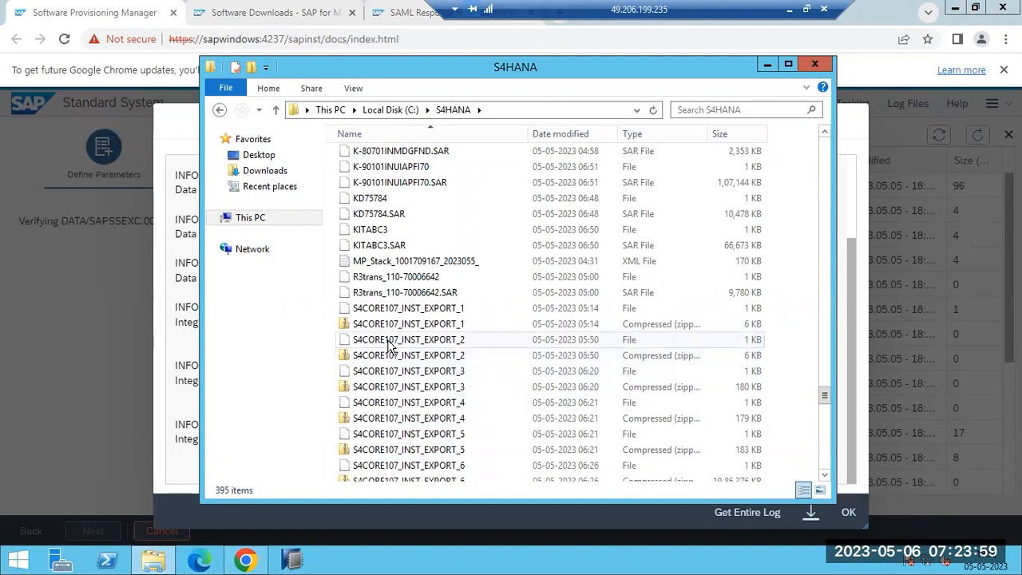
{"action": "left_click", "coordinate": [806, 70]}
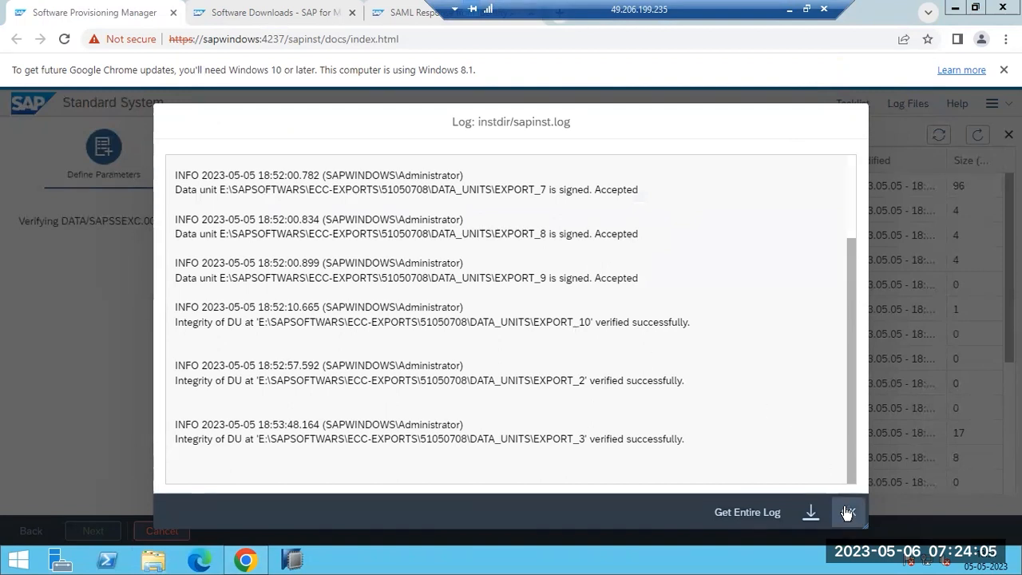
Highlight the EXPORT_3 integrity entry in sapinst.log, refresh the log files, and reopen the log to check its newest entries.
{"action": "left_click_drag", "start_coordinate": [592, 437], "coordinate": [663, 439]}
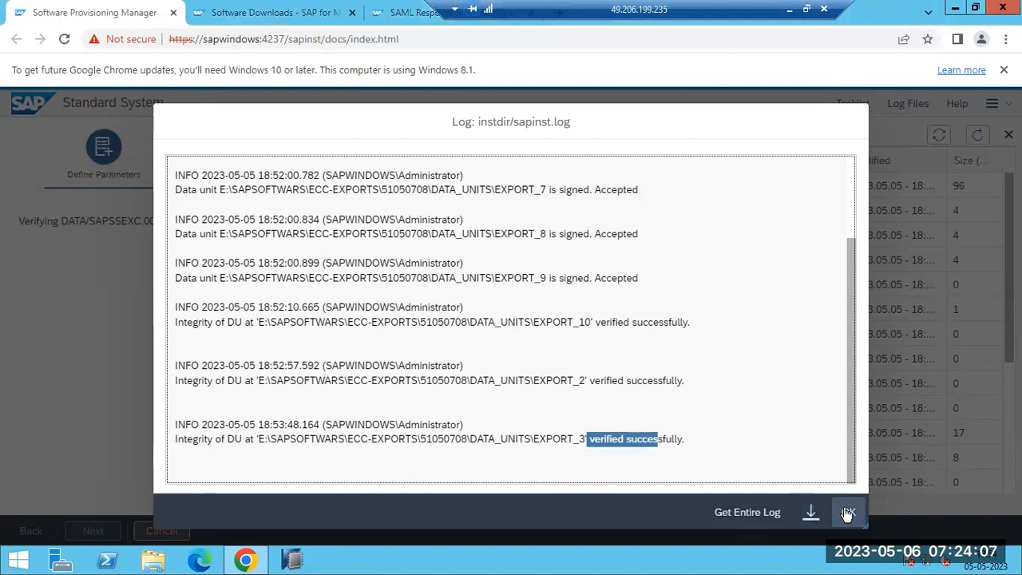
{"action": "left_click", "coordinate": [849, 512]}
{"action": "left_click", "coordinate": [978, 135]}
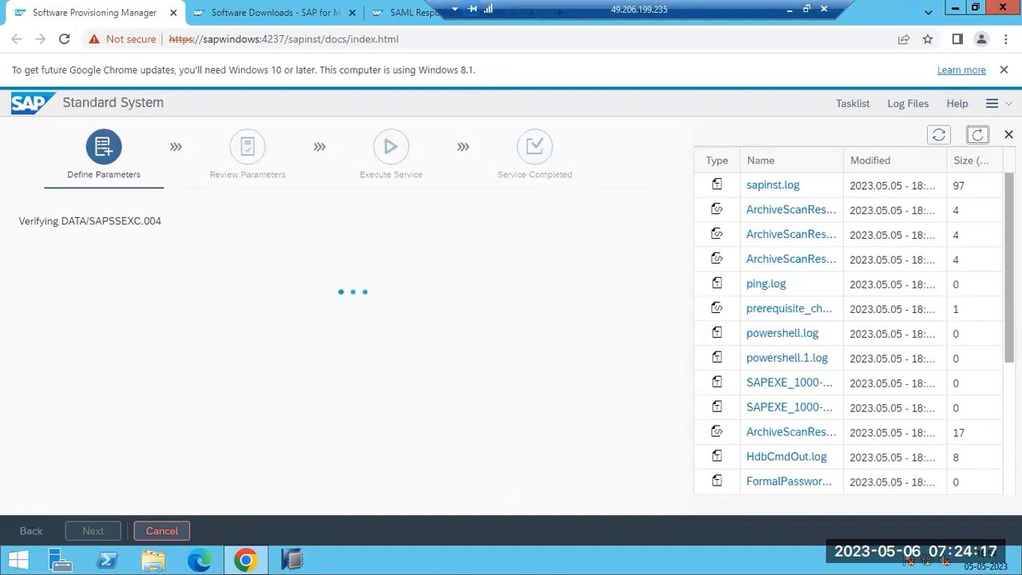
{"action": "left_click", "coordinate": [981, 136]}
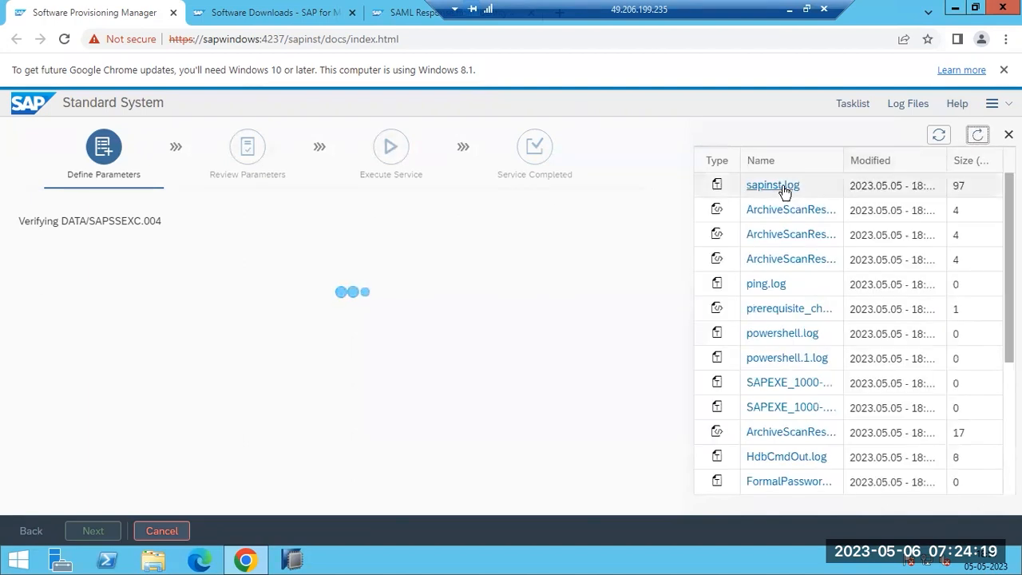
{"action": "left_click", "coordinate": [783, 185]}
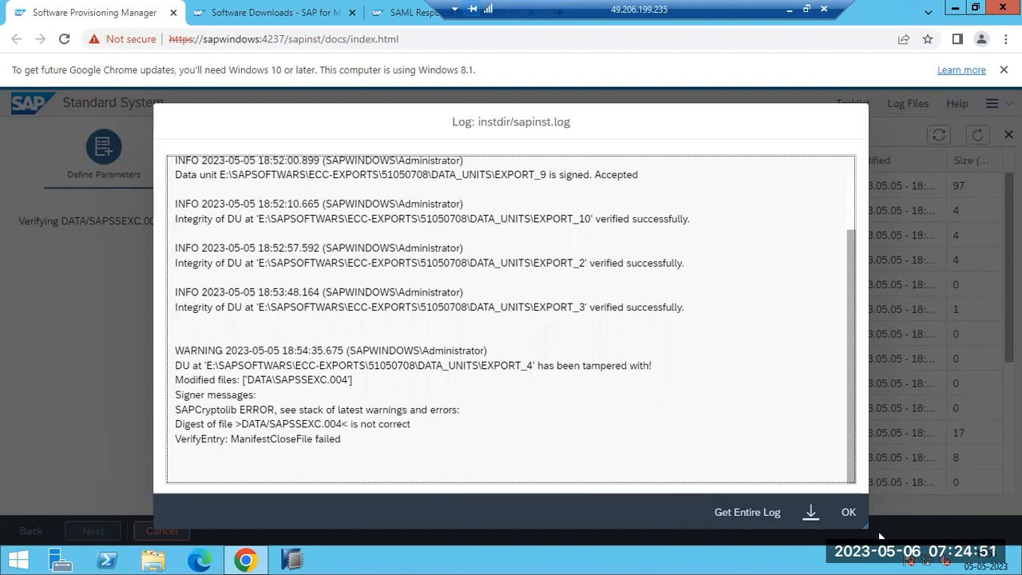
{"action": "left_click", "coordinate": [846, 513]}
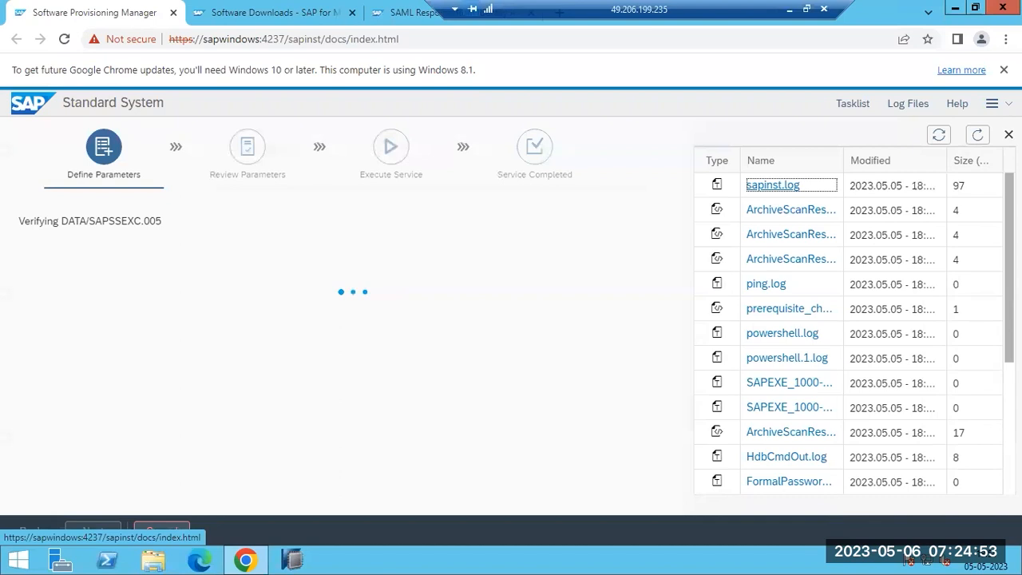
Refresh the log files, reopen sapinst.log, and examine the EXPORT_4 warning by highlighting its lines before closing the log.
{"action": "left_click", "coordinate": [978, 136]}
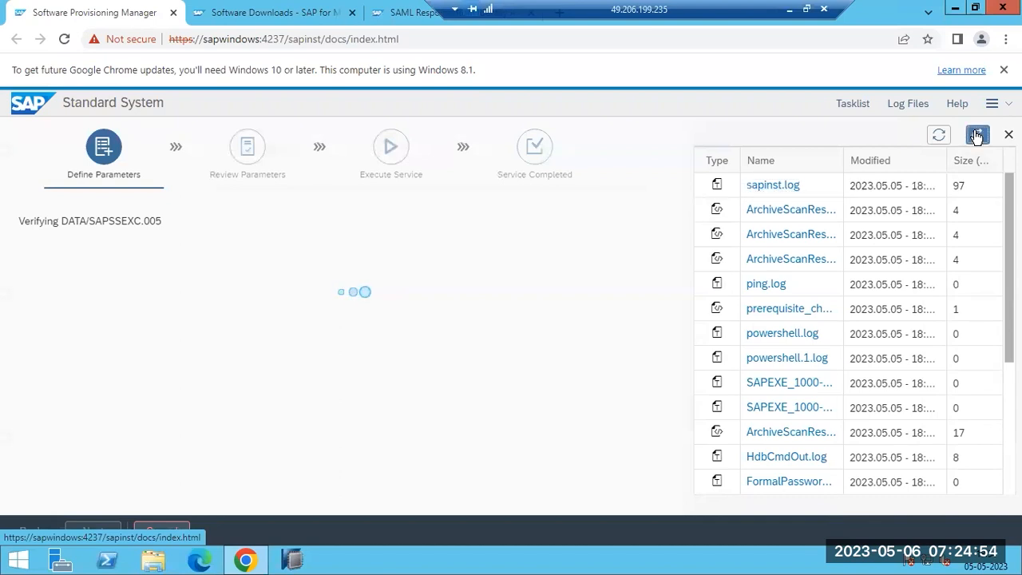
{"action": "left_click", "coordinate": [772, 185]}
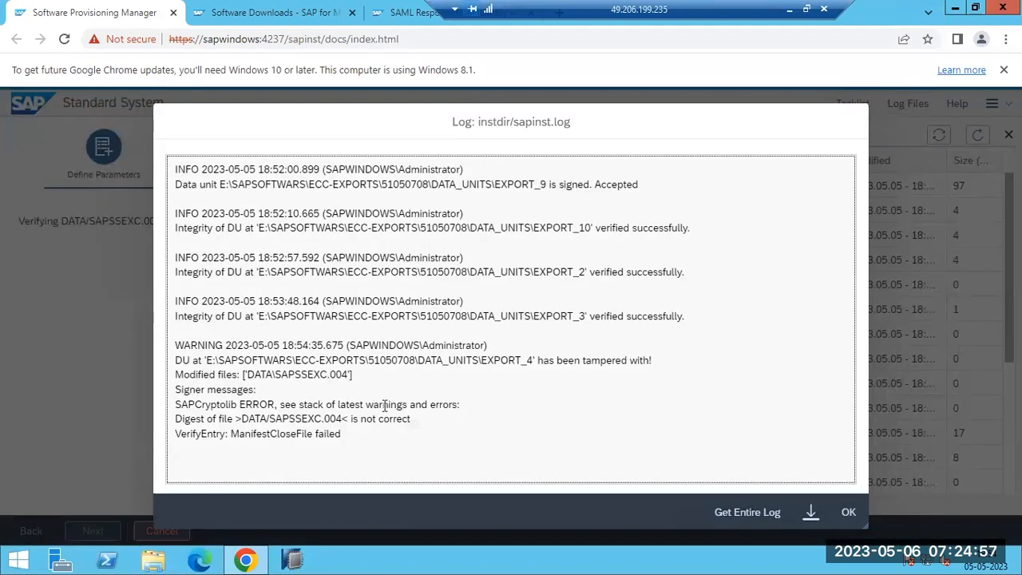
{"action": "left_click_drag", "start_coordinate": [507, 360], "coordinate": [656, 362]}
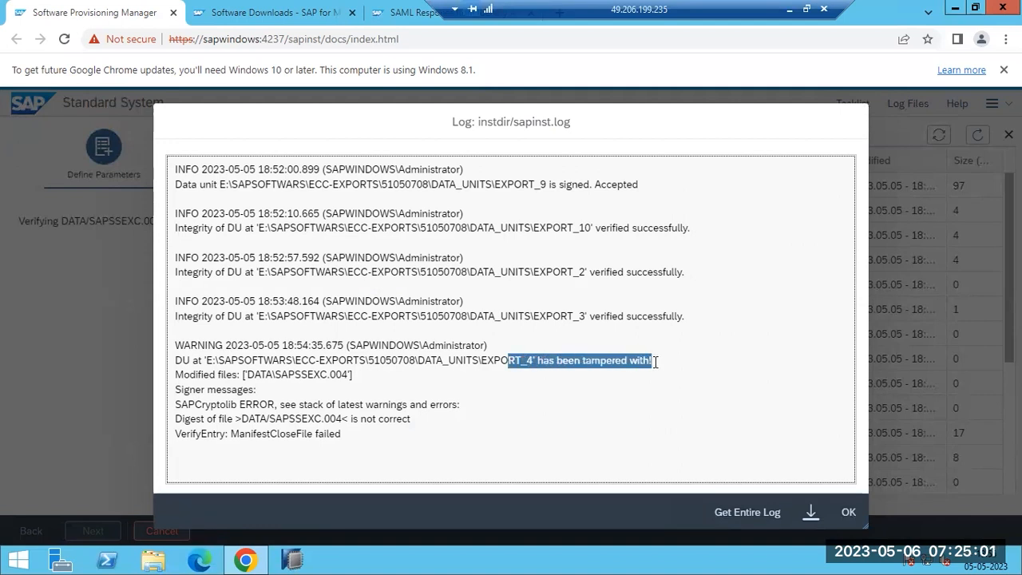
{"action": "left_click_drag", "start_coordinate": [281, 374], "coordinate": [474, 413]}
{"action": "left_click", "coordinate": [342, 420]}
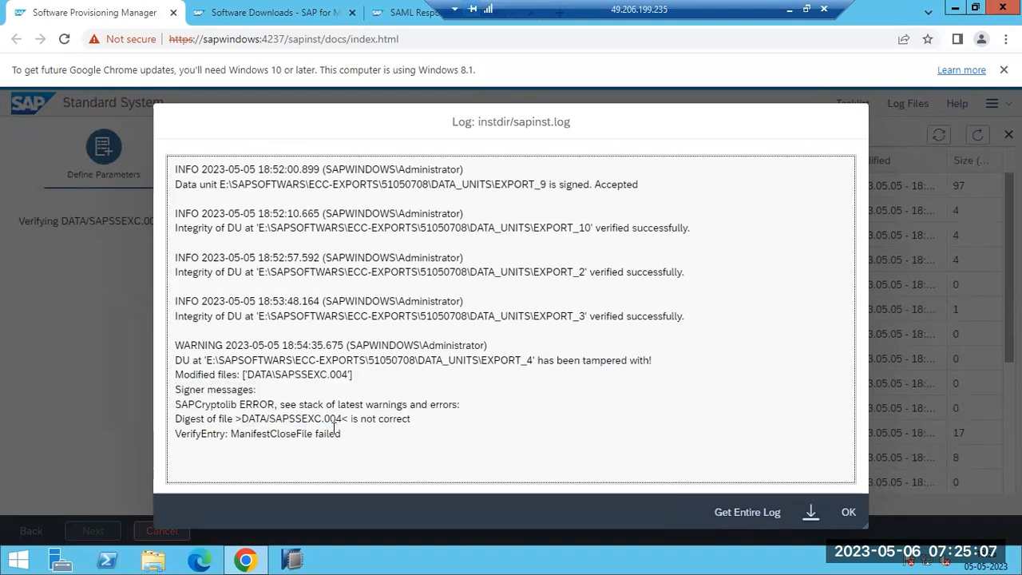
{"action": "left_click_drag", "start_coordinate": [345, 439], "coordinate": [183, 361]}
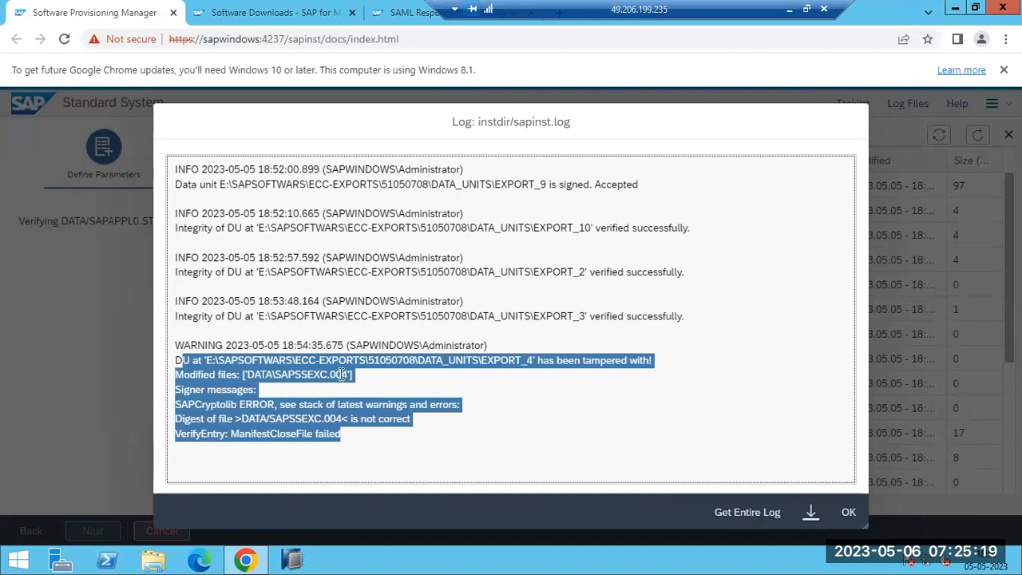
{"action": "double_click", "coordinate": [526, 360]}
{"action": "left_click", "coordinate": [849, 513]}
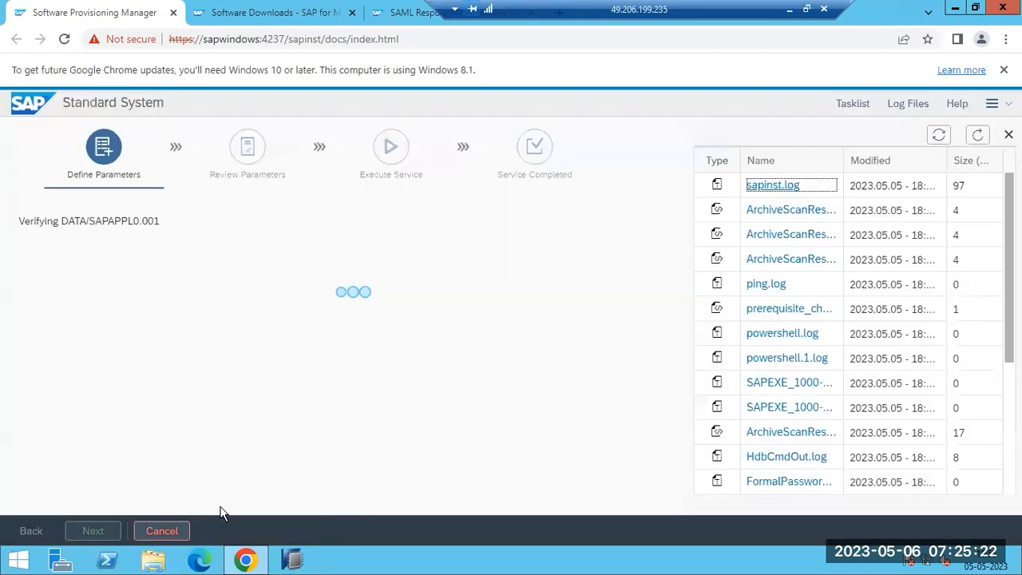
Inspect the EXPORT_4 folder under E:\SAPSOFTWARS\ECC-EXPORTS\51050708\DATA_UNITS, return to the SAP (E:) drive, and close the file explorer.
{"action": "left_click", "coordinate": [154, 560]}
{"action": "double_click", "coordinate": [412, 366]}
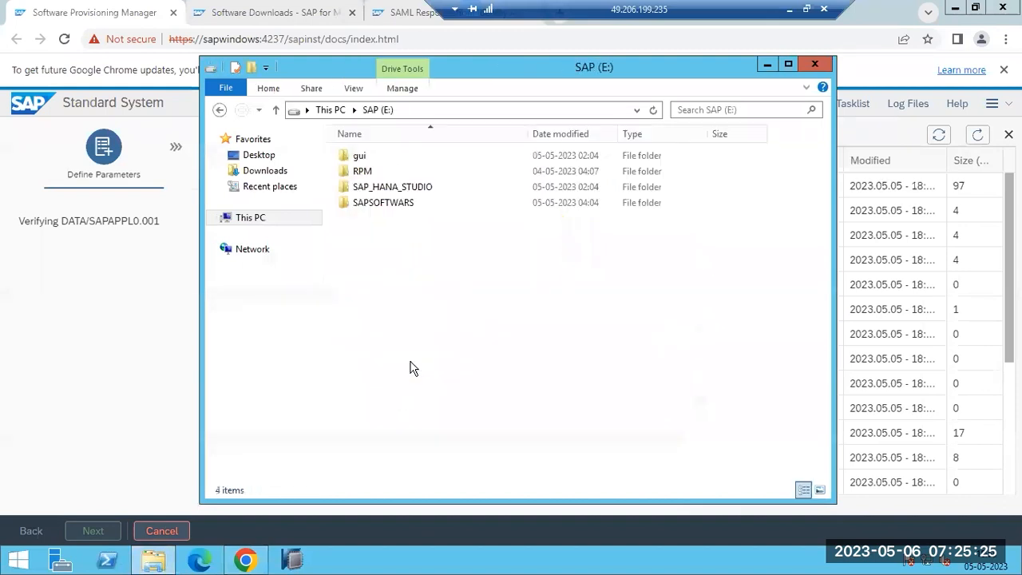
{"action": "double_click", "coordinate": [371, 203]}
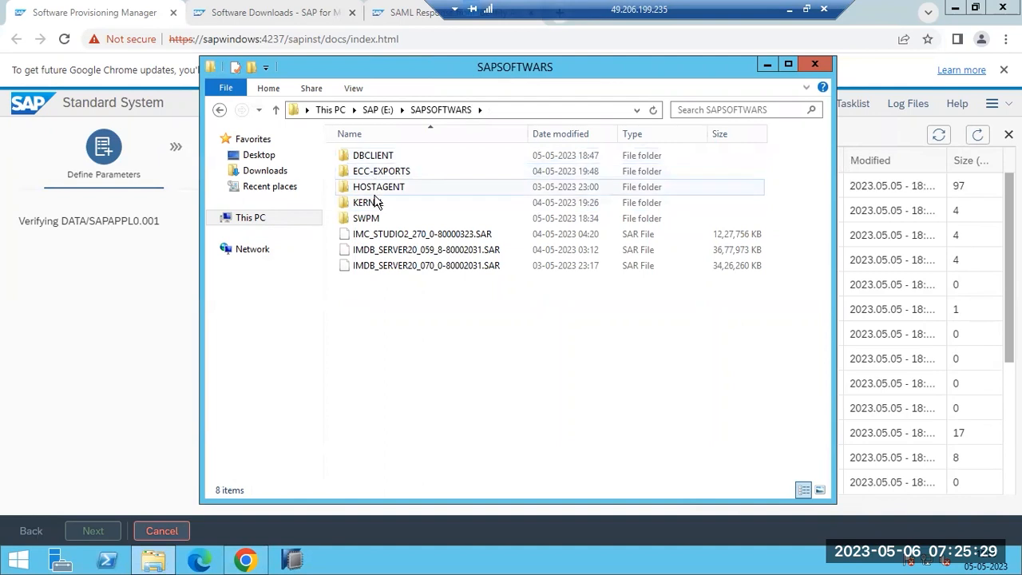
{"action": "double_click", "coordinate": [369, 171]}
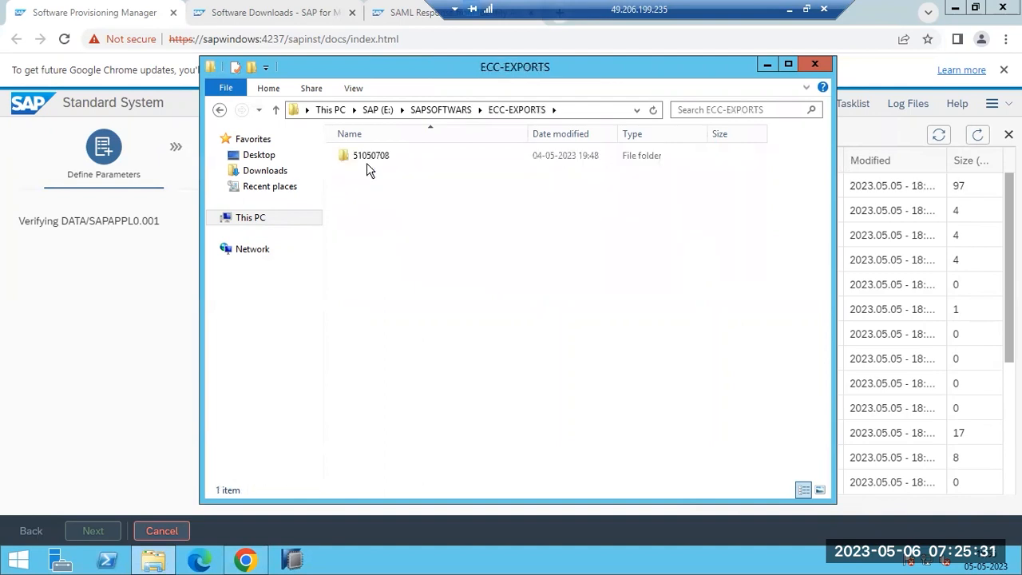
{"action": "double_click", "coordinate": [368, 160]}
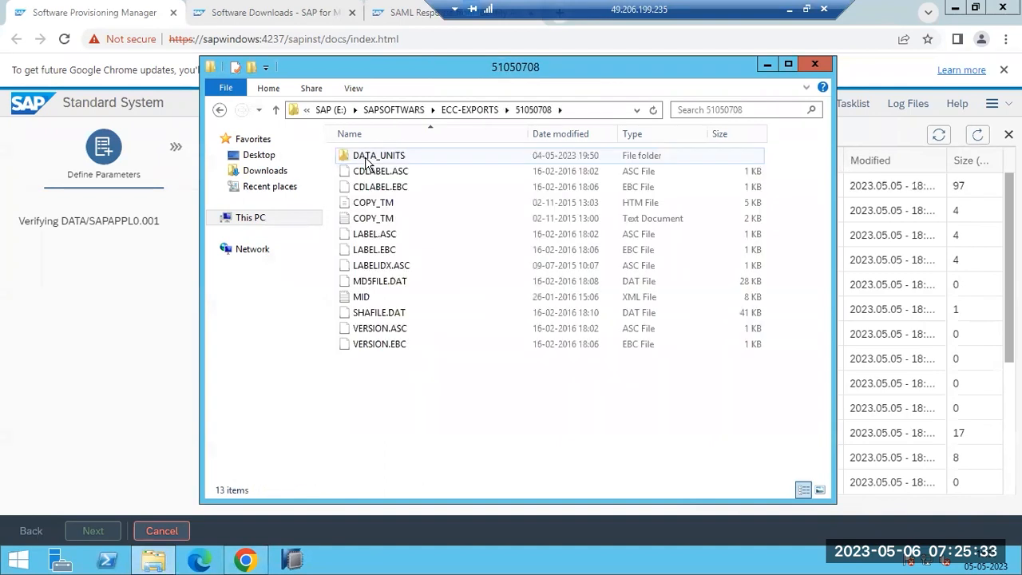
{"action": "double_click", "coordinate": [367, 157]}
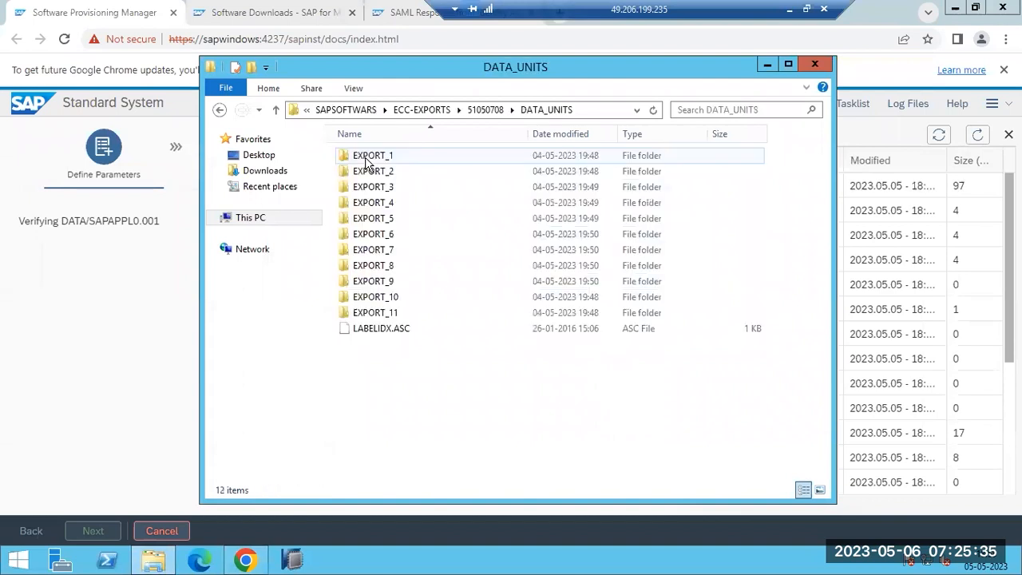
{"action": "double_click", "coordinate": [375, 203]}
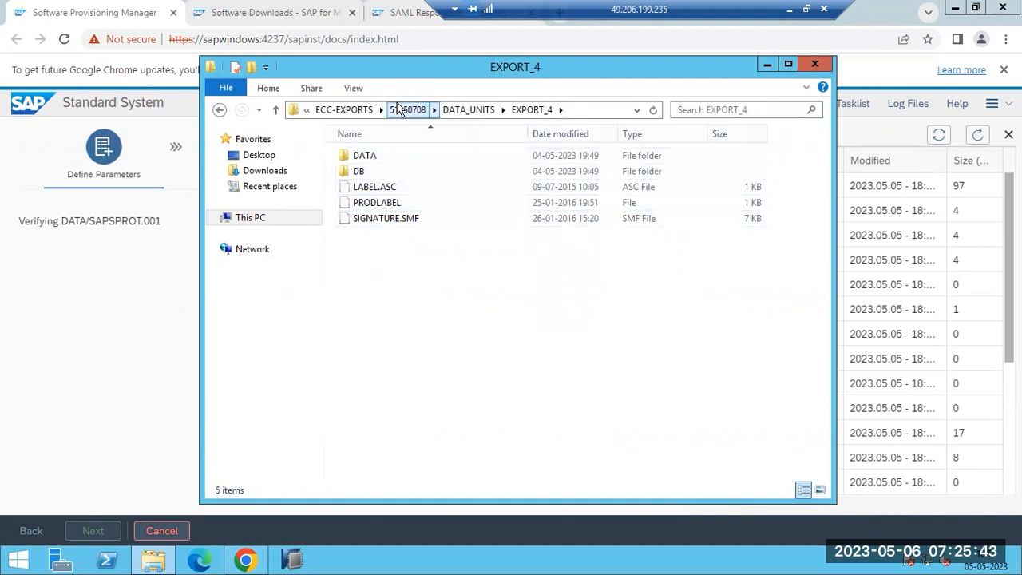
{"action": "left_click", "coordinate": [359, 107]}
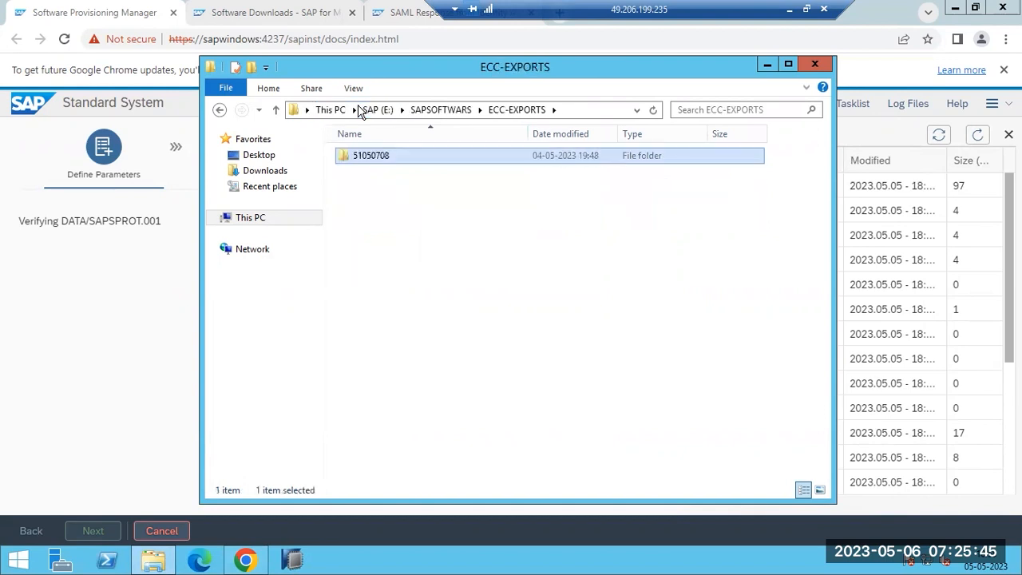
{"action": "left_click", "coordinate": [379, 110]}
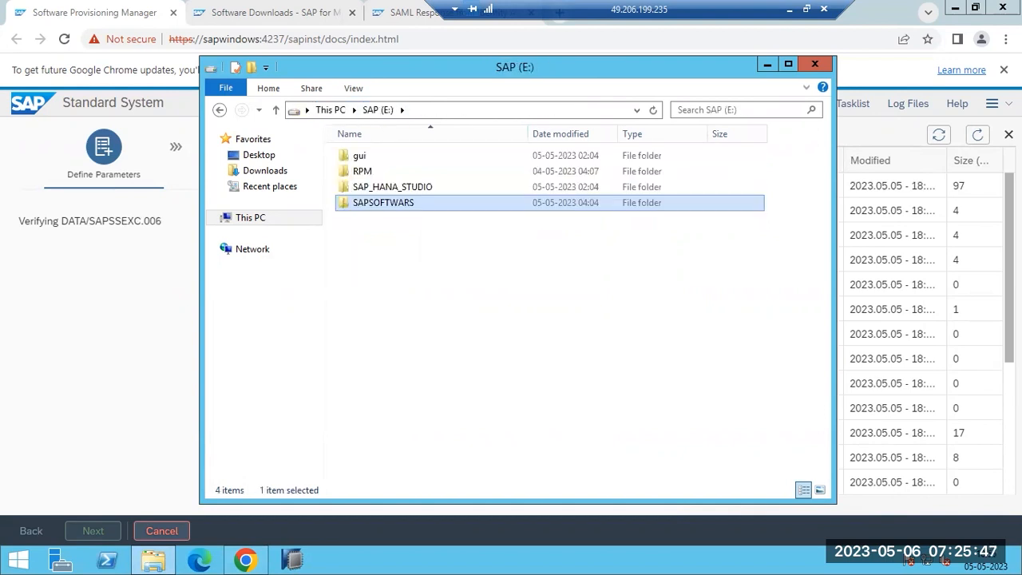
{"action": "left_click", "coordinate": [815, 64]}
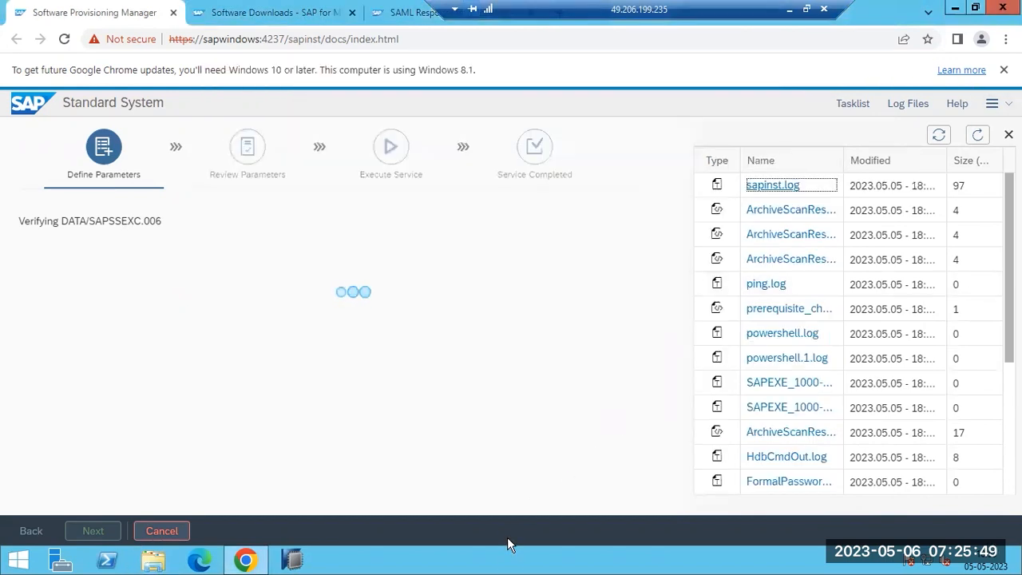
Open Task Manager on the remote server to check its resource usage.
{"action": "right_click", "coordinate": [514, 567]}
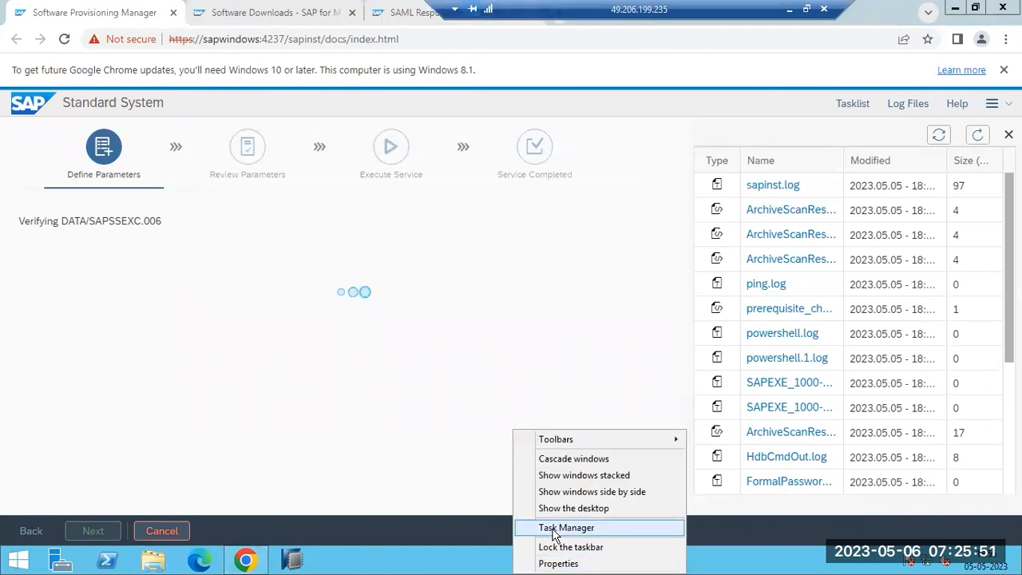
{"action": "left_click", "coordinate": [555, 529]}
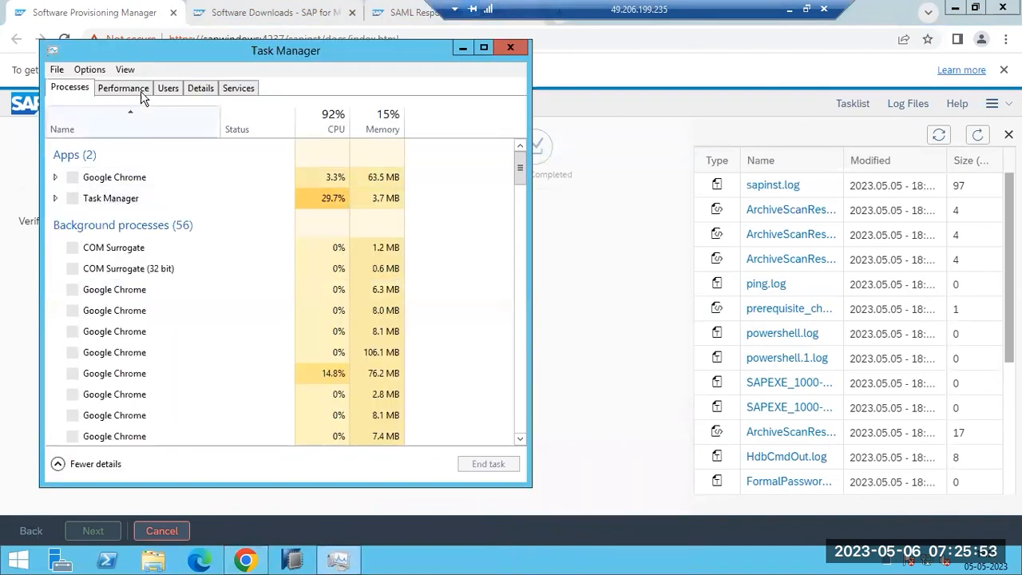
Check the CPU and memory usage per logged-on user in Task Manager and close it.
{"action": "left_click", "coordinate": [167, 89]}
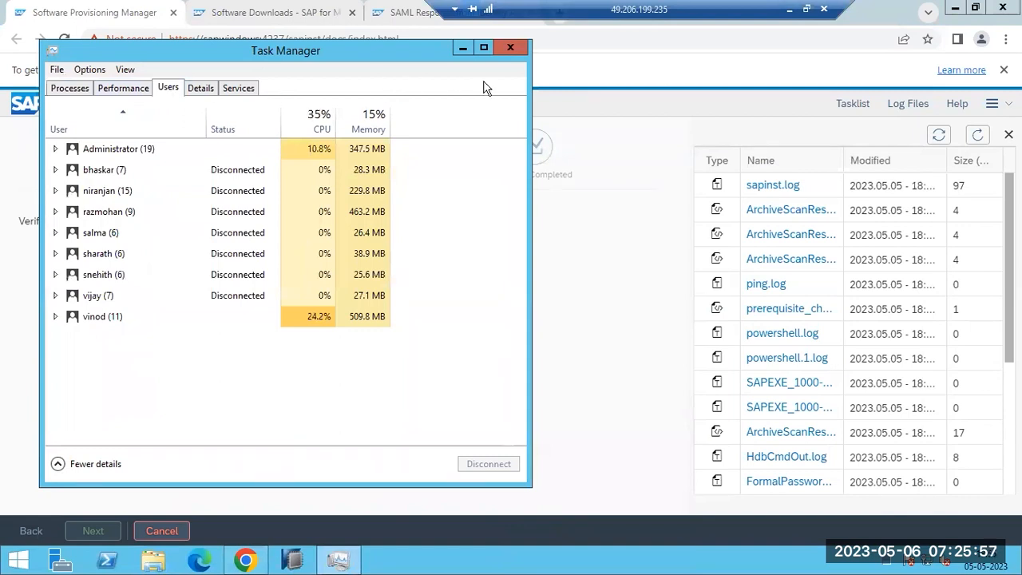
{"action": "left_click_drag", "start_coordinate": [162, 56], "coordinate": [201, 112]}
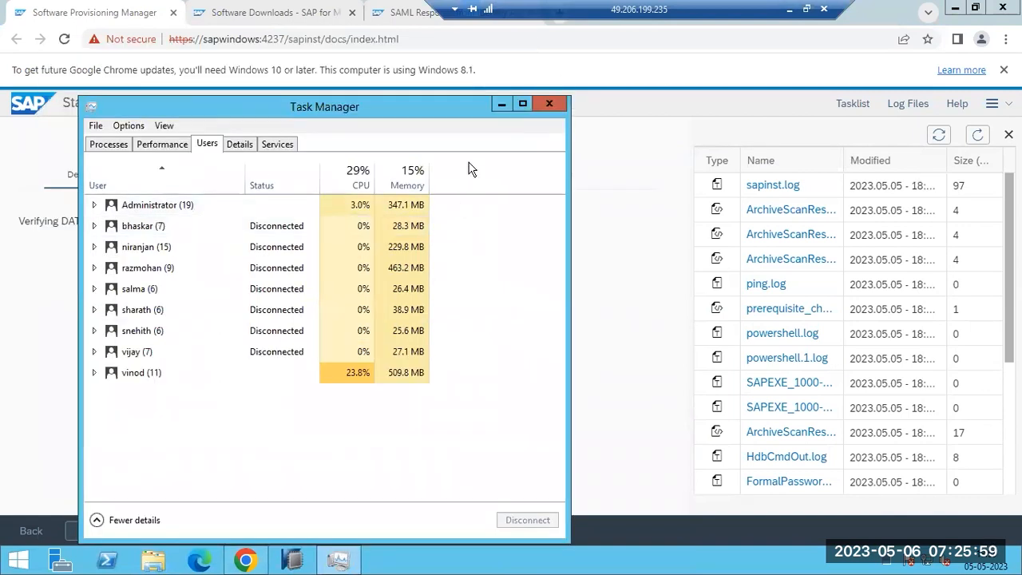
{"action": "left_click", "coordinate": [549, 104]}
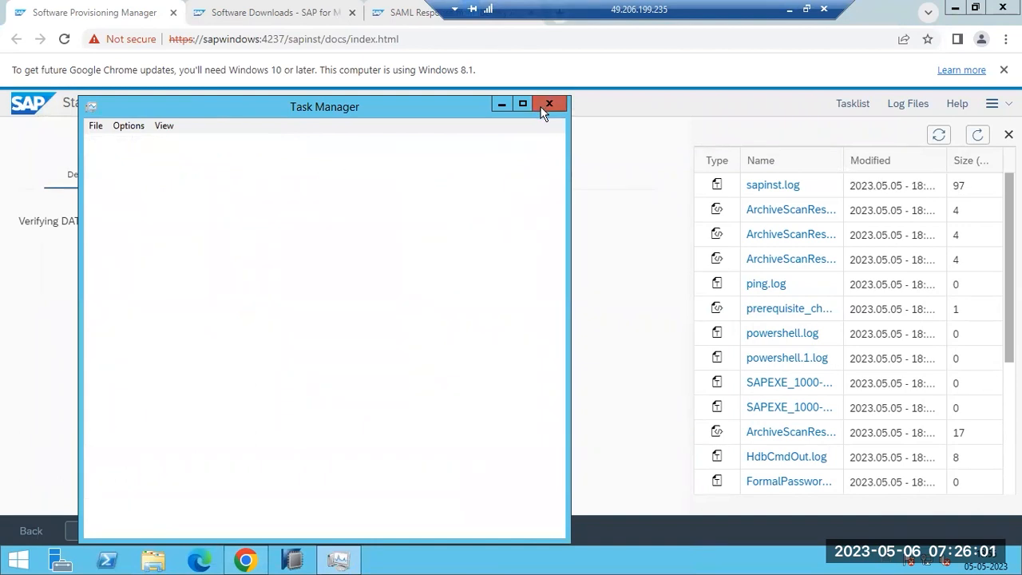
Refresh the installation log list and review the data unit integrity entries in sapinst.log.
{"action": "left_click", "coordinate": [979, 136]}
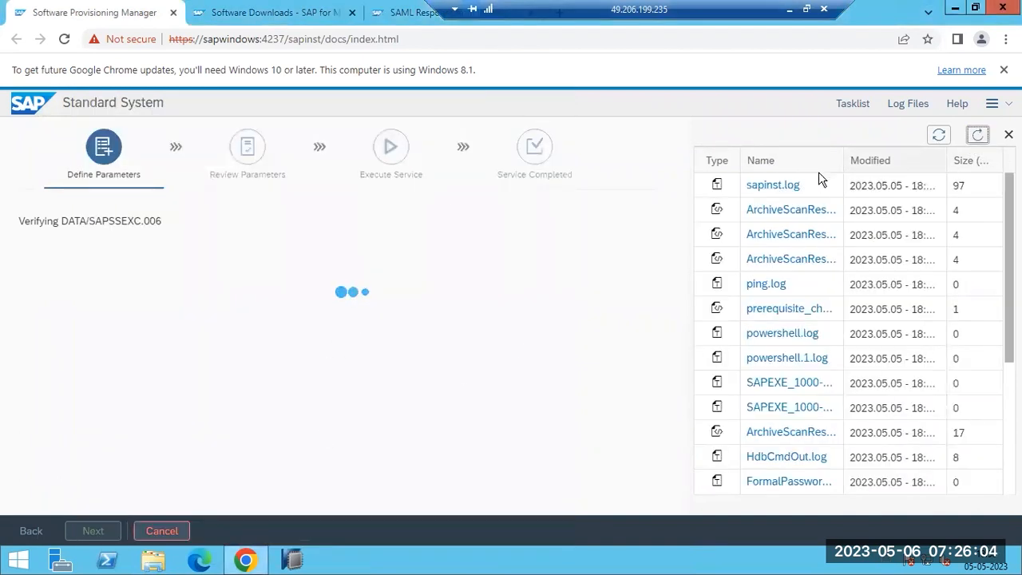
{"action": "left_click", "coordinate": [769, 186]}
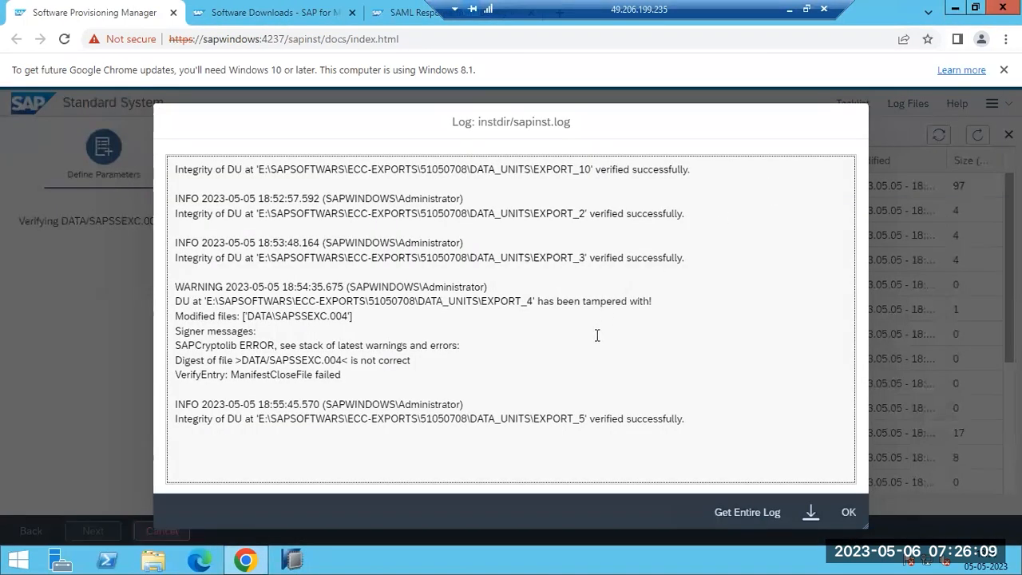
{"action": "double_click", "coordinate": [615, 421]}
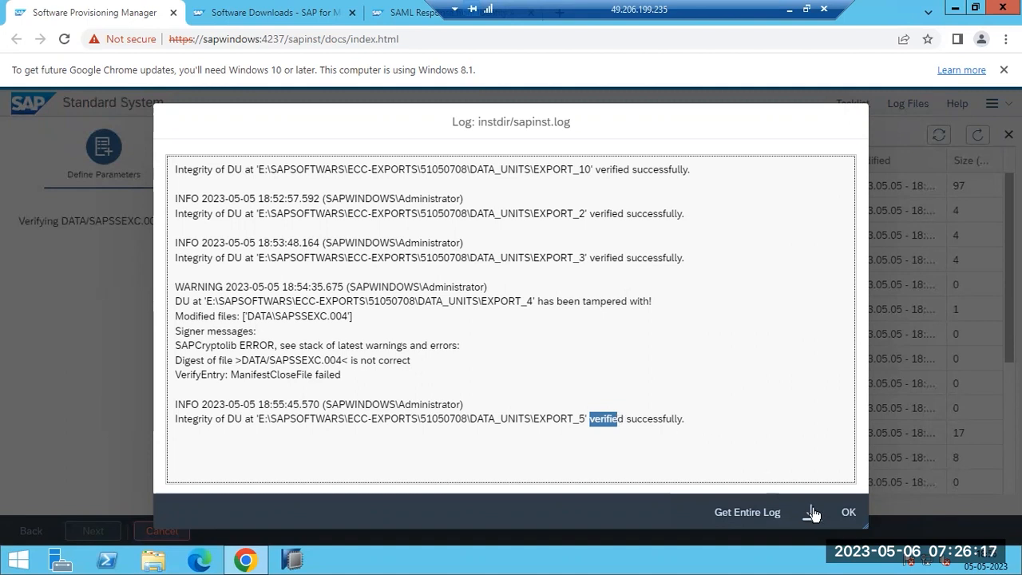
{"action": "left_click", "coordinate": [850, 515]}
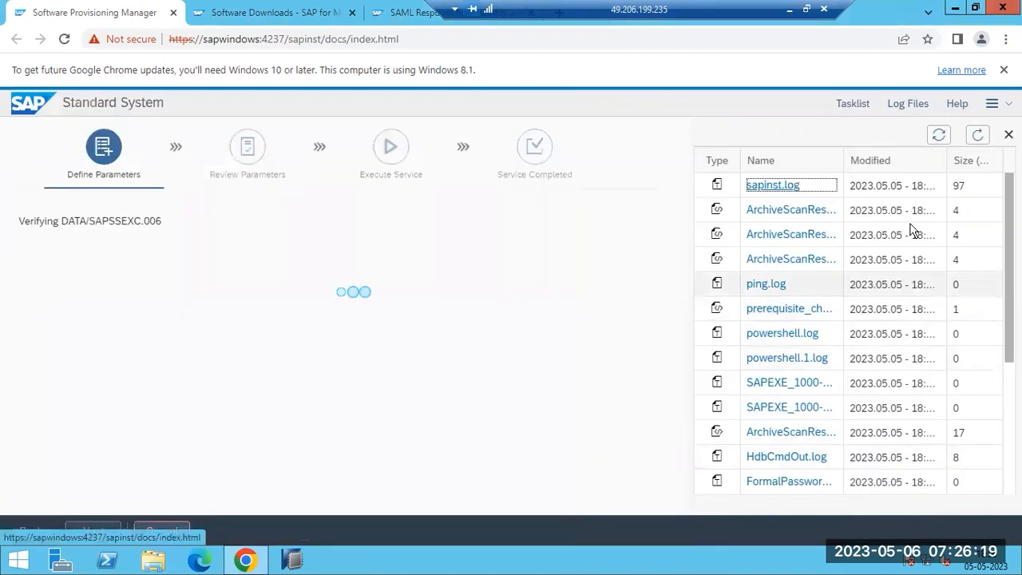
{"action": "left_click", "coordinate": [979, 135]}
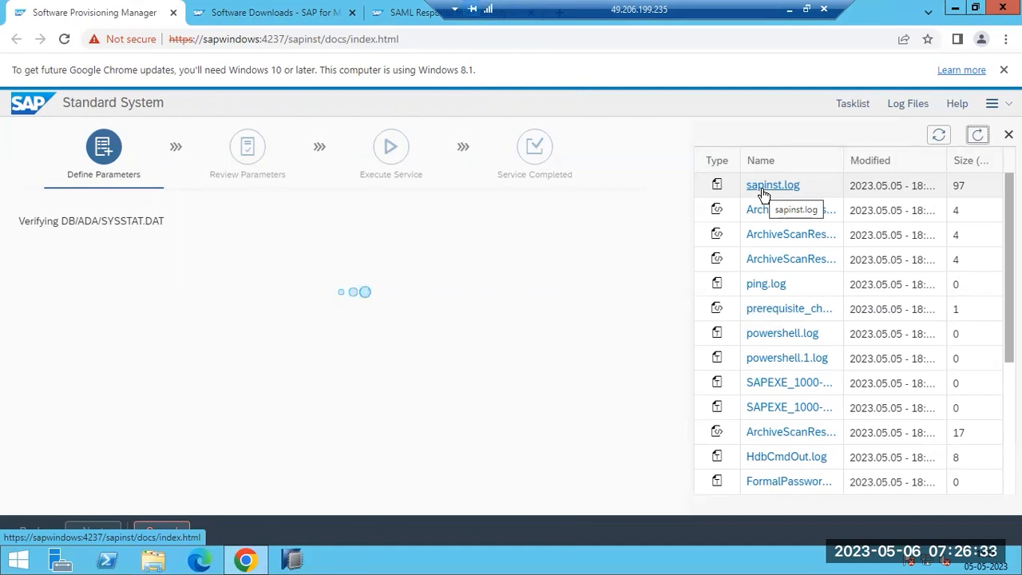
{"action": "left_click", "coordinate": [977, 136]}
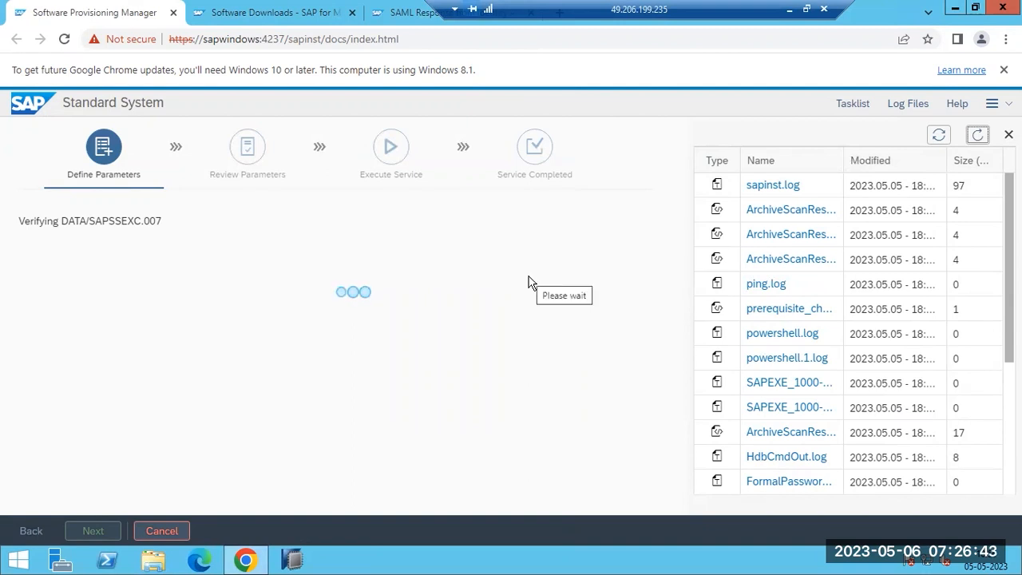
{"action": "left_click", "coordinate": [144, 562]}
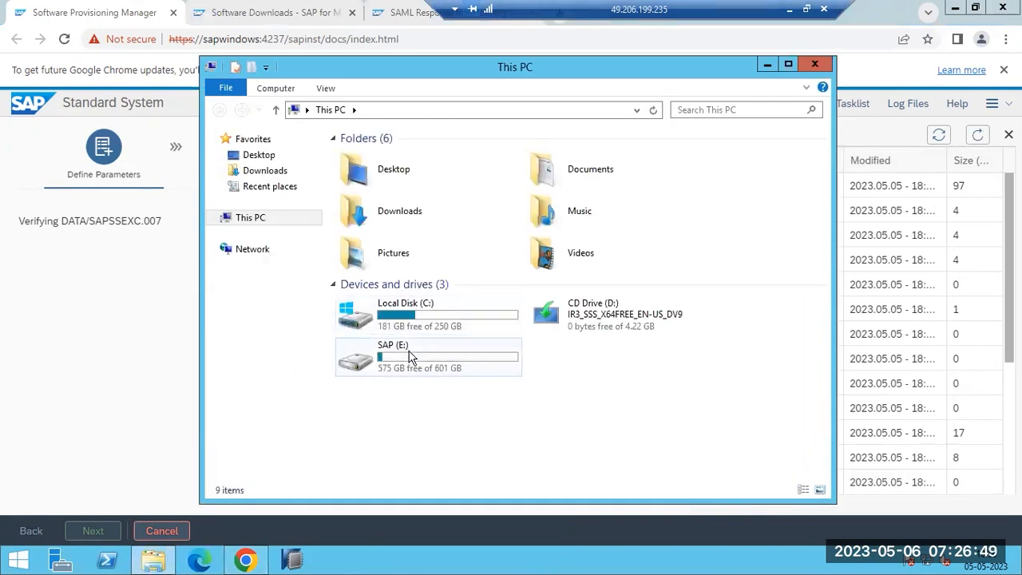
{"action": "left_click", "coordinate": [814, 66]}
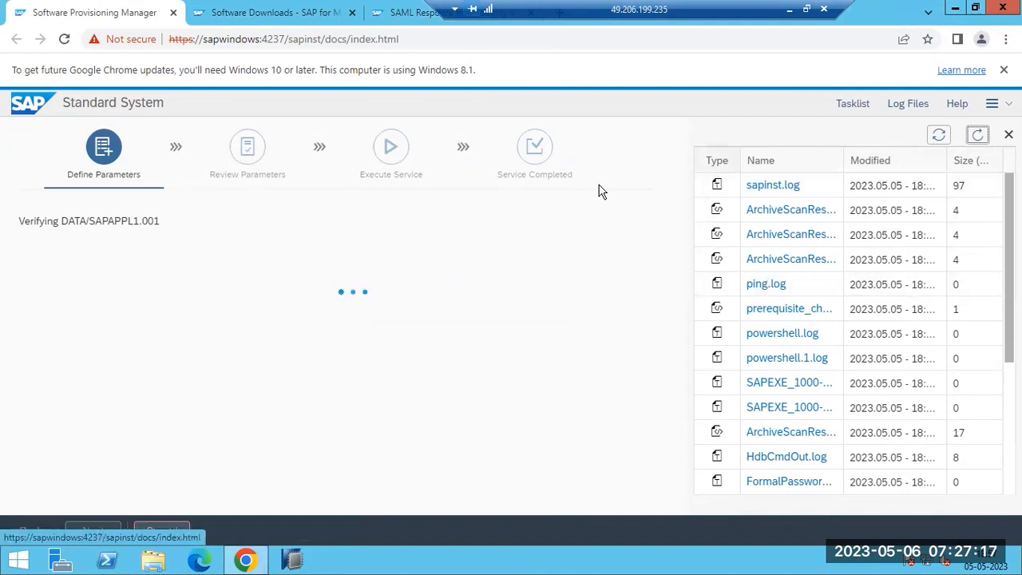
Close the SAML Response browser tab and return the SAP for Me tab to its home page.
{"action": "left_click", "coordinate": [310, 14]}
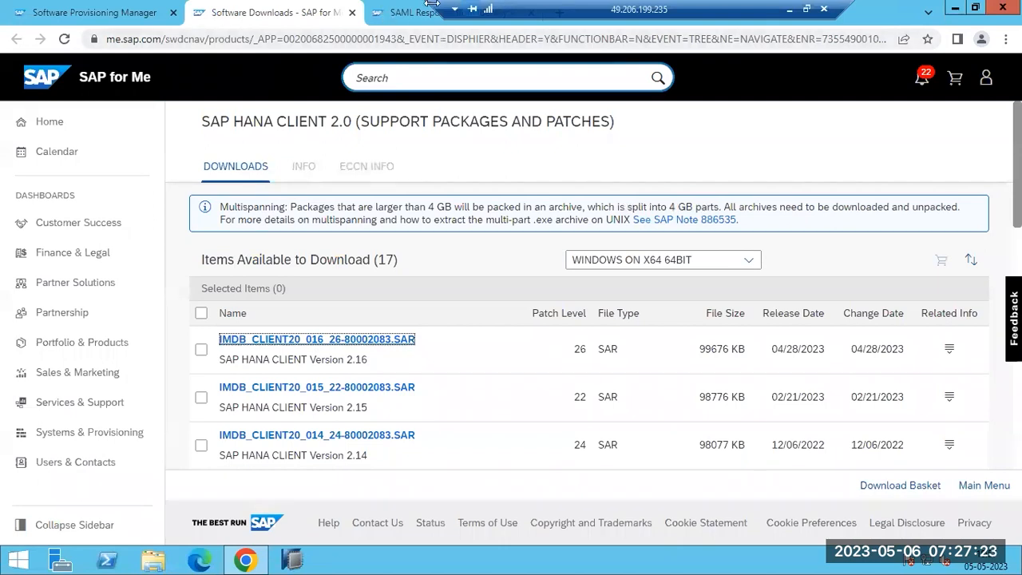
{"action": "left_click_drag", "start_coordinate": [511, 9], "coordinate": [676, 8]}
{"action": "left_click", "coordinate": [531, 12]}
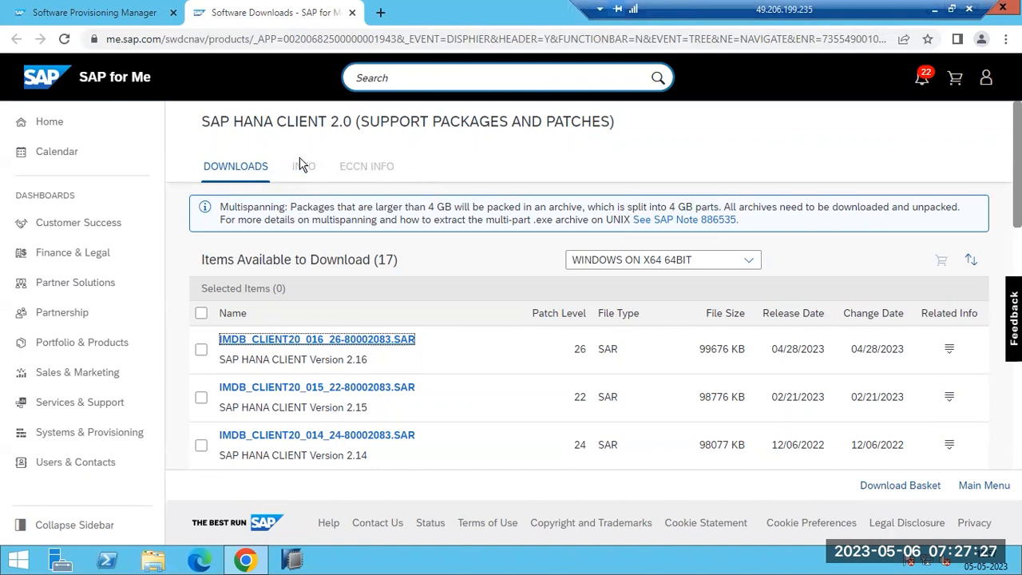
{"action": "left_click", "coordinate": [376, 78]}
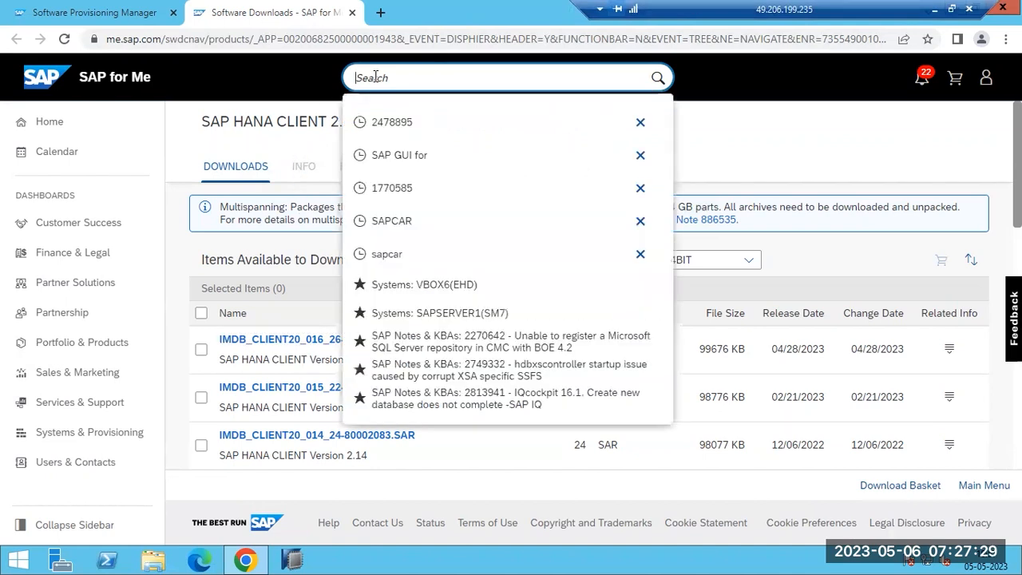
{"action": "left_click", "coordinate": [62, 124]}
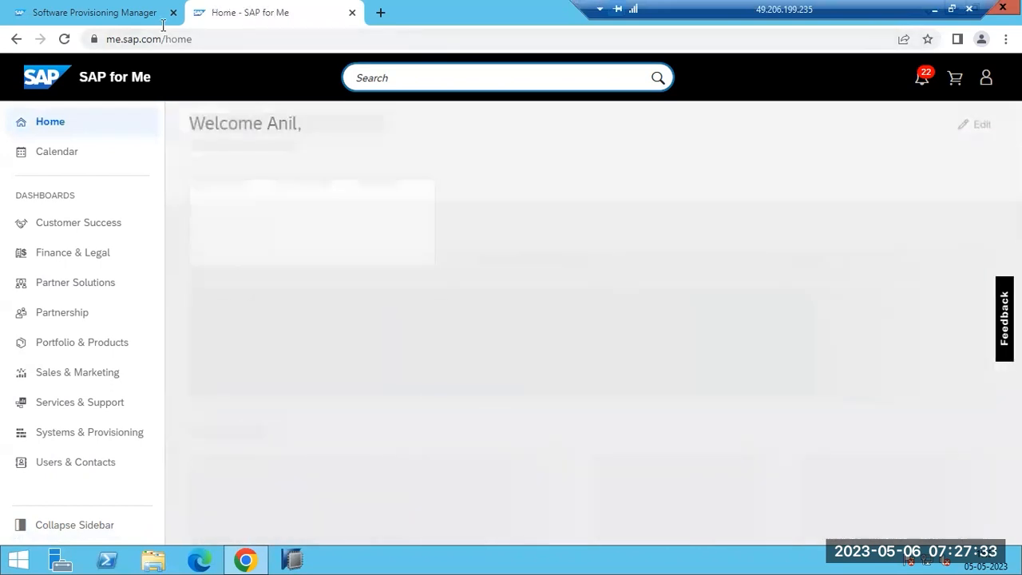
Refresh the provisioning log list and copy the EXPORT_4 tampering warning text from sapinst.log.
{"action": "left_click", "coordinate": [79, 13]}
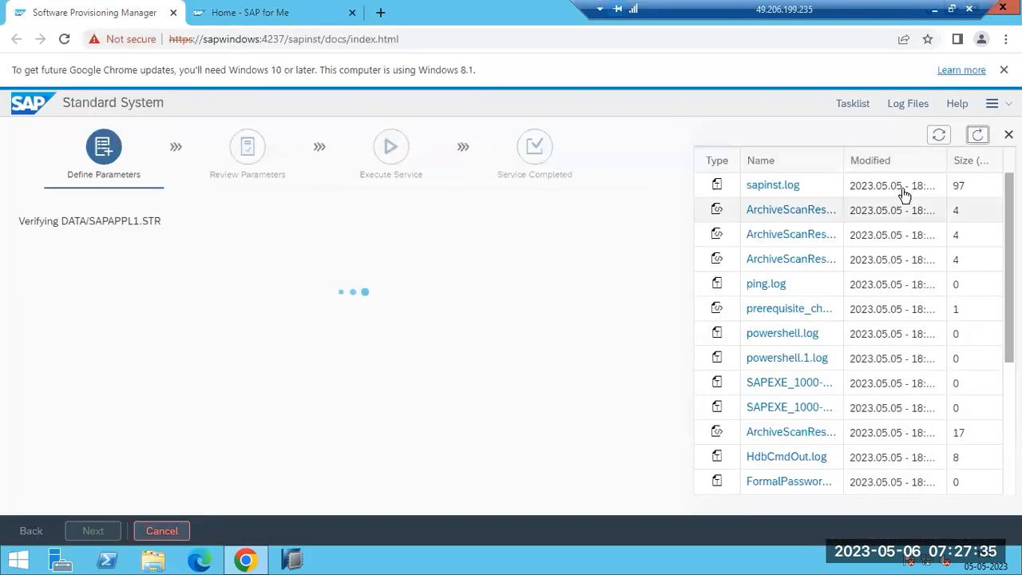
{"action": "left_click", "coordinate": [980, 136]}
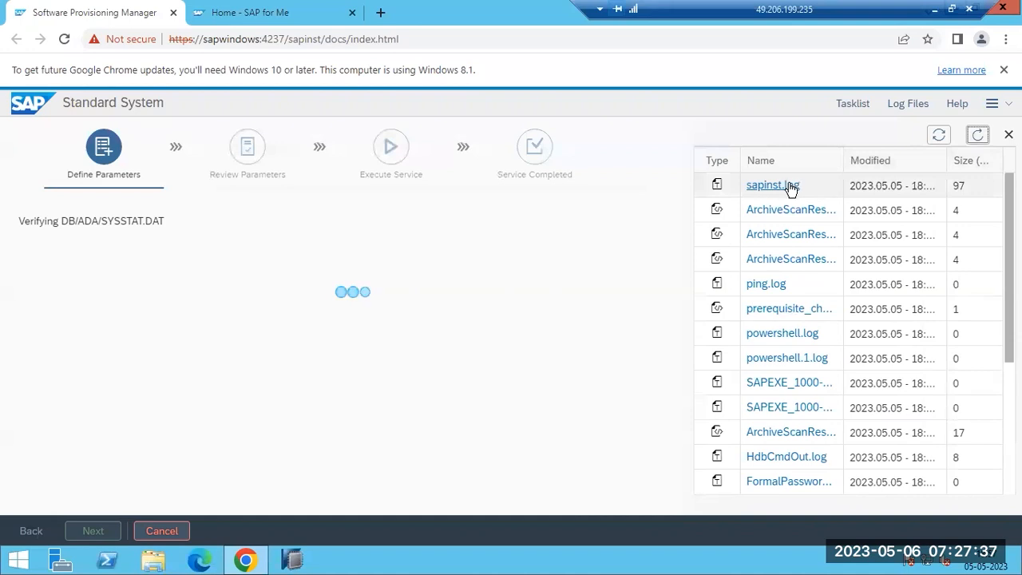
{"action": "left_click", "coordinate": [787, 184]}
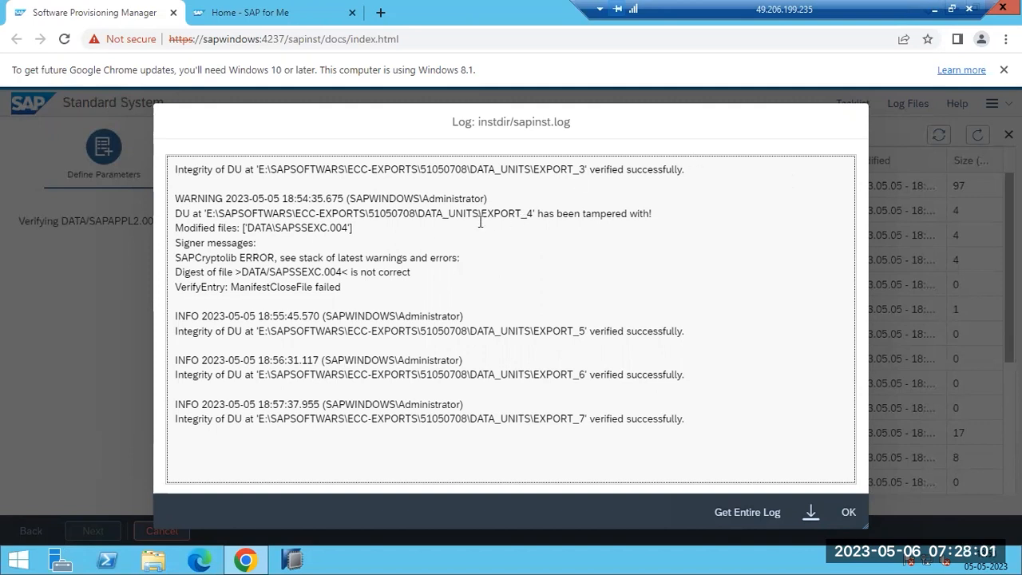
{"action": "left_click_drag", "start_coordinate": [425, 213], "coordinate": [470, 286]}
{"action": "key", "text": "ctrl+c"}
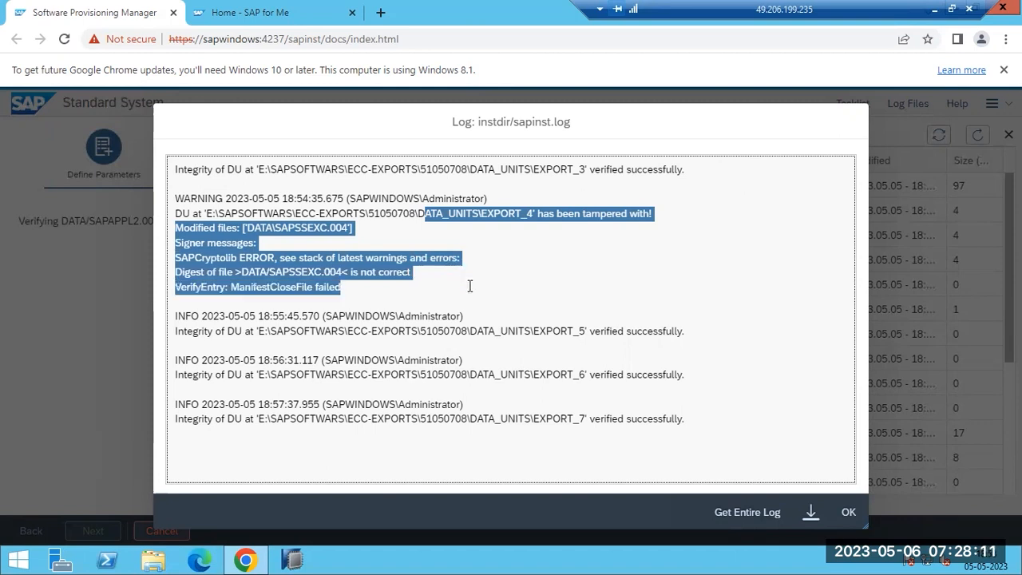
{"action": "left_click", "coordinate": [847, 515]}
Search Google for the copied warning text and read the "Error of SAPCRYPTOLIB" question and its answer.
{"action": "key", "text": "ctrl+t"}
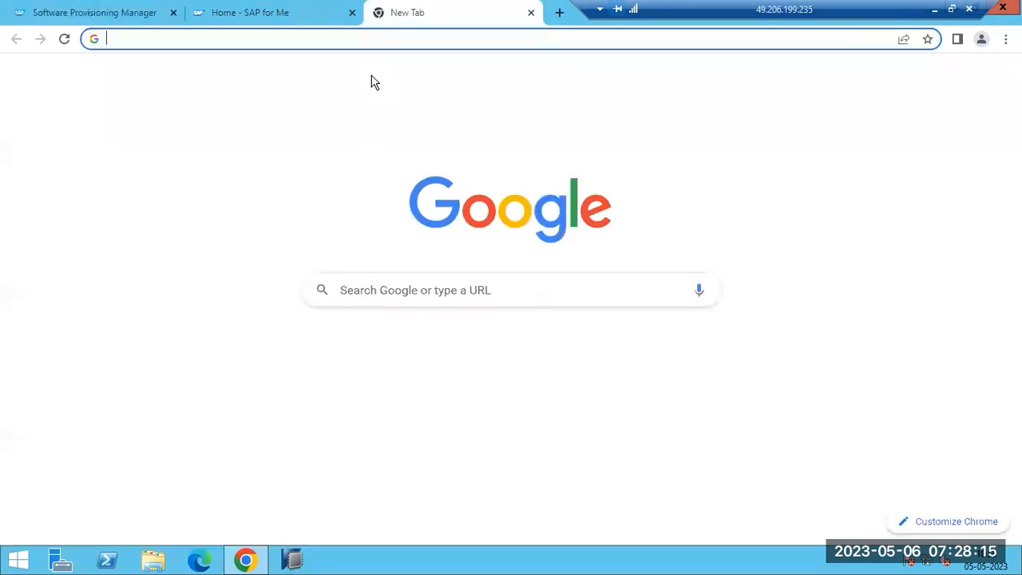
{"action": "key", "text": "ctrl+v"}
{"action": "key", "text": "Return"}
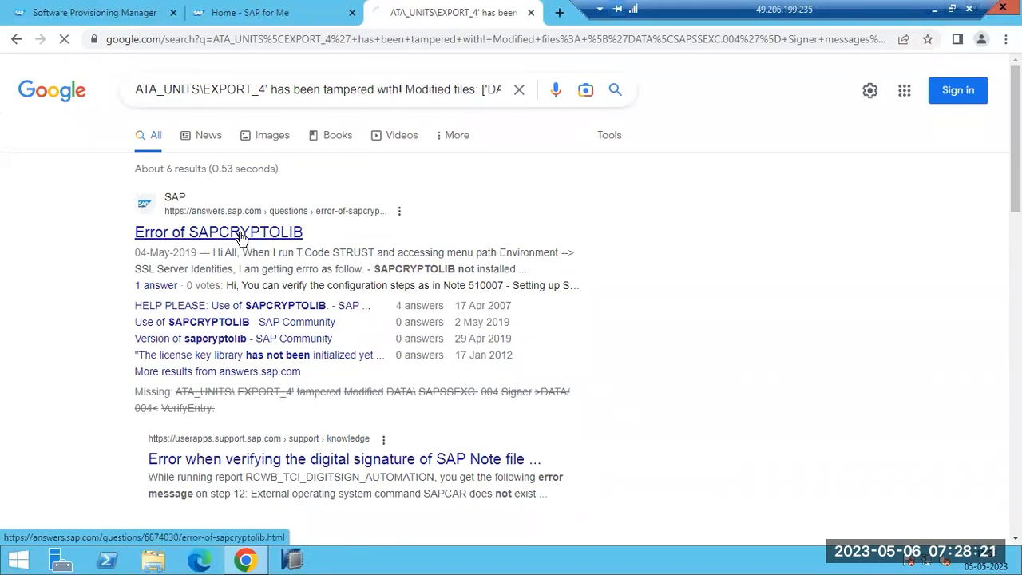
{"action": "left_click", "coordinate": [240, 235]}
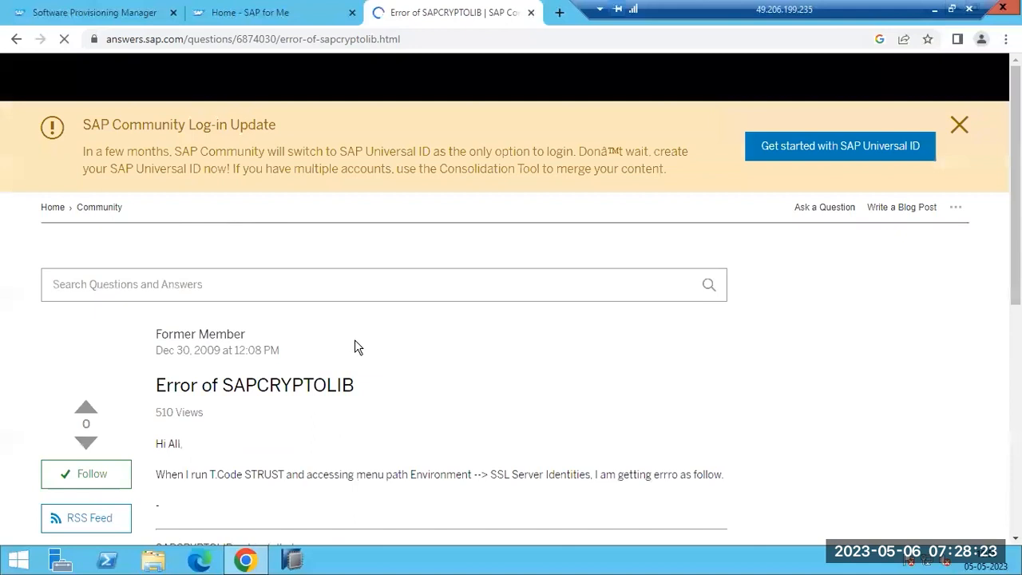
{"action": "scroll", "coordinate": [422, 422], "scroll_direction": "down", "scroll_amount": 4}
{"action": "scroll", "coordinate": [429, 423], "scroll_direction": "down", "scroll_amount": 8}
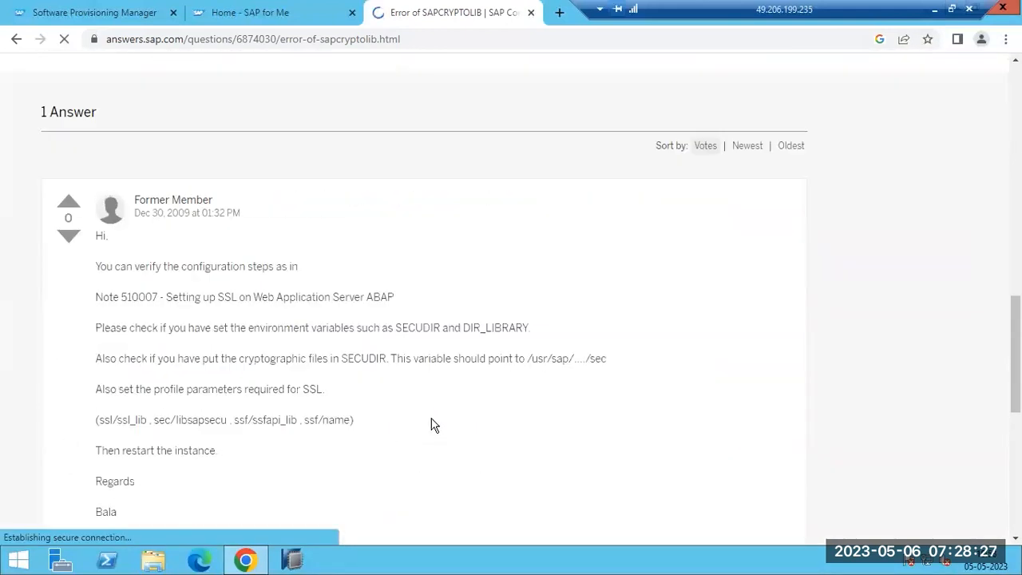
{"action": "scroll", "coordinate": [432, 425], "scroll_direction": "down", "scroll_amount": 6}
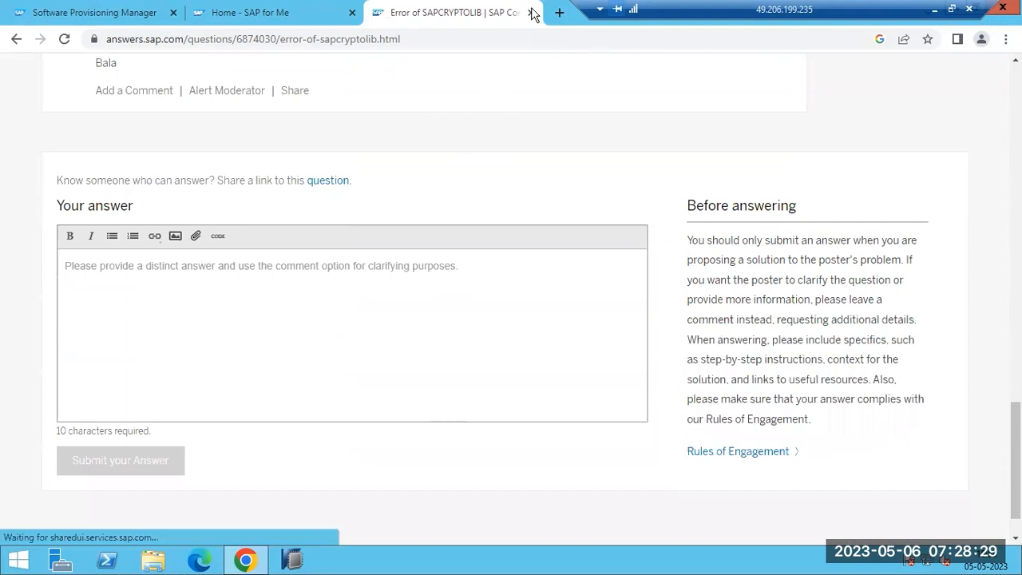
{"action": "left_click", "coordinate": [531, 12]}
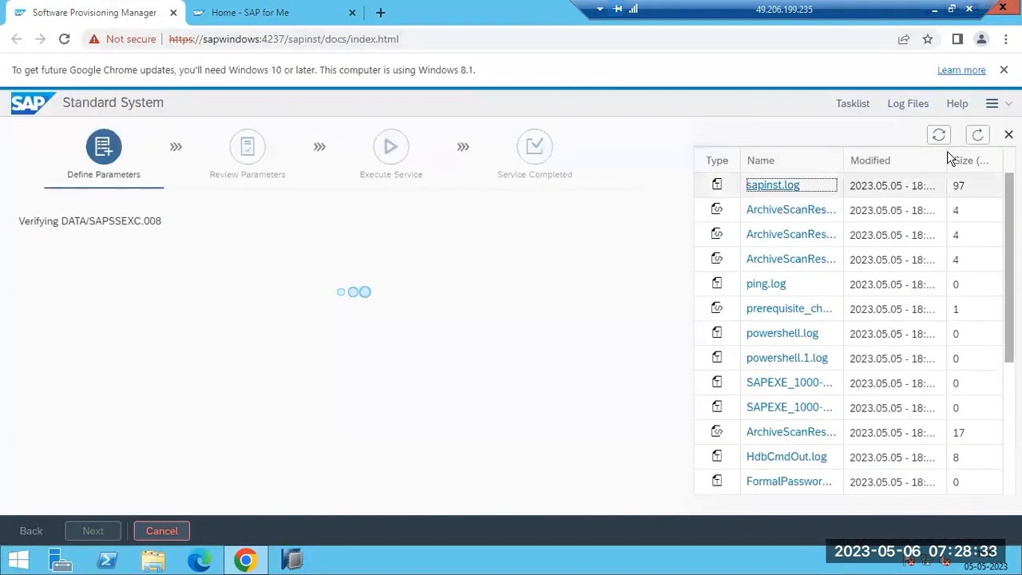
Reload the log list and check the export verification progress in sapinst.log.
{"action": "left_click", "coordinate": [978, 136]}
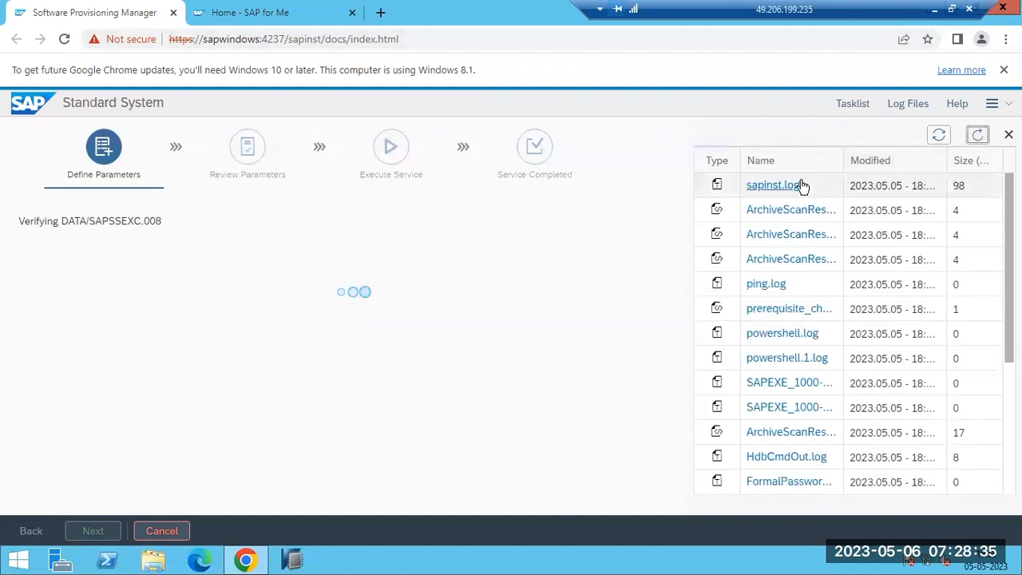
{"action": "left_click", "coordinate": [774, 184]}
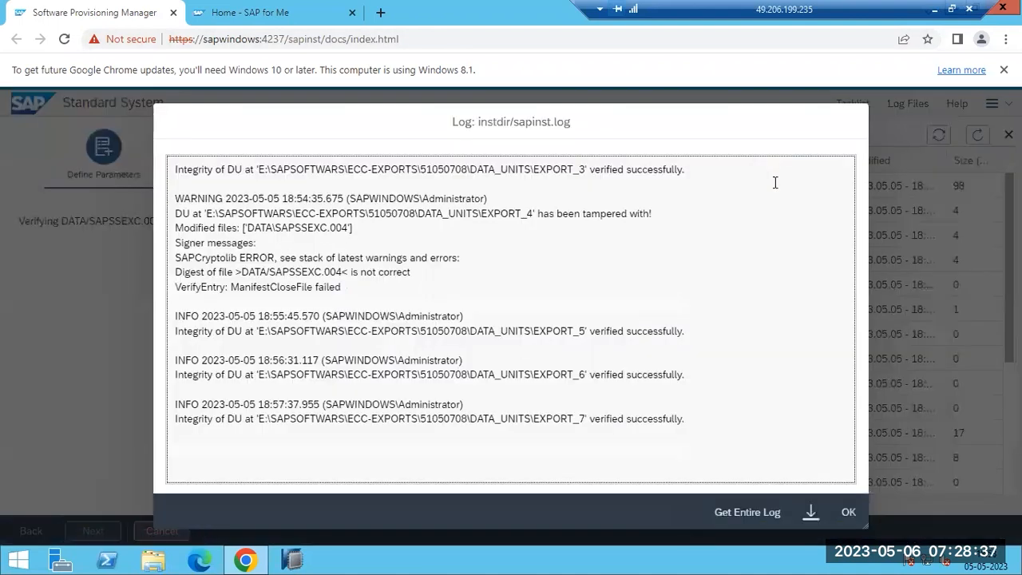
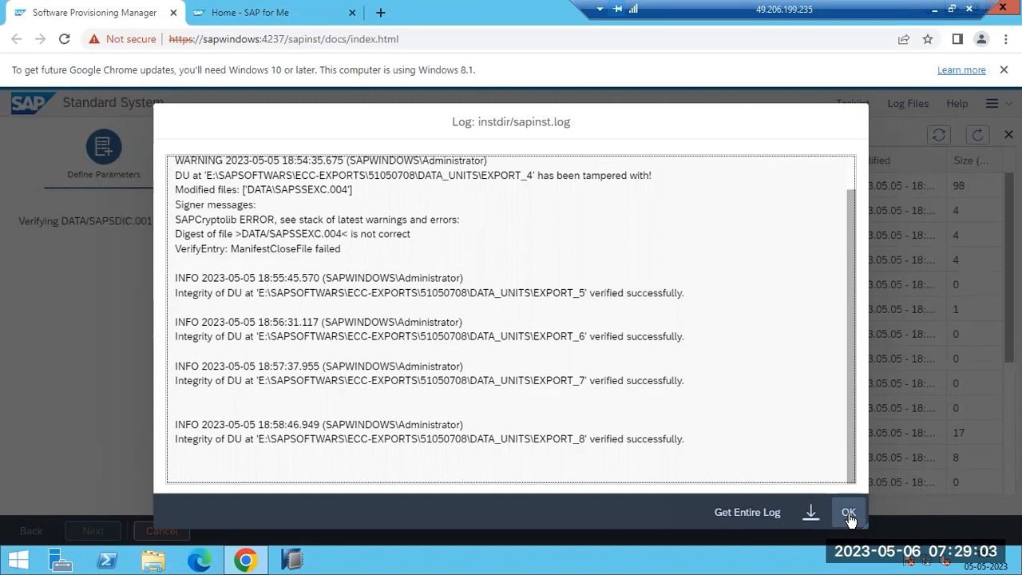
{"action": "left_click", "coordinate": [850, 515]}
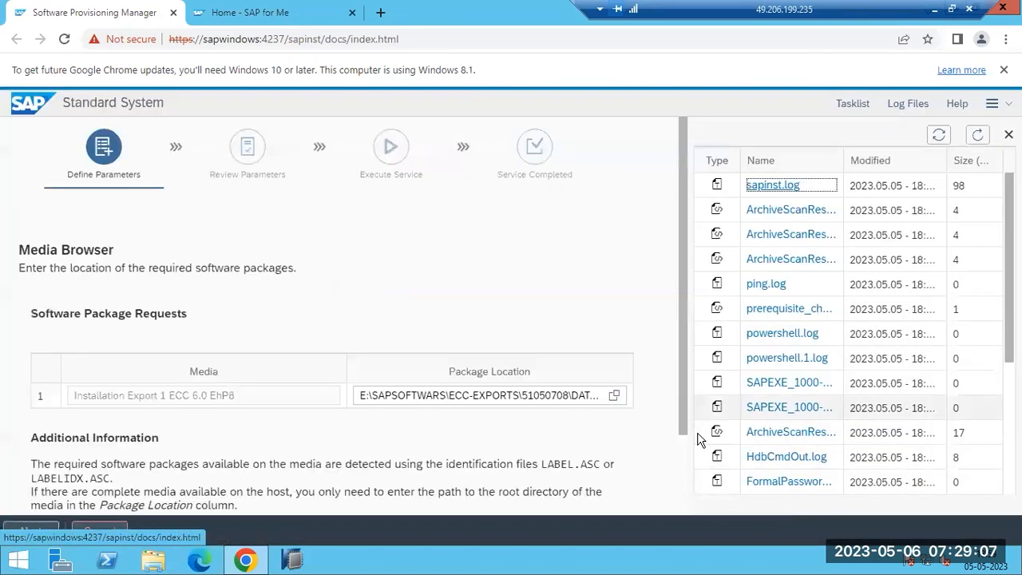
Continue from the Media Browser with the existing package location for Installation Export 1 ECC 6.0 EhP8.
{"action": "scroll", "coordinate": [684, 397], "scroll_direction": "down", "scroll_amount": 2}
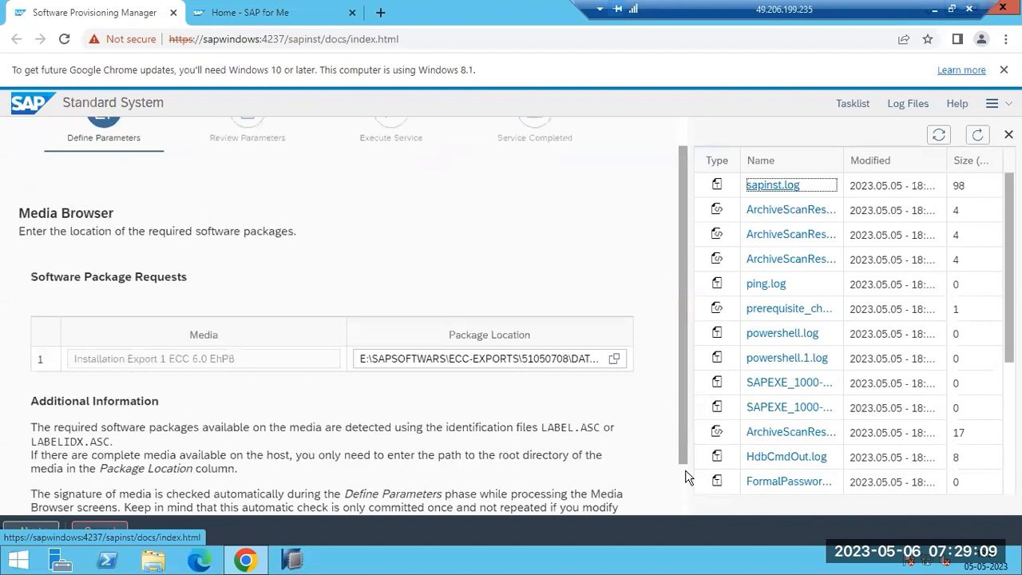
{"action": "left_click", "coordinate": [18, 532]}
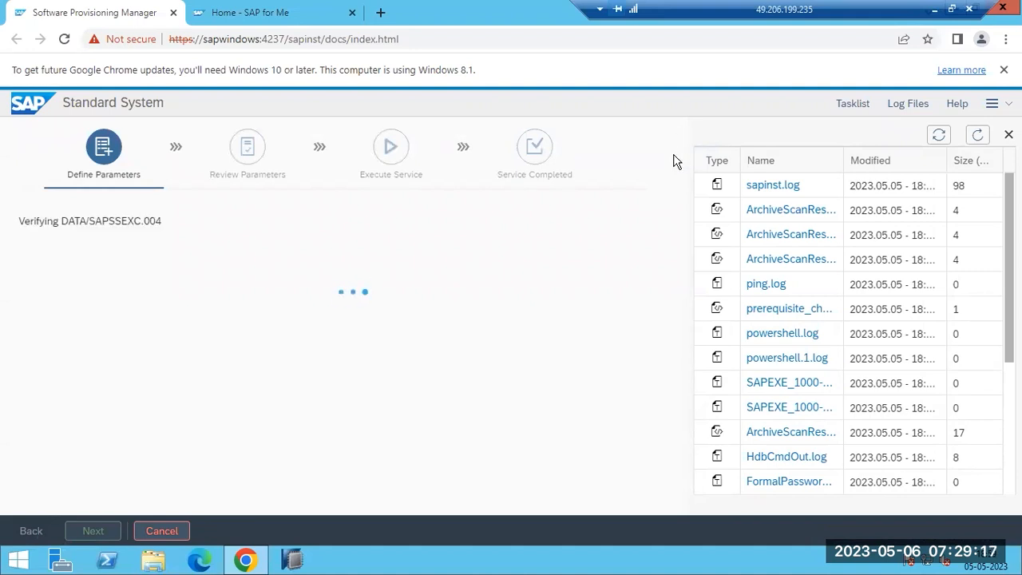
Refresh the log list and review the signature entry for data unit EXPORT_4 in sapinst.log.
{"action": "left_click", "coordinate": [978, 135]}
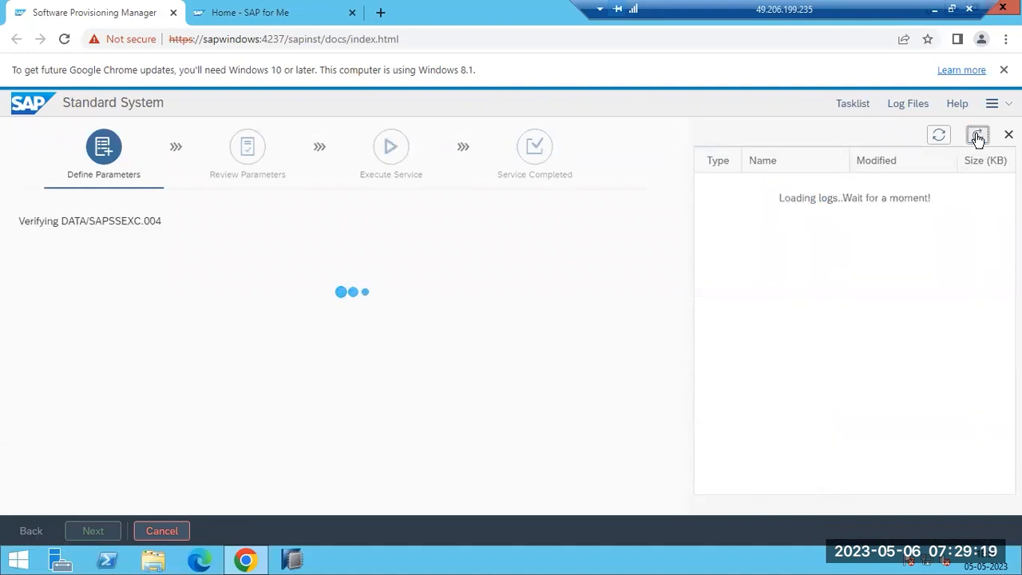
{"action": "left_click", "coordinate": [789, 186]}
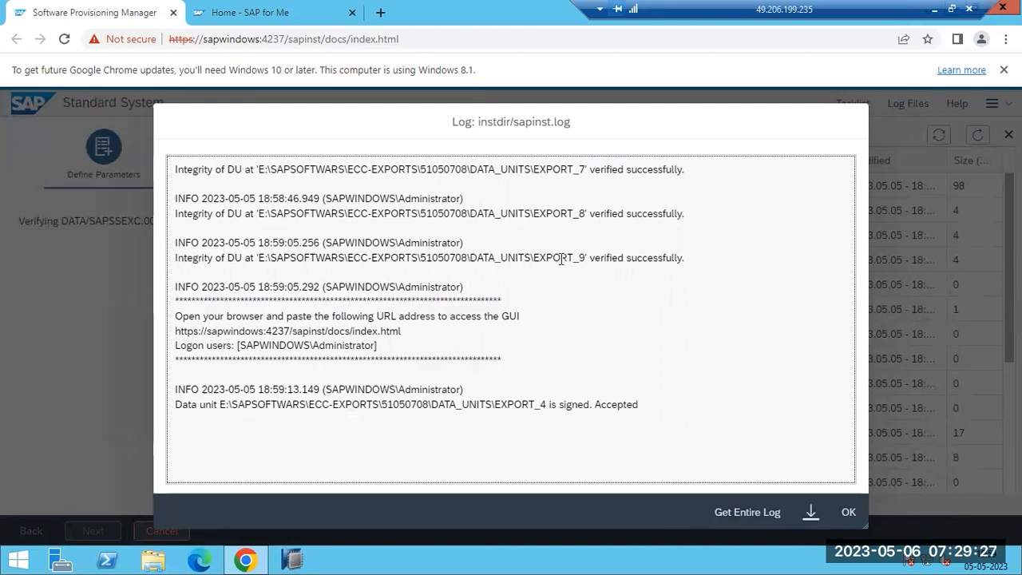
{"action": "left_click_drag", "start_coordinate": [523, 404], "coordinate": [641, 407]}
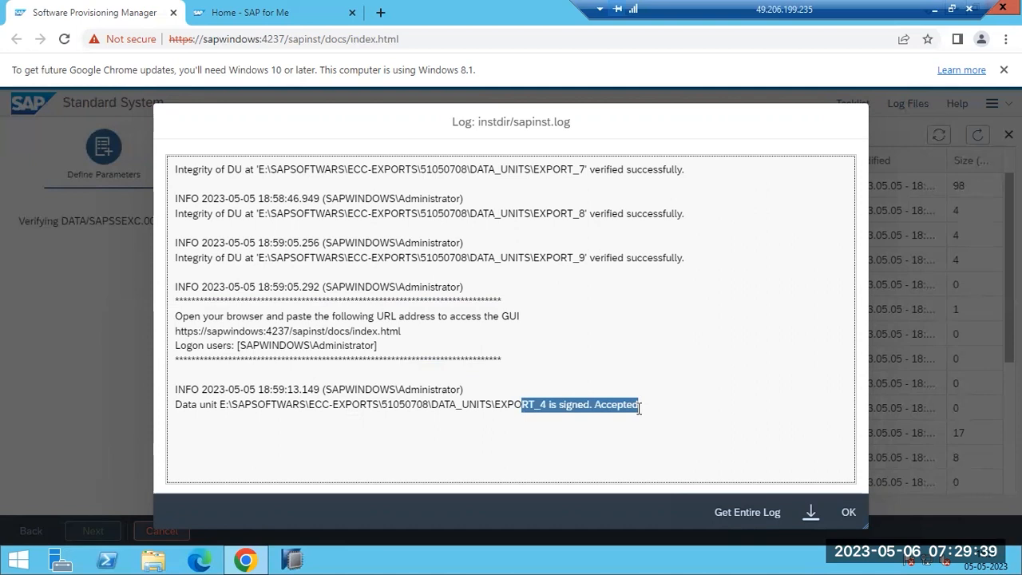
Open Task Manager on the server, review the signed-in users and their resource usage, and close it.
{"action": "right_click", "coordinate": [477, 563]}
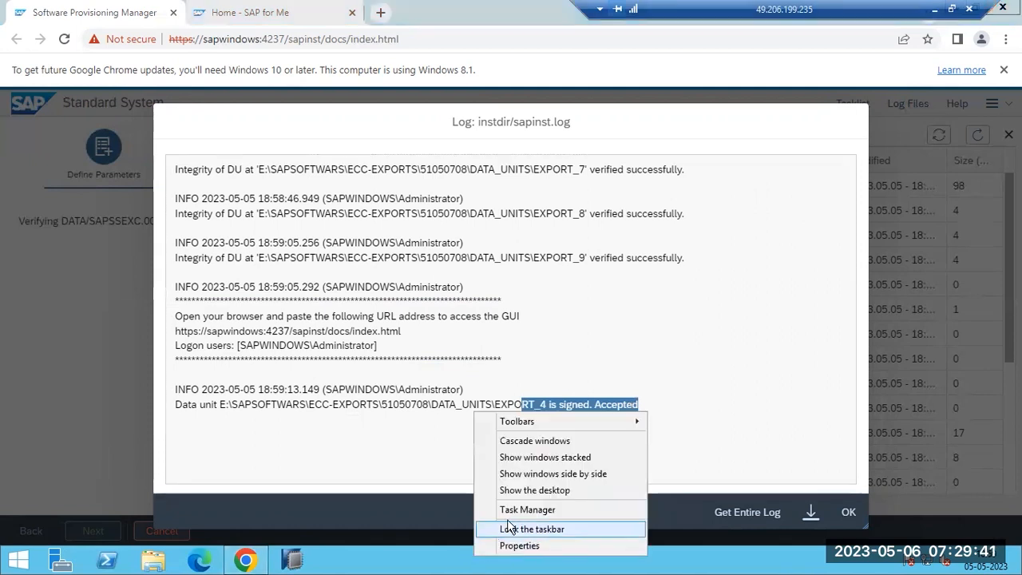
{"action": "left_click", "coordinate": [512, 512]}
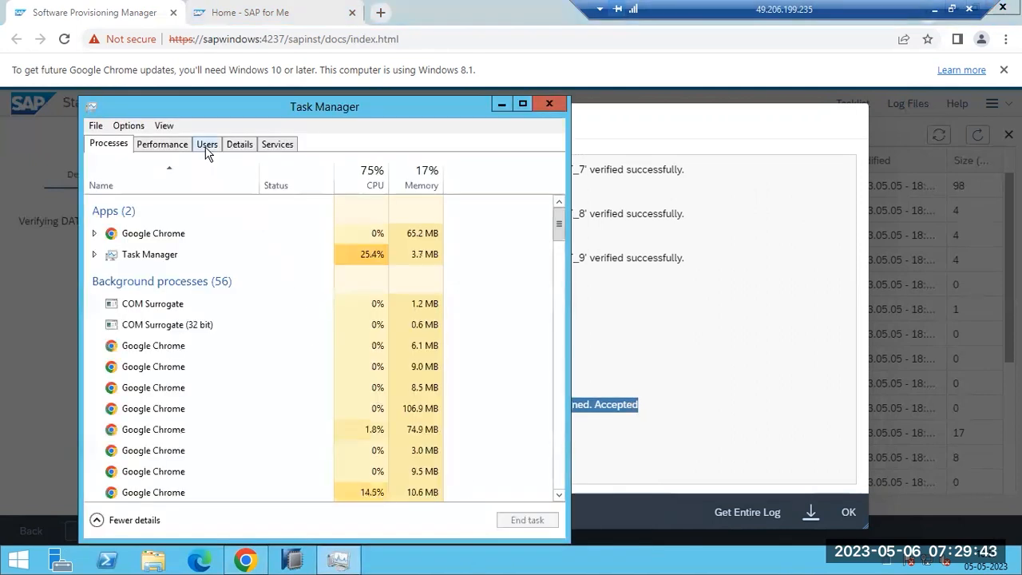
{"action": "left_click", "coordinate": [206, 148]}
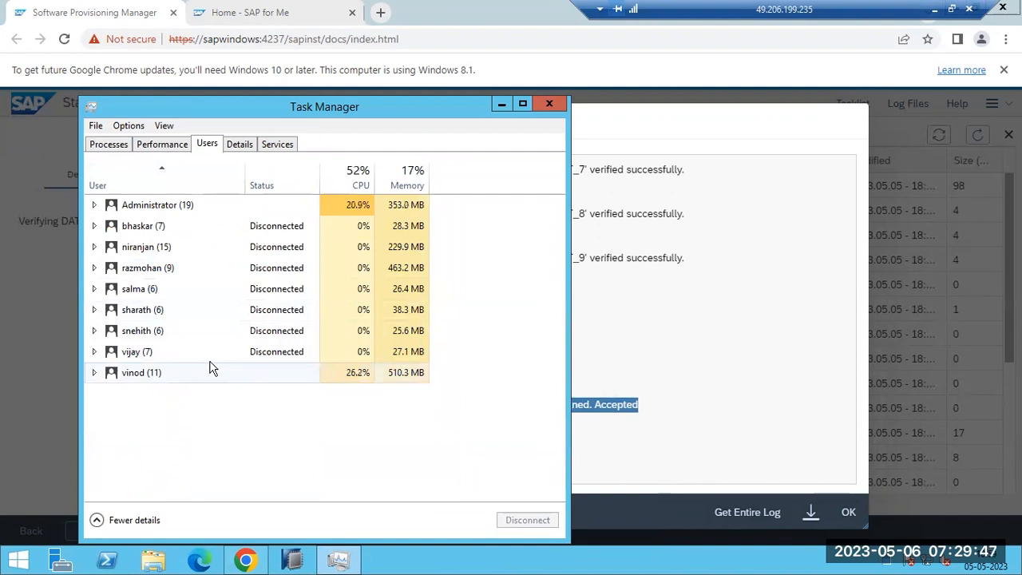
{"action": "left_click", "coordinate": [550, 104]}
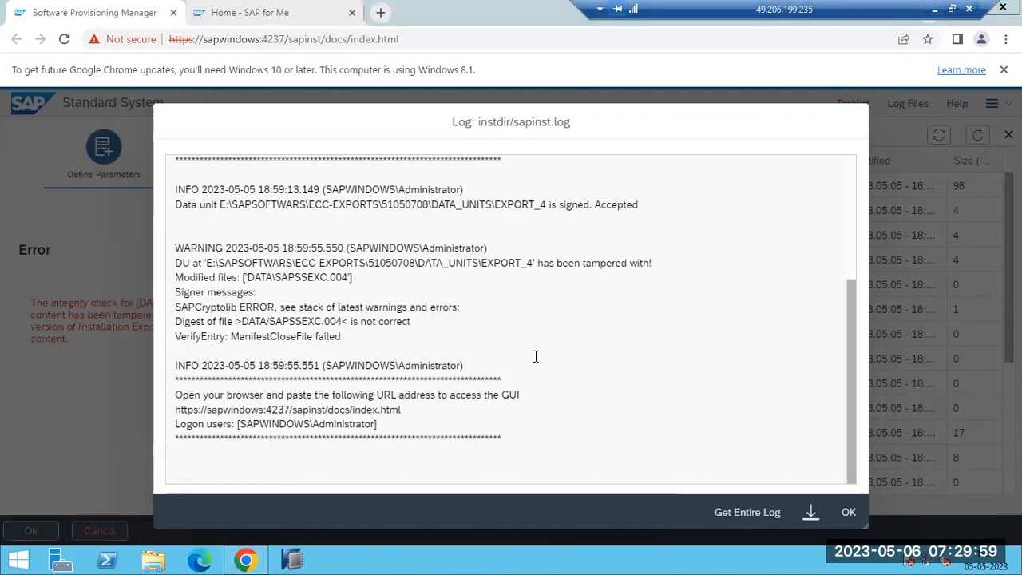
Close the sapinst.log view and read the integrity check error for DATA/SAPSSEXC.004, including its details and suggested solution.
{"action": "left_click", "coordinate": [848, 516]}
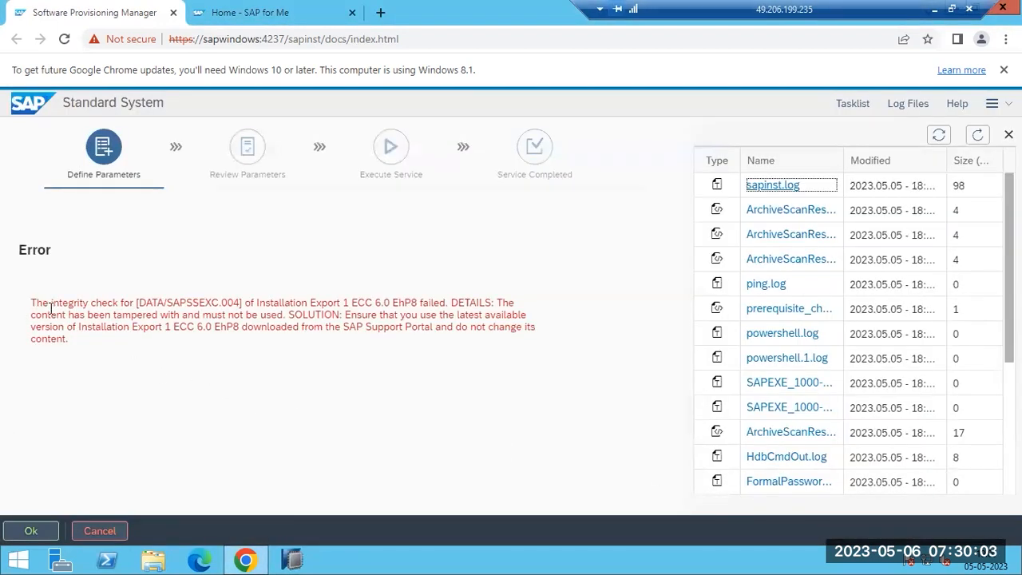
{"action": "left_click_drag", "start_coordinate": [51, 307], "coordinate": [421, 300]}
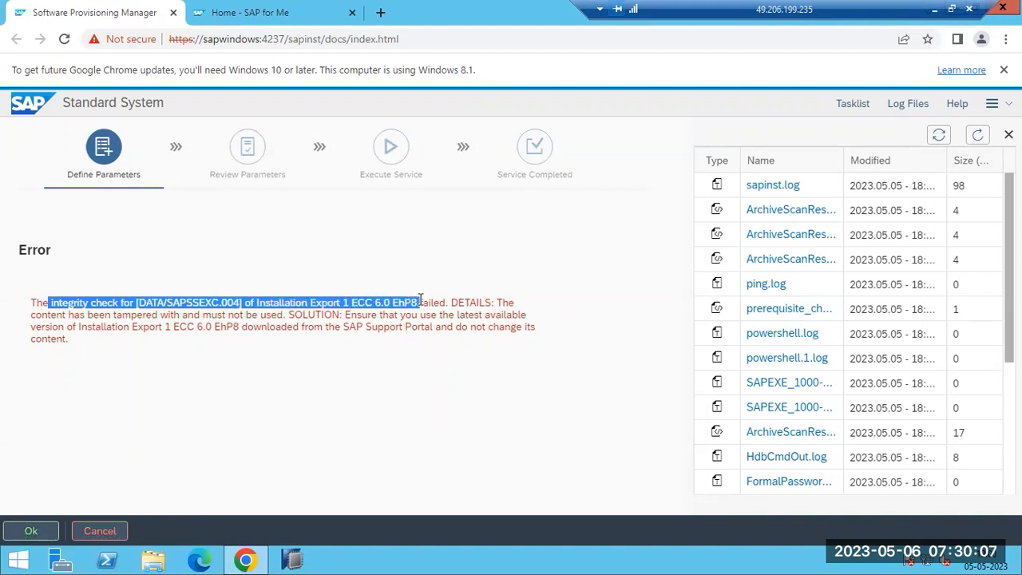
{"action": "left_click_drag", "start_coordinate": [86, 317], "coordinate": [274, 314]}
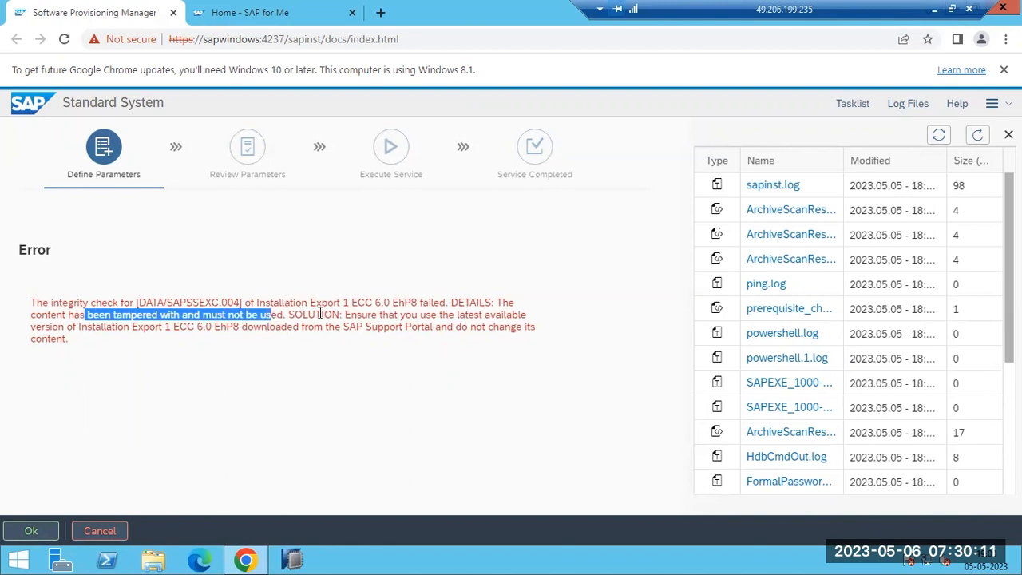
{"action": "left_click_drag", "start_coordinate": [342, 314], "coordinate": [349, 328]}
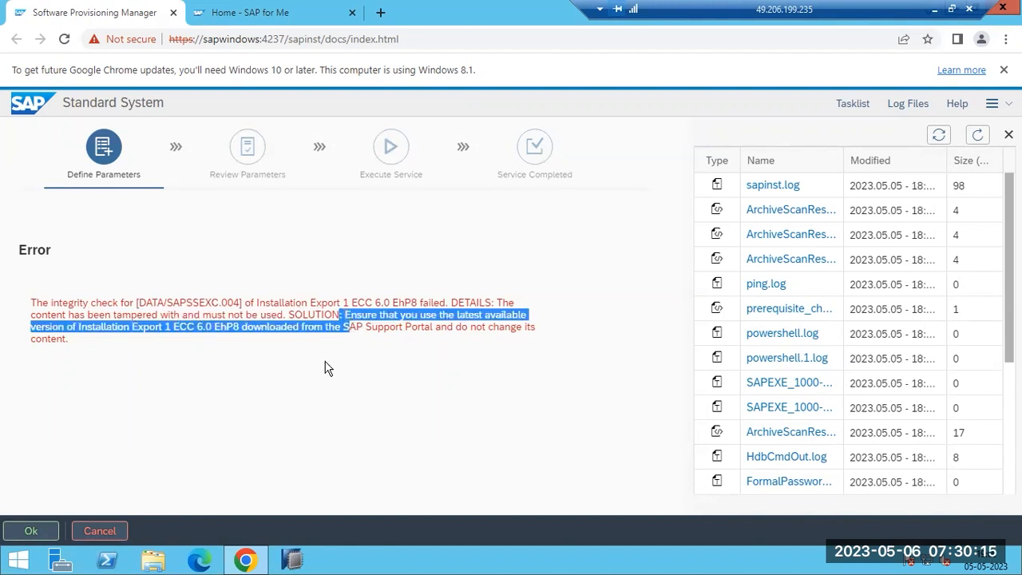
{"action": "left_click", "coordinate": [319, 387]}
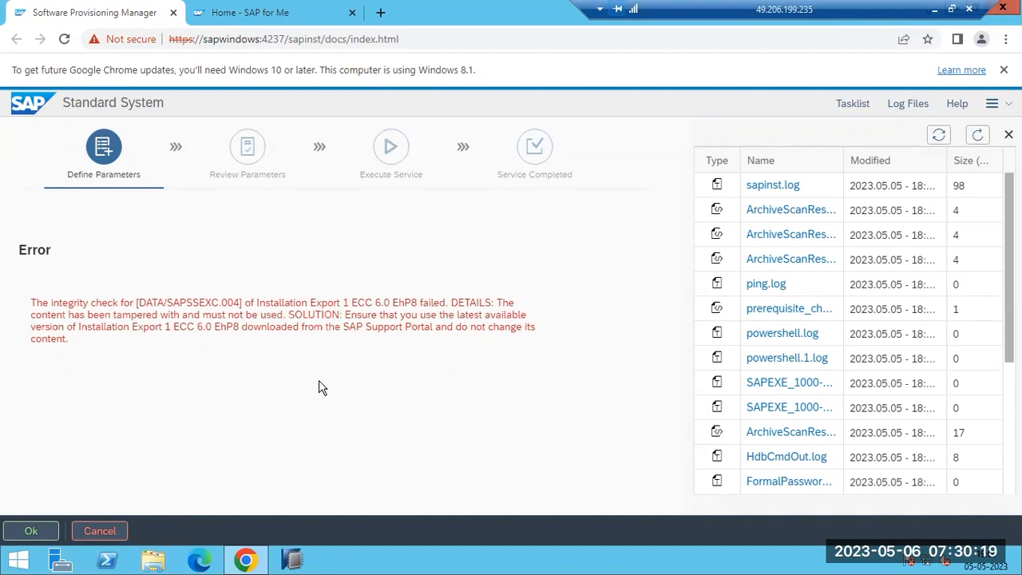
{"action": "left_click", "coordinate": [154, 560]}
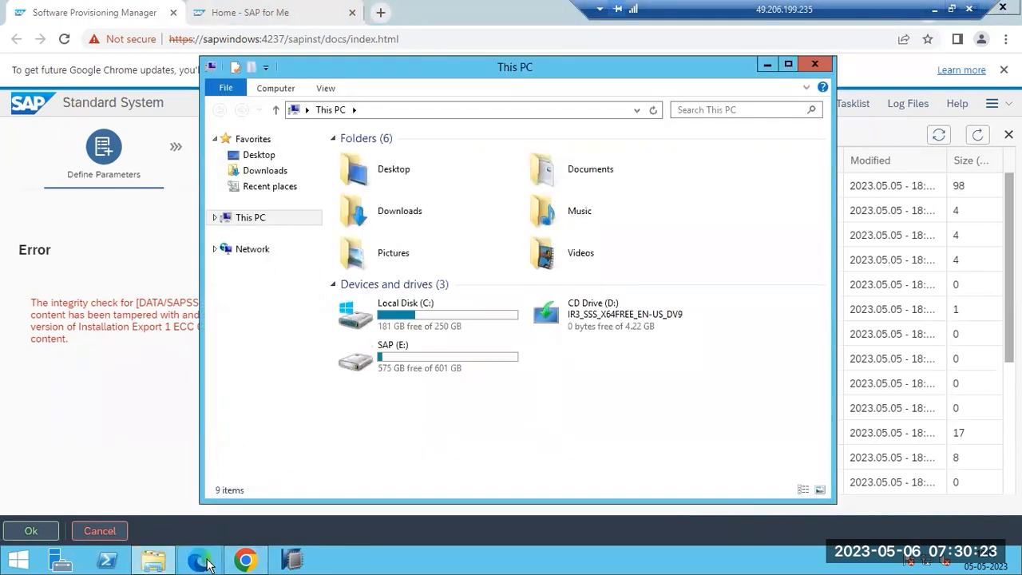
{"action": "left_click", "coordinate": [245, 561]}
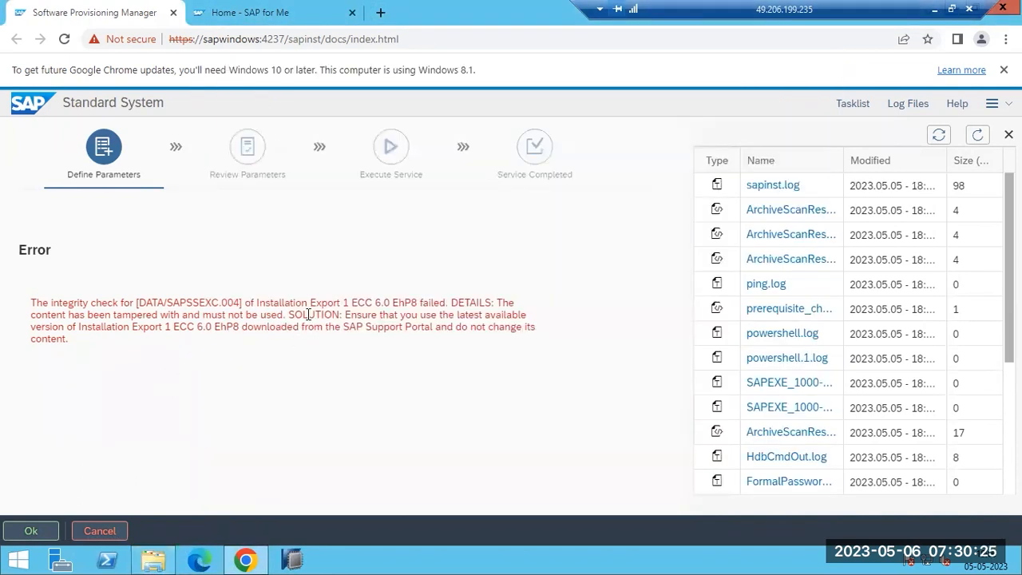
{"action": "left_click_drag", "start_coordinate": [288, 314], "coordinate": [352, 355]}
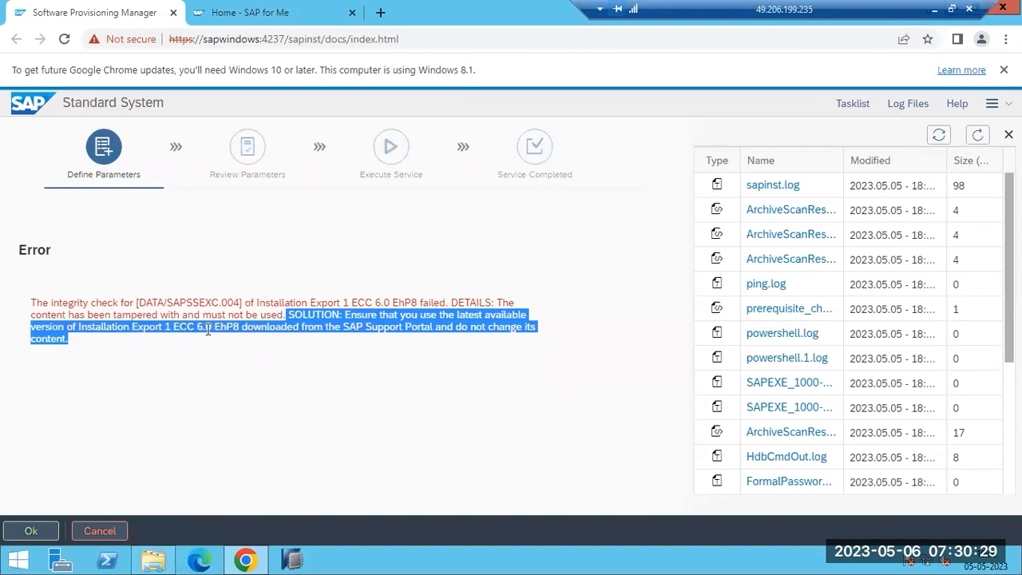
Go to service.sap.com and continue through the SAP Support Portal to its Software Downloads page.
{"action": "left_click", "coordinate": [230, 14]}
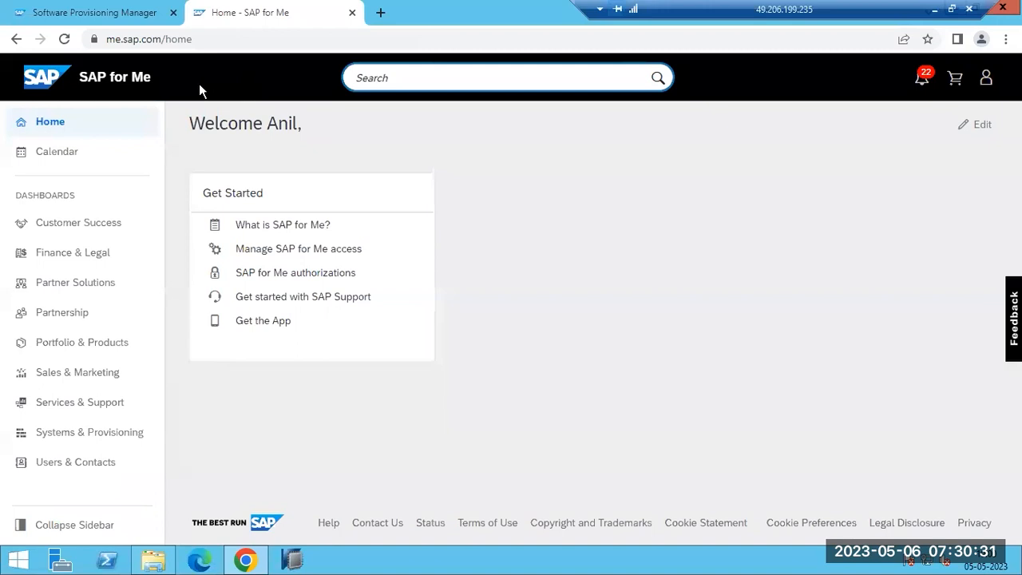
{"action": "left_click", "coordinate": [94, 13]}
{"action": "left_click", "coordinate": [232, 14]}
{"action": "key", "text": "ctrl+l"}
{"action": "type", "text": "ser"}
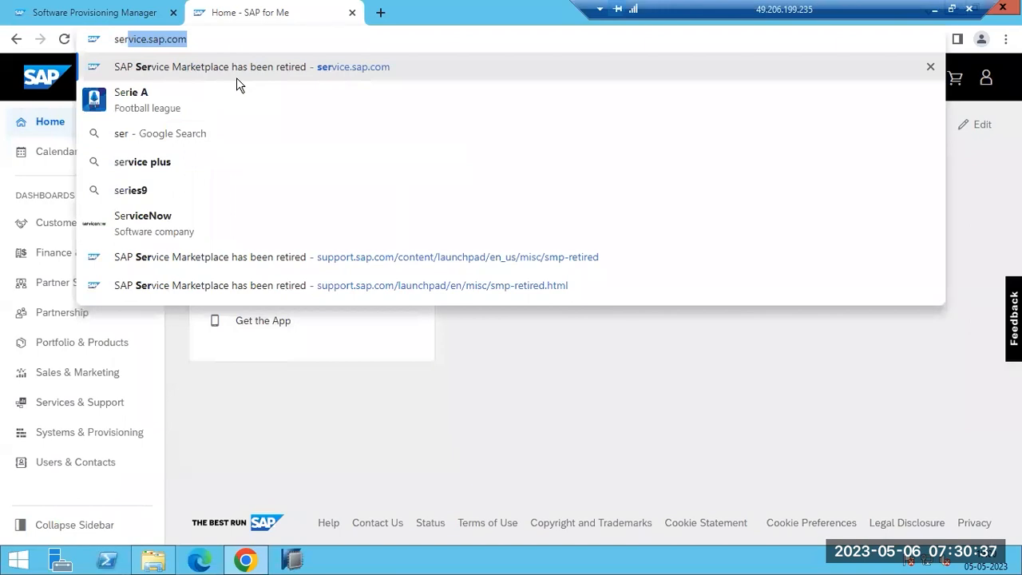
{"action": "left_click", "coordinate": [236, 77]}
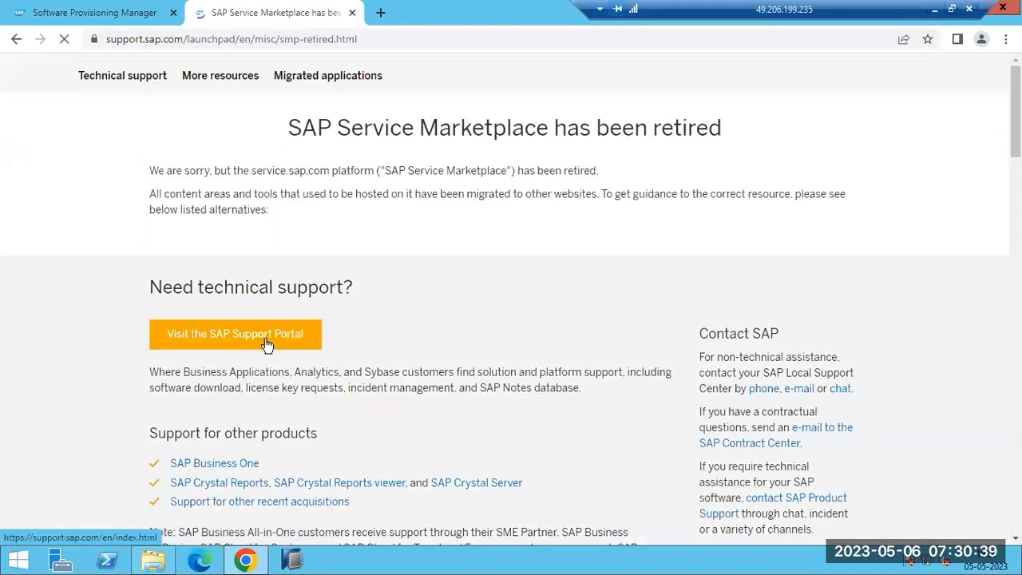
{"action": "left_click", "coordinate": [268, 345]}
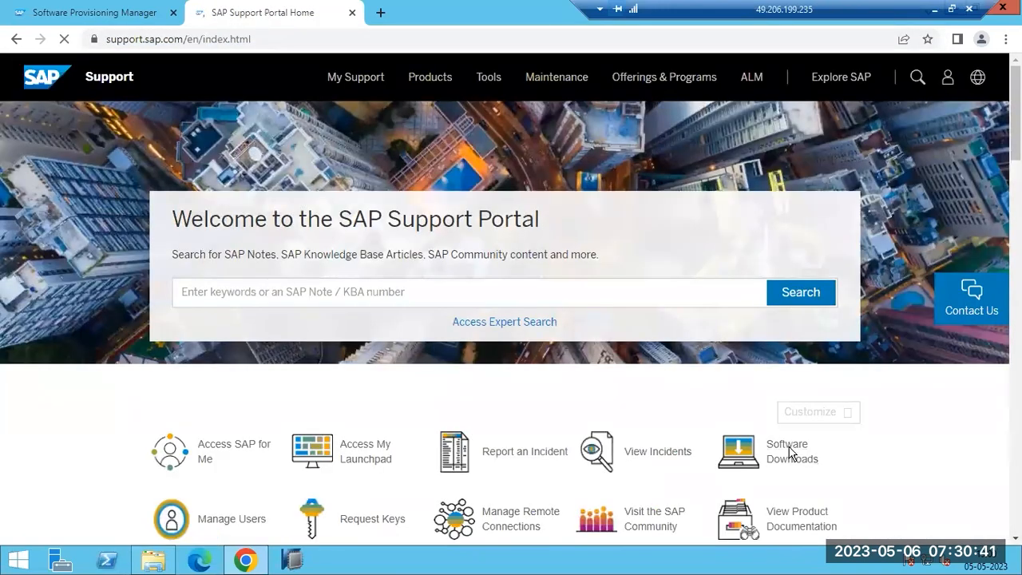
{"action": "left_click", "coordinate": [791, 453]}
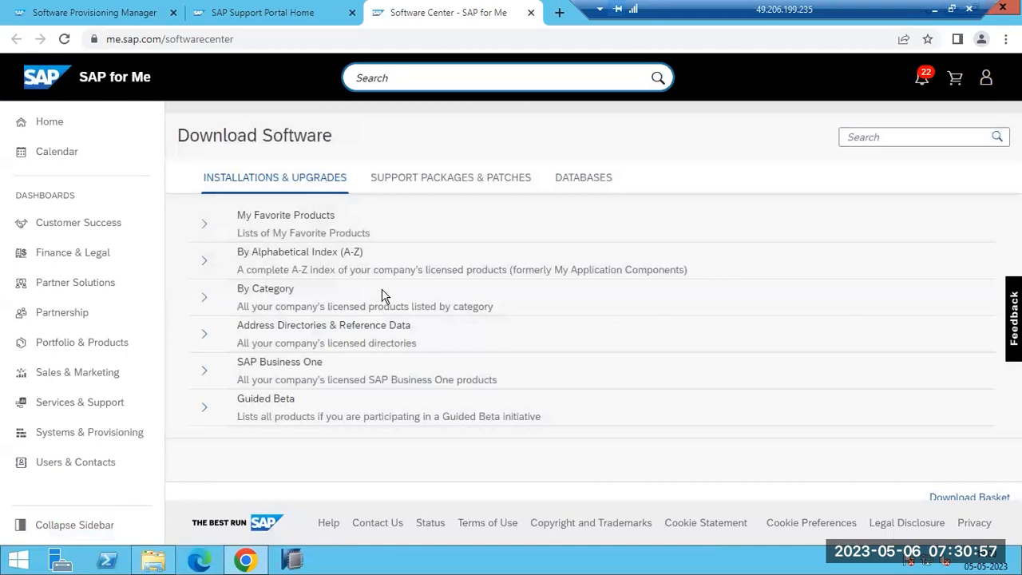
Browse the alphabetical index of Installations & Upgrades to the letter E and open the SAP ERP product.
{"action": "left_click", "coordinate": [209, 265]}
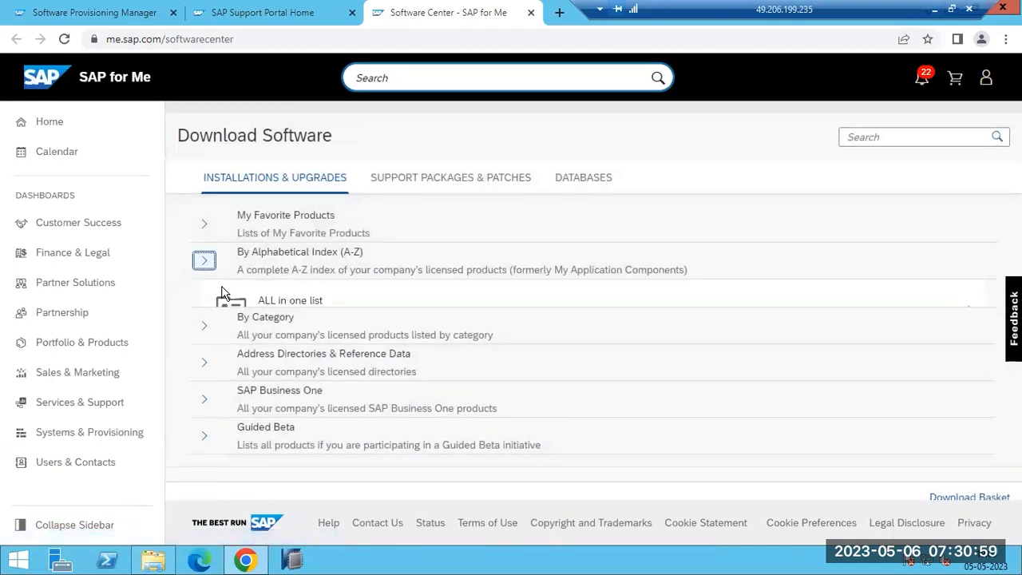
{"action": "scroll", "coordinate": [271, 399], "scroll_direction": "down", "scroll_amount": 2}
{"action": "scroll", "coordinate": [278, 418], "scroll_direction": "down", "scroll_amount": 3}
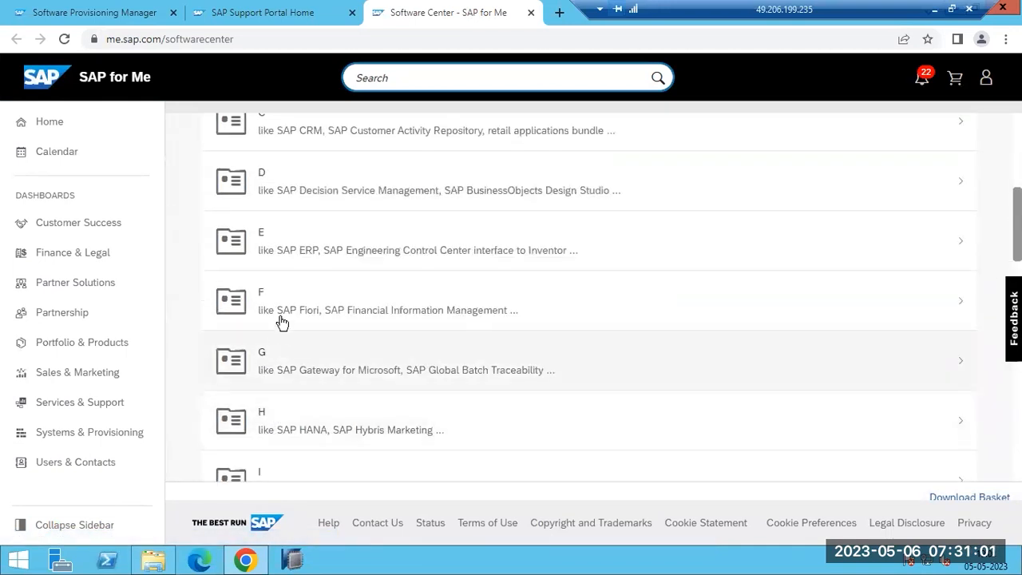
{"action": "left_click", "coordinate": [274, 242]}
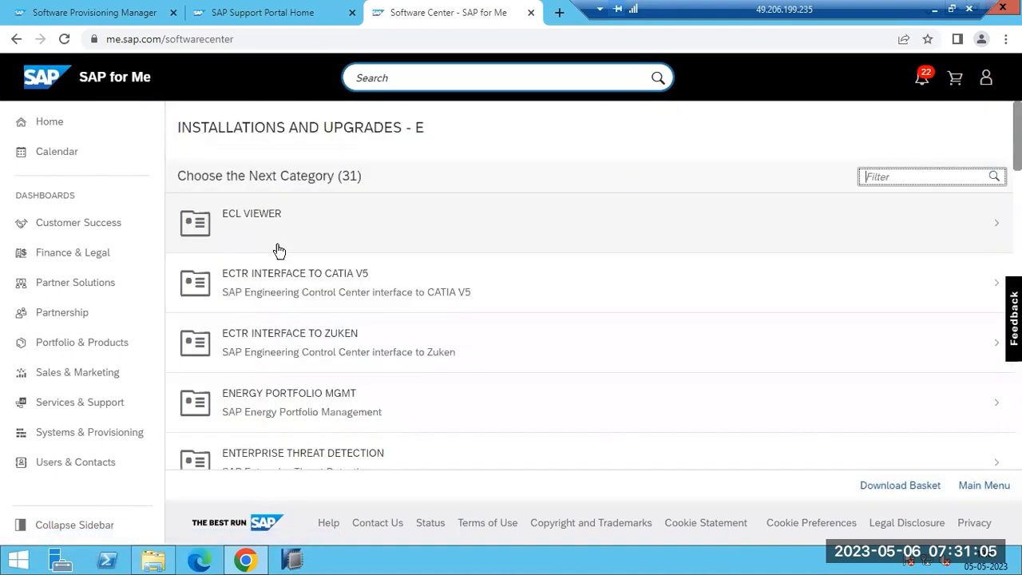
{"action": "scroll", "coordinate": [298, 360], "scroll_direction": "down", "scroll_amount": 2}
{"action": "scroll", "coordinate": [299, 384], "scroll_direction": "down", "scroll_amount": 2}
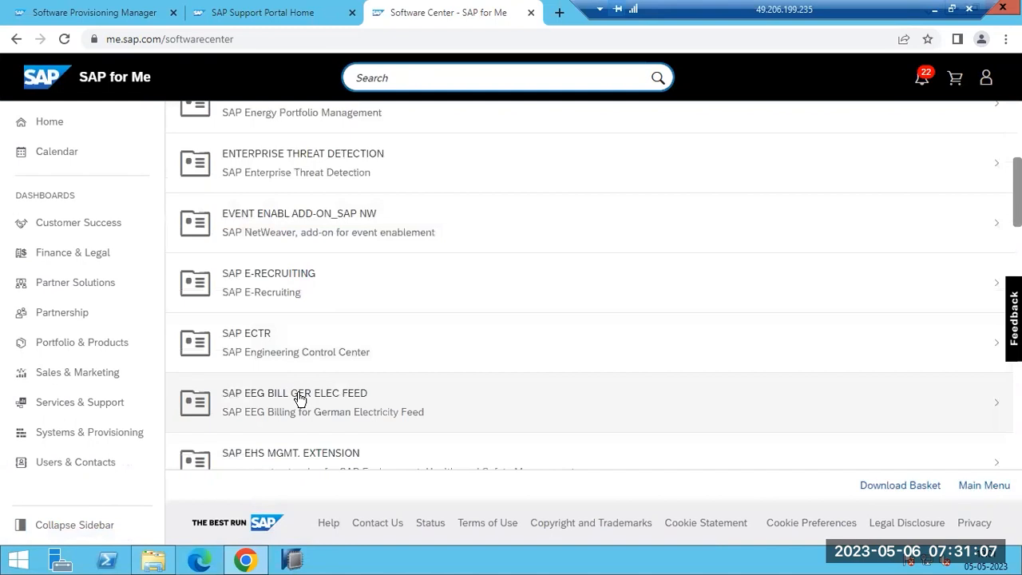
{"action": "scroll", "coordinate": [297, 400], "scroll_direction": "down", "scroll_amount": 3}
{"action": "scroll", "coordinate": [300, 399], "scroll_direction": "down", "scroll_amount": 2}
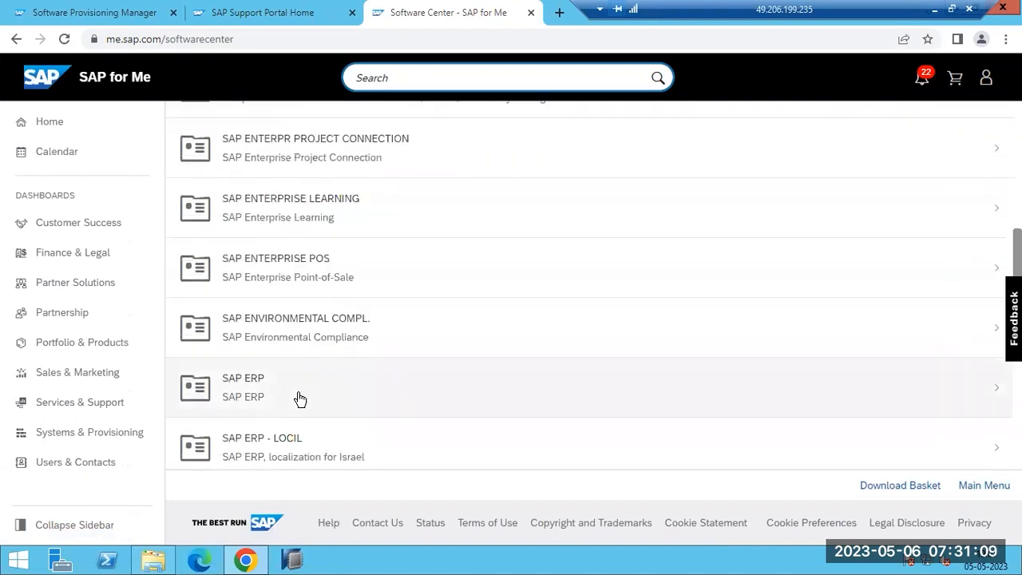
{"action": "left_click", "coordinate": [276, 397]}
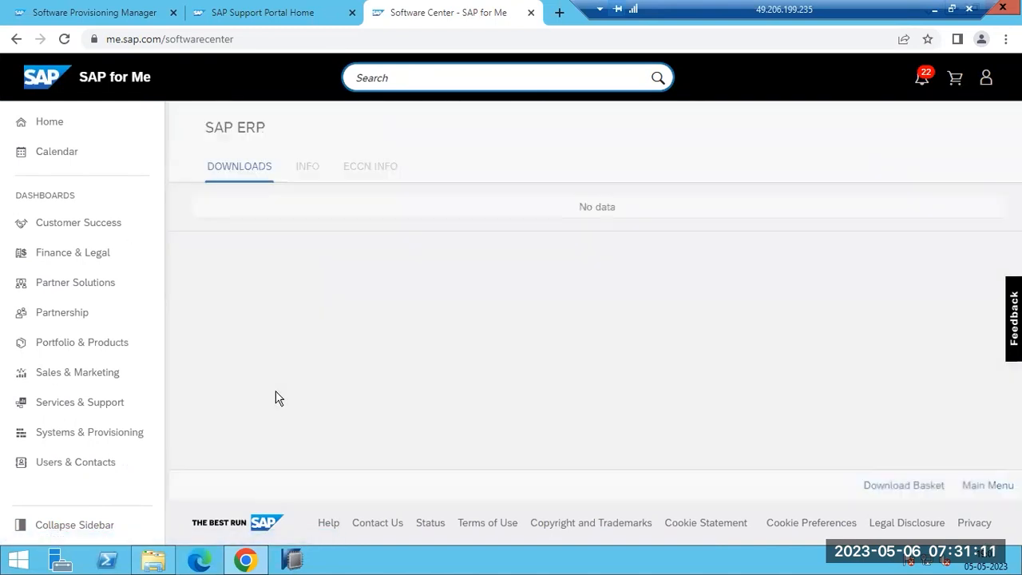
Open the Installation and Upgrade downloads of EHP8 for SAP ERP 6.0 and download 51050708_1, Installation Export 1/4.
{"action": "left_click", "coordinate": [275, 297]}
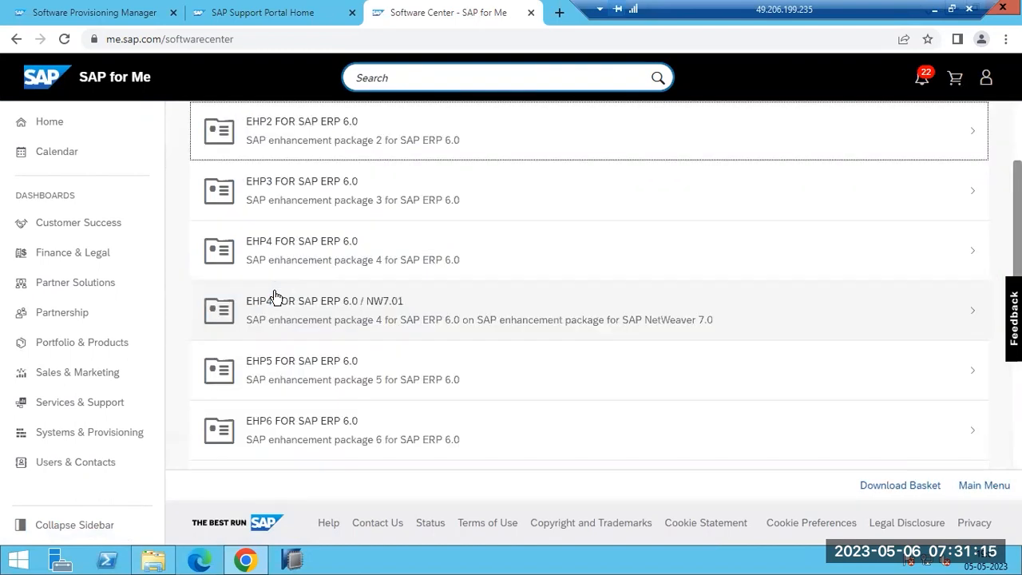
{"action": "scroll", "coordinate": [311, 436], "scroll_direction": "down", "scroll_amount": 2}
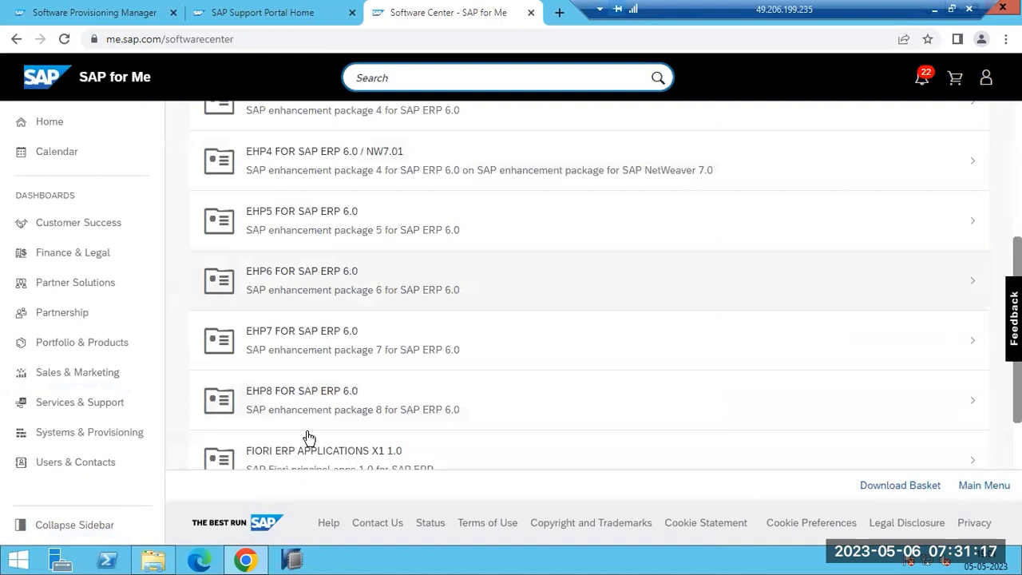
{"action": "left_click", "coordinate": [306, 416]}
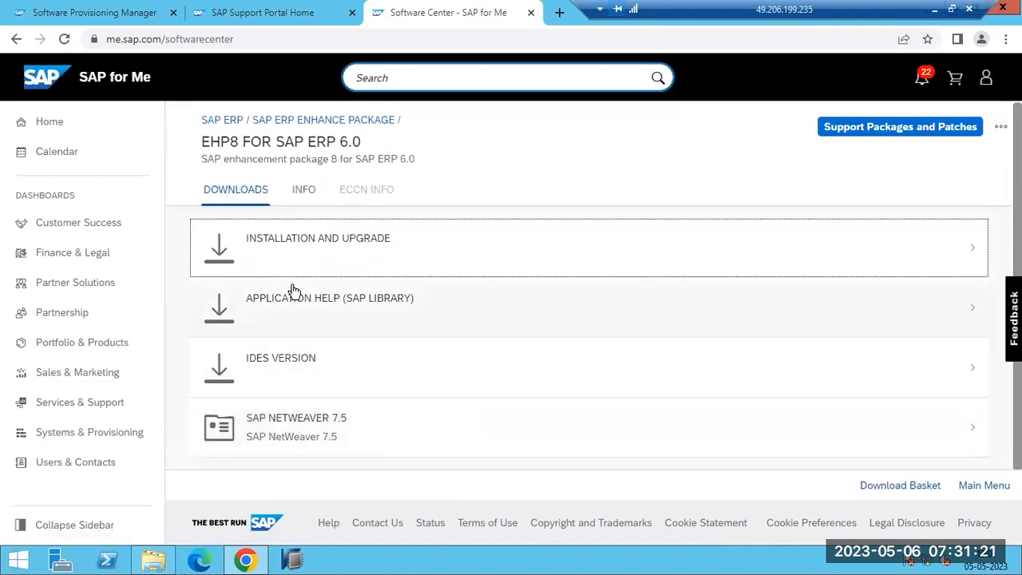
{"action": "left_click", "coordinate": [293, 256]}
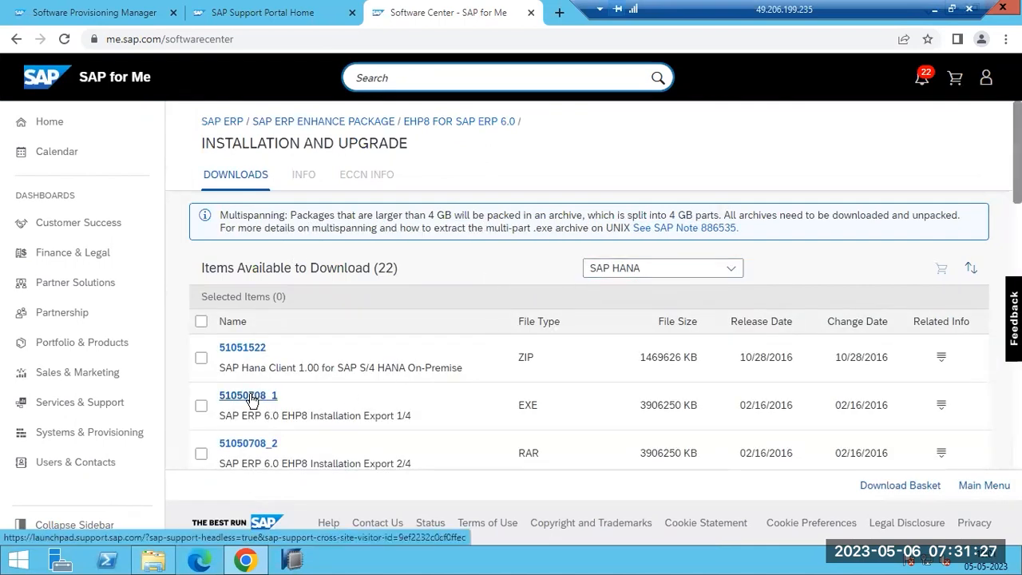
{"action": "left_click", "coordinate": [249, 397]}
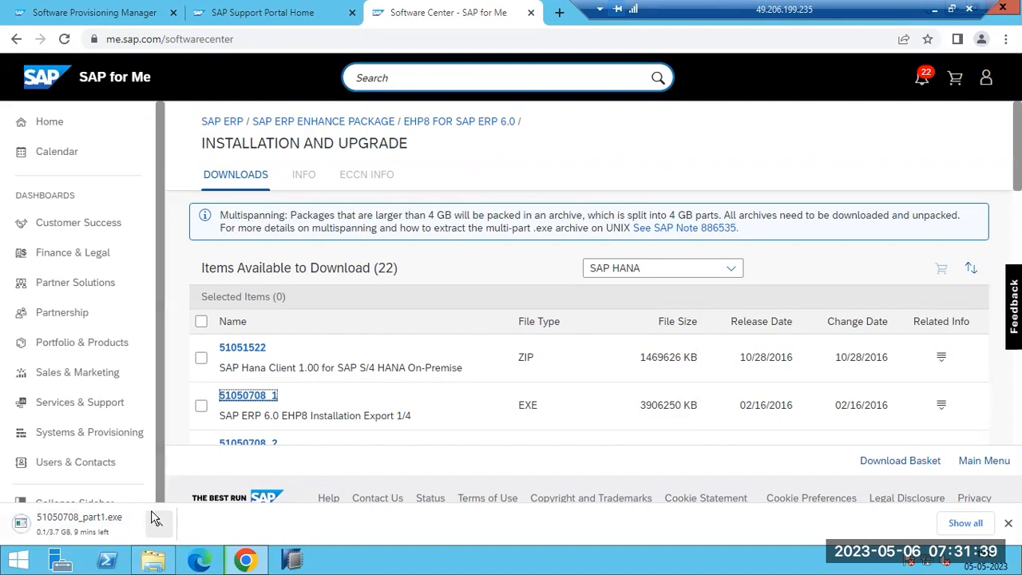
Inspect the Downloads folder and the existing export files in E:\SAPSOFTWARS\ECC-EXPORTS\51050708 in File Explorer, ending back in Downloads.
{"action": "left_click", "coordinate": [164, 563]}
{"action": "left_click", "coordinate": [263, 171]}
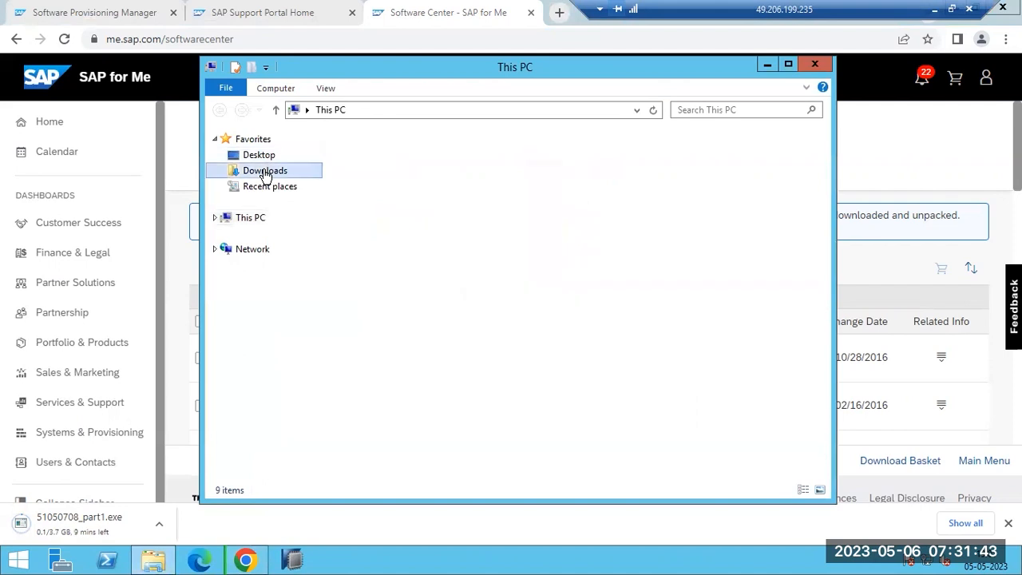
{"action": "left_click", "coordinate": [254, 218]}
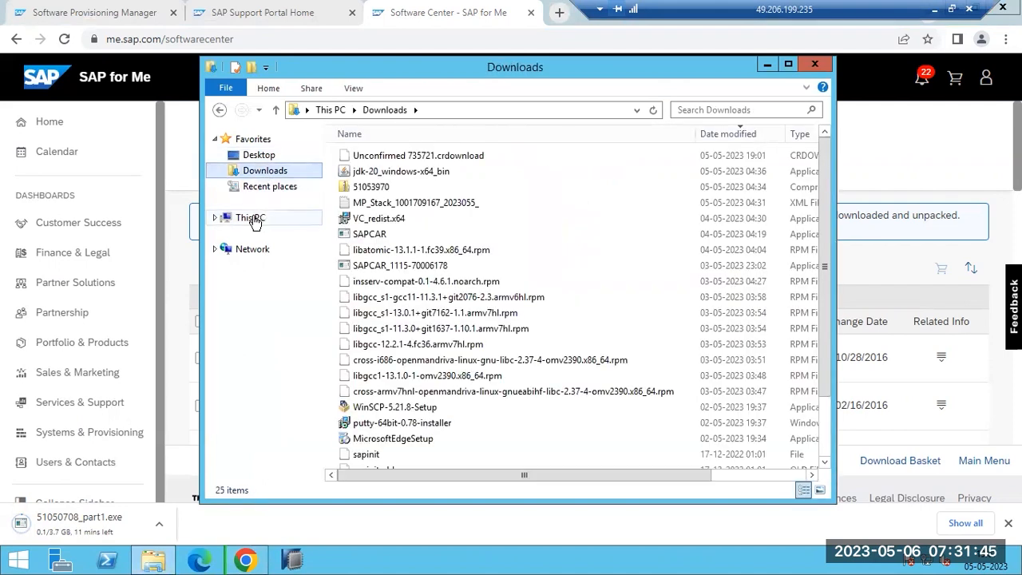
{"action": "double_click", "coordinate": [389, 355]}
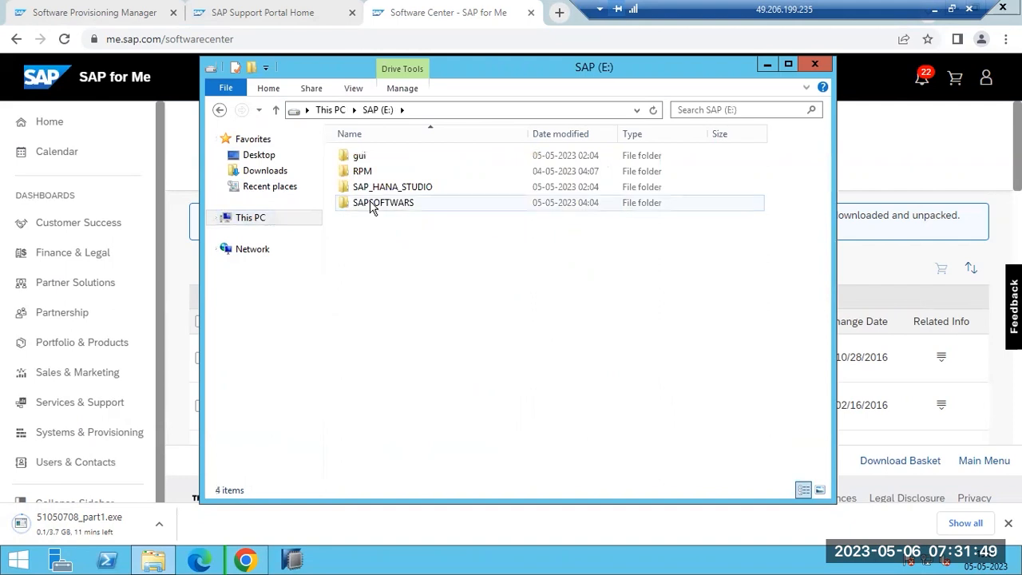
{"action": "double_click", "coordinate": [371, 204]}
{"action": "double_click", "coordinate": [374, 174]}
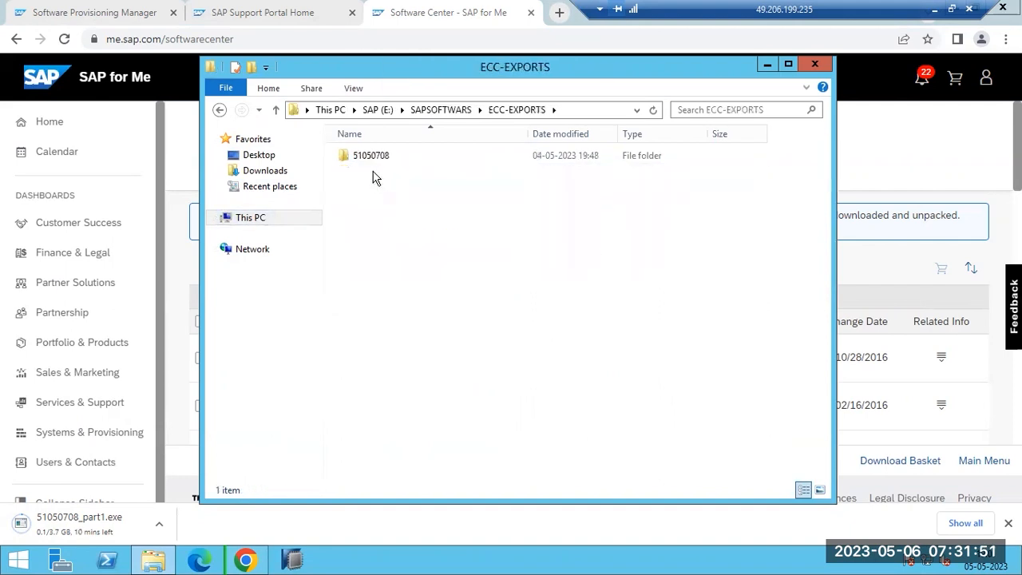
{"action": "double_click", "coordinate": [374, 156]}
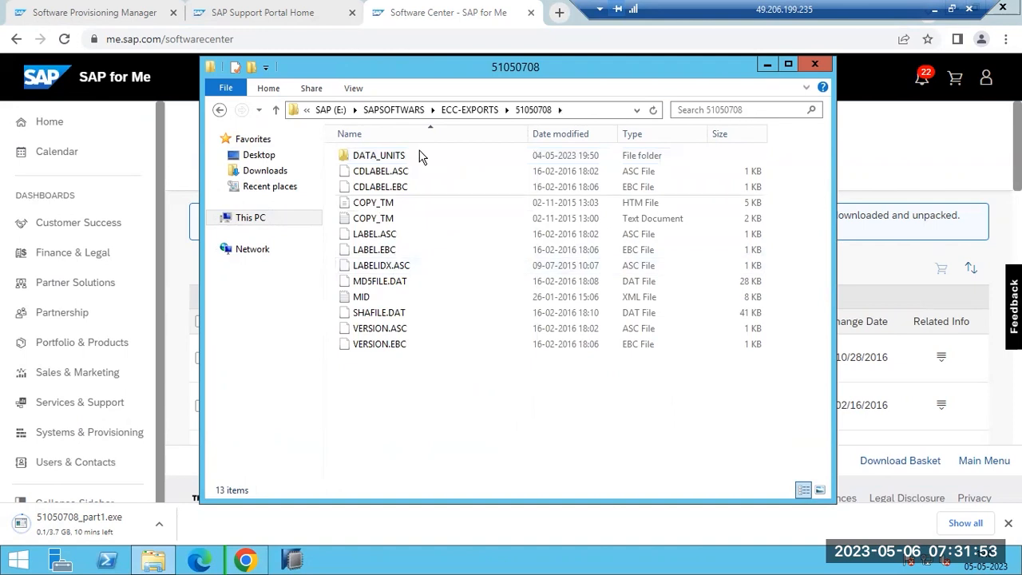
{"action": "left_click", "coordinate": [405, 108]}
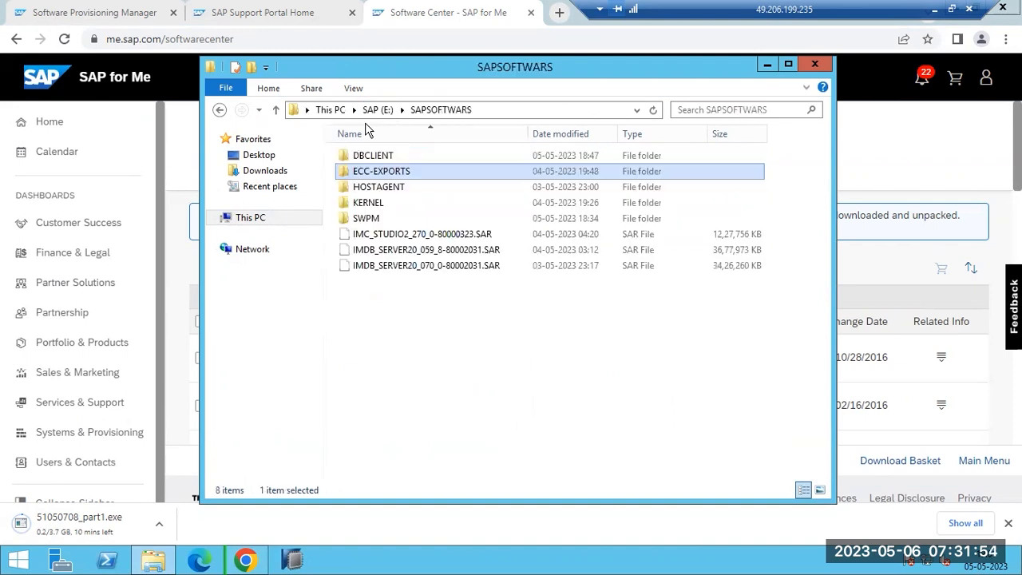
{"action": "left_click", "coordinate": [276, 175]}
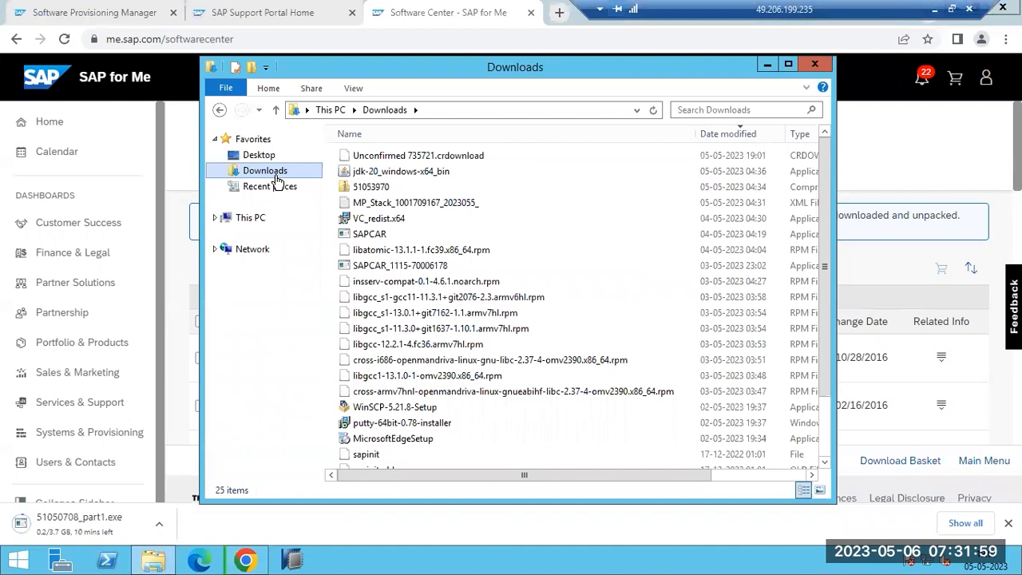
Return to the Software Provisioning Manager and acknowledge the integrity check error to get back to the Media Browser.
{"action": "left_click", "coordinate": [359, 564]}
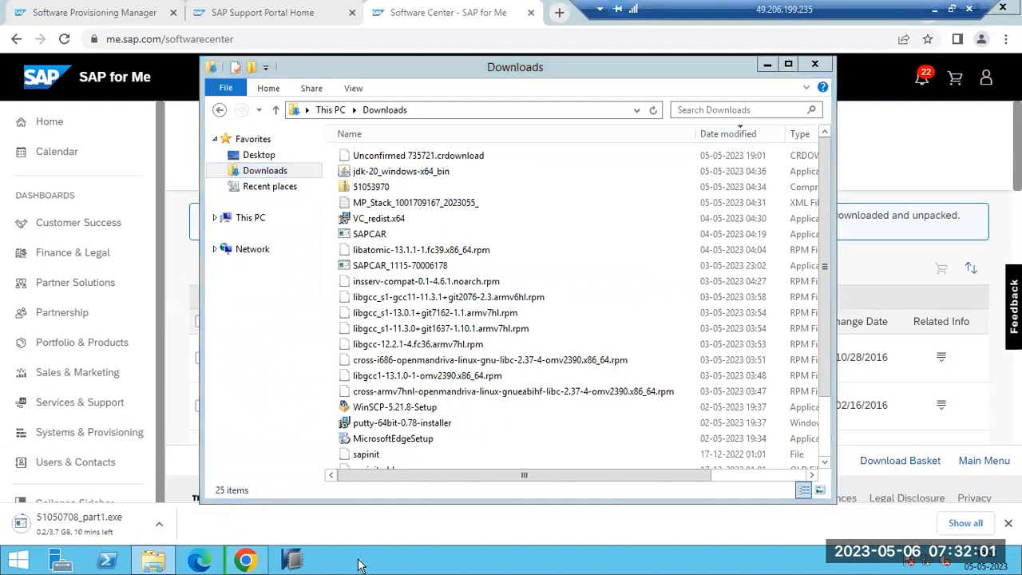
{"action": "left_click", "coordinate": [253, 12]}
{"action": "left_click", "coordinate": [110, 13]}
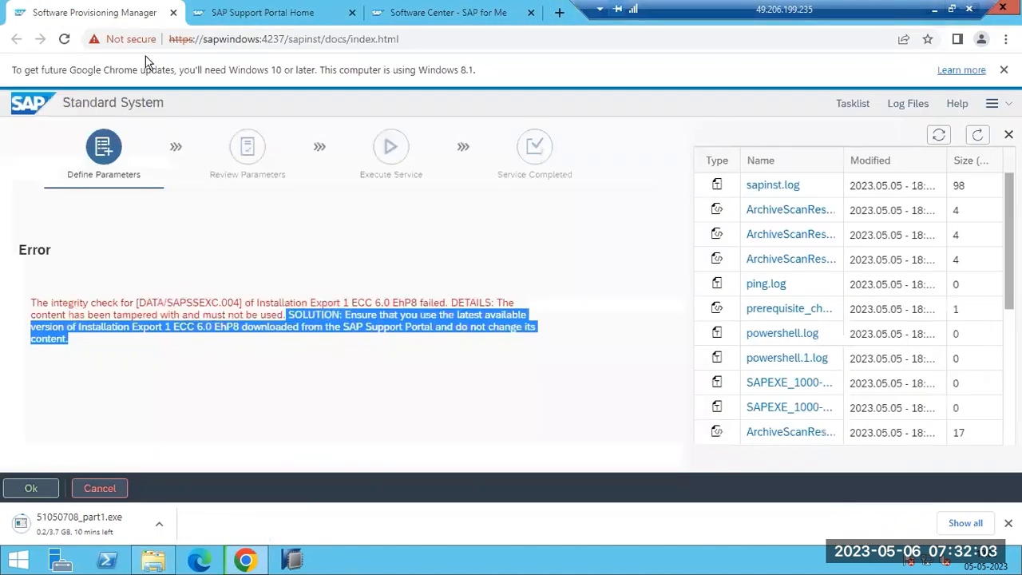
{"action": "left_click", "coordinate": [35, 487]}
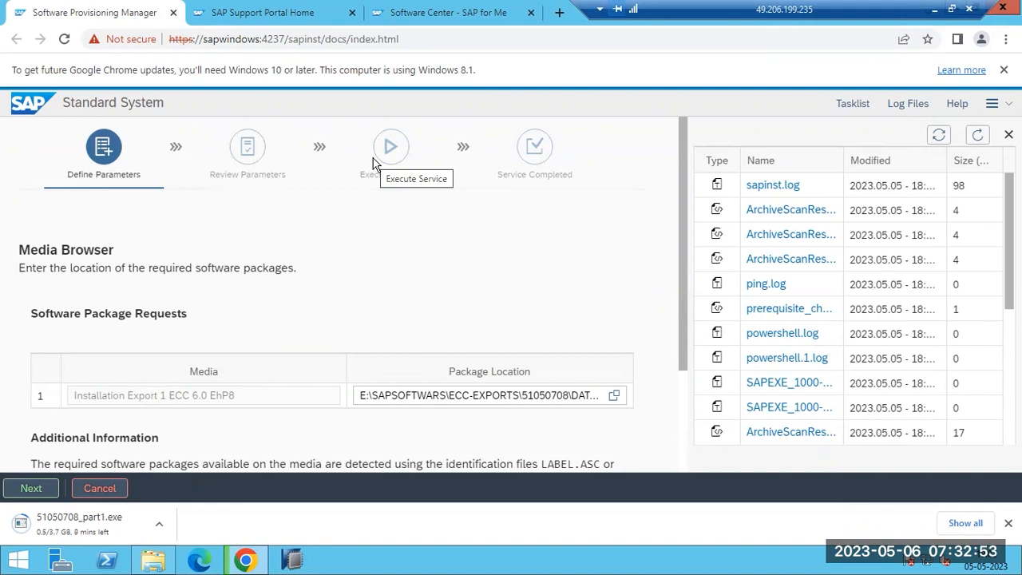
Move the SAP Logon shortcut to the other side of the WinSCP and PuTTY shortcuts on the desktop and return to Chrome.
{"action": "right_click", "coordinate": [382, 564]}
{"action": "left_click", "coordinate": [414, 504]}
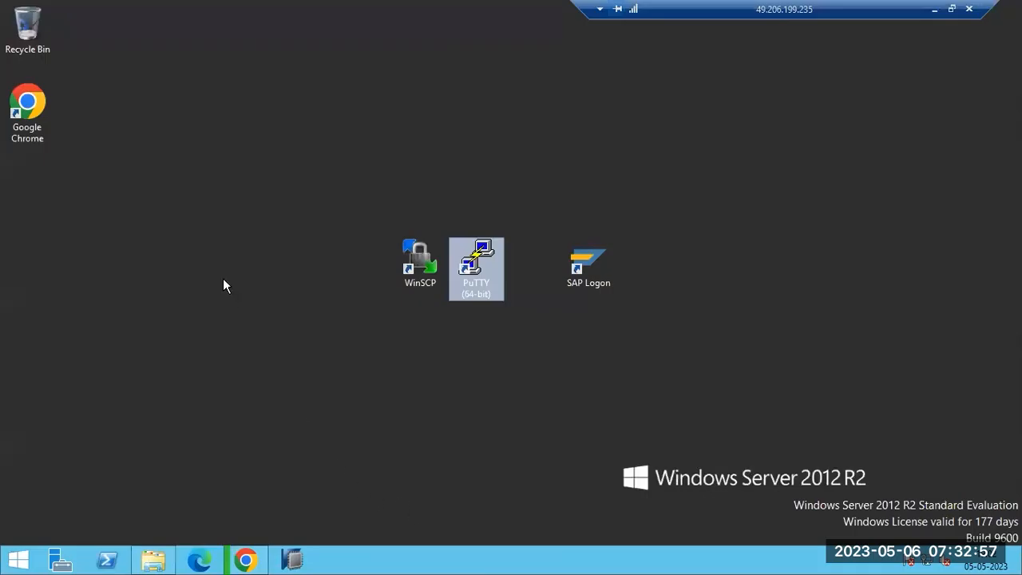
{"action": "left_click_drag", "start_coordinate": [605, 252], "coordinate": [254, 239]}
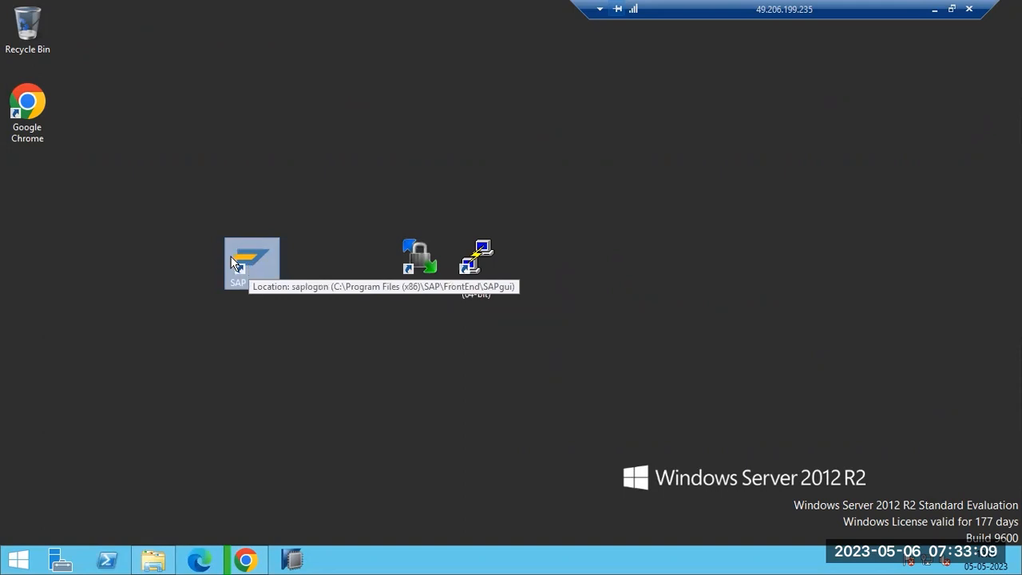
{"action": "left_click", "coordinate": [260, 544]}
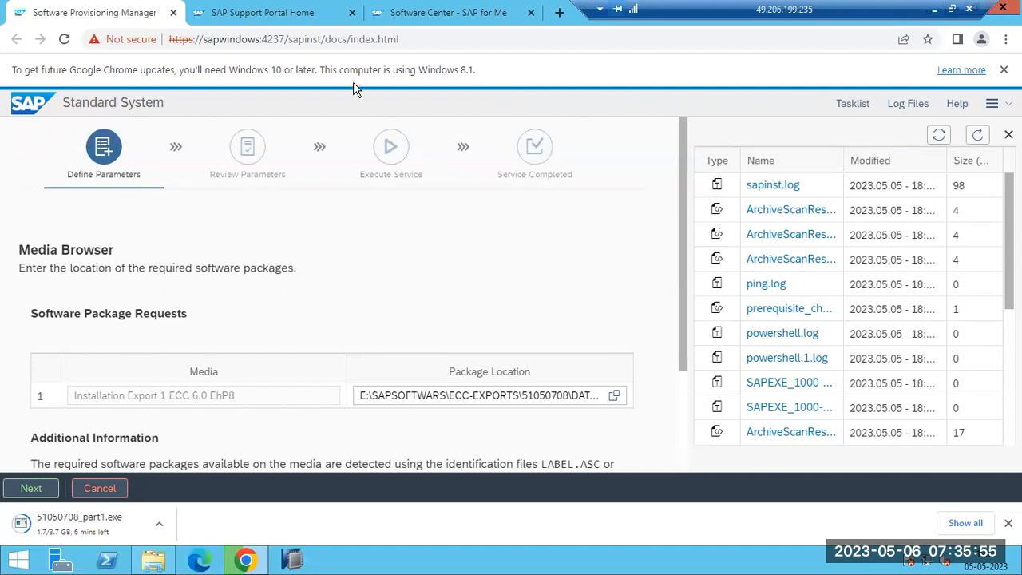
Check the server's logged-on users in Task Manager and close it.
{"action": "left_click", "coordinate": [393, 13]}
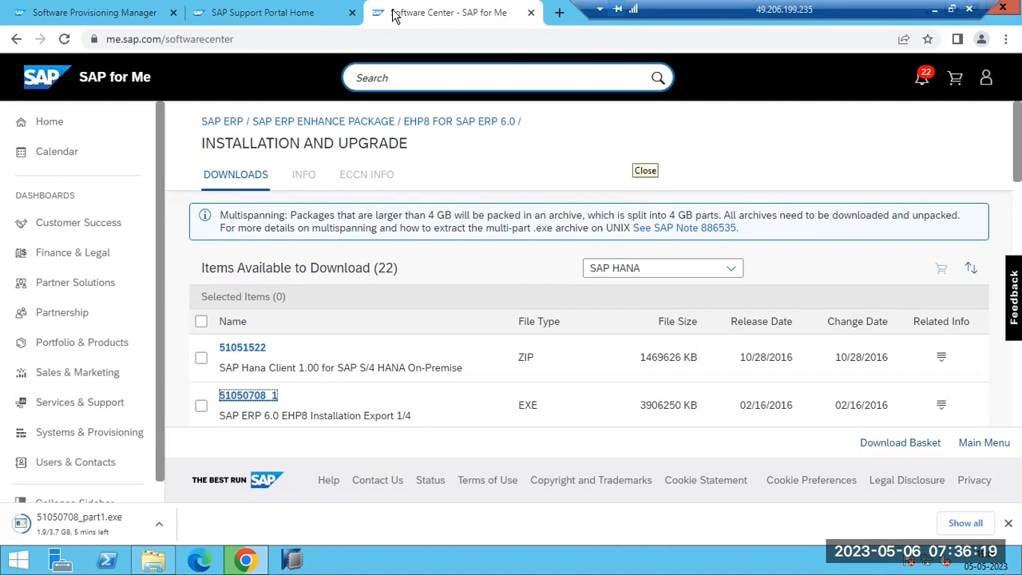
{"action": "right_click", "coordinate": [369, 564]}
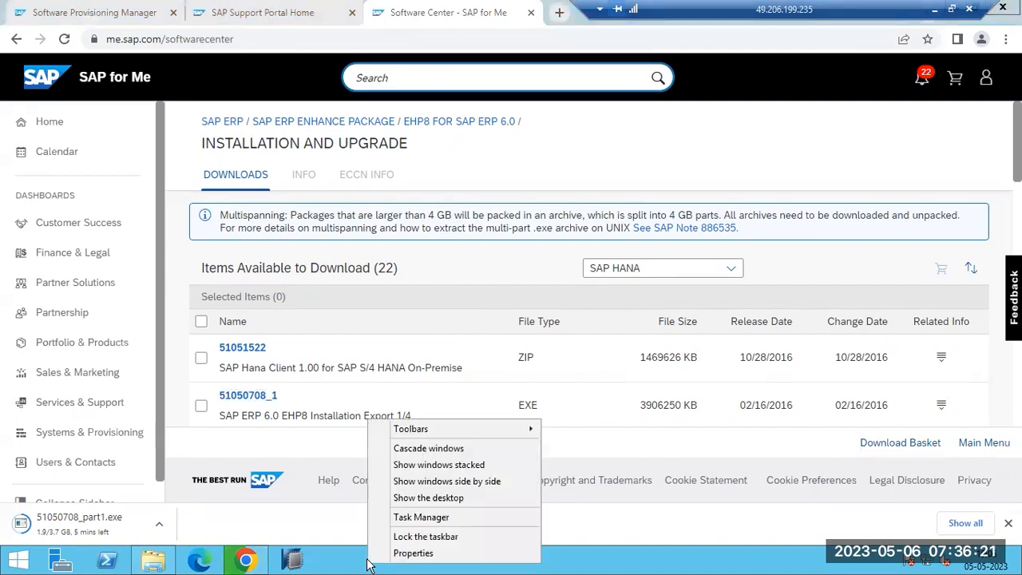
{"action": "left_click", "coordinate": [421, 518]}
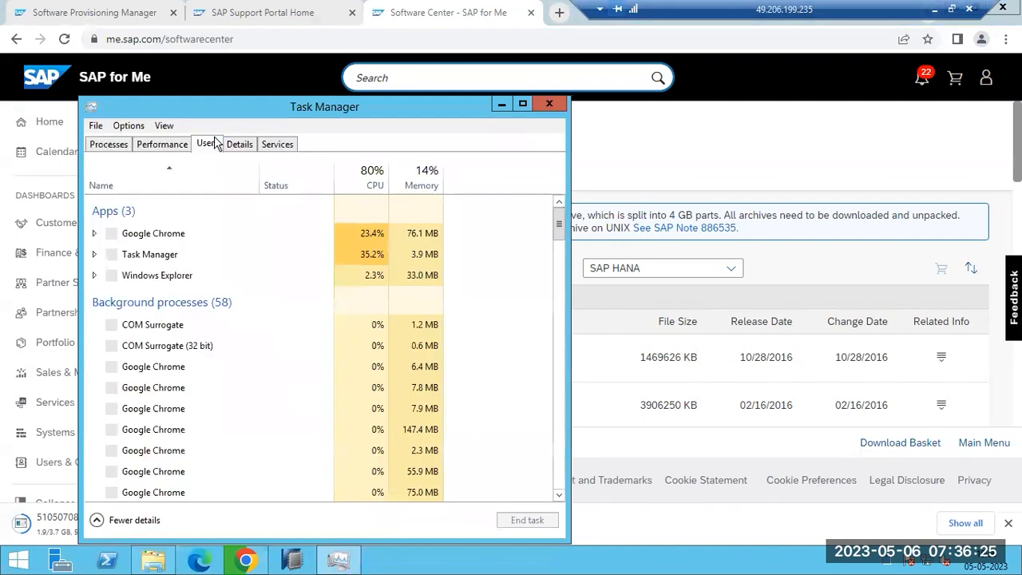
{"action": "left_click", "coordinate": [207, 144]}
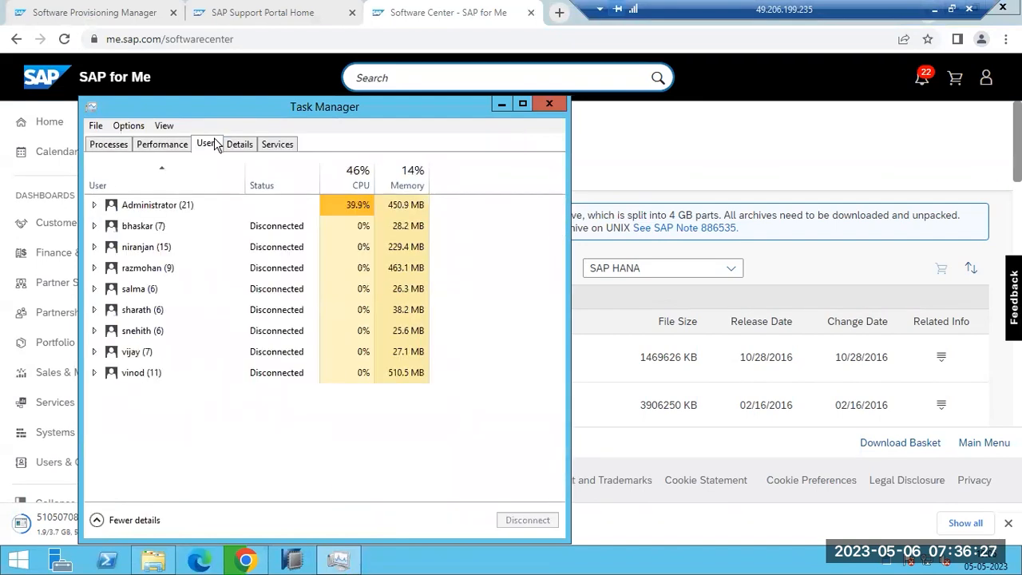
{"action": "left_click", "coordinate": [548, 104]}
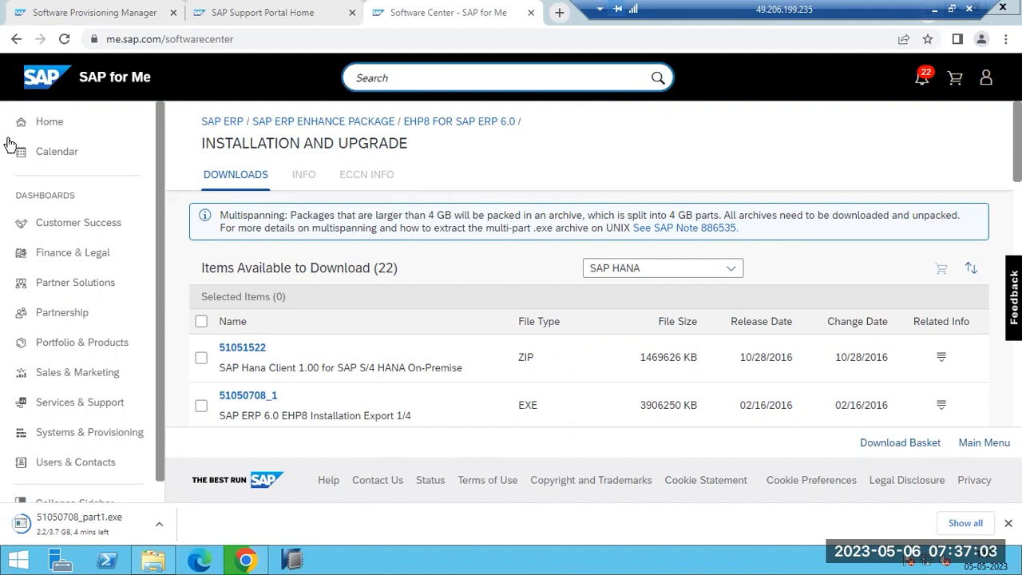
Read the Media Browser's additional information on media signature checks and return to the Software Center downloads page.
{"action": "left_click", "coordinate": [48, 13]}
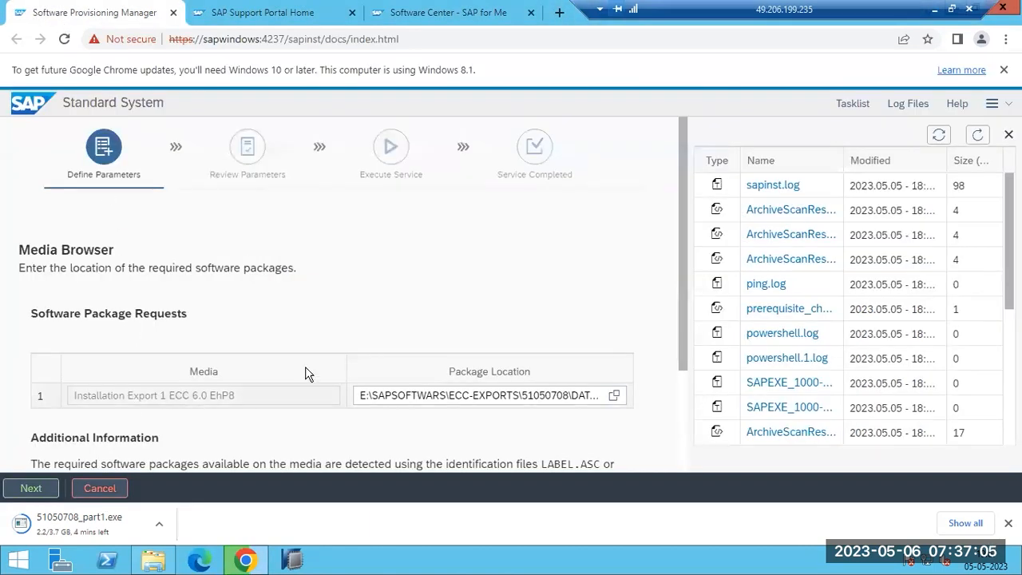
{"action": "scroll", "coordinate": [307, 371], "scroll_direction": "down", "scroll_amount": 2}
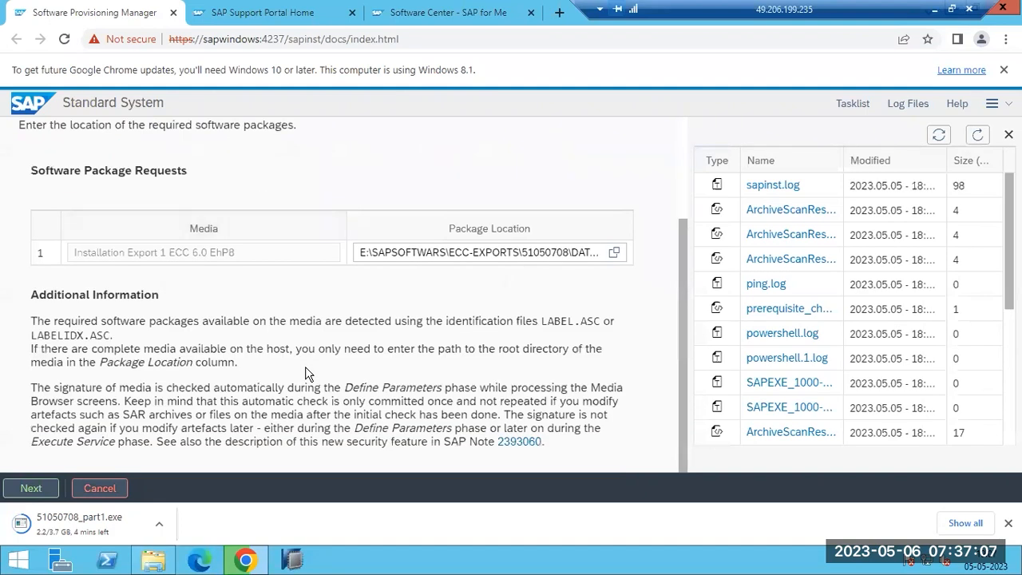
{"action": "left_click", "coordinate": [259, 13]}
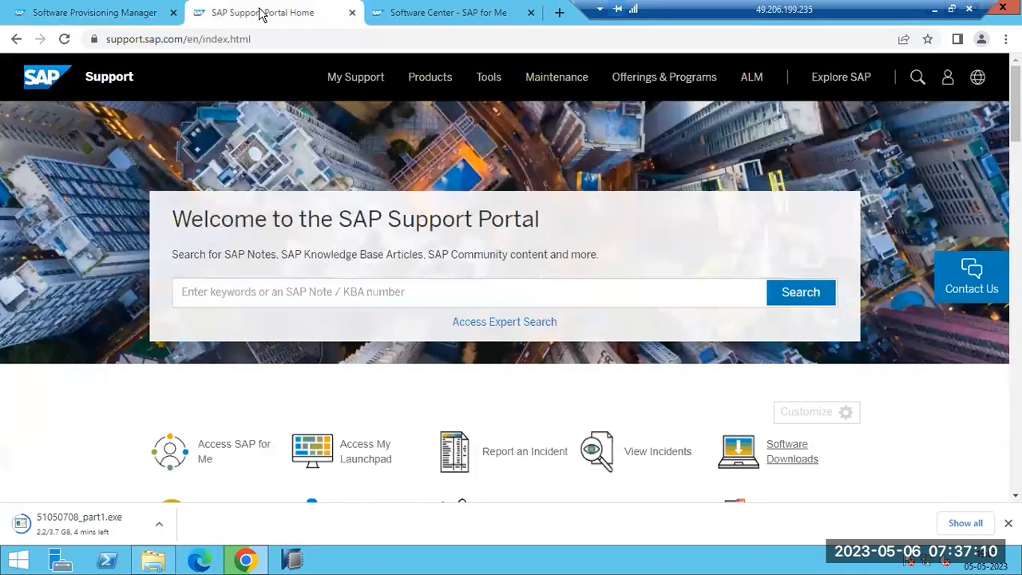
{"action": "left_click", "coordinate": [479, 12]}
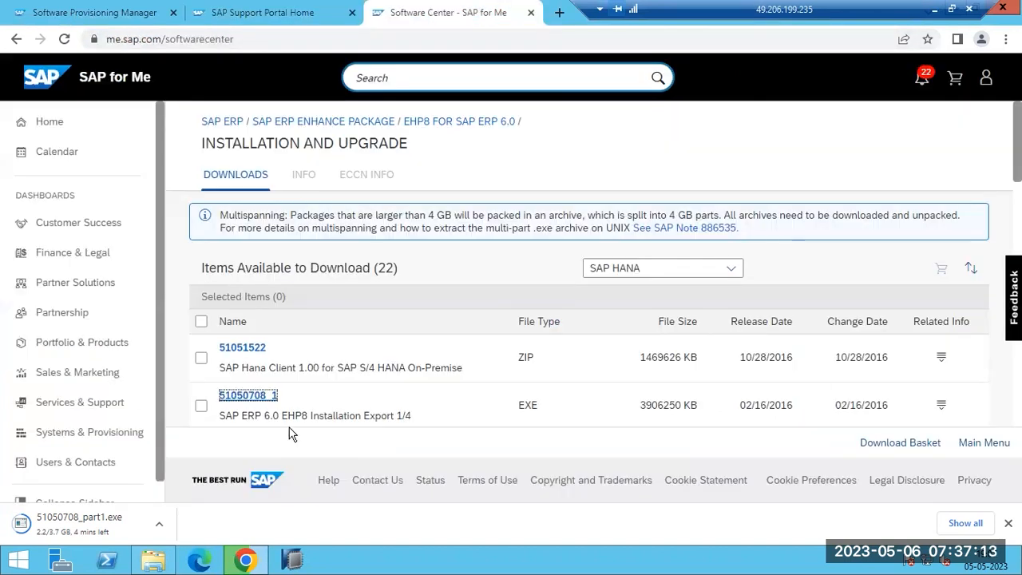
Browse to E:\SAPSOFTWARS\ECC-EXPORTS\51050708\DATA_UNITS\EXPORT_4 in File Explorer and view its files.
{"action": "left_click", "coordinate": [154, 562]}
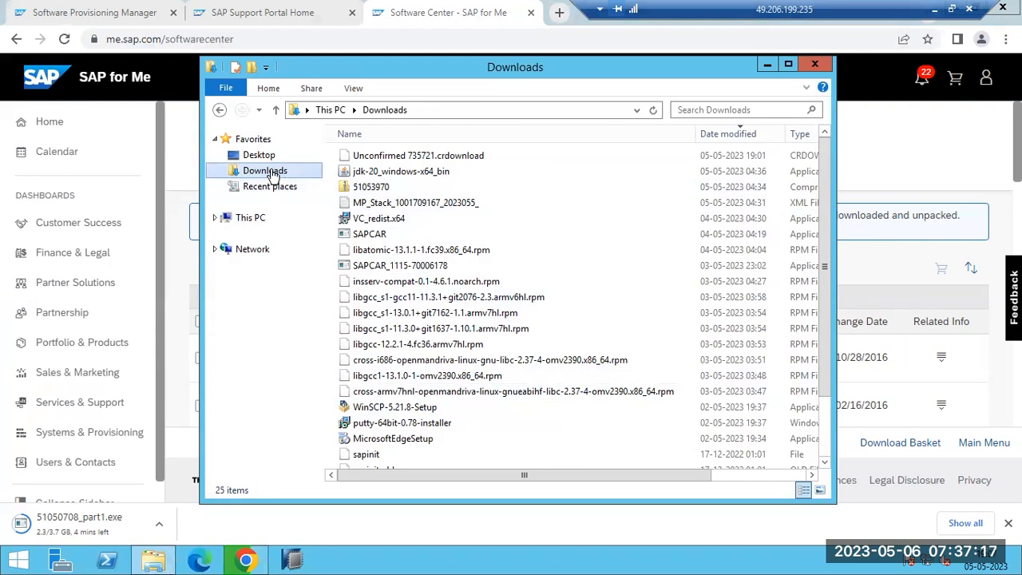
{"action": "left_click", "coordinate": [233, 219]}
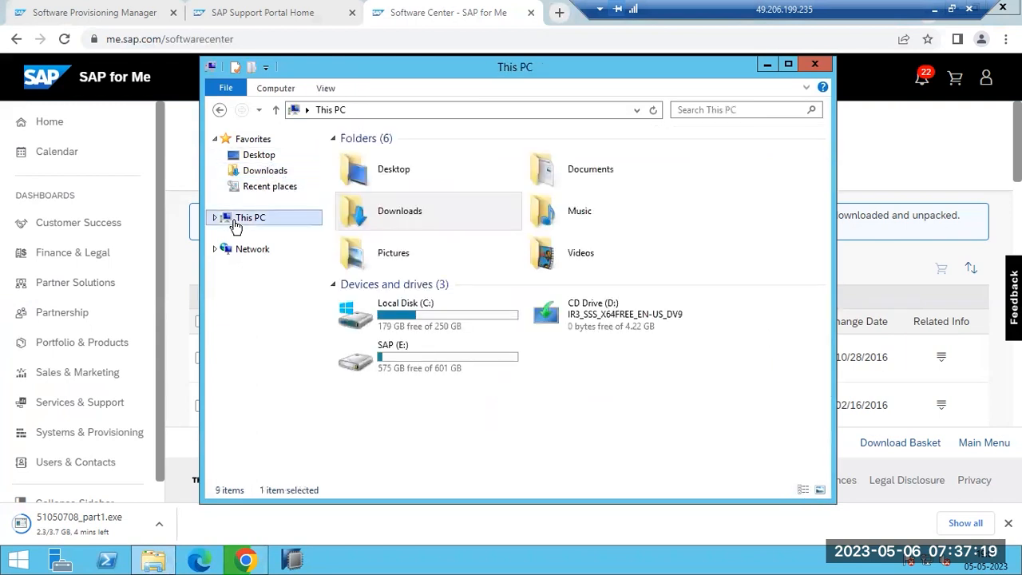
{"action": "double_click", "coordinate": [390, 365]}
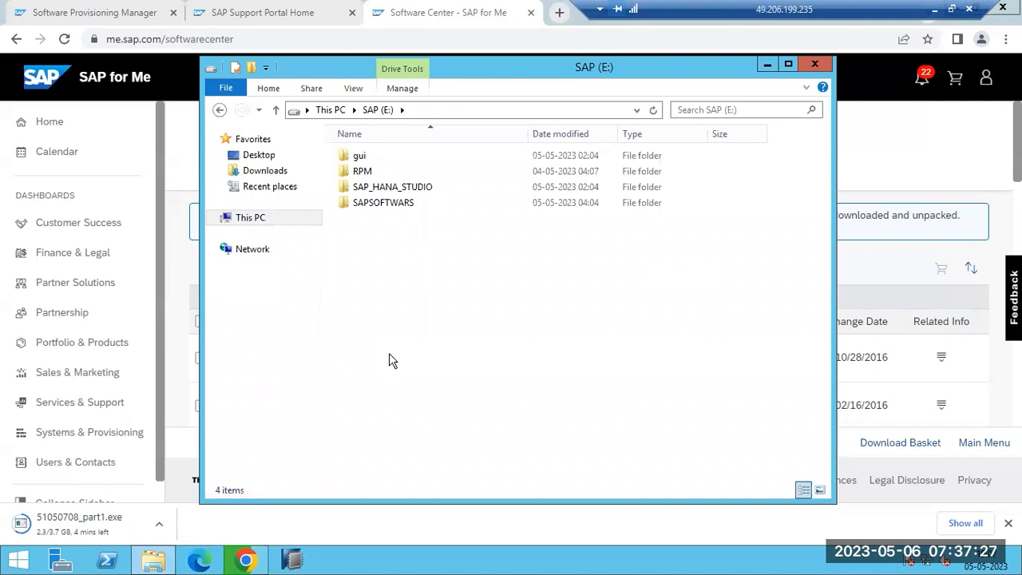
{"action": "left_click", "coordinate": [371, 190]}
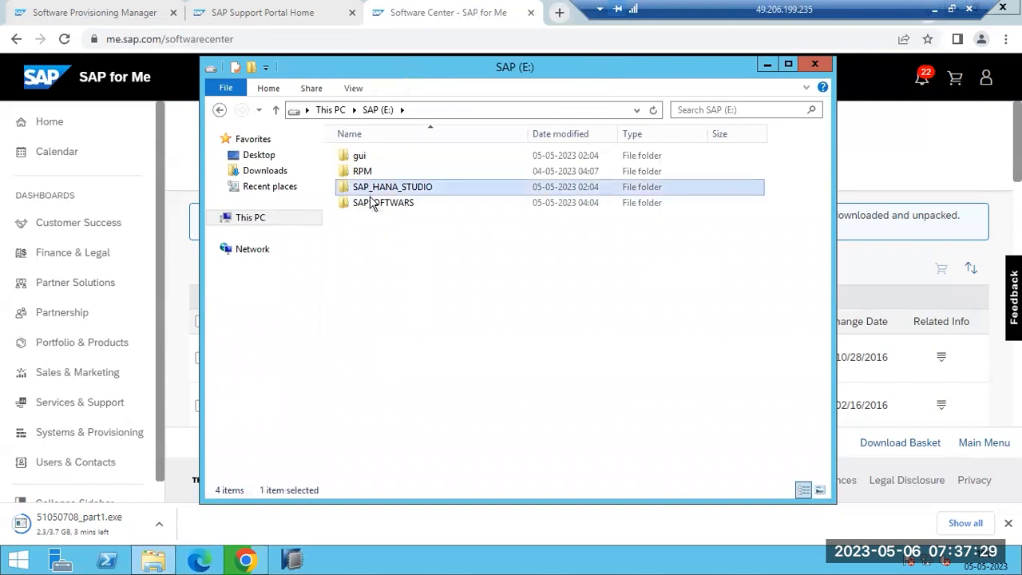
{"action": "double_click", "coordinate": [372, 202]}
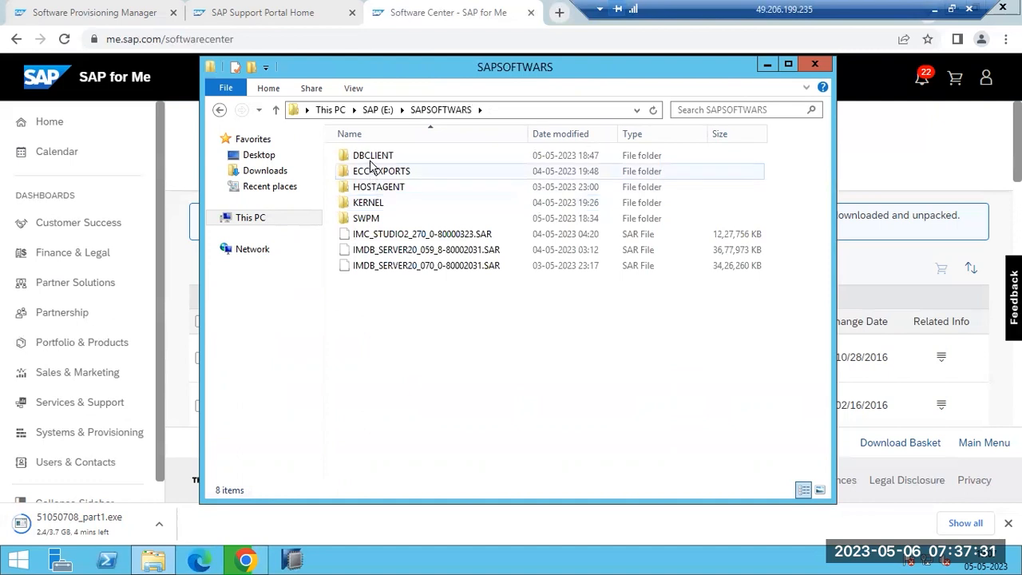
{"action": "double_click", "coordinate": [375, 170]}
{"action": "left_click", "coordinate": [375, 156]}
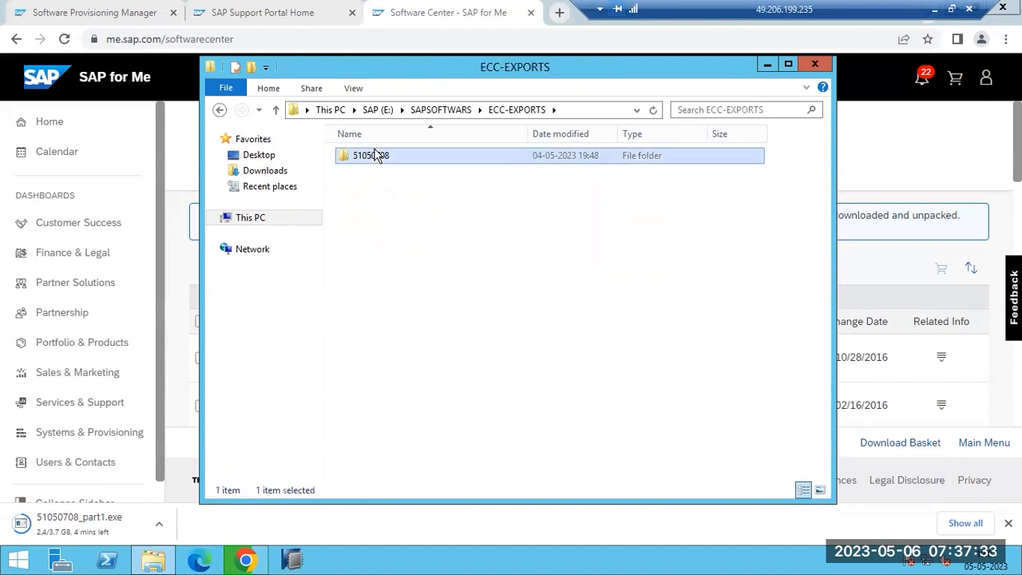
{"action": "double_click", "coordinate": [376, 156]}
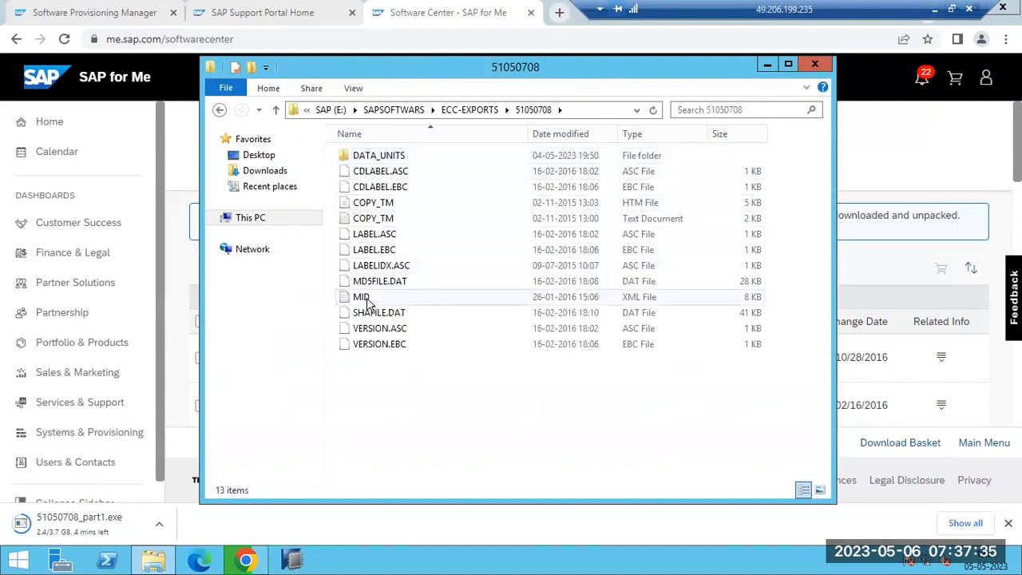
{"action": "double_click", "coordinate": [366, 157]}
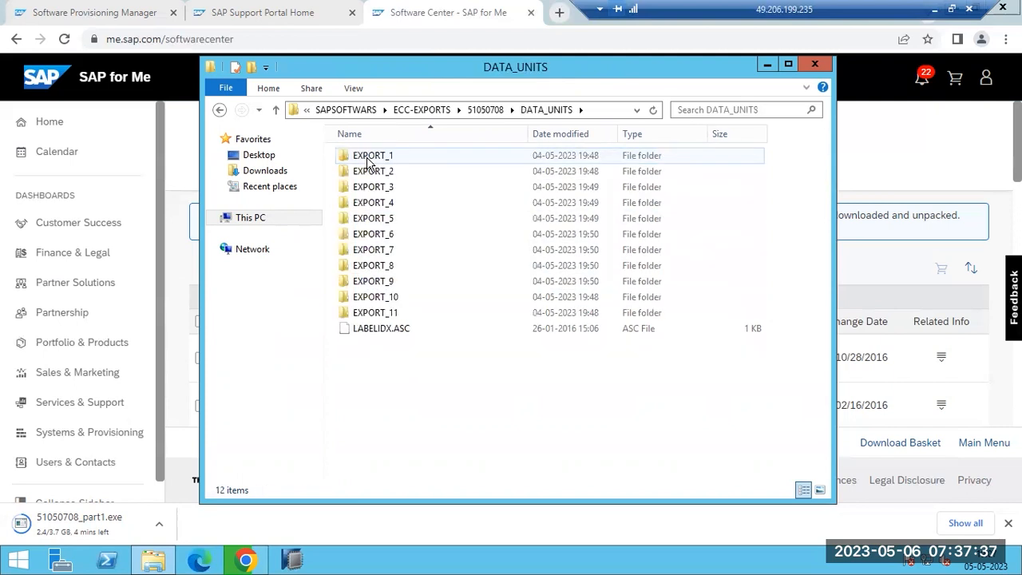
{"action": "double_click", "coordinate": [378, 204]}
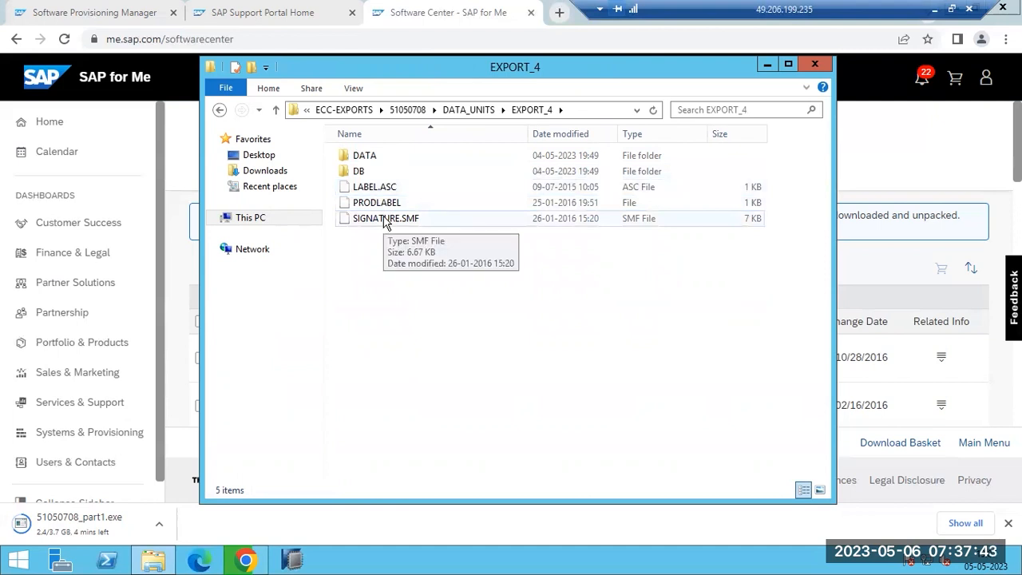
Compare the contents of the EXPORT_5 and EXPORT_4 folders, ending back in DATA_UNITS.
{"action": "left_click", "coordinate": [461, 113]}
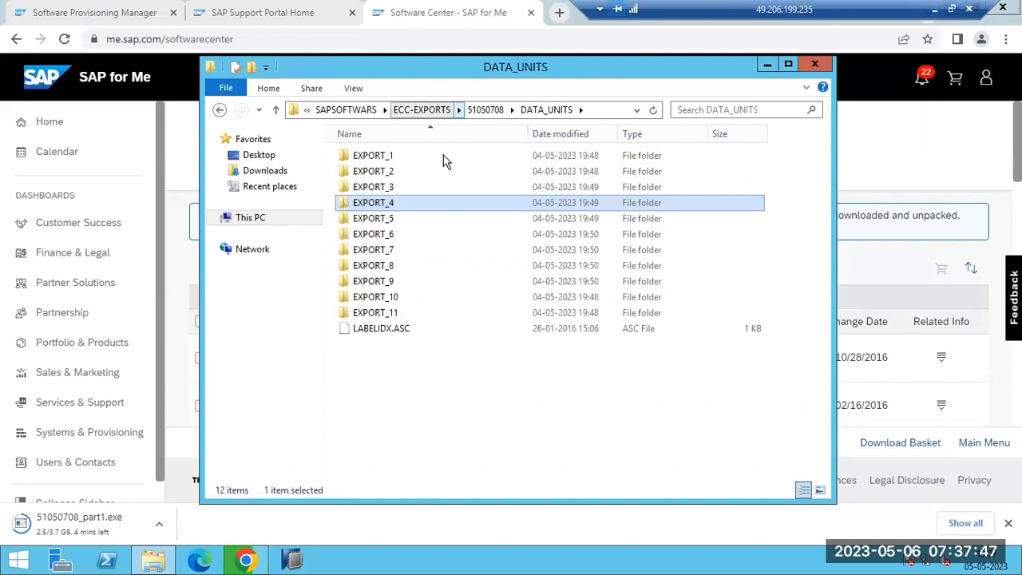
{"action": "left_click", "coordinate": [397, 222]}
{"action": "double_click", "coordinate": [397, 222]}
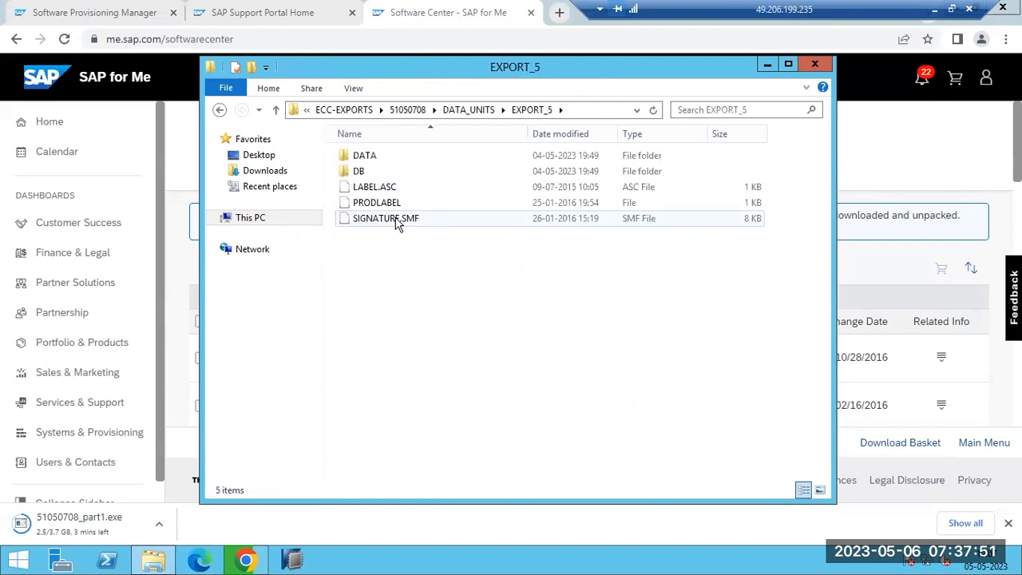
{"action": "left_click", "coordinate": [468, 109]}
{"action": "double_click", "coordinate": [387, 204]}
{"action": "left_click", "coordinate": [452, 112]}
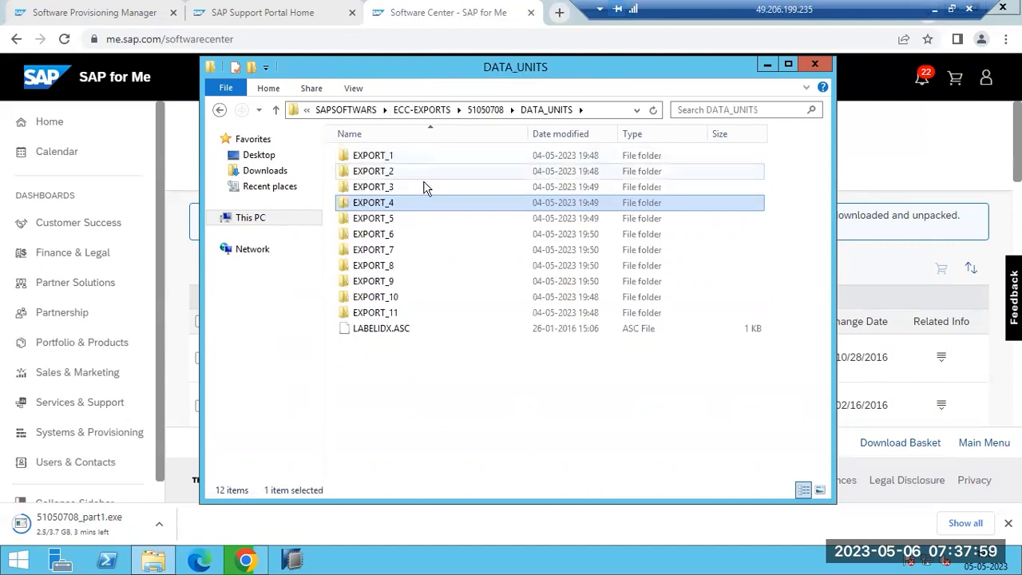
Copy SIGNATURE.SMF from the EXPORT_3 folder into EXPORT_4, replacing the existing file there.
{"action": "double_click", "coordinate": [394, 187]}
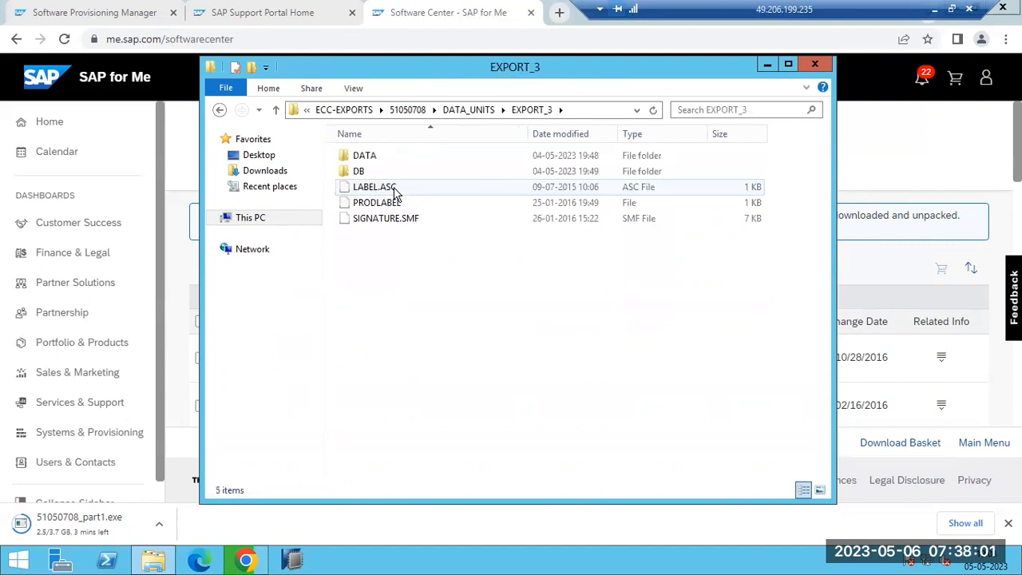
{"action": "right_click", "coordinate": [388, 221]}
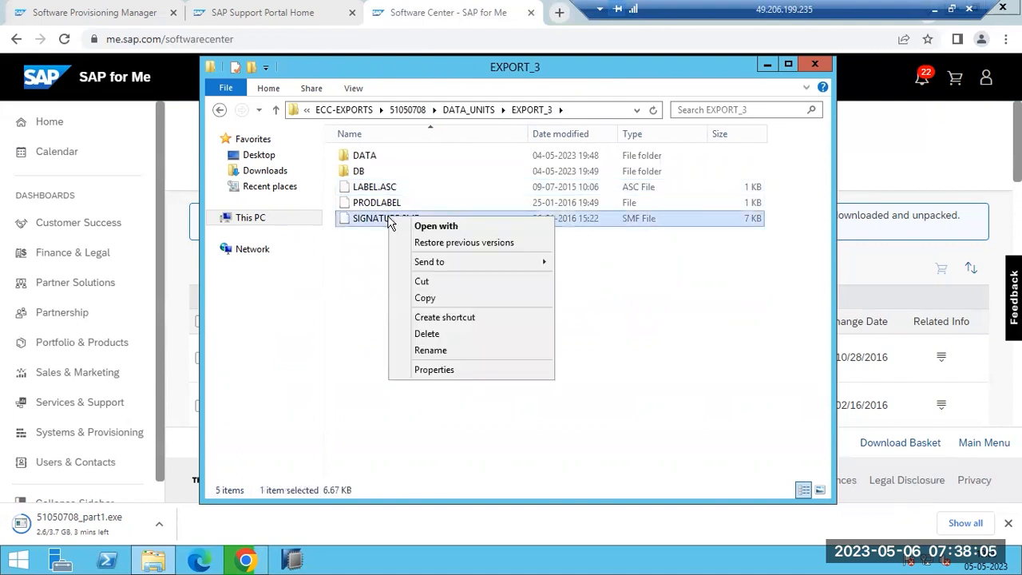
{"action": "left_click", "coordinate": [424, 297]}
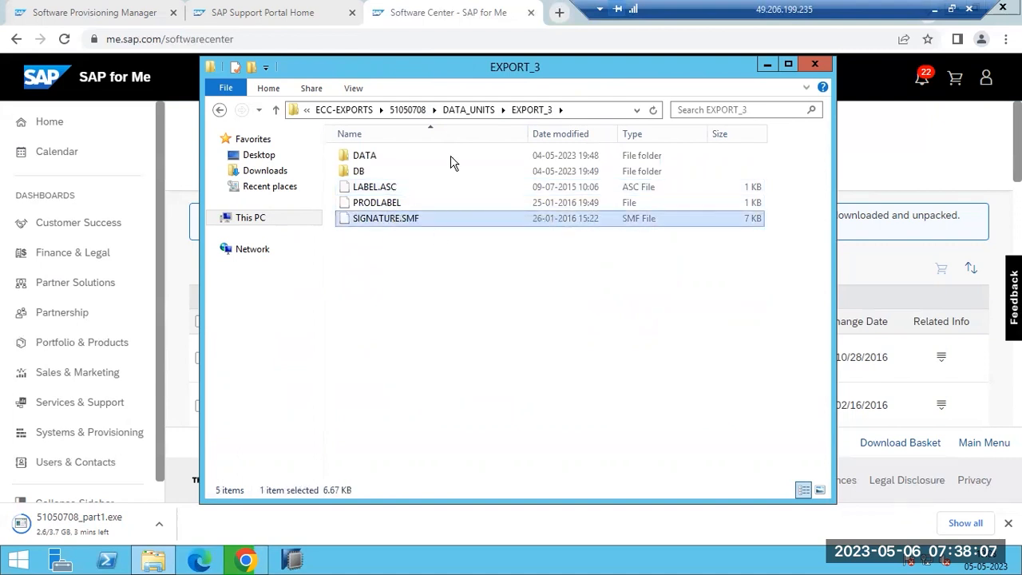
{"action": "left_click", "coordinate": [468, 111]}
{"action": "double_click", "coordinate": [383, 202]}
{"action": "right_click", "coordinate": [397, 255]}
{"action": "left_click", "coordinate": [442, 349]}
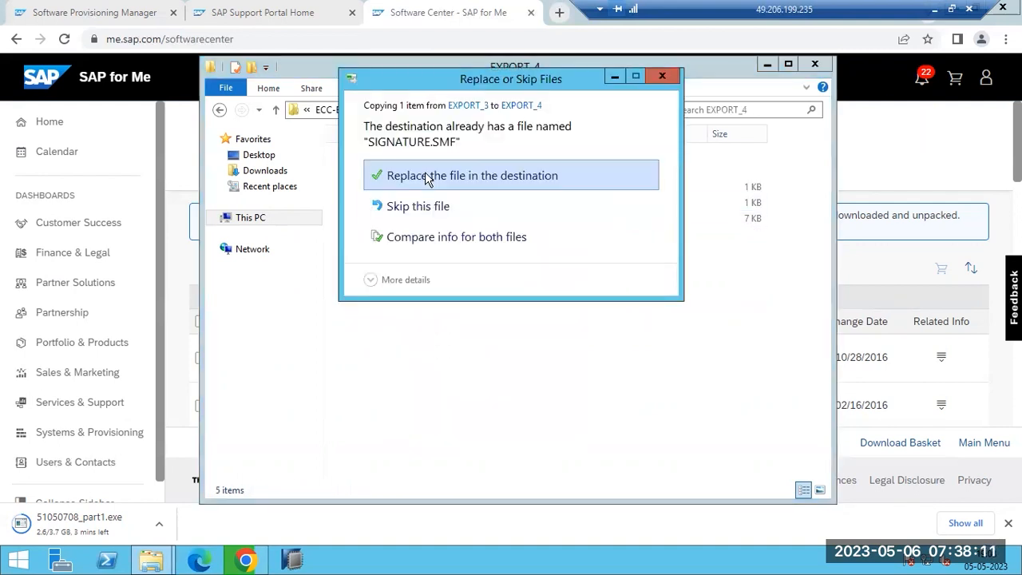
{"action": "left_click", "coordinate": [426, 177]}
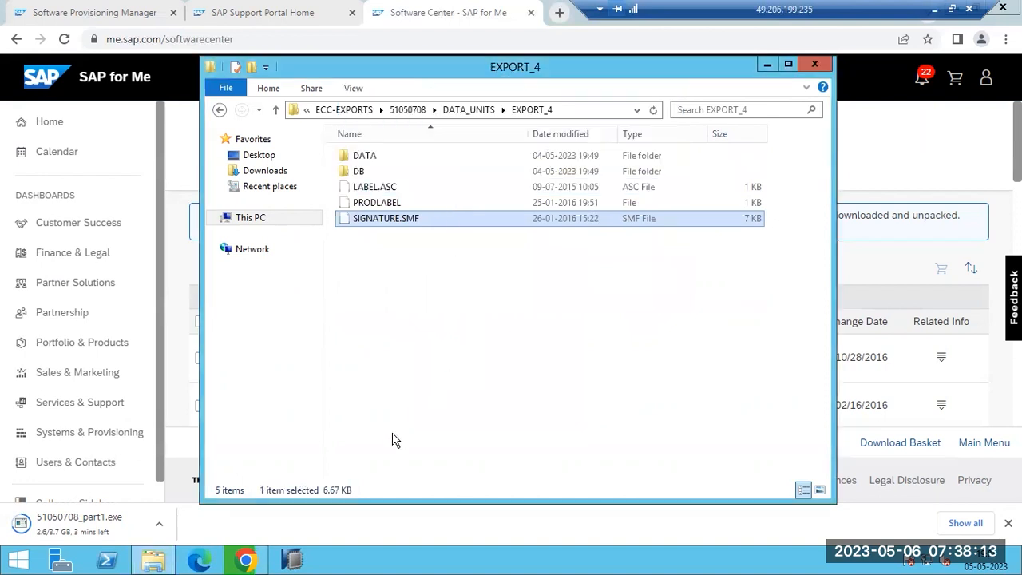
Rerun the Installation Export 1 media check in the Software Provisioning Manager with the same package location and refresh the log file list.
{"action": "left_click", "coordinate": [224, 540]}
{"action": "left_click", "coordinate": [91, 12]}
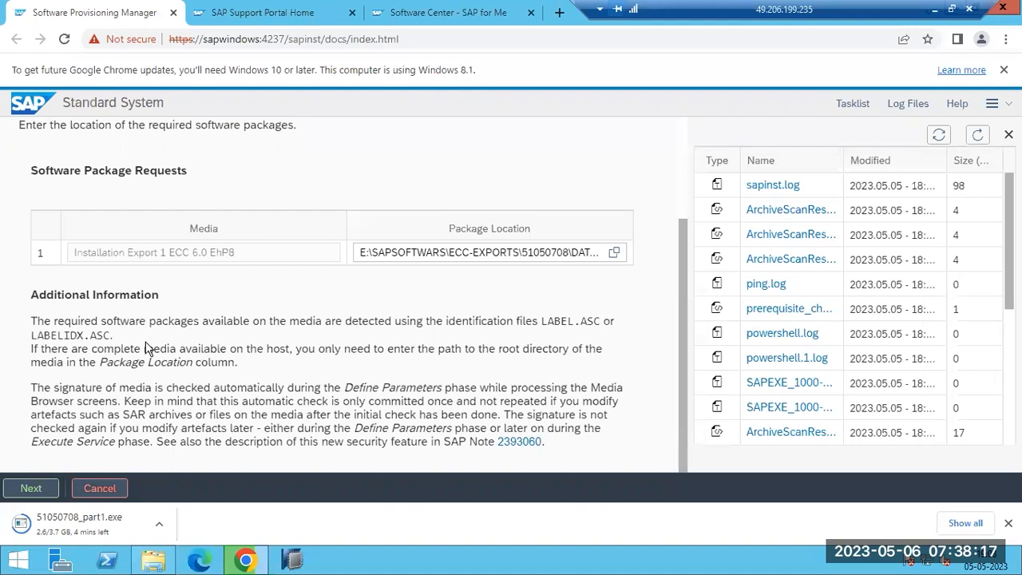
{"action": "left_click", "coordinate": [31, 488]}
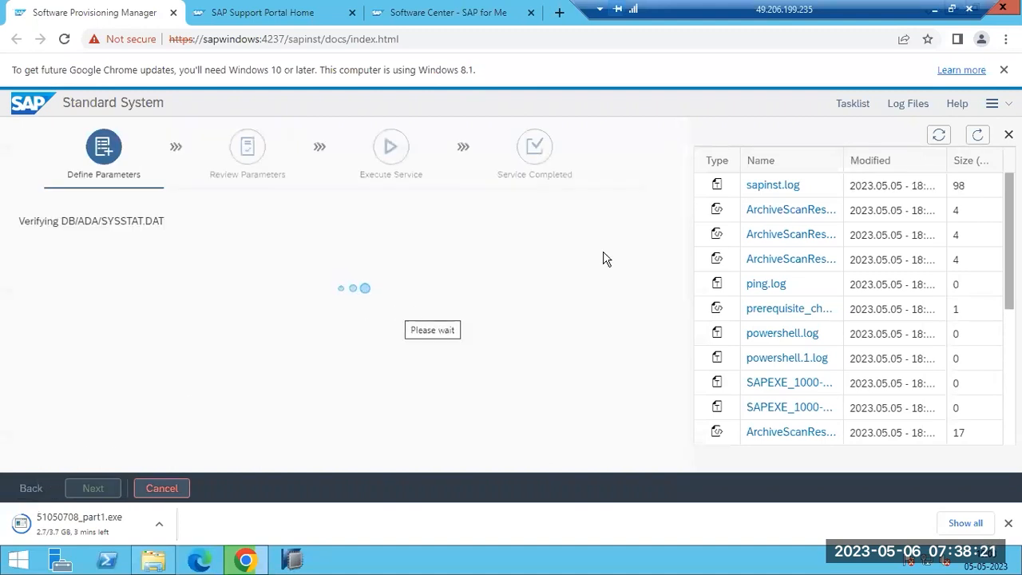
{"action": "left_click", "coordinate": [977, 134]}
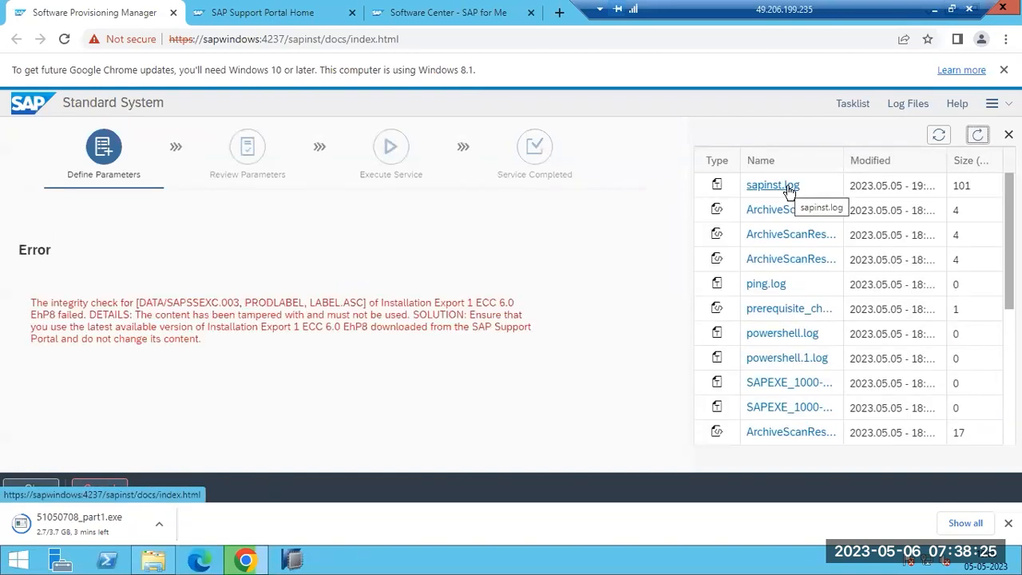
Open sapinst.log, copy the lines about the incorrect digest of PRODLABEL and LABEL.ASC, and close the log.
{"action": "left_click", "coordinate": [789, 190]}
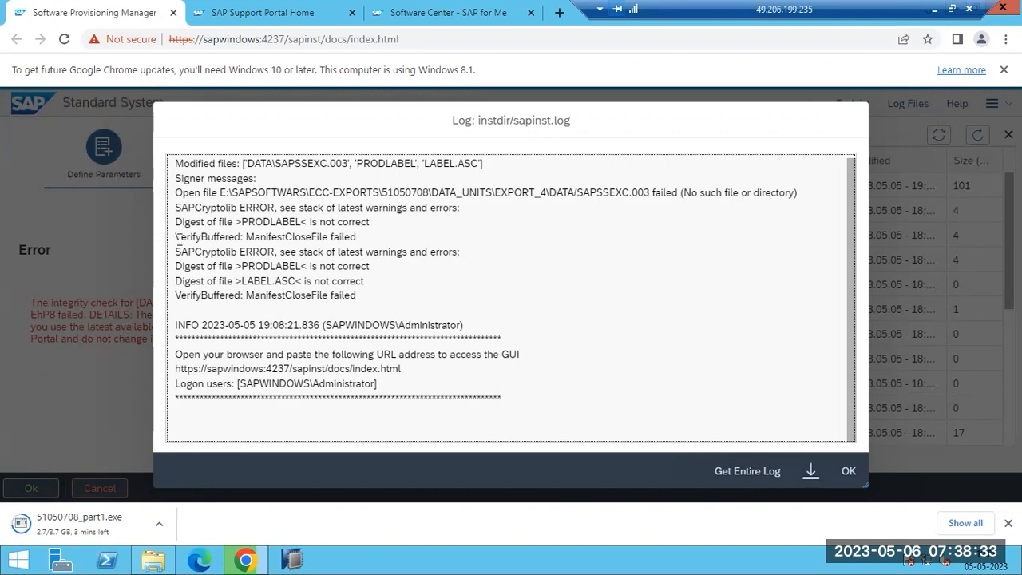
{"action": "left_click_drag", "start_coordinate": [181, 237], "coordinate": [361, 236]}
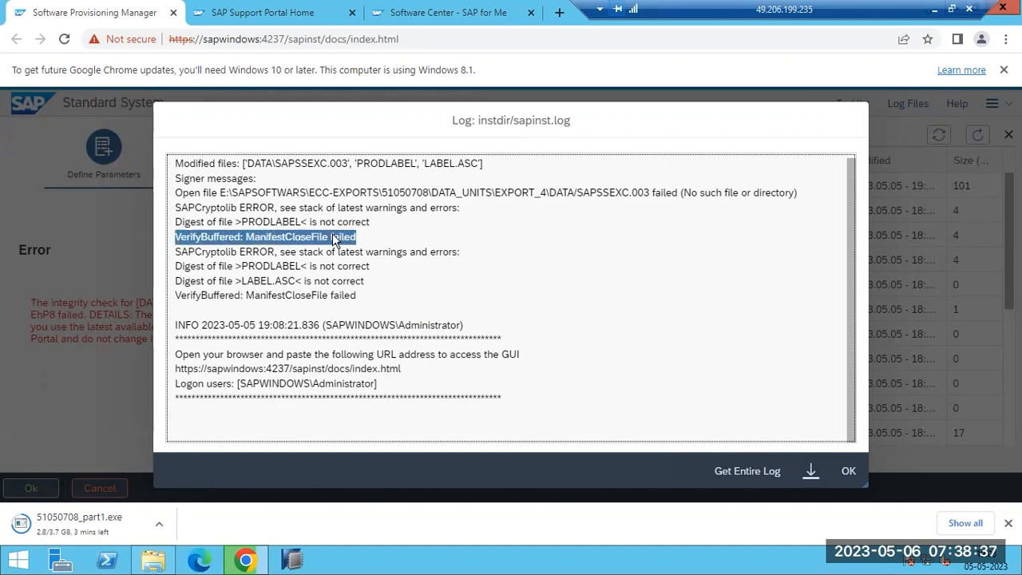
{"action": "right_click", "coordinate": [333, 236]}
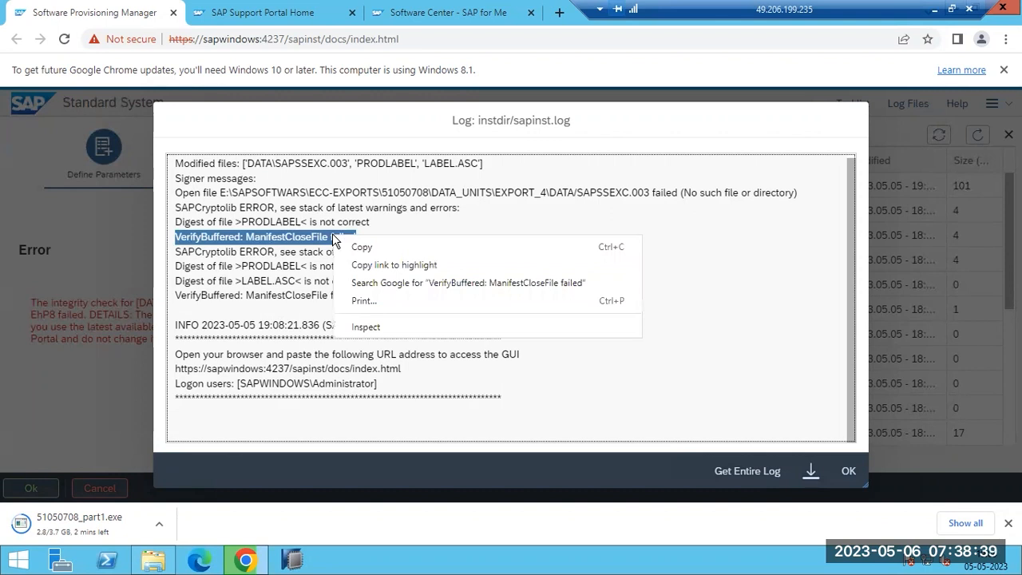
{"action": "left_click", "coordinate": [290, 239]}
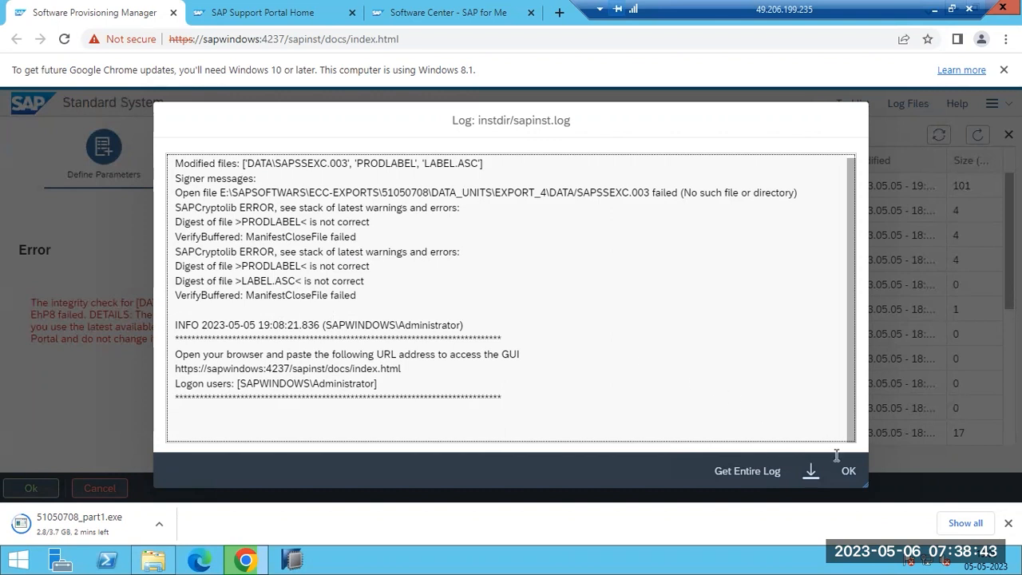
{"action": "left_click_drag", "start_coordinate": [179, 266], "coordinate": [375, 282]}
{"action": "right_click", "coordinate": [346, 273]}
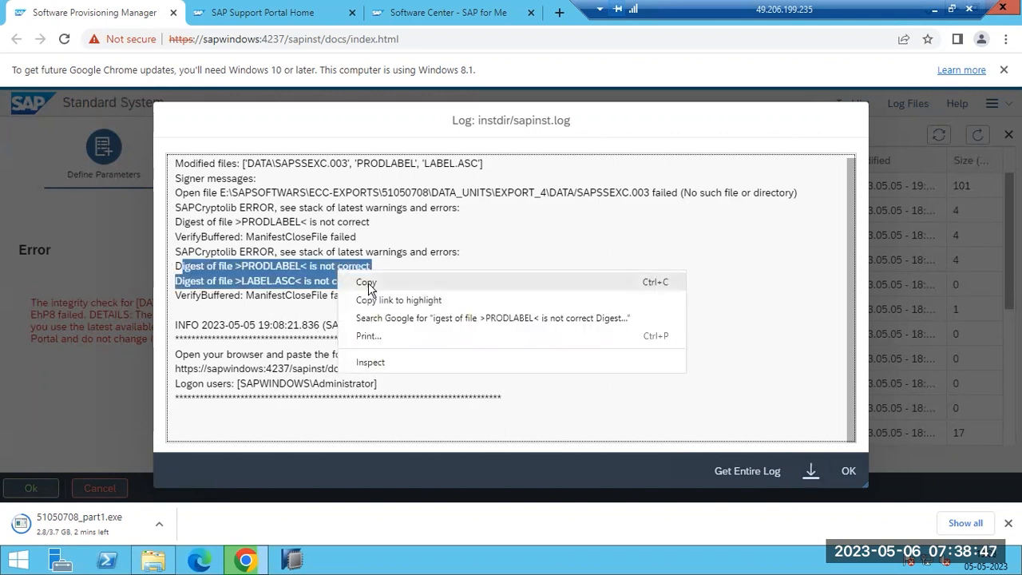
{"action": "left_click", "coordinate": [366, 283]}
{"action": "left_click", "coordinate": [845, 471]}
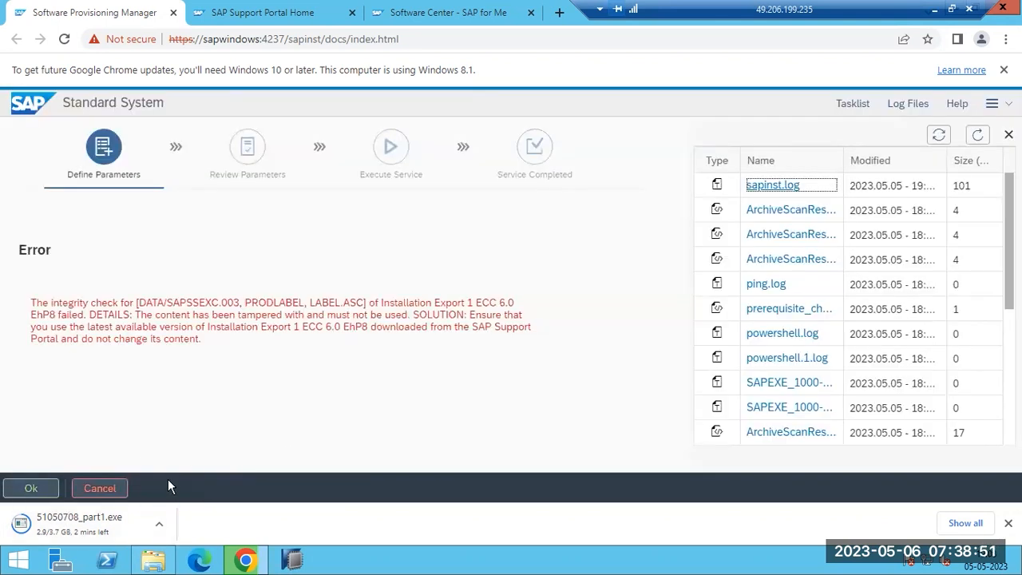
Search Google for the copied digest error and read the answers to the SAP Community question about the LABEL.ASC problem.
{"action": "left_click", "coordinate": [437, 13]}
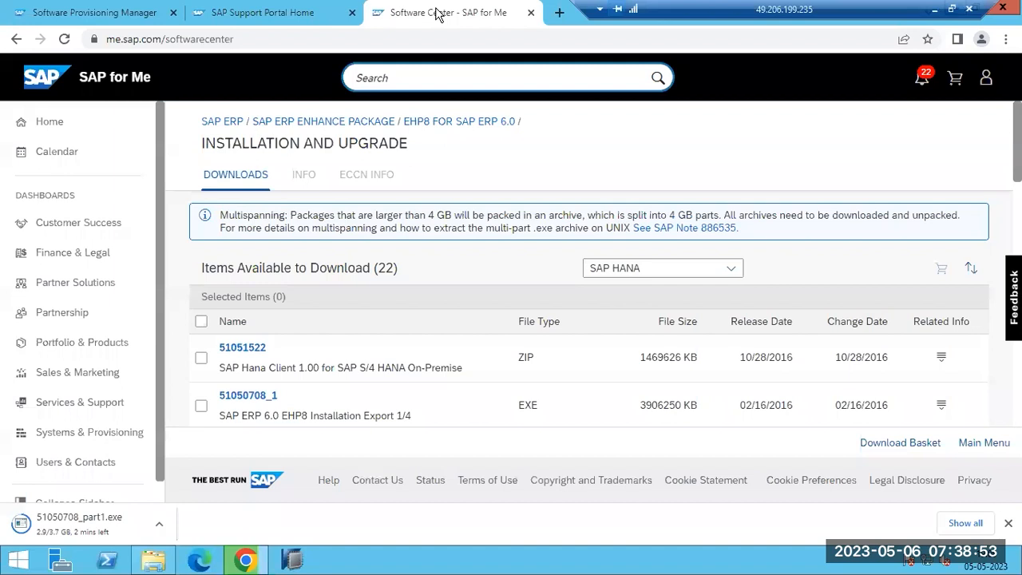
{"action": "left_click", "coordinate": [303, 14]}
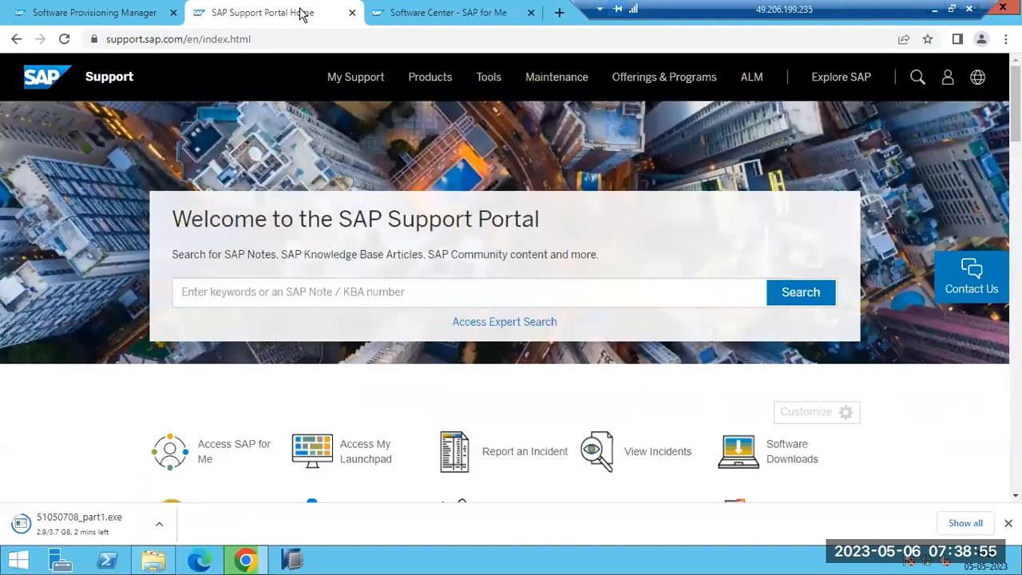
{"action": "key", "text": "ctrl+v"}
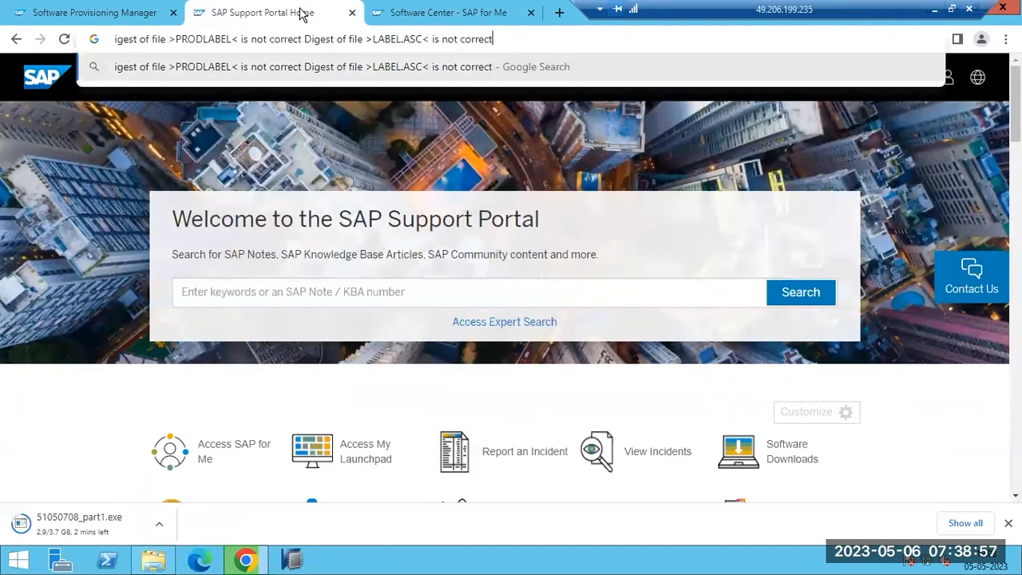
{"action": "key", "text": "Return"}
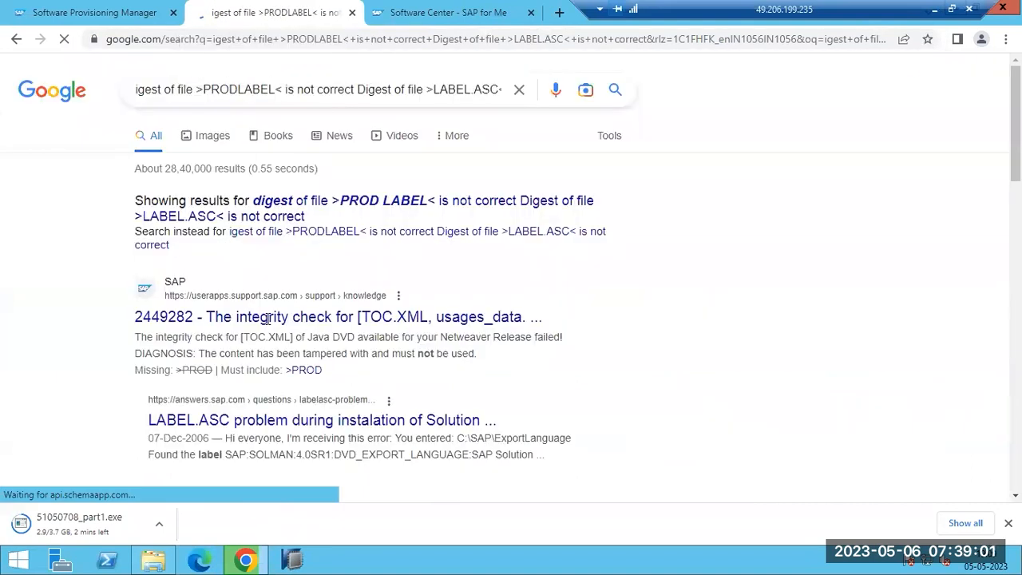
{"action": "left_click", "coordinate": [311, 430]}
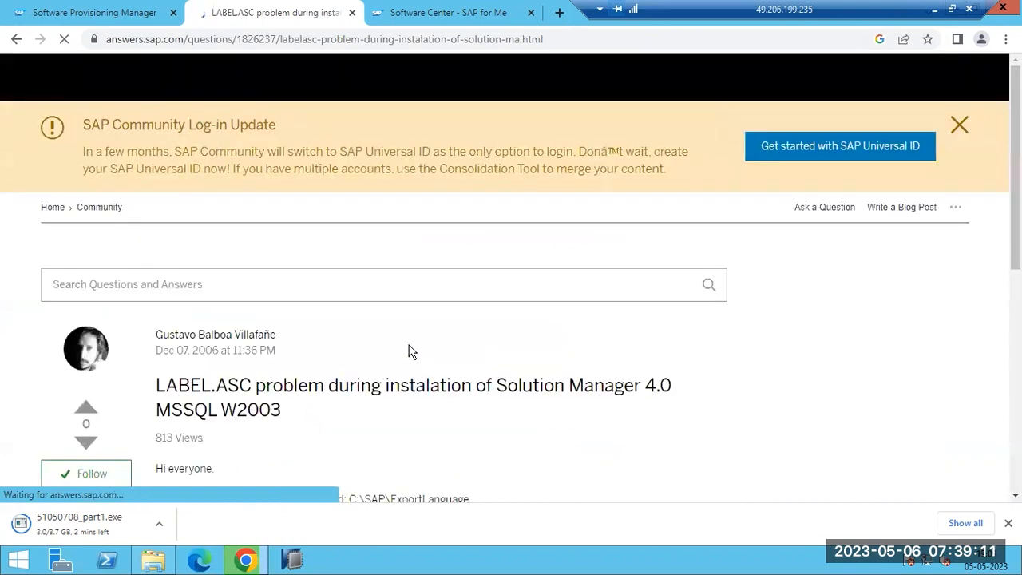
{"action": "scroll", "coordinate": [411, 349], "scroll_direction": "down", "scroll_amount": 5}
{"action": "scroll", "coordinate": [411, 349], "scroll_direction": "down", "scroll_amount": 5}
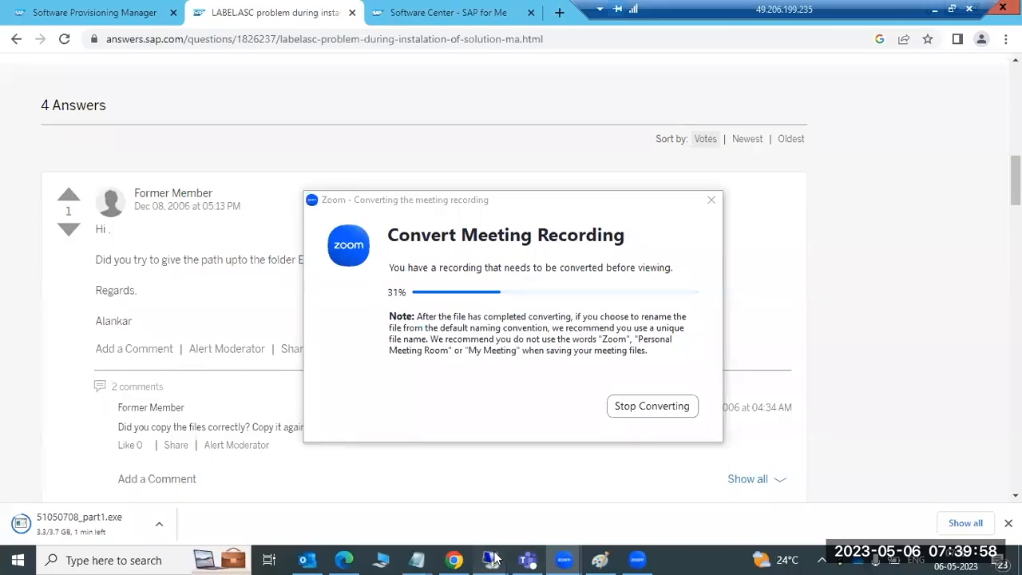
{"action": "mouse_move", "coordinate": [490, 560]}
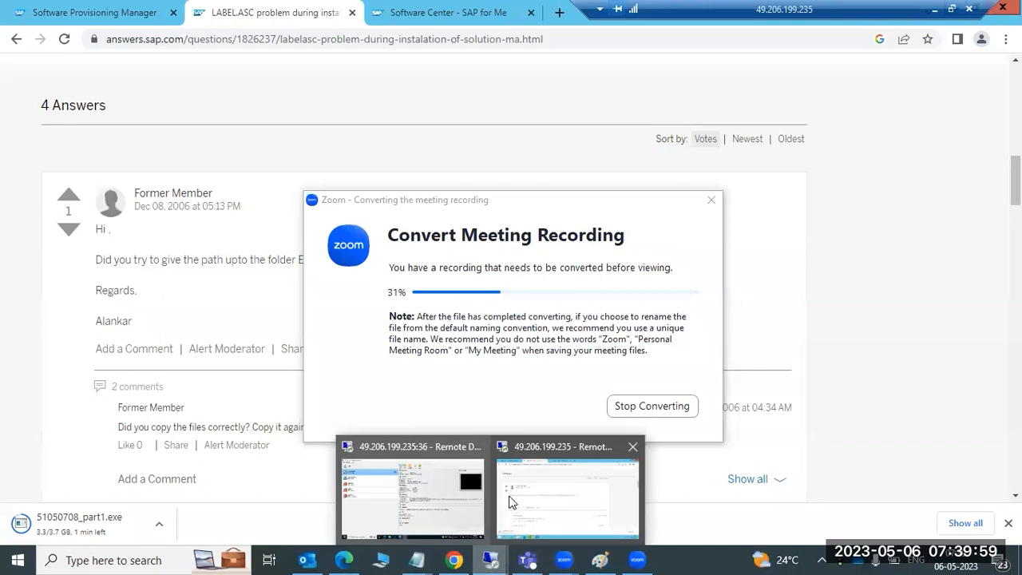
{"action": "left_click", "coordinate": [535, 490]}
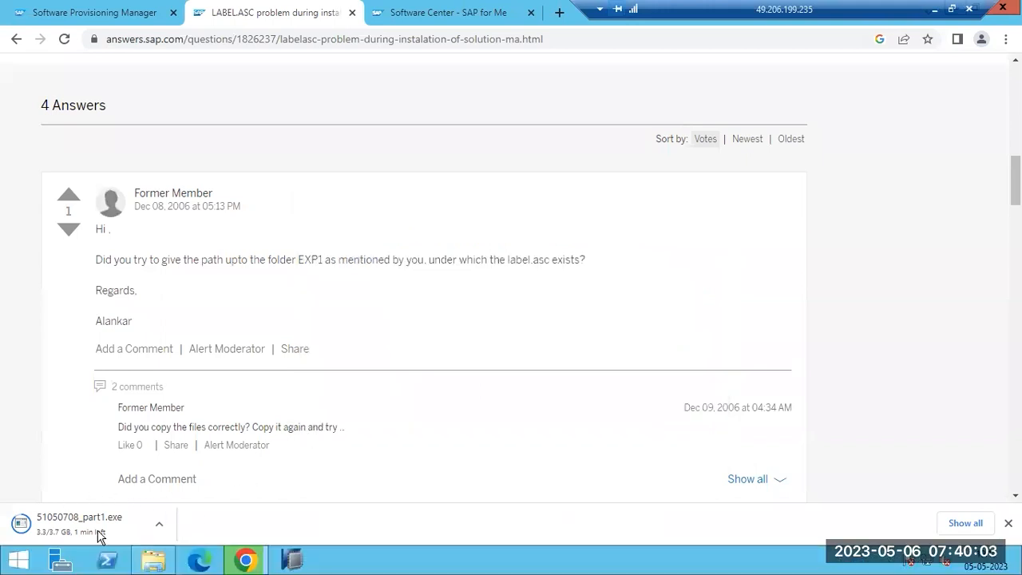
{"action": "left_click", "coordinate": [162, 564]}
{"action": "left_click", "coordinate": [264, 168]}
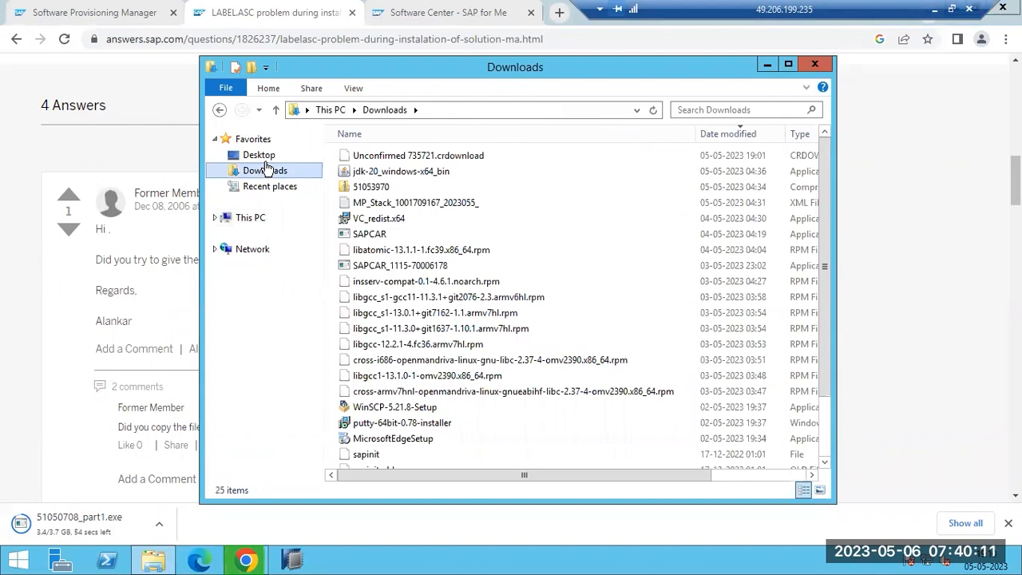
{"action": "left_click", "coordinate": [114, 13]}
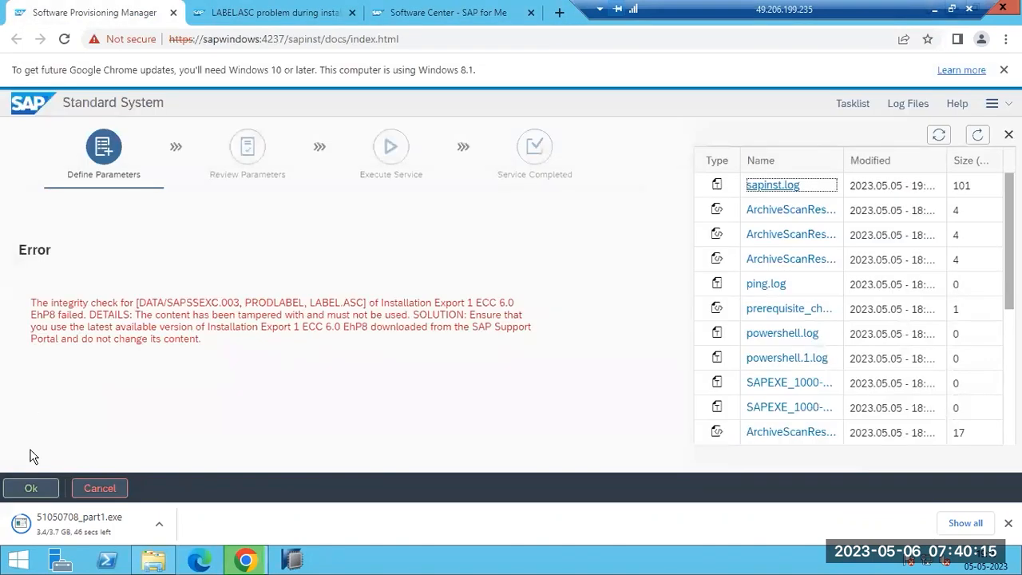
{"action": "left_click_drag", "start_coordinate": [136, 315], "coordinate": [384, 327]}
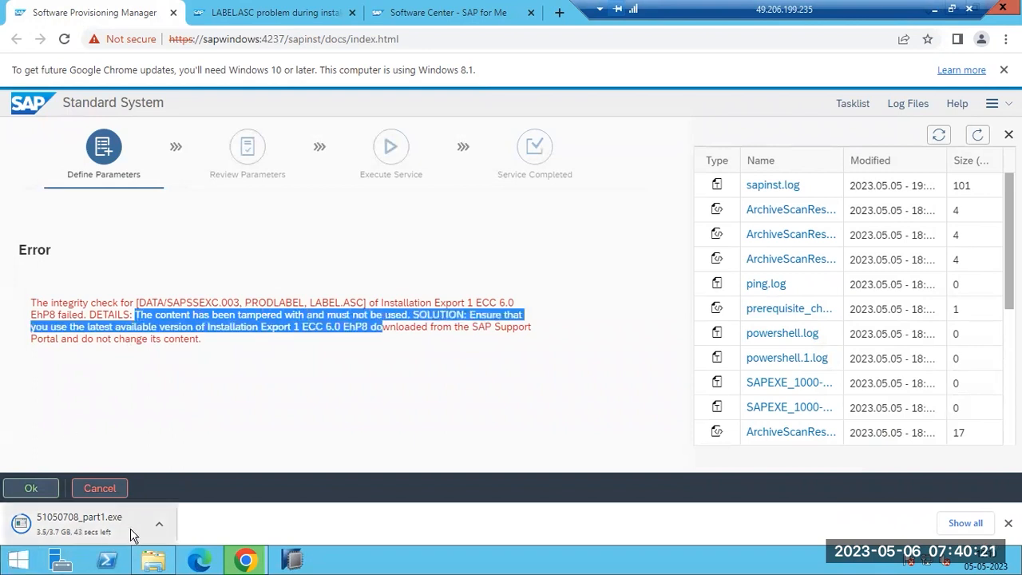
Run 51050708_part1 from the Downloads folder as administrator and start extracting it to C:\Users\Administrator\Downloads.
{"action": "mouse_move", "coordinate": [152, 564]}
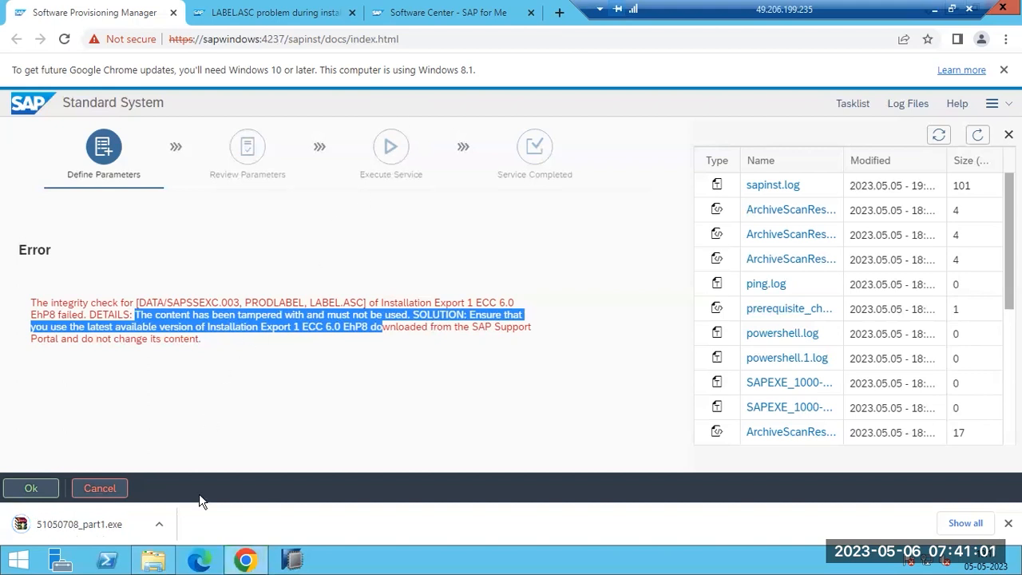
{"action": "left_click", "coordinate": [154, 561]}
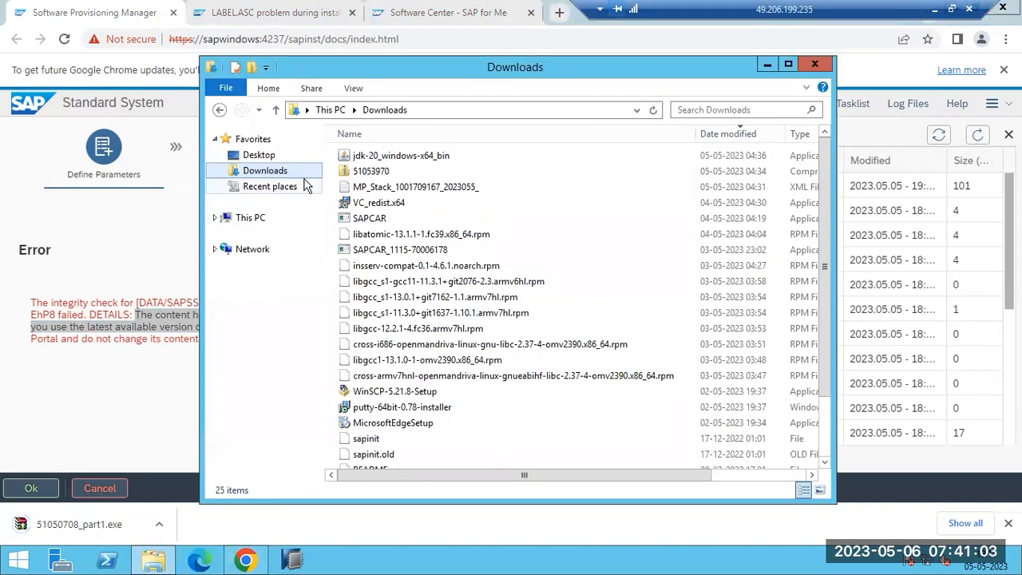
{"action": "left_click", "coordinate": [378, 158]}
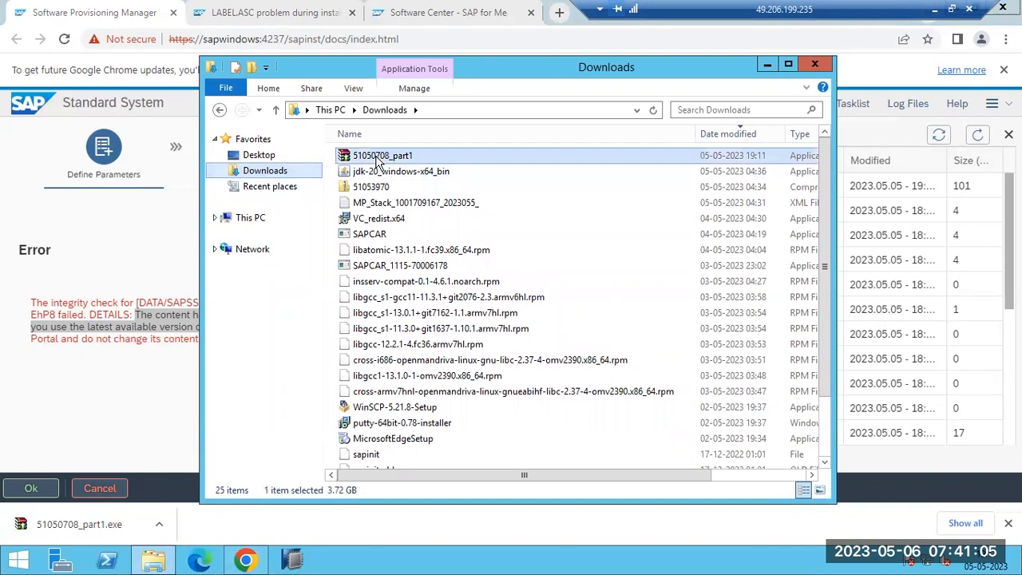
{"action": "left_click", "coordinate": [379, 160]}
{"action": "left_click", "coordinate": [379, 175]}
{"action": "left_click", "coordinate": [379, 160]}
{"action": "right_click", "coordinate": [378, 160]}
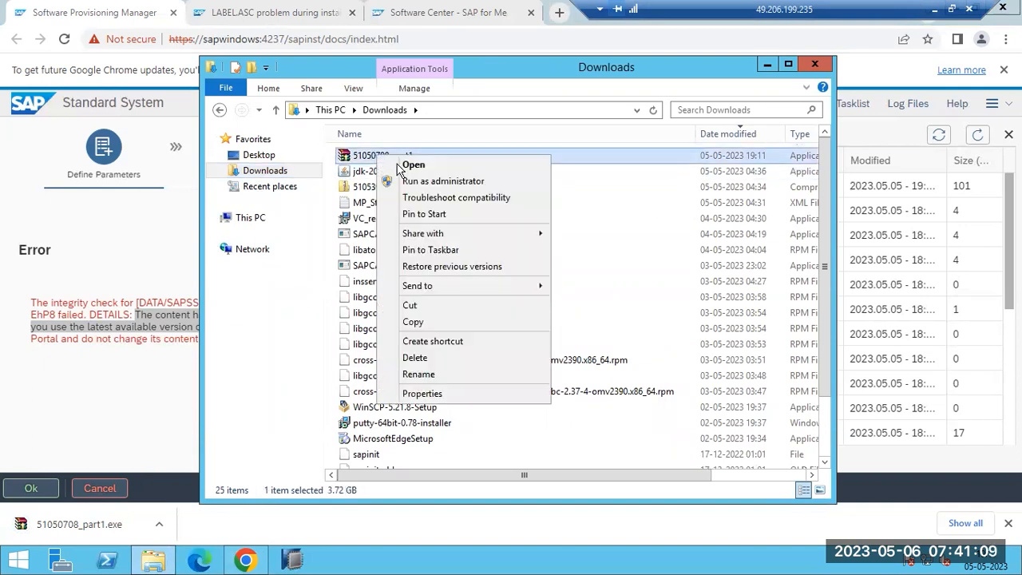
{"action": "left_click", "coordinate": [440, 183]}
{"action": "left_click", "coordinate": [583, 405]}
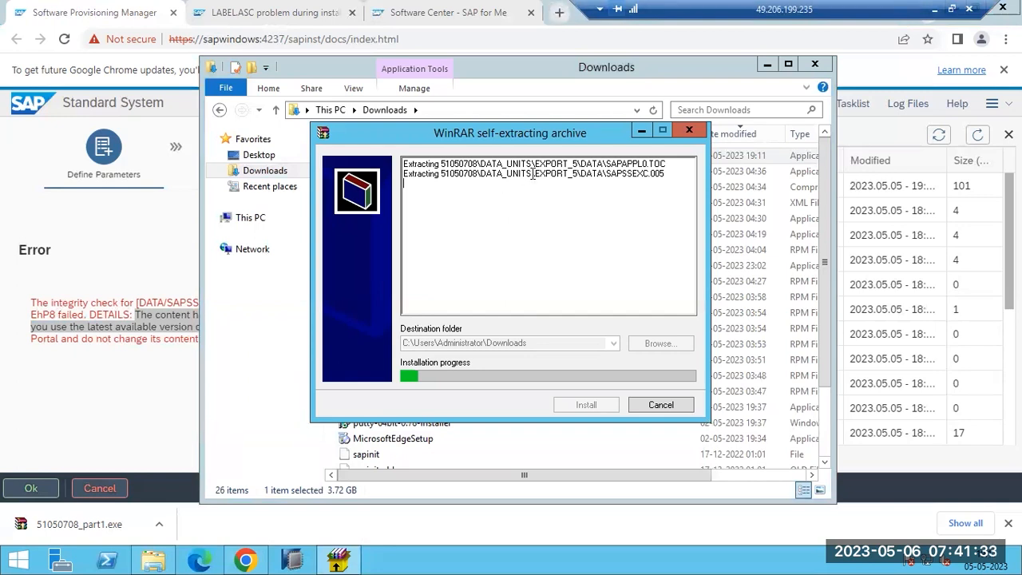
Compare the installation export named in the integrity error with the export folder listed in the WinRAR extraction window.
{"action": "left_click", "coordinate": [120, 237]}
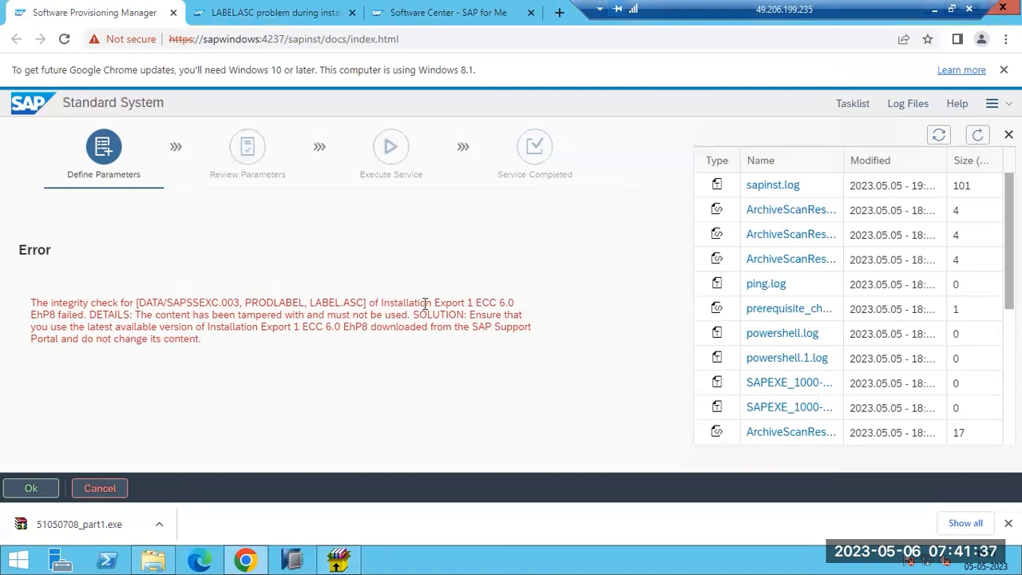
{"action": "left_click_drag", "start_coordinate": [462, 302], "coordinate": [473, 303]}
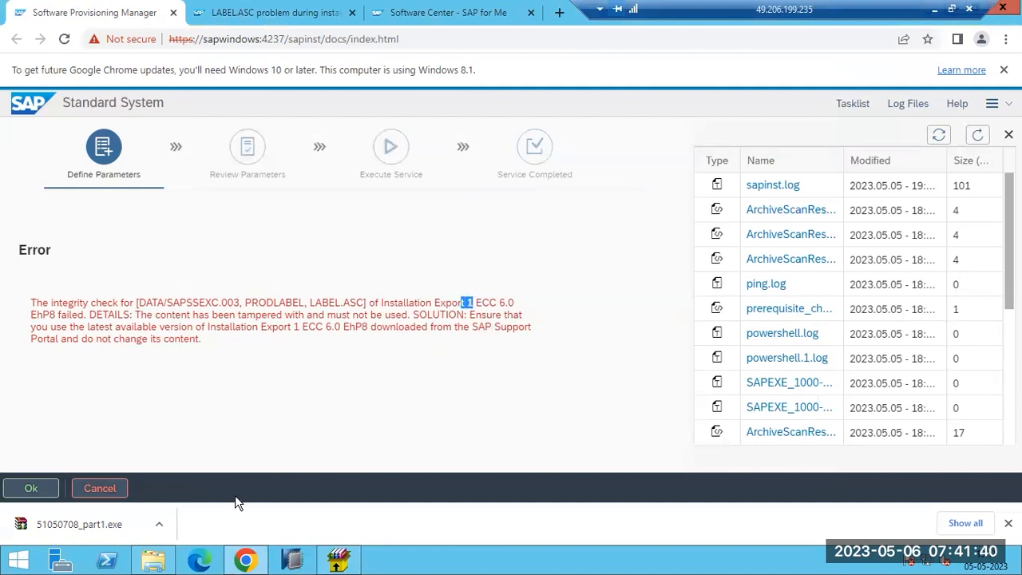
{"action": "left_click", "coordinate": [76, 529]}
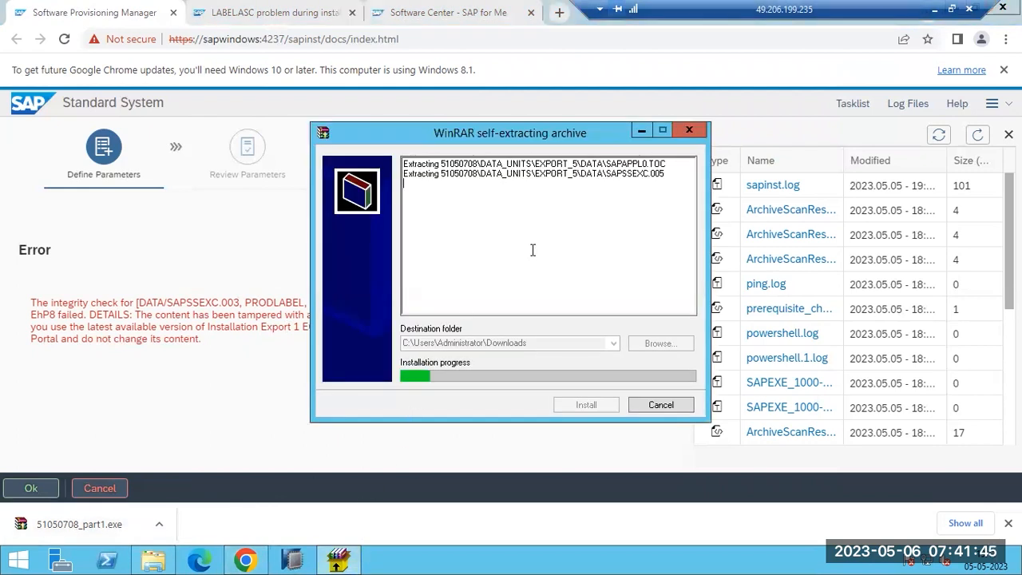
{"action": "left_click_drag", "start_coordinate": [549, 173], "coordinate": [580, 176]}
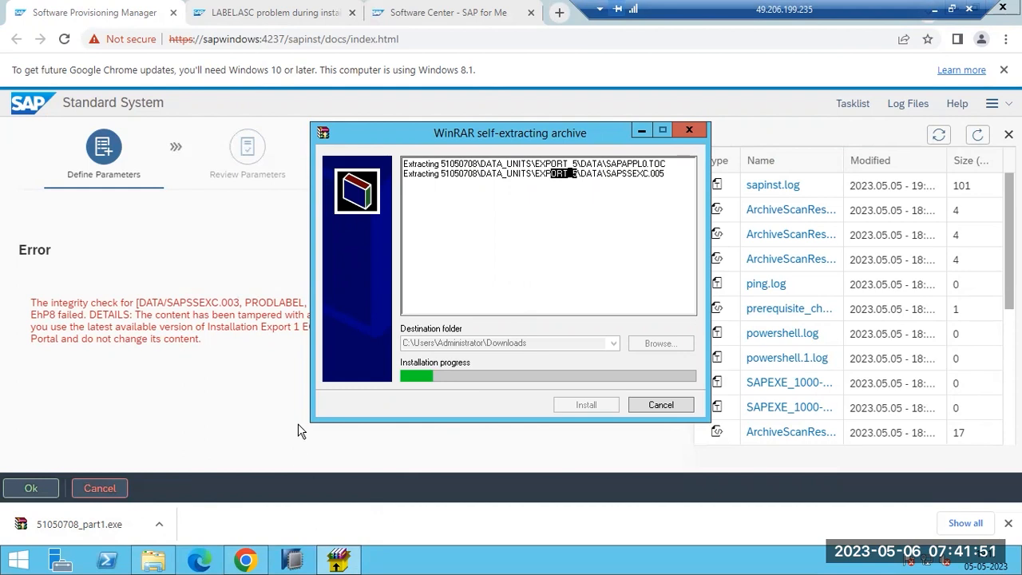
Start downloading 51050708_2, 51050708_3 and 51050708_4 from the SAP Software Center, and bring the WinRAR extraction window back.
{"action": "left_click", "coordinate": [256, 13]}
{"action": "key", "text": "ctrl+Tab"}
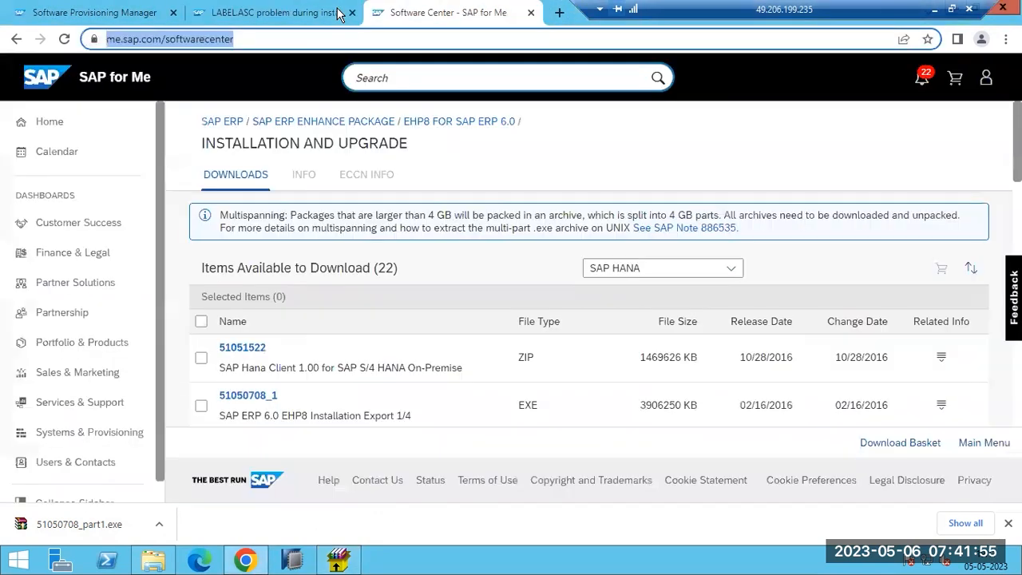
{"action": "scroll", "coordinate": [320, 392], "scroll_direction": "down", "scroll_amount": 1}
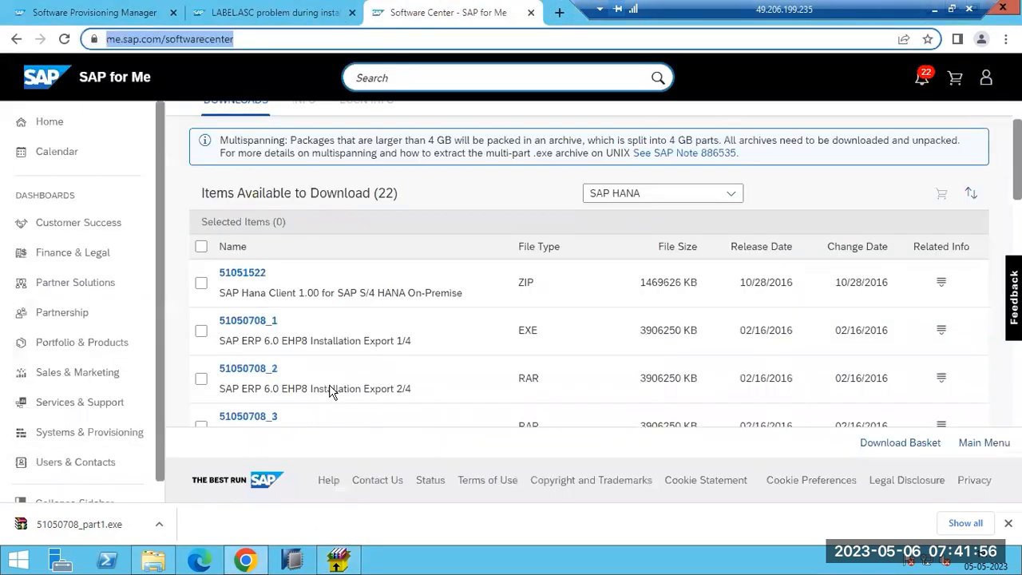
{"action": "left_click", "coordinate": [256, 369]}
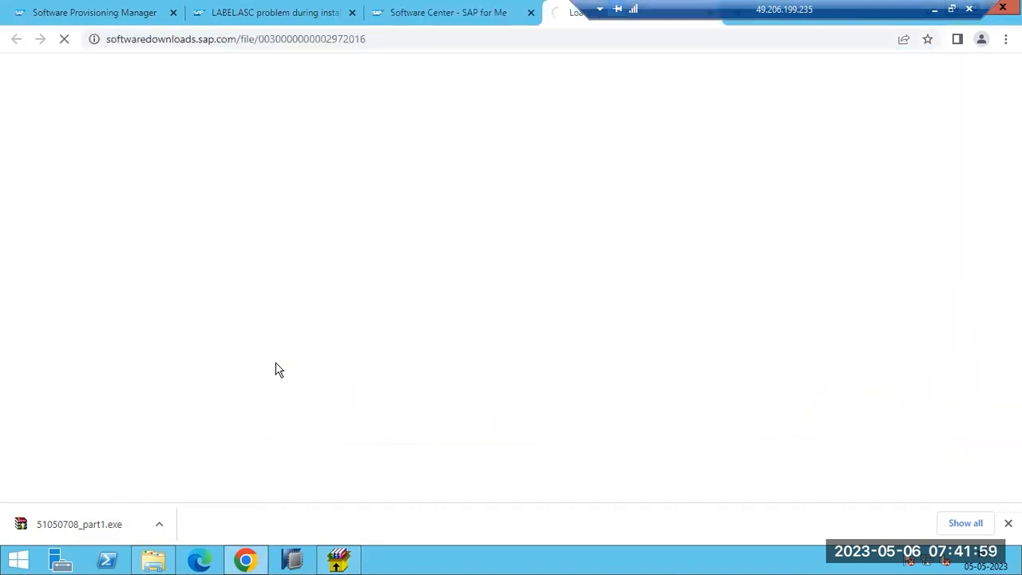
{"action": "left_click", "coordinate": [404, 11]}
{"action": "scroll", "coordinate": [289, 419], "scroll_direction": "down", "scroll_amount": 1}
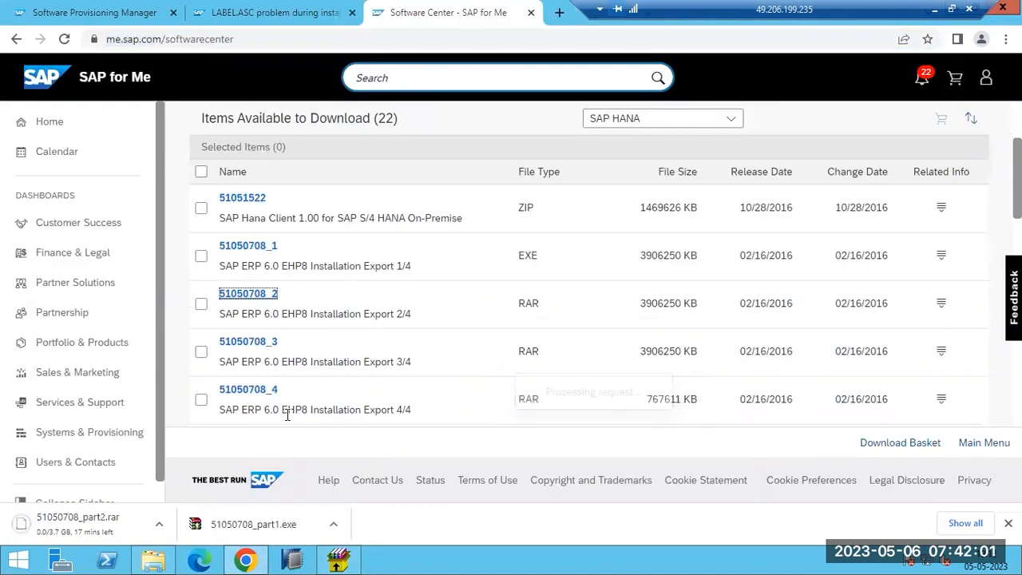
{"action": "left_click", "coordinate": [242, 344]}
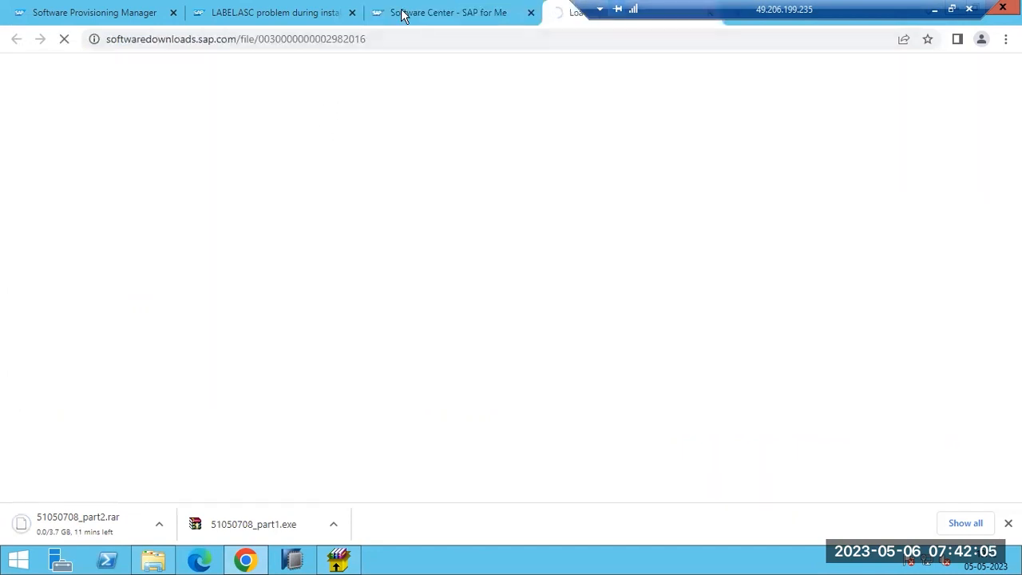
{"action": "left_click", "coordinate": [403, 12]}
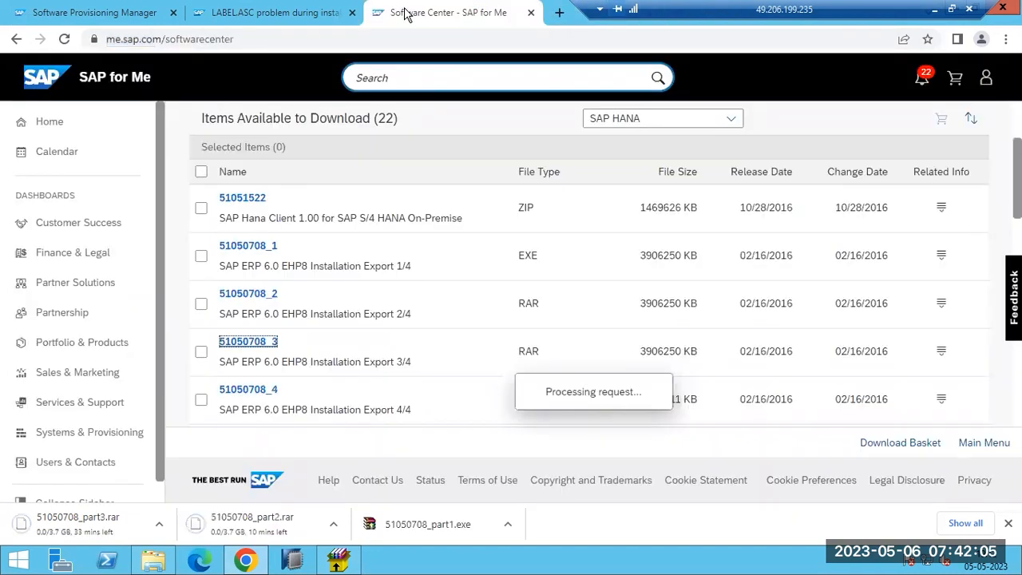
{"action": "left_click", "coordinate": [254, 391]}
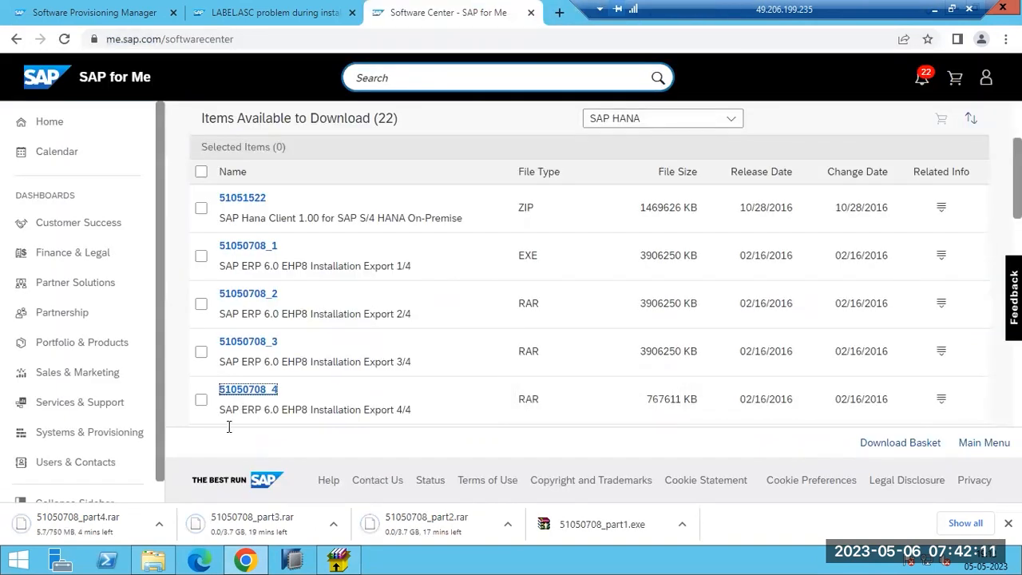
{"action": "left_click", "coordinate": [339, 560]}
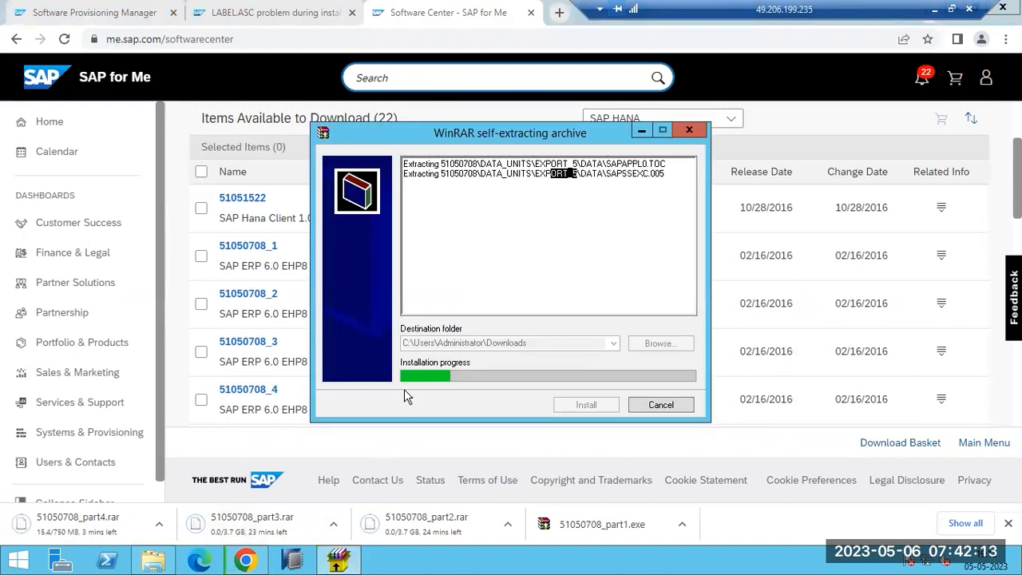
{"action": "left_click", "coordinate": [519, 174]}
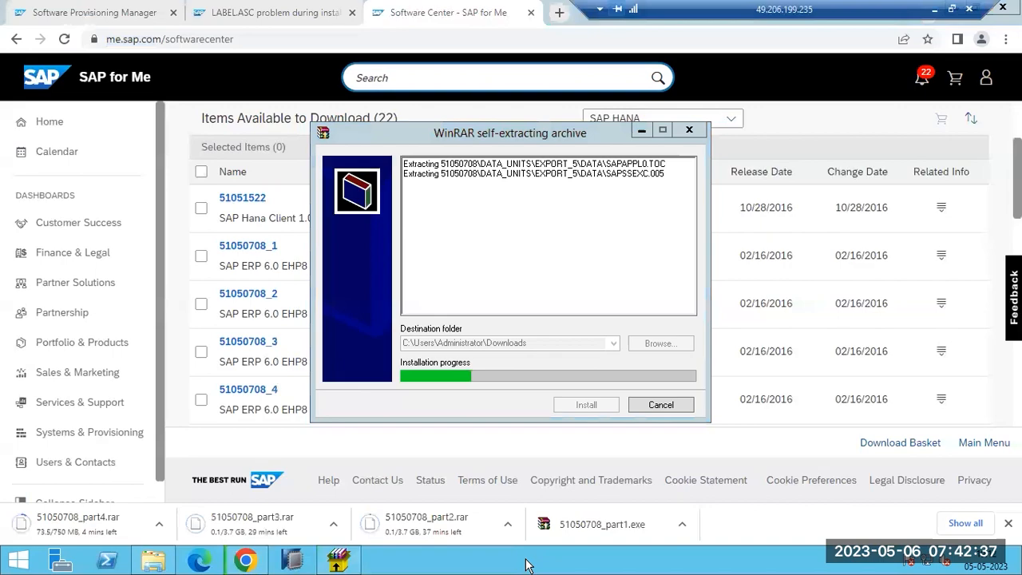
Show the desktop, bring the WinRAR extraction window back, and check how far the 51050708 export folders have been extracted.
{"action": "right_click", "coordinate": [526, 565]}
{"action": "left_click", "coordinate": [559, 496]}
{"action": "right_click", "coordinate": [548, 173]}
{"action": "left_click", "coordinate": [587, 214]}
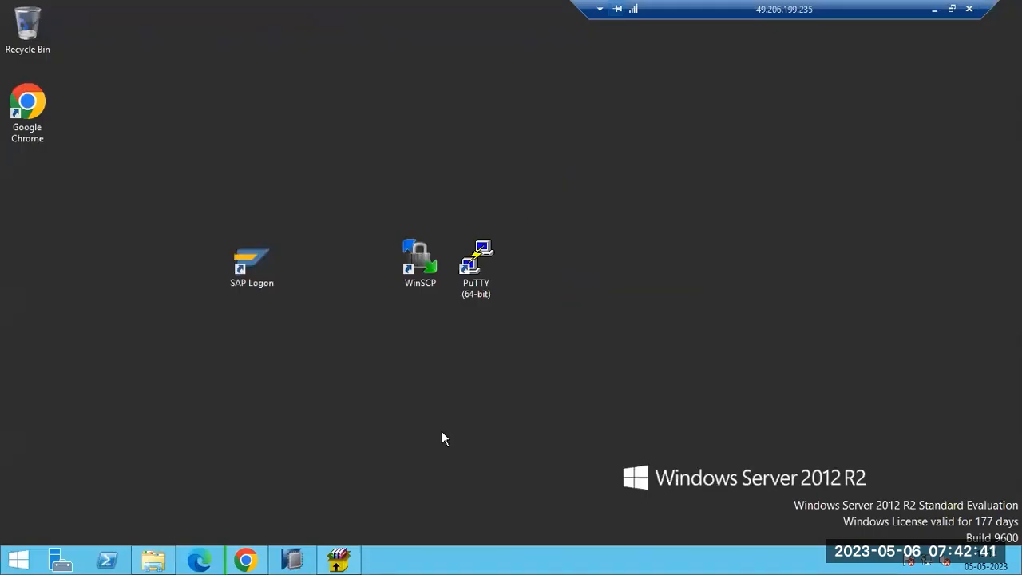
{"action": "left_click", "coordinate": [355, 557]}
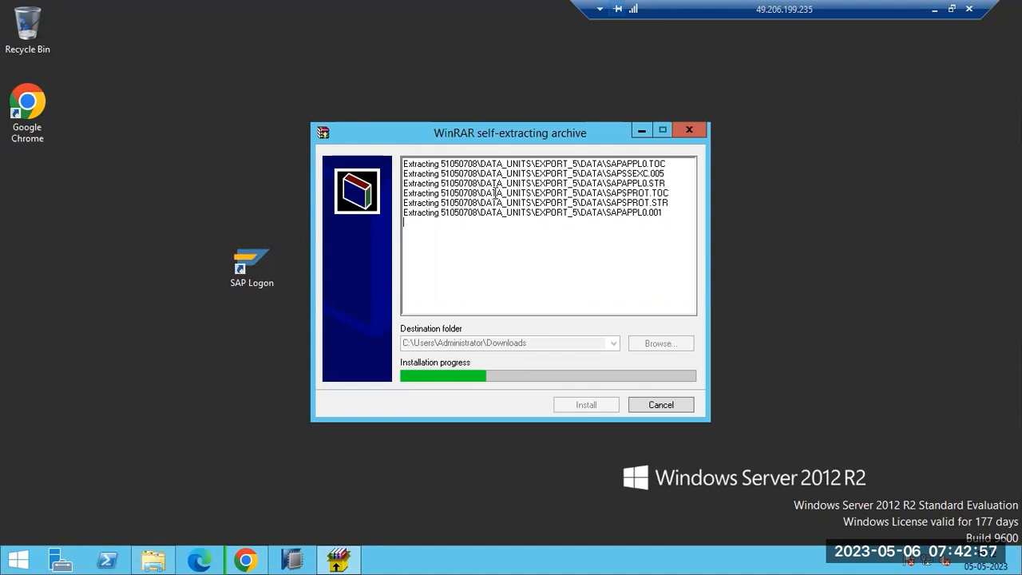
{"action": "right_click", "coordinate": [777, 212]}
{"action": "left_click", "coordinate": [803, 255]}
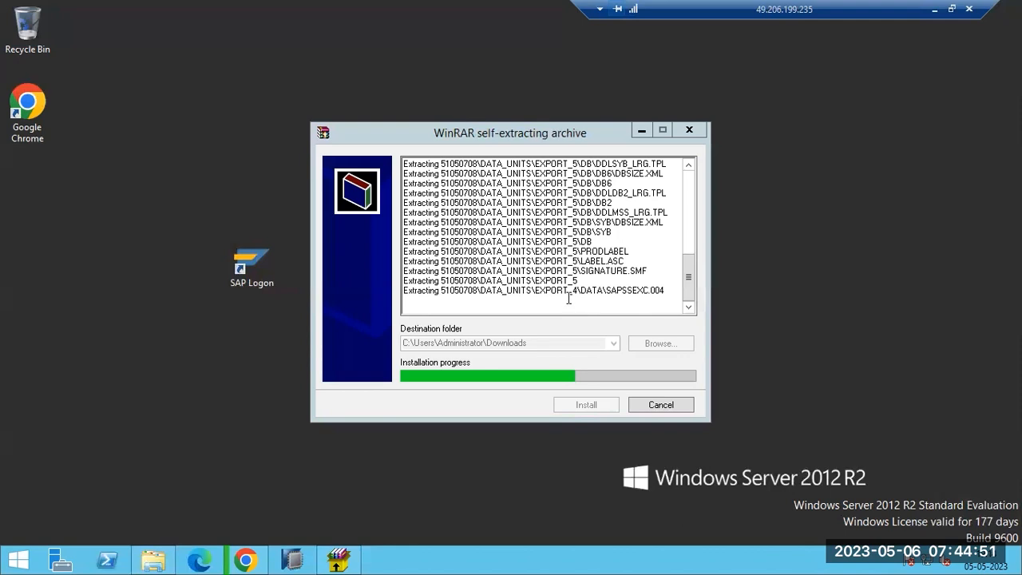
{"action": "left_click", "coordinate": [567, 290]}
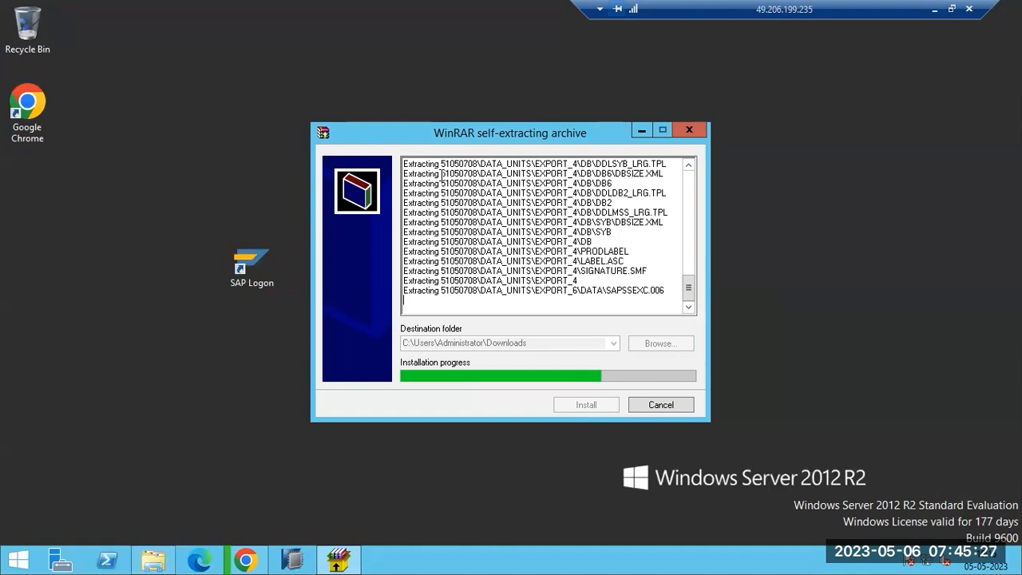
Copy the newly extracted EXPORT_4 folder from Downloads\51050708\DATA_UNITS.
{"action": "left_click", "coordinate": [161, 563]}
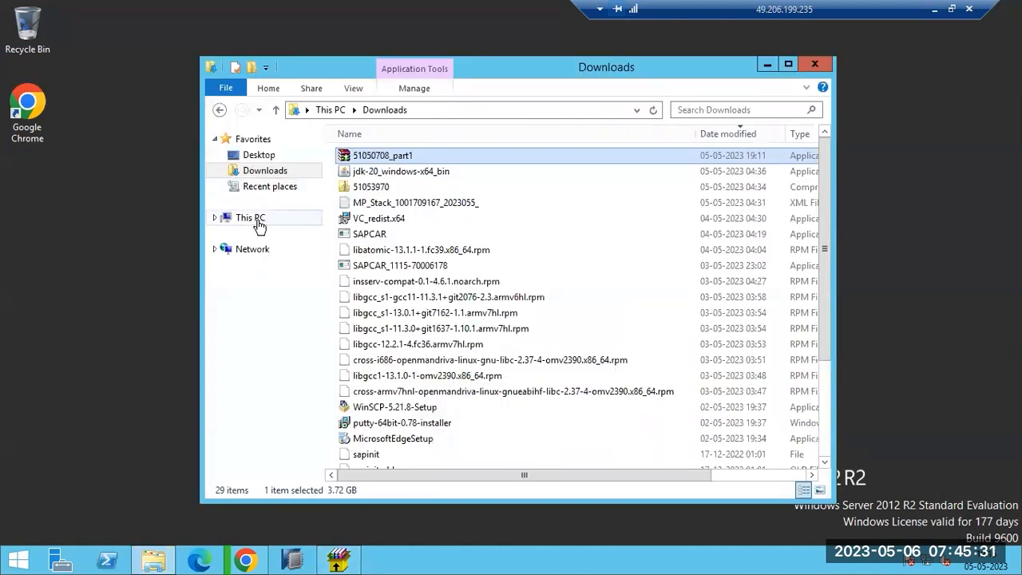
{"action": "left_click", "coordinate": [263, 175]}
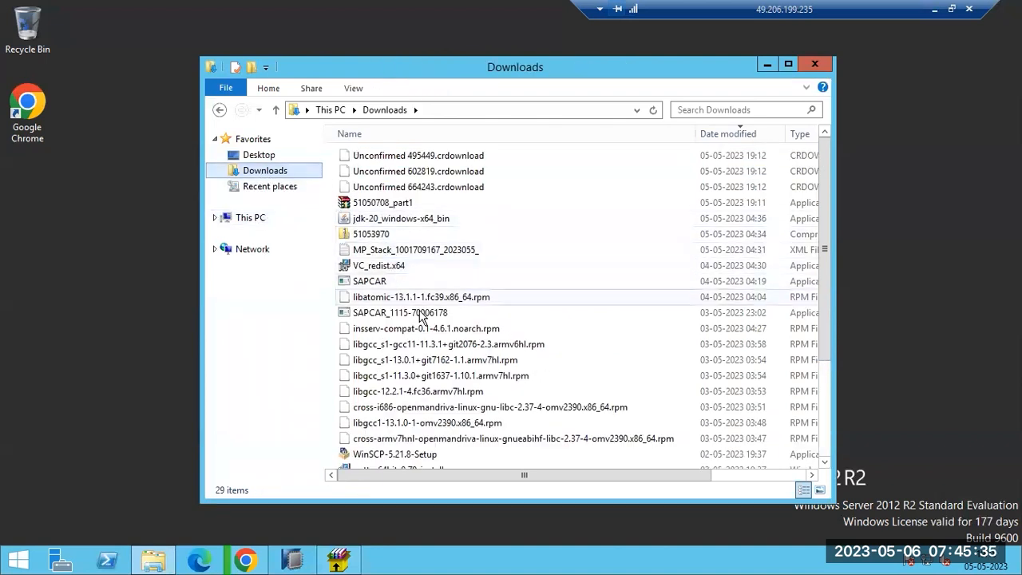
{"action": "scroll", "coordinate": [828, 400], "scroll_direction": "down", "scroll_amount": 3}
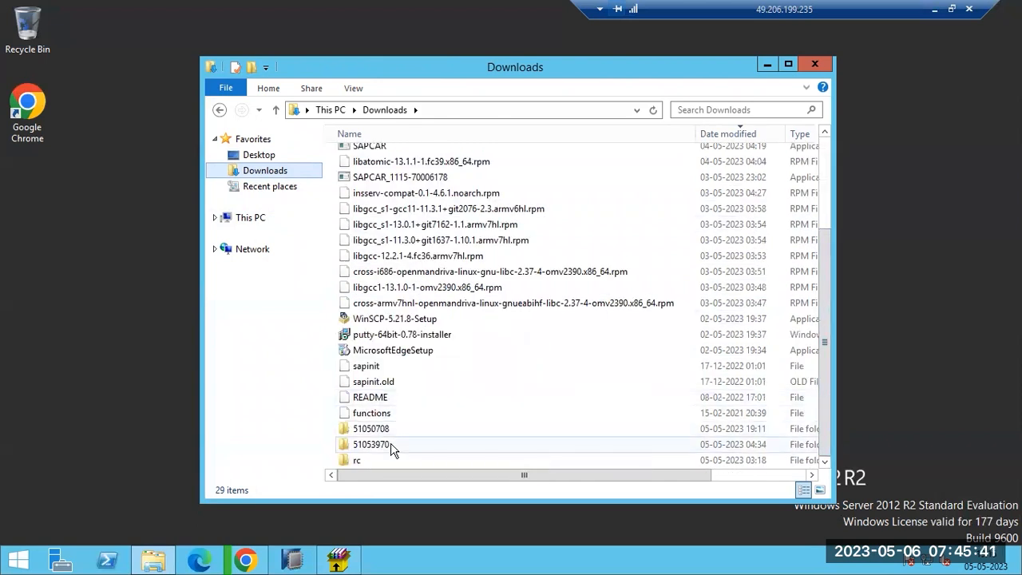
{"action": "mouse_move", "coordinate": [391, 449]}
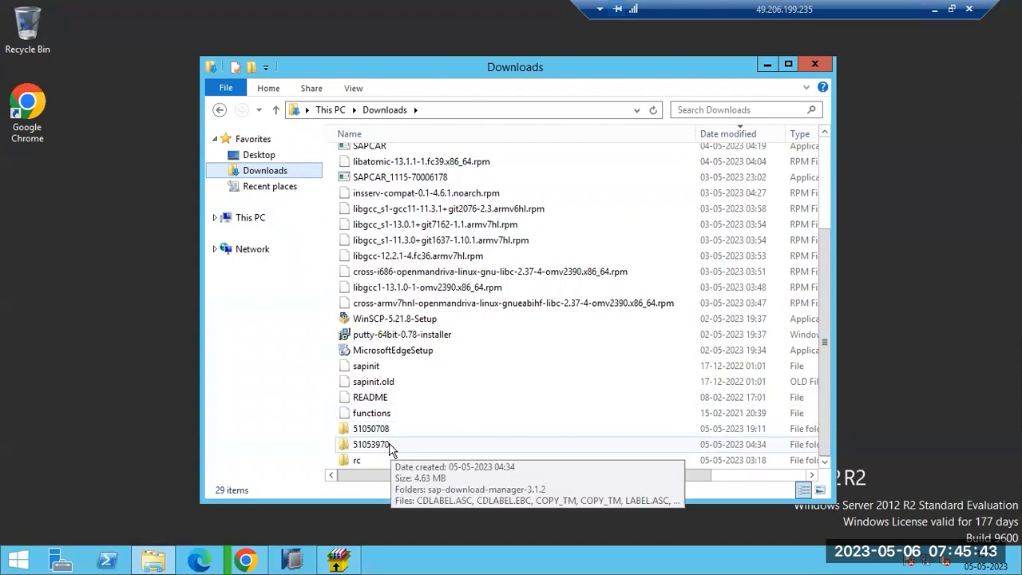
{"action": "double_click", "coordinate": [379, 429]}
{"action": "double_click", "coordinate": [370, 157]}
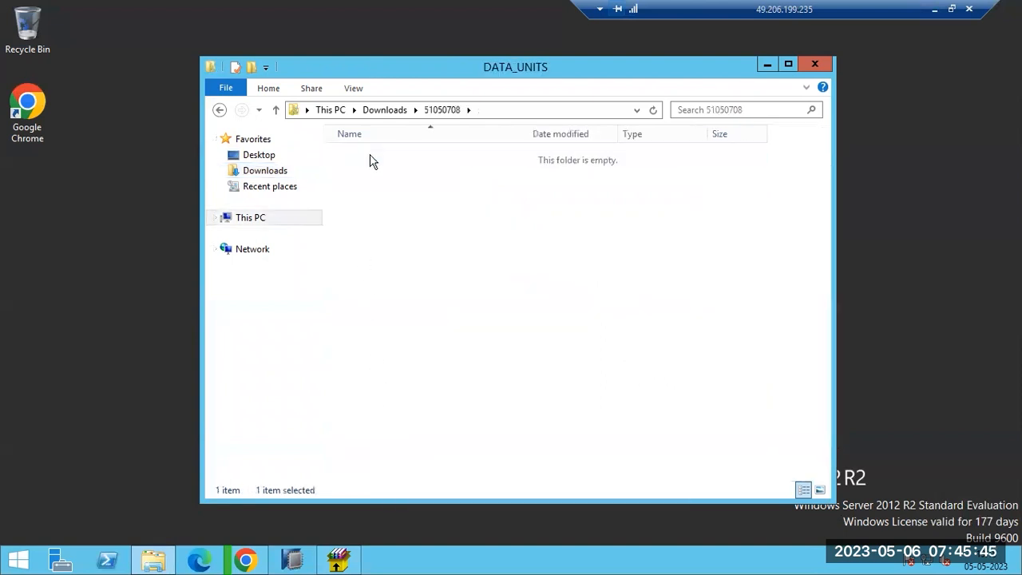
{"action": "right_click", "coordinate": [385, 158]}
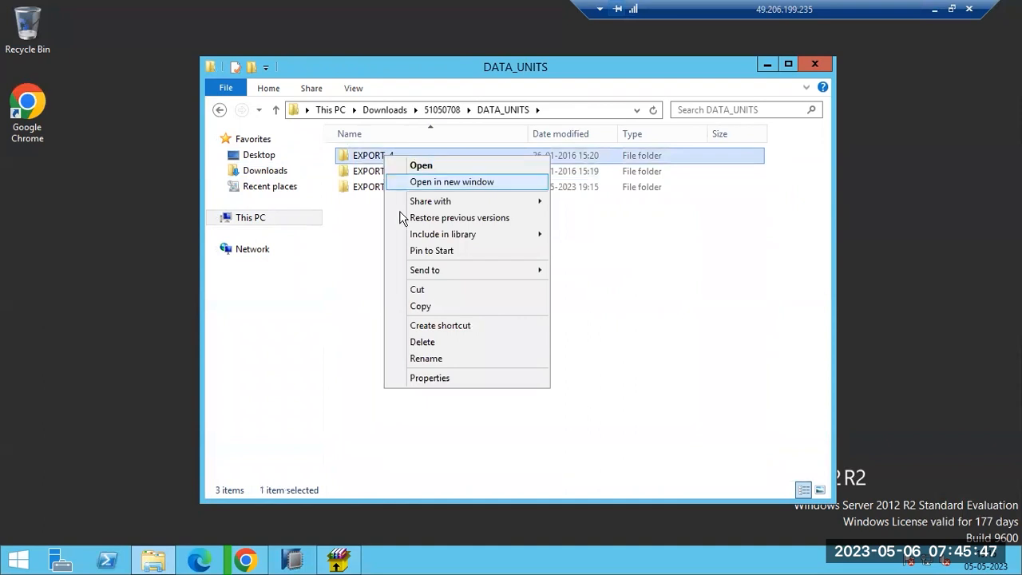
{"action": "double_click", "coordinate": [364, 158]}
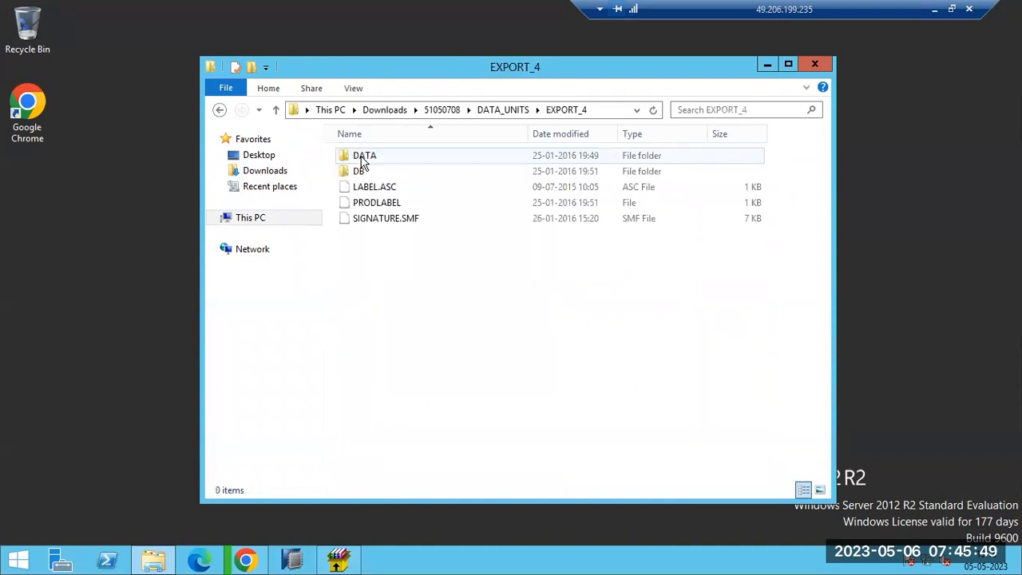
{"action": "left_click", "coordinate": [492, 111]}
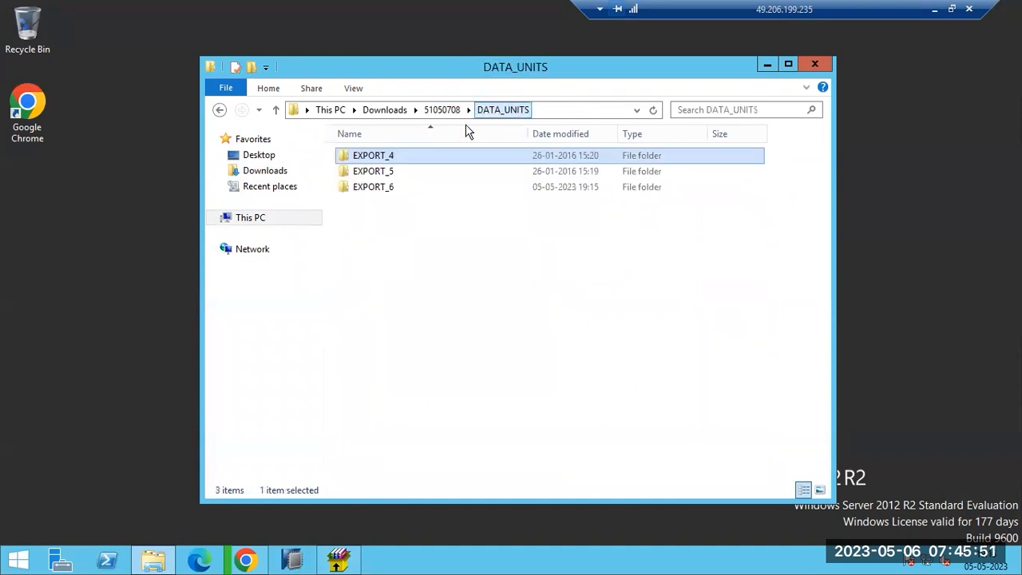
{"action": "right_click", "coordinate": [396, 159]}
{"action": "left_click", "coordinate": [416, 306]}
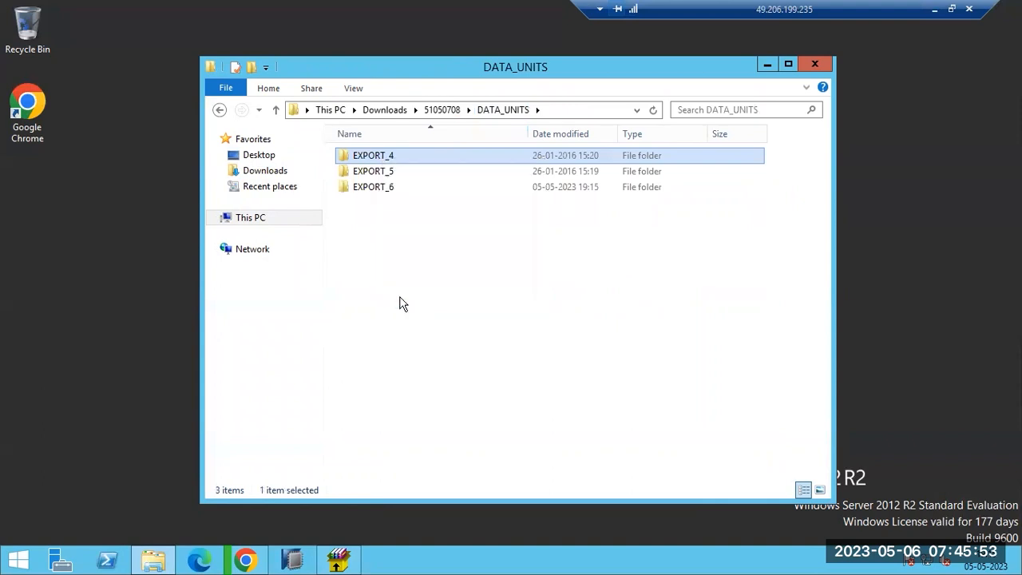
Open the existing export media folder E:\SAPSOFTWARS\ECC-EXPORTS\51050708\DATA_UNITS.
{"action": "left_click", "coordinate": [261, 220]}
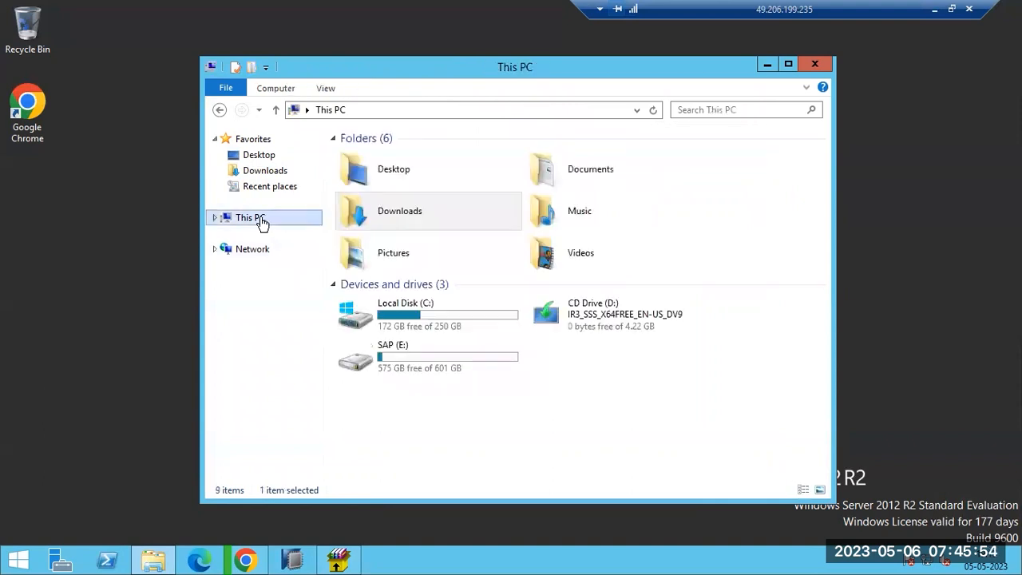
{"action": "double_click", "coordinate": [471, 368]}
{"action": "double_click", "coordinate": [380, 201]}
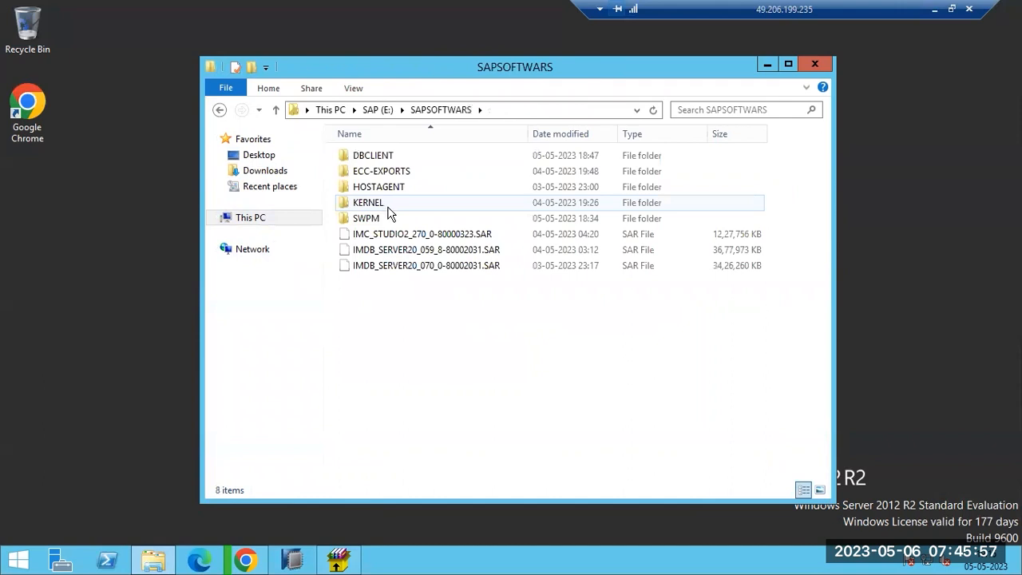
{"action": "double_click", "coordinate": [385, 172]}
{"action": "left_click", "coordinate": [381, 159]}
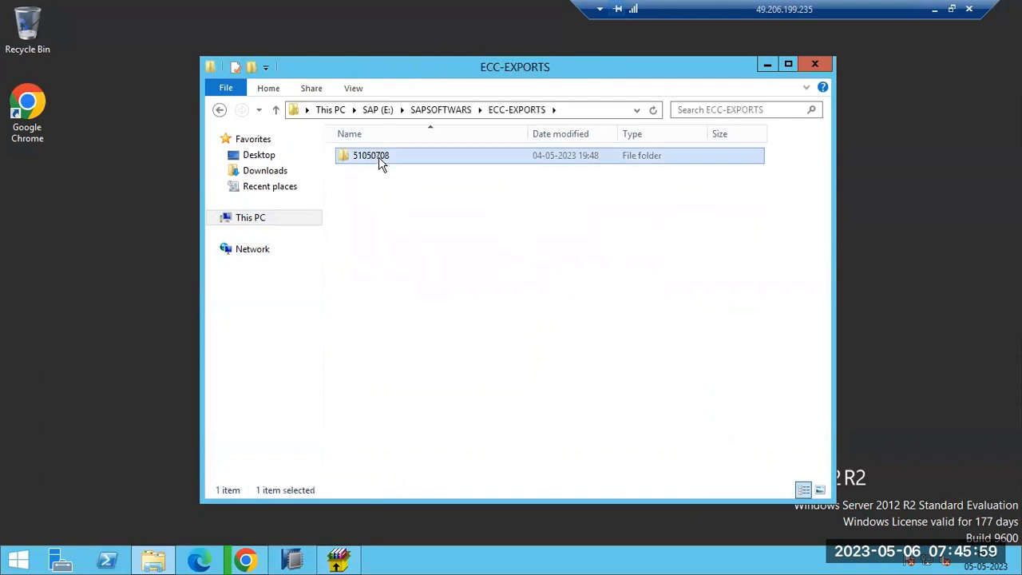
{"action": "double_click", "coordinate": [381, 159]}
{"action": "double_click", "coordinate": [364, 155]}
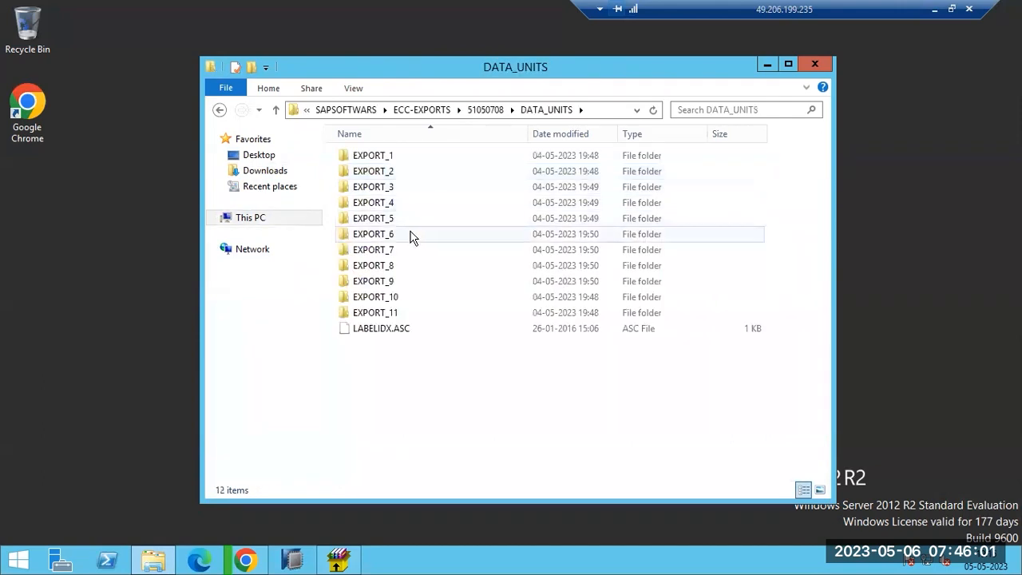
Rename the existing EXPORT_4 folder to EXPORT_4_old and paste the copied EXPORT_4 folder alongside it.
{"action": "right_click", "coordinate": [377, 205]}
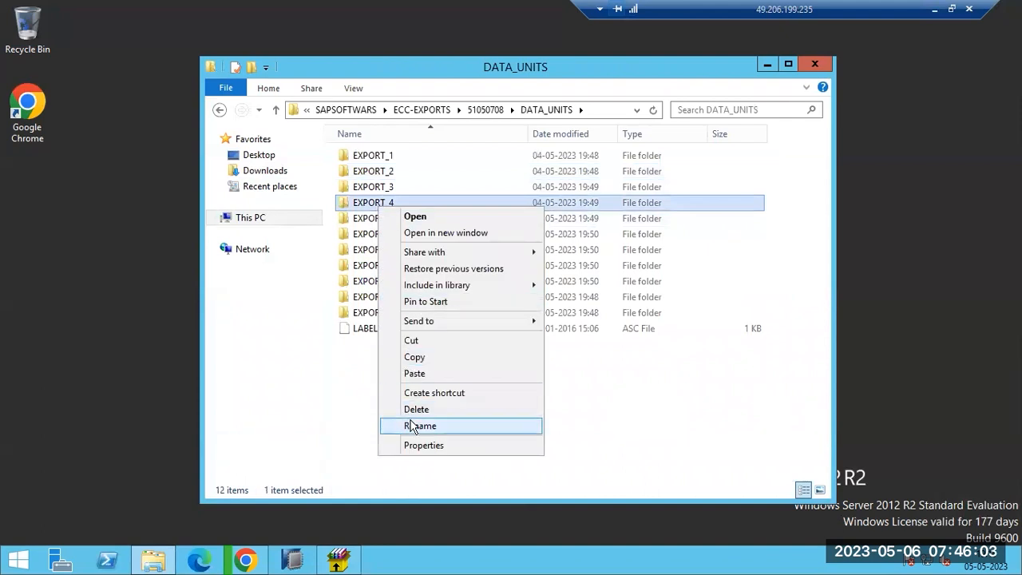
{"action": "left_click", "coordinate": [412, 426]}
{"action": "left_click", "coordinate": [403, 204]}
{"action": "type", "text": "_old"}
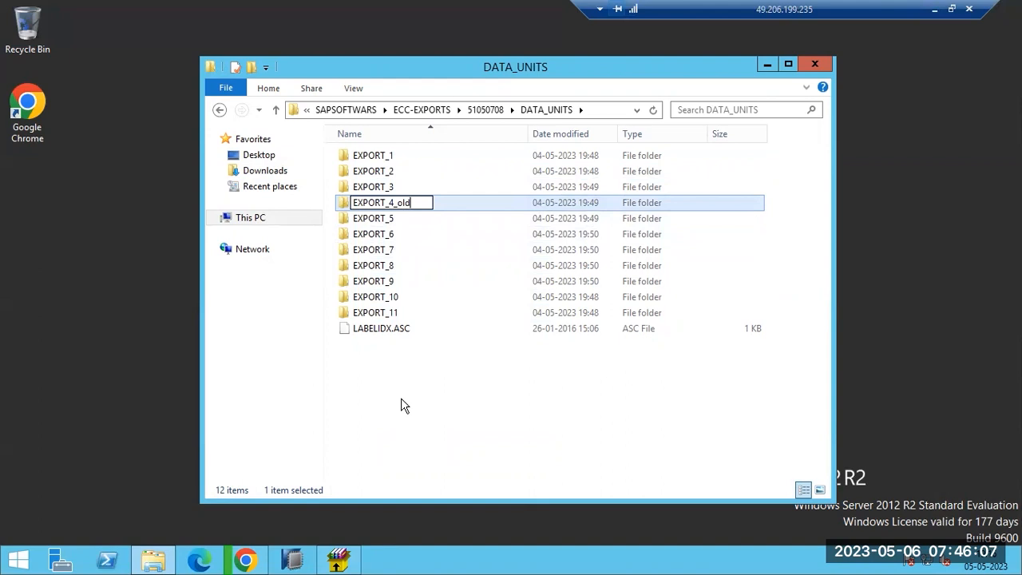
{"action": "left_click", "coordinate": [406, 406]}
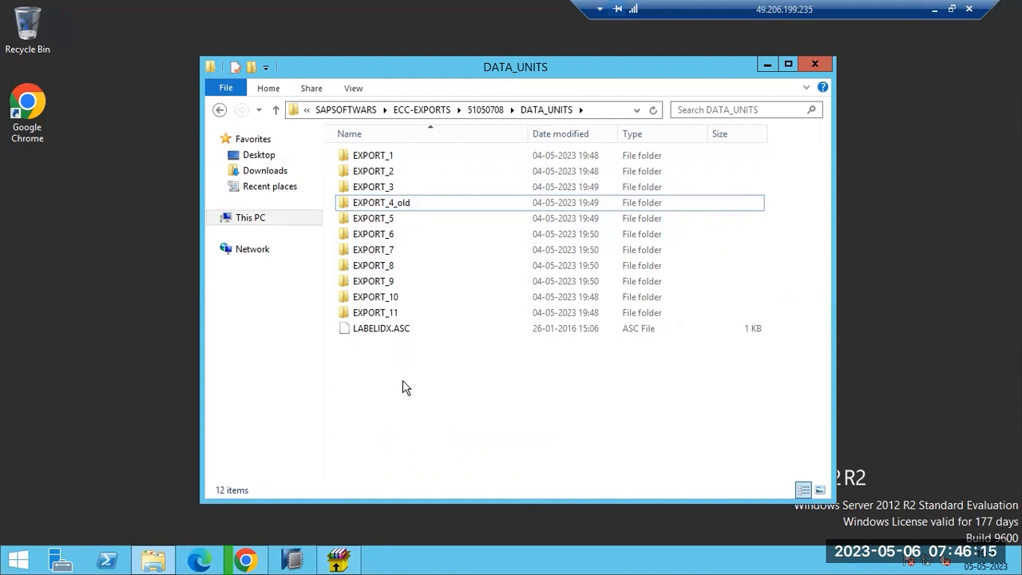
{"action": "key", "text": "ctrl+v"}
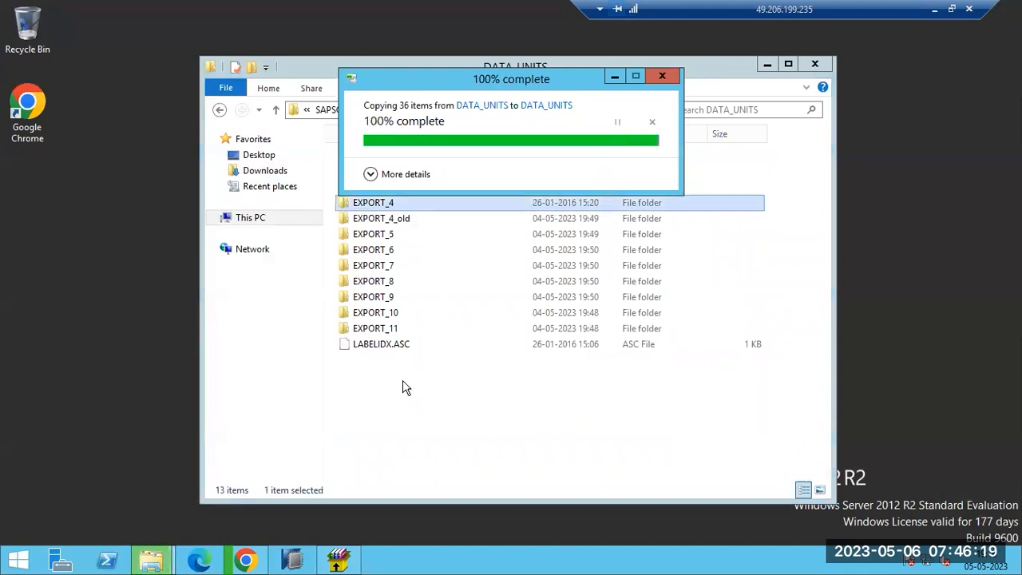
Return to Software Provisioning Manager in Chrome and acknowledge the Installation Export 1 integrity check error.
{"action": "left_click", "coordinate": [245, 560]}
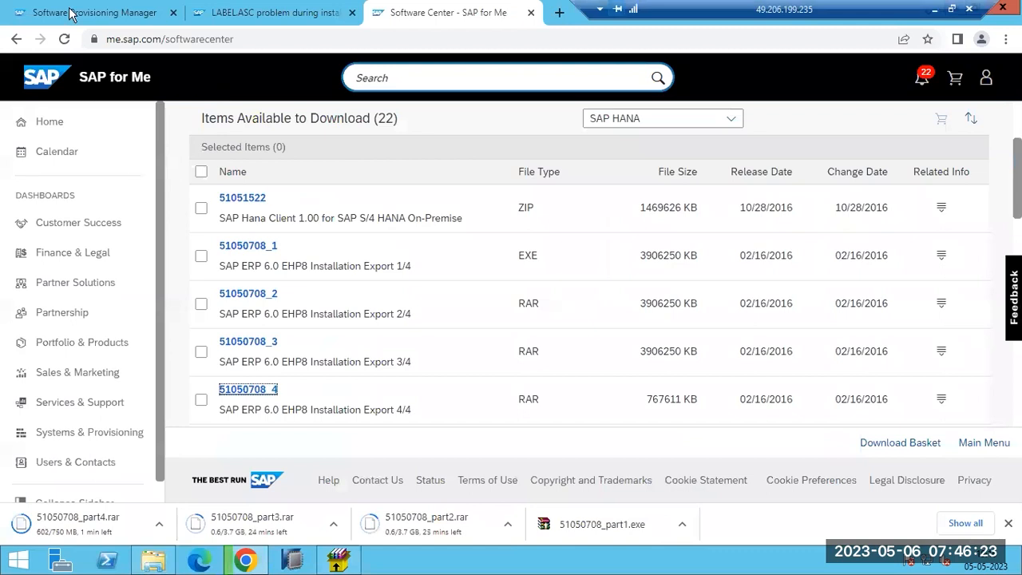
{"action": "left_click", "coordinate": [73, 12]}
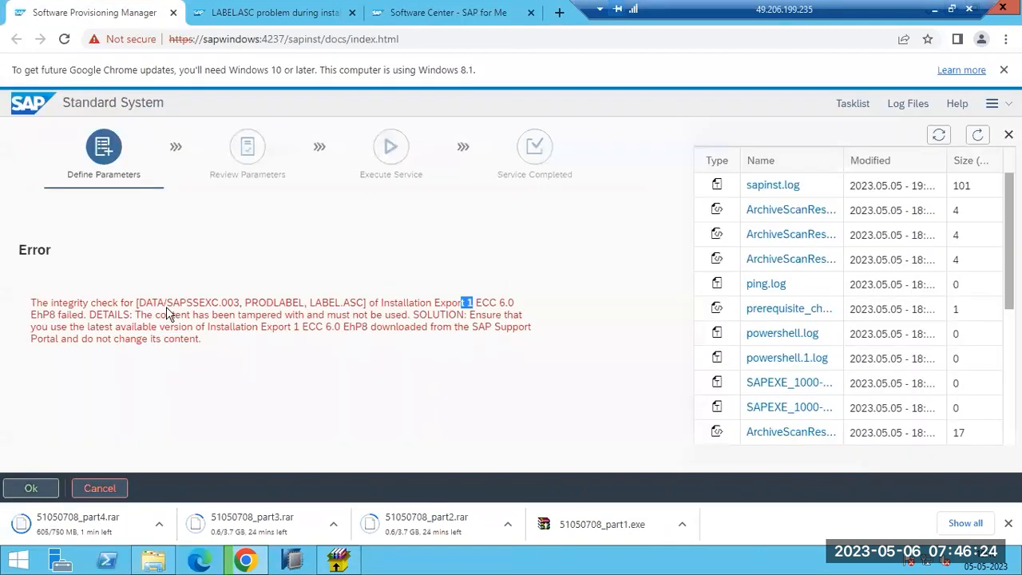
{"action": "left_click", "coordinate": [40, 484]}
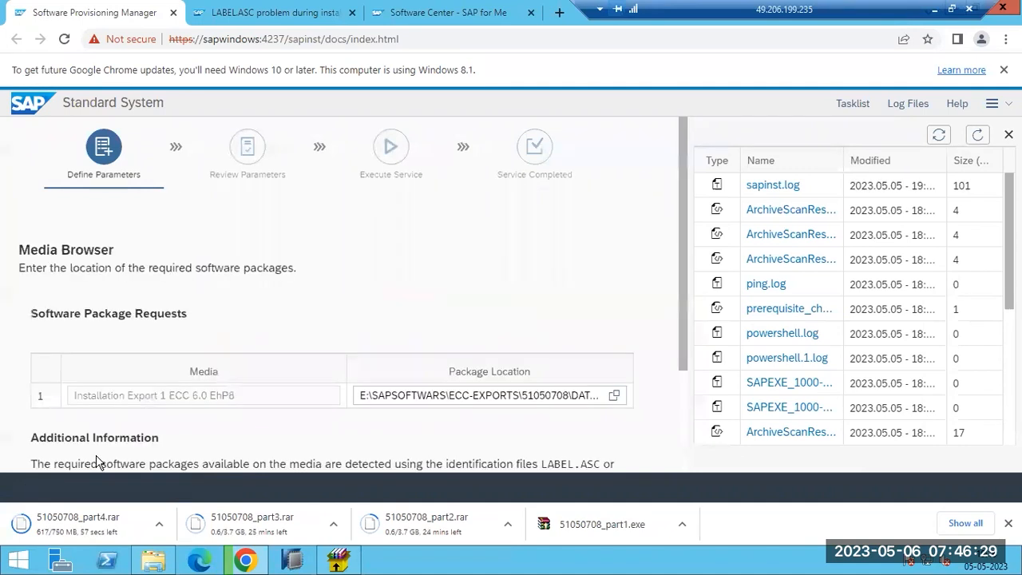
{"action": "left_click", "coordinate": [608, 397]}
{"action": "left_click", "coordinate": [611, 395]}
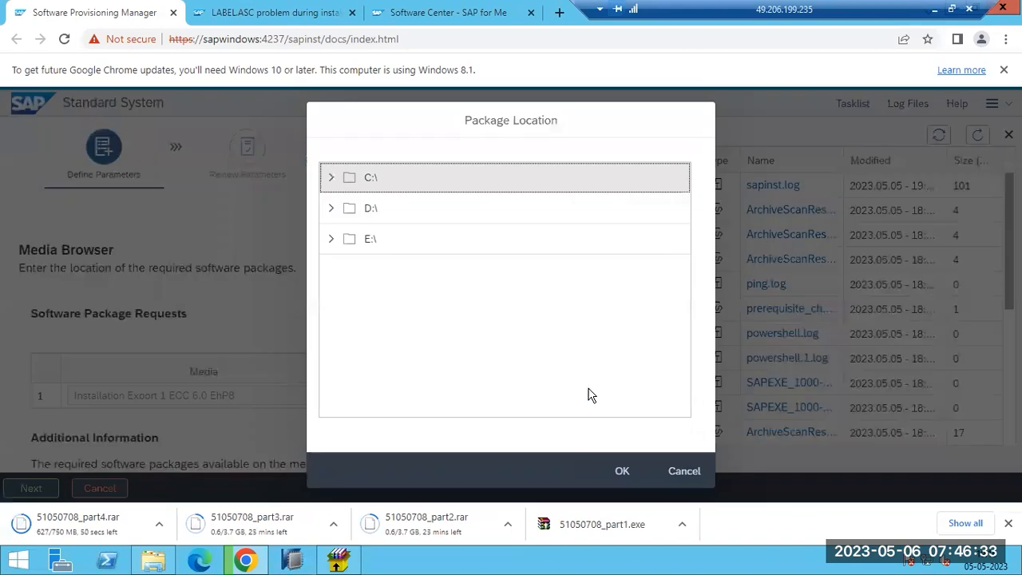
{"action": "left_click", "coordinate": [330, 241]}
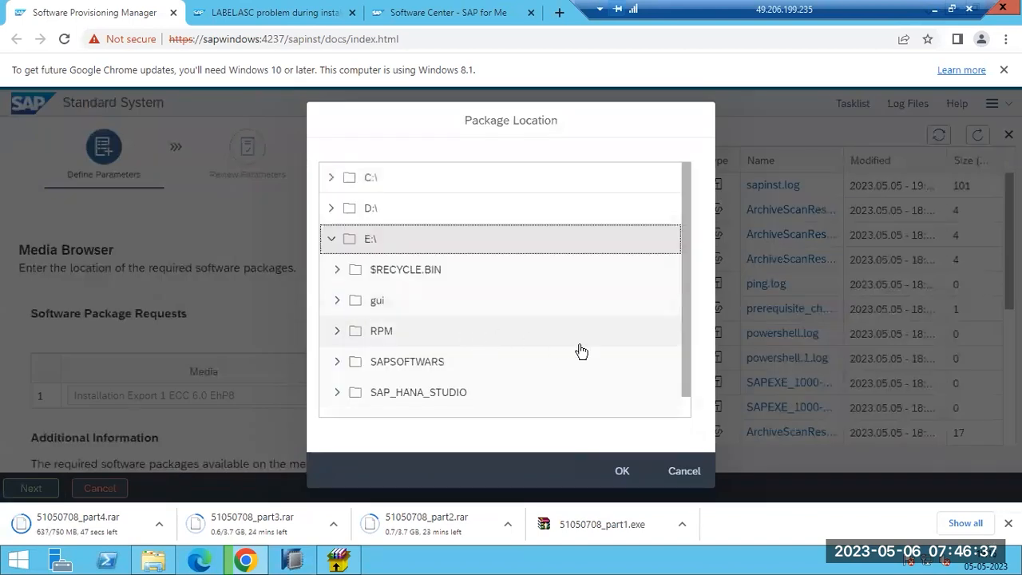
{"action": "scroll", "coordinate": [575, 351], "scroll_direction": "down", "scroll_amount": 1}
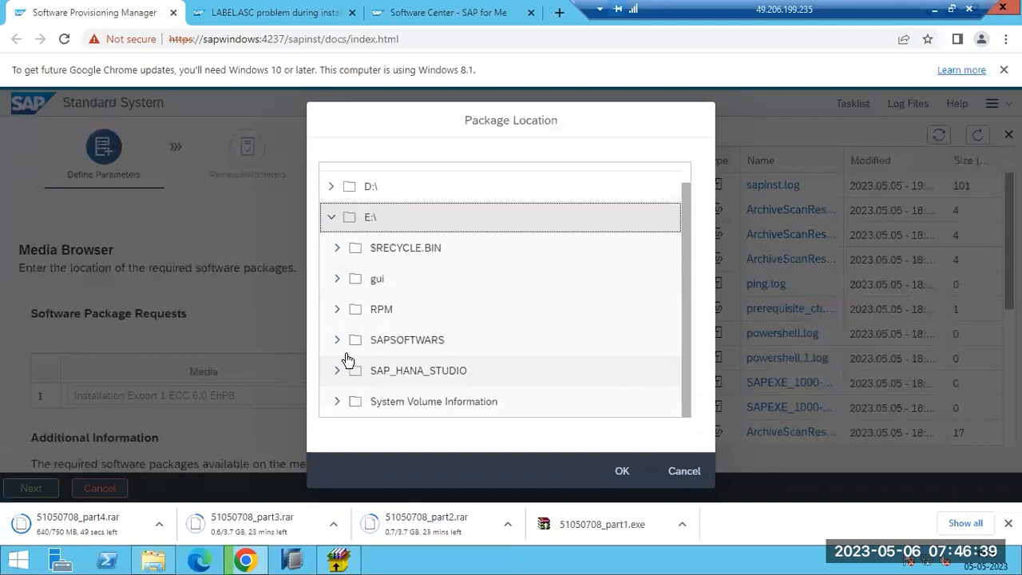
{"action": "left_click", "coordinate": [678, 475]}
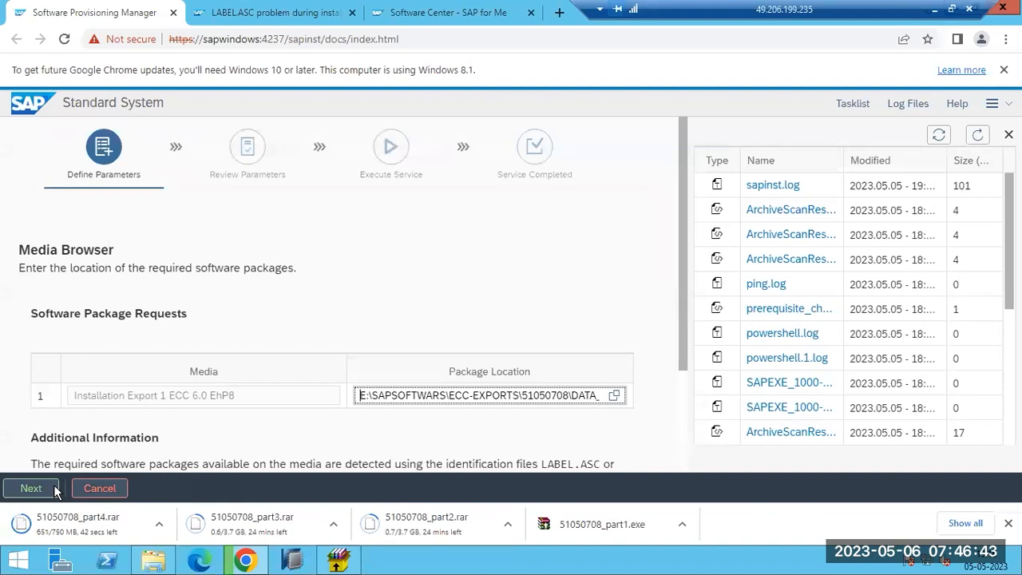
Resubmit the existing Installation Export 1 package location and check the EXPORT_4 integrity verification entry in sapinst.log.
{"action": "left_click", "coordinate": [33, 488]}
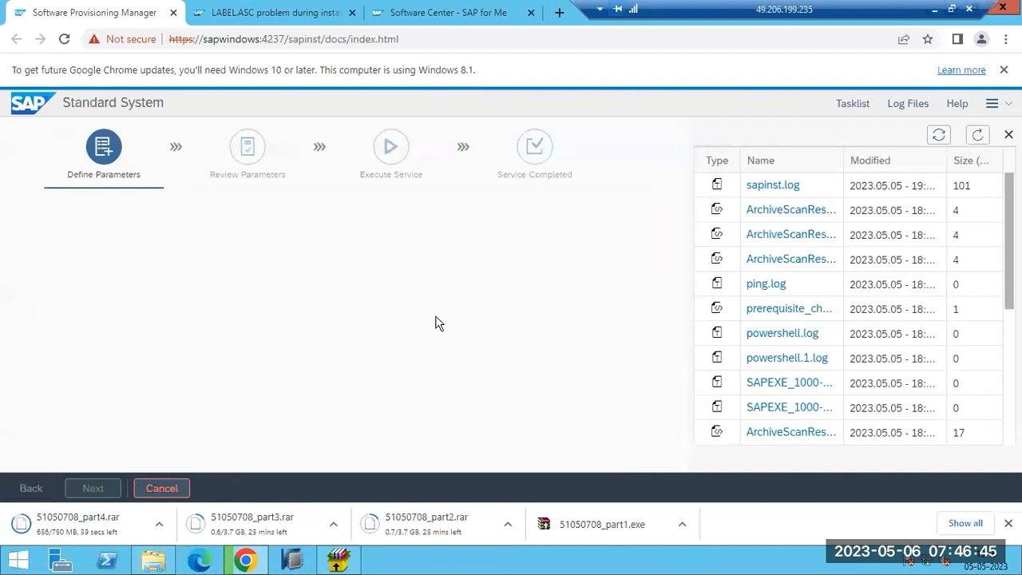
{"action": "left_click", "coordinate": [979, 140]}
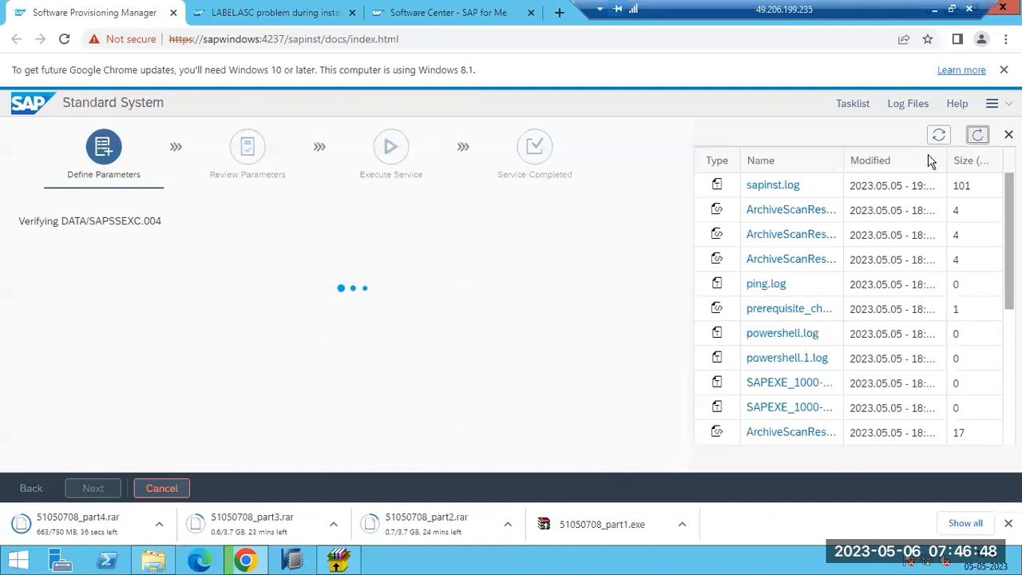
{"action": "left_click", "coordinate": [772, 189]}
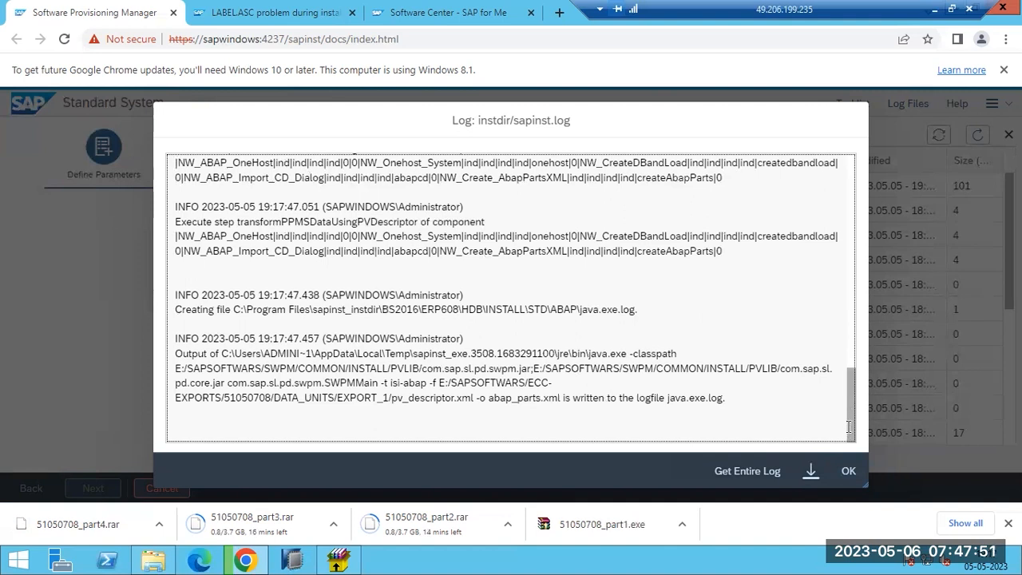
{"action": "scroll", "coordinate": [848, 400], "scroll_direction": "up", "scroll_amount": 15}
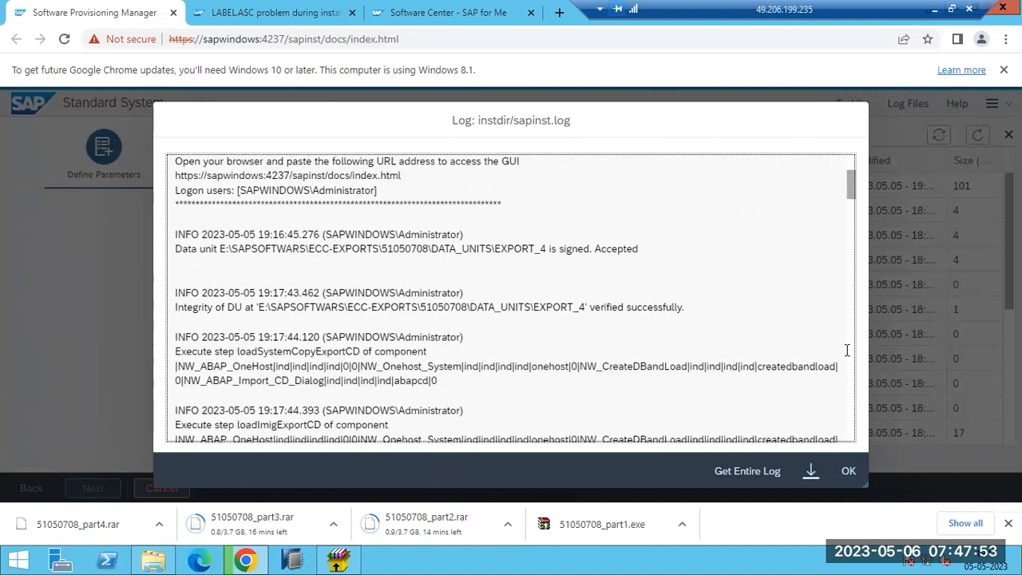
{"action": "left_click_drag", "start_coordinate": [567, 329], "coordinate": [683, 326]}
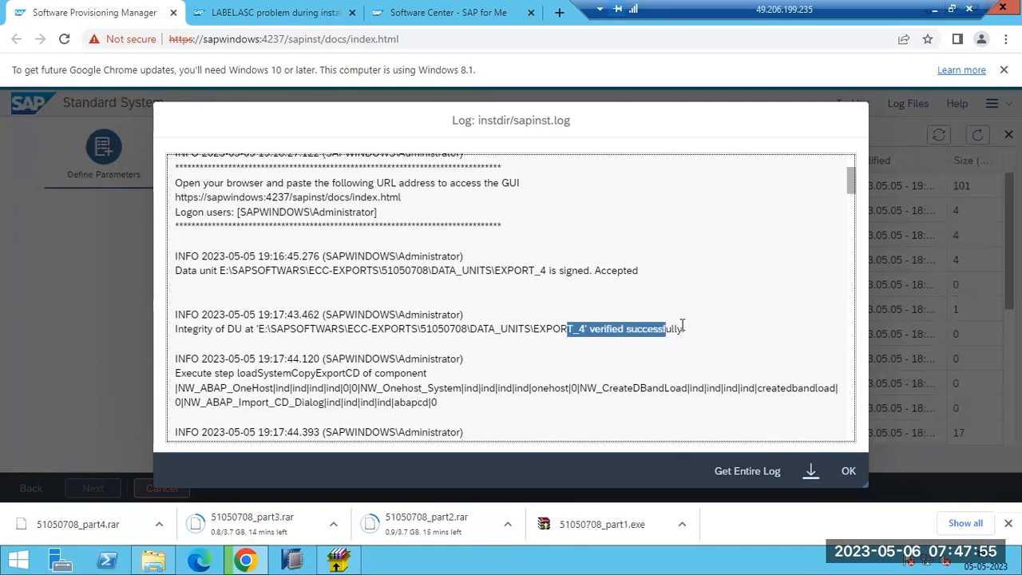
{"action": "left_click", "coordinate": [848, 471]}
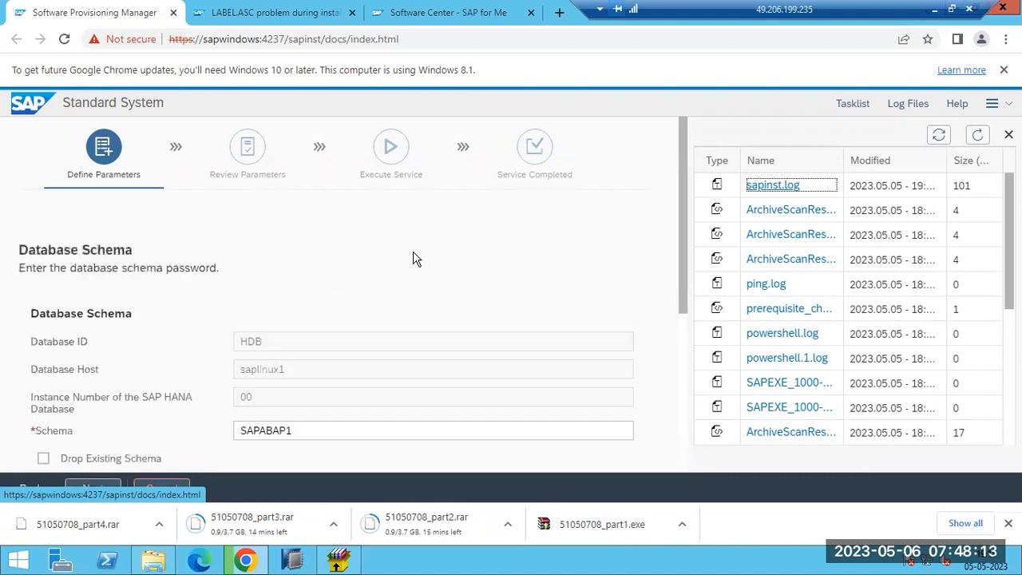
Review the Database Schema page and continue with the schema SAPABAP1.
{"action": "scroll", "coordinate": [683, 340], "scroll_direction": "down", "scroll_amount": 1}
{"action": "left_click_drag", "start_coordinate": [683, 340], "coordinate": [695, 478]}
{"action": "left_click", "coordinate": [81, 488]}
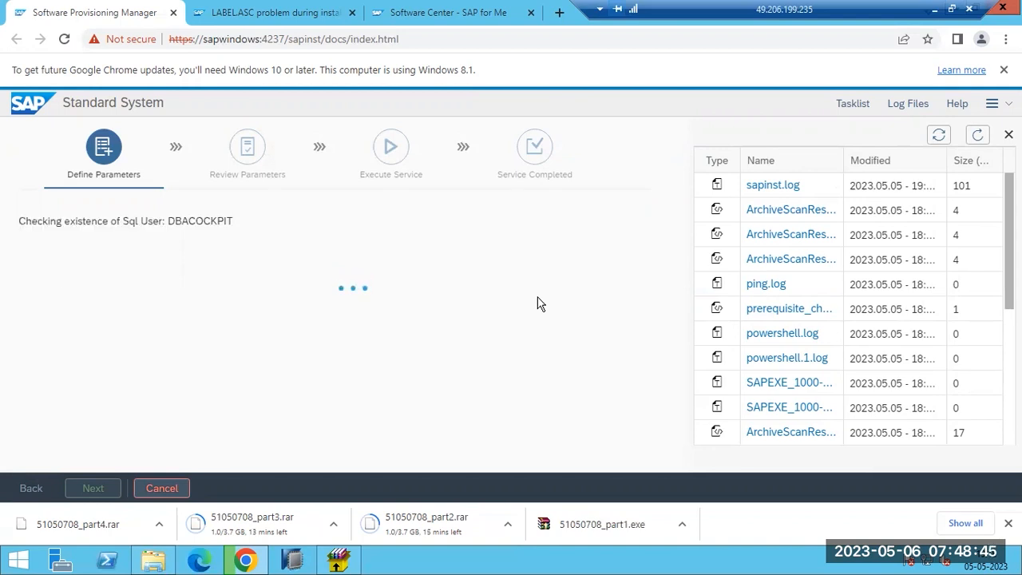
Dismiss the downloads bar, keep the creation of the DBACOCKPIT user, and accept the default SAP HANA import parameters.
{"action": "left_click", "coordinate": [1009, 524]}
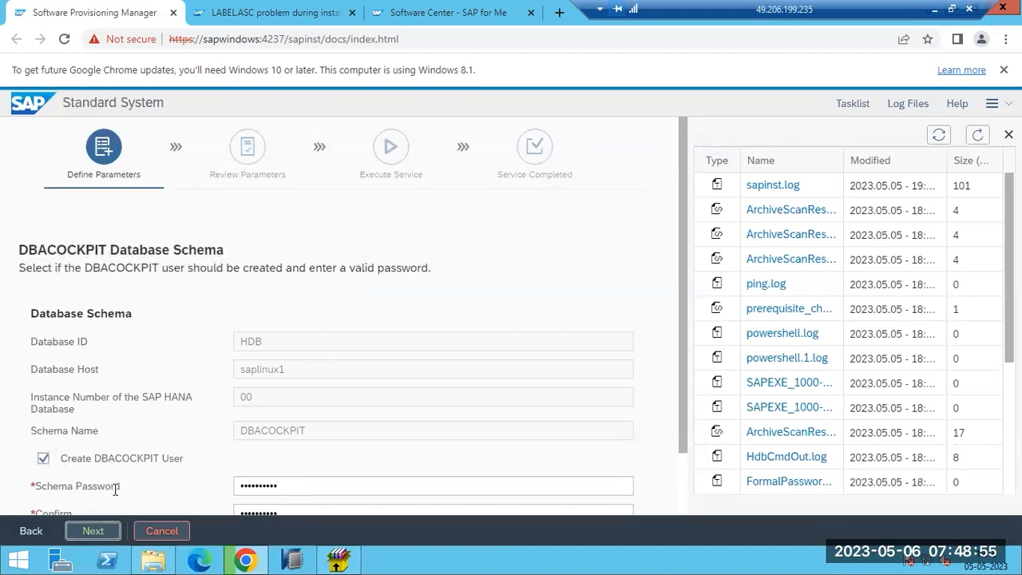
{"action": "left_click", "coordinate": [96, 530]}
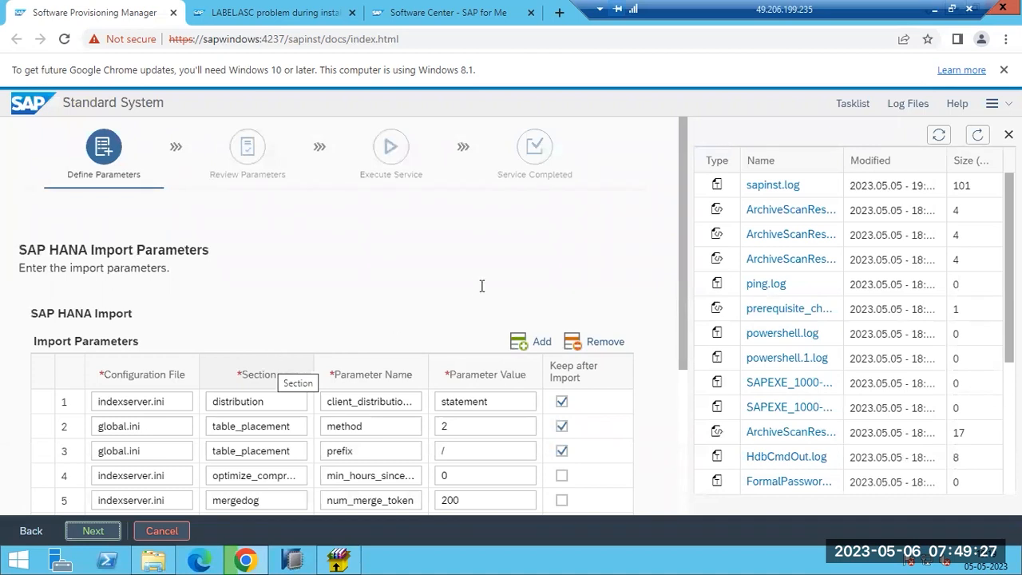
{"action": "left_click_drag", "start_coordinate": [680, 307], "coordinate": [673, 500]}
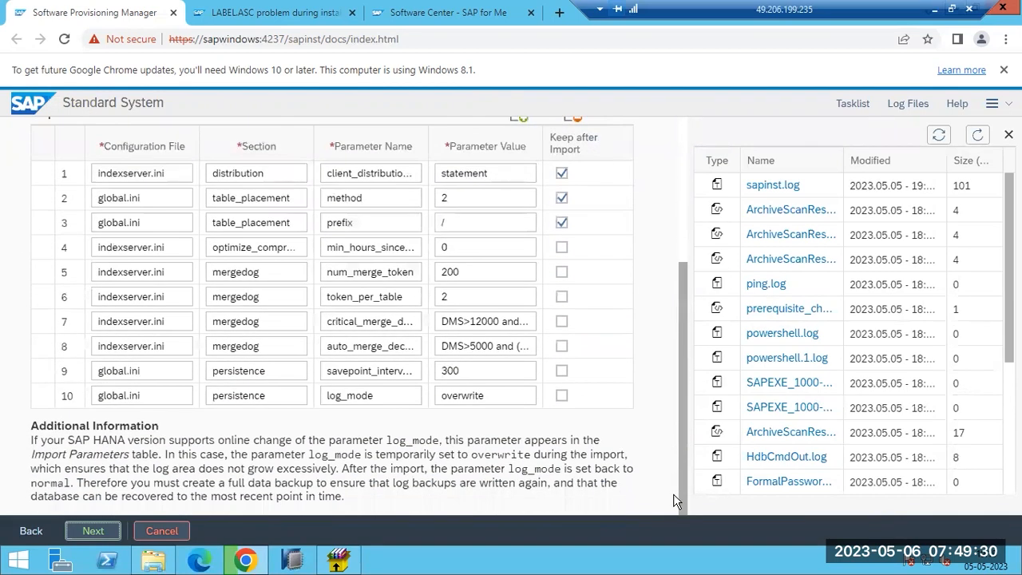
{"action": "left_click", "coordinate": [92, 531]}
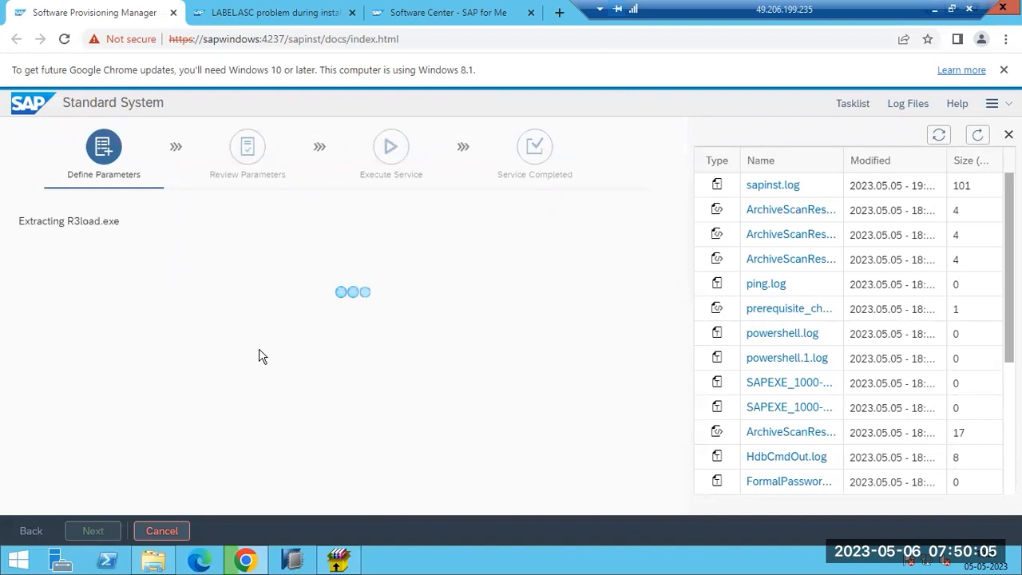
Refresh the installer's log list, check the WinRAR extraction of the export archive, and return to Software Provisioning Manager in Chrome.
{"action": "left_click", "coordinate": [979, 135]}
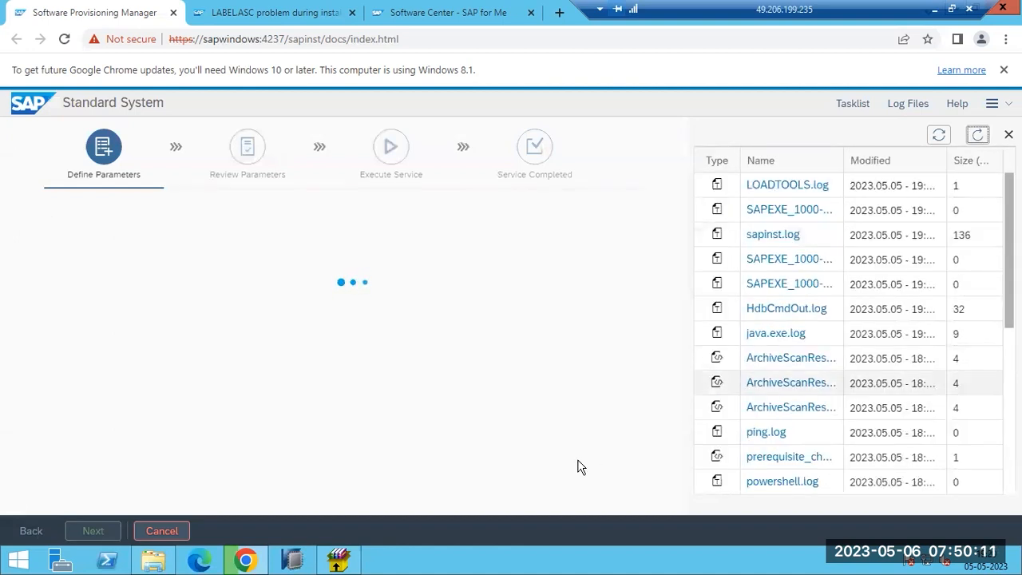
{"action": "left_click", "coordinate": [338, 559]}
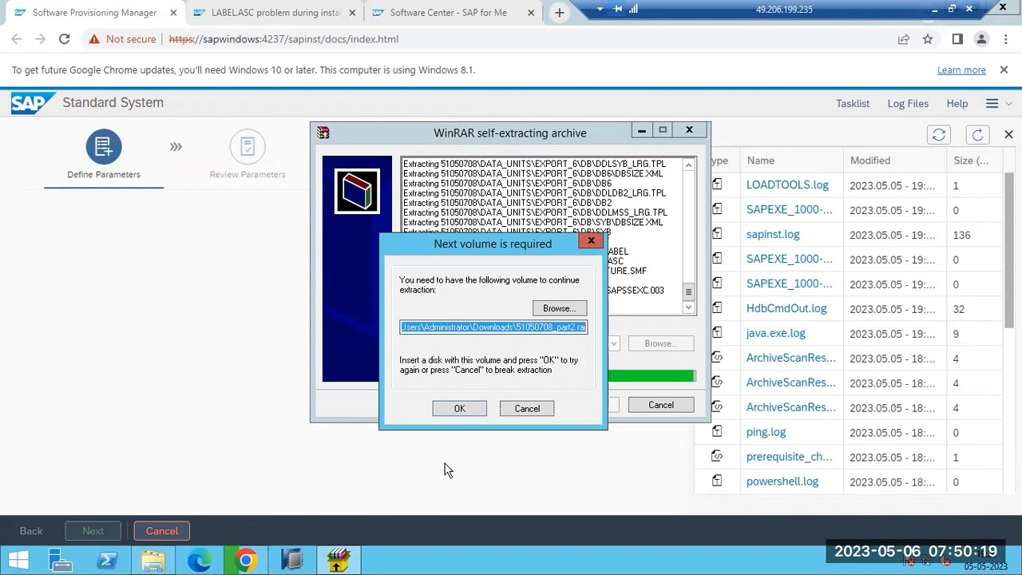
{"action": "right_click", "coordinate": [502, 561]}
{"action": "left_click", "coordinate": [540, 492]}
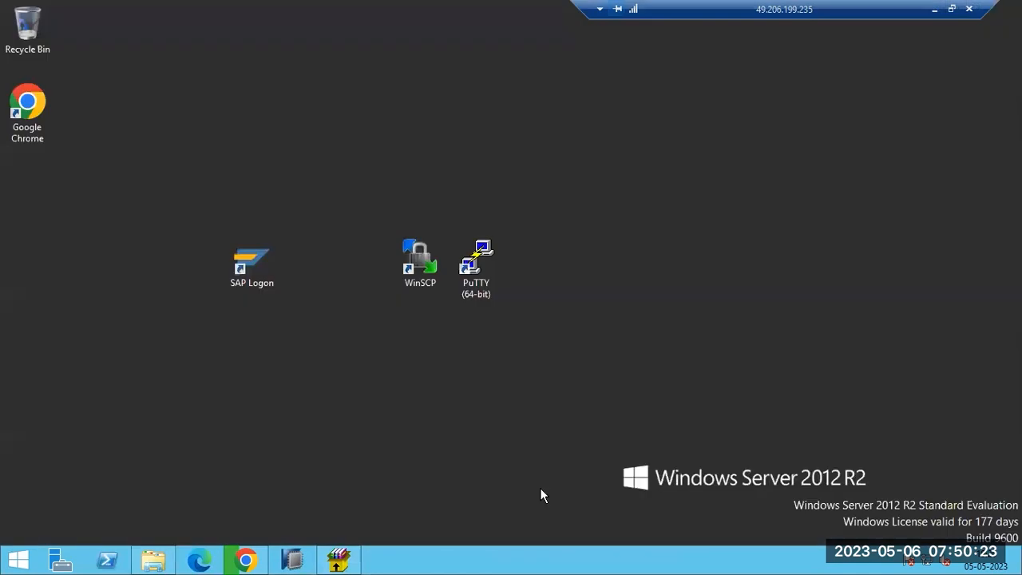
{"action": "left_click", "coordinate": [263, 562]}
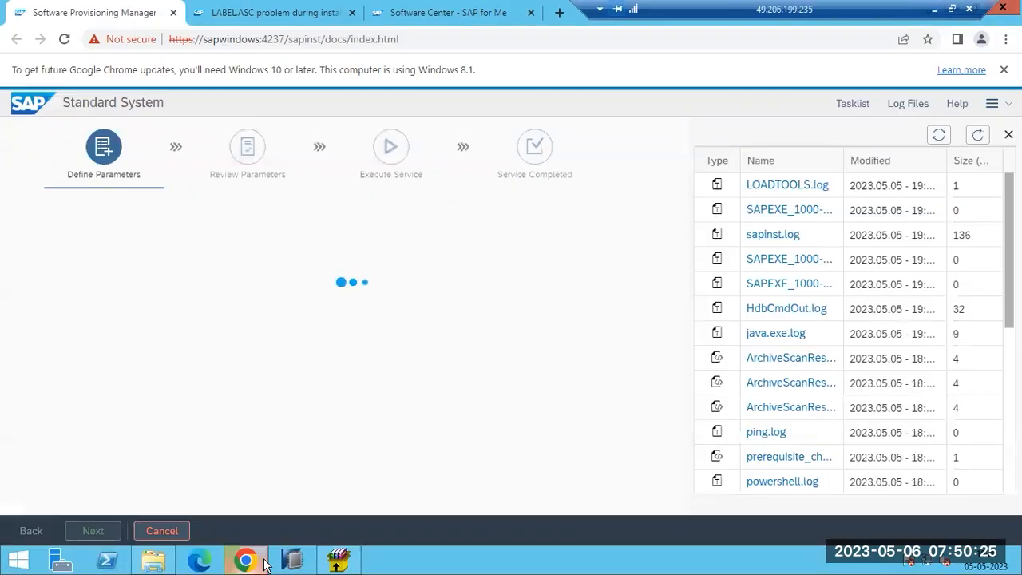
Accept declustering / depooling of all ABAP tables and continue with "Do not use a parameter file" for SAP HANA table placement.
{"action": "left_click", "coordinate": [978, 136]}
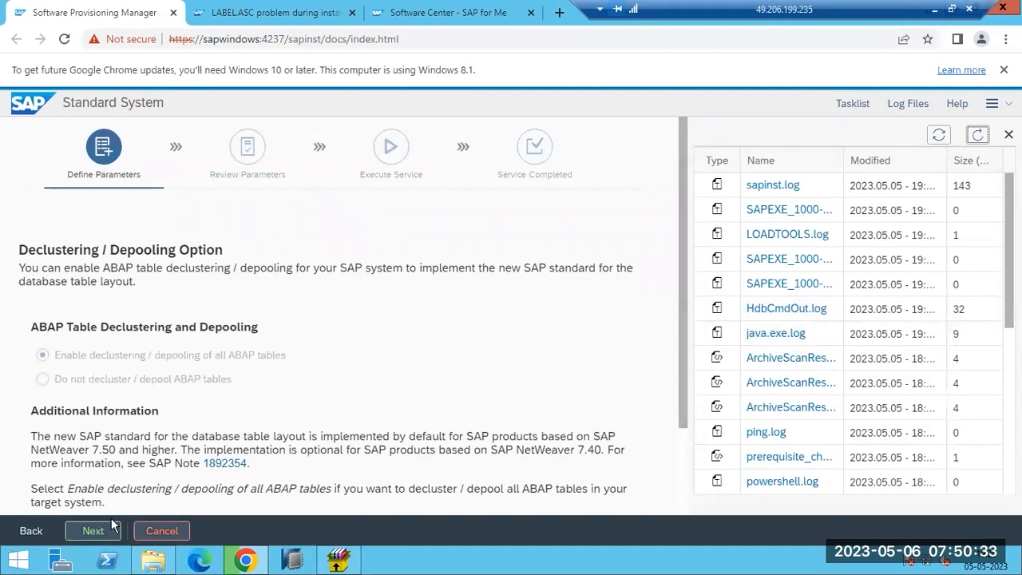
{"action": "left_click", "coordinate": [99, 531]}
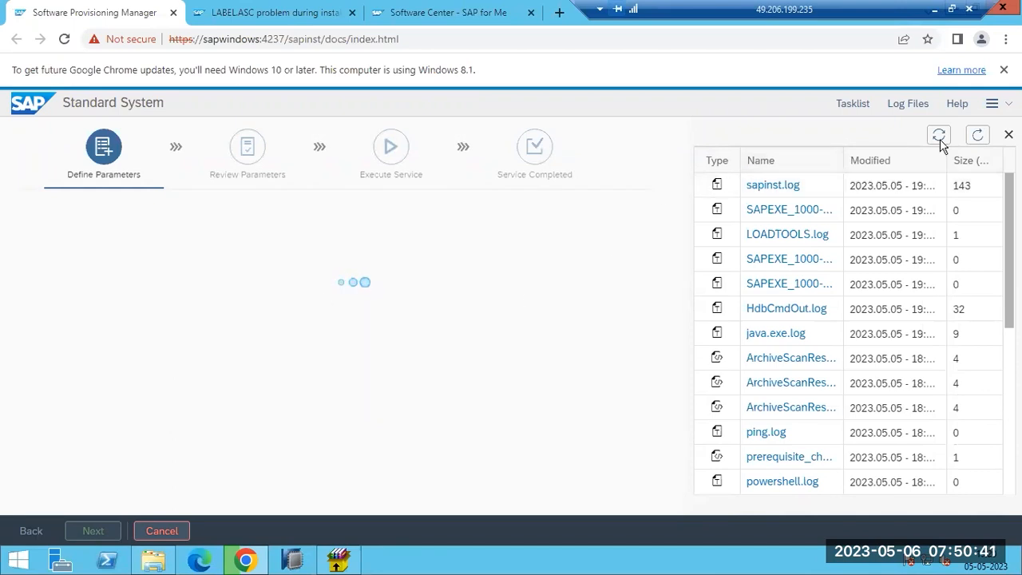
{"action": "left_click", "coordinate": [978, 136]}
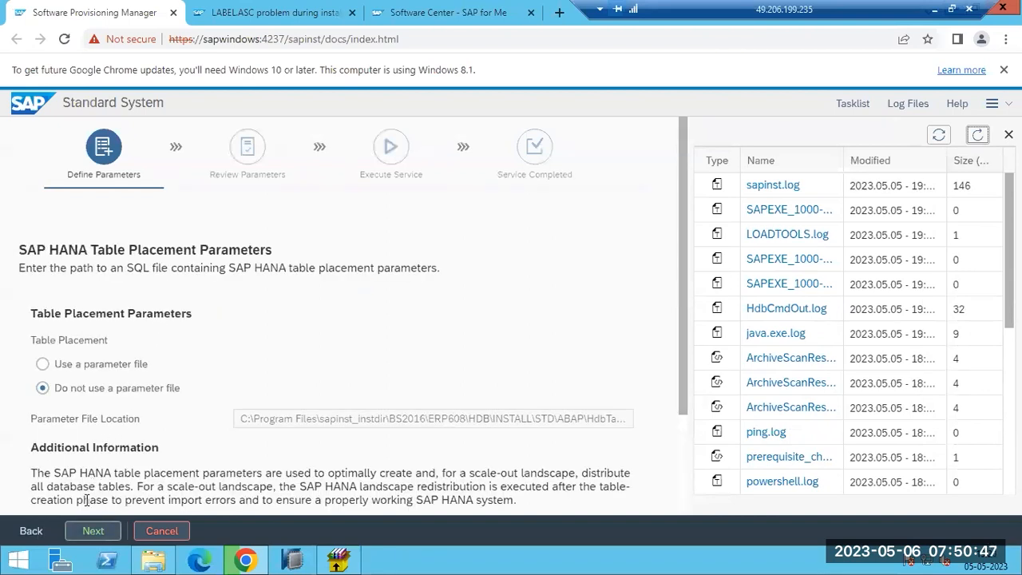
{"action": "left_click", "coordinate": [93, 531]}
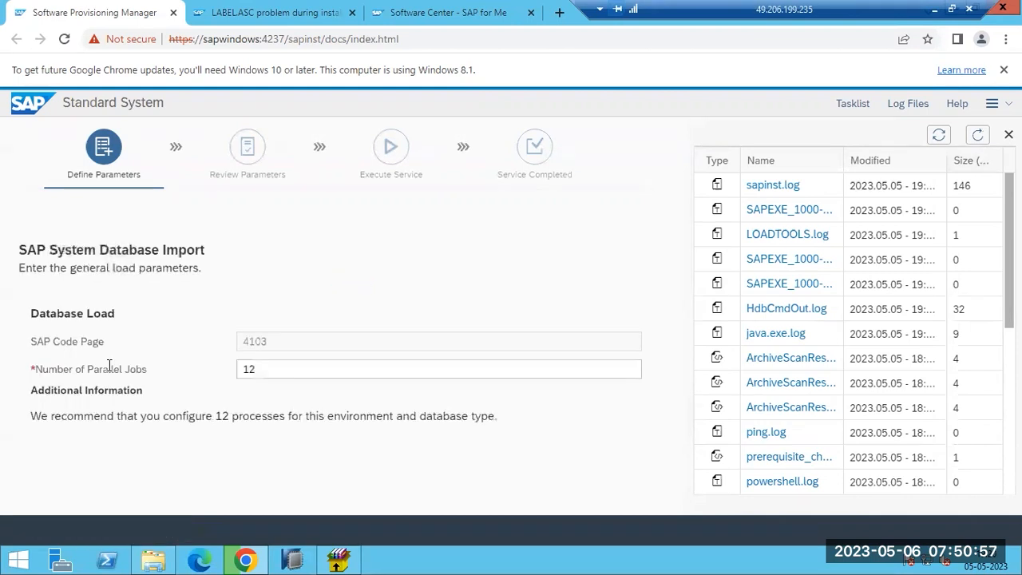
Set the number of parallel jobs for the SAP system database import to 3 and continue.
{"action": "left_click", "coordinate": [280, 369]}
{"action": "left_click_drag", "start_coordinate": [261, 369], "coordinate": [220, 368]}
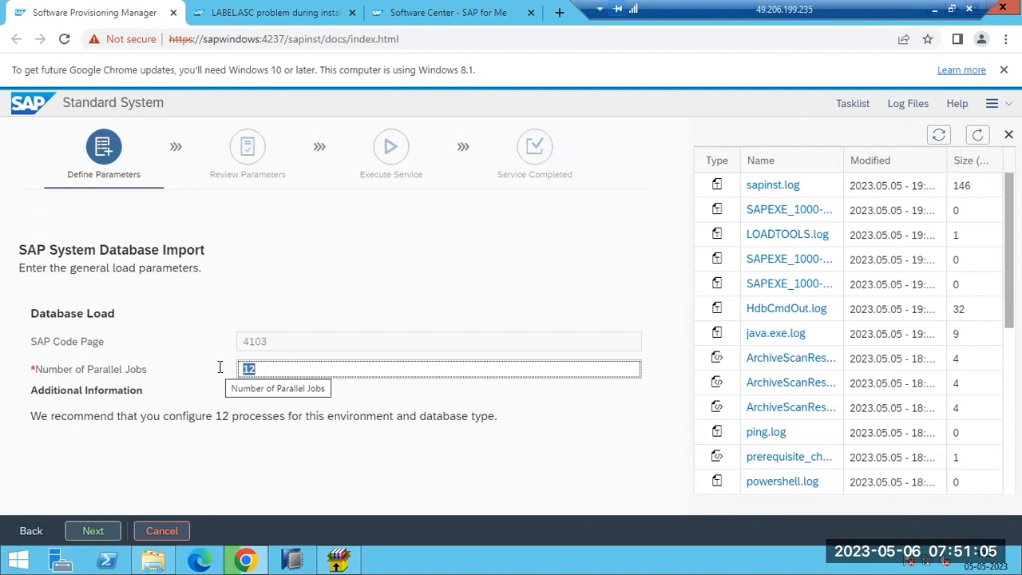
{"action": "type", "text": "3"}
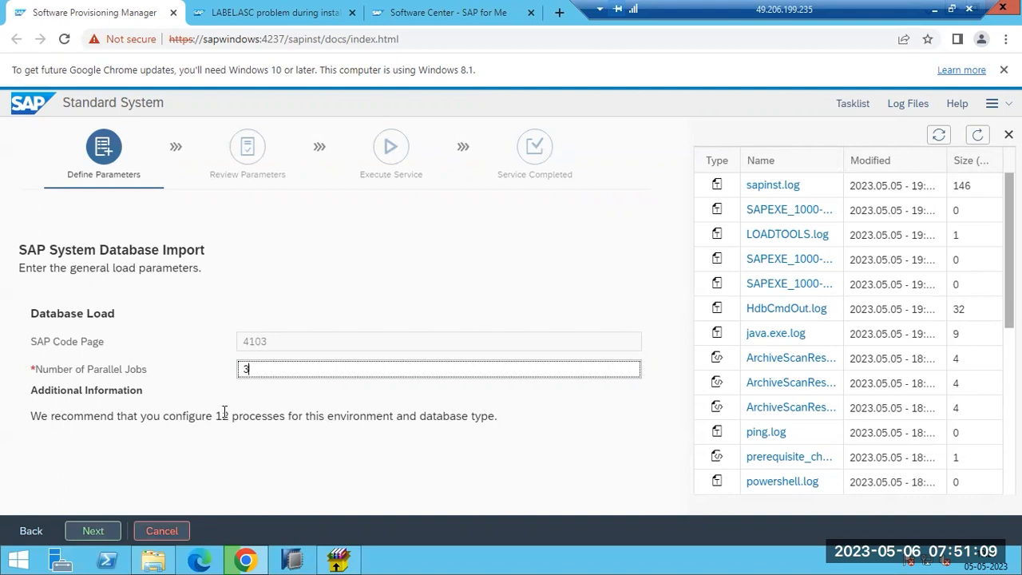
{"action": "left_click_drag", "start_coordinate": [222, 415], "coordinate": [243, 418]}
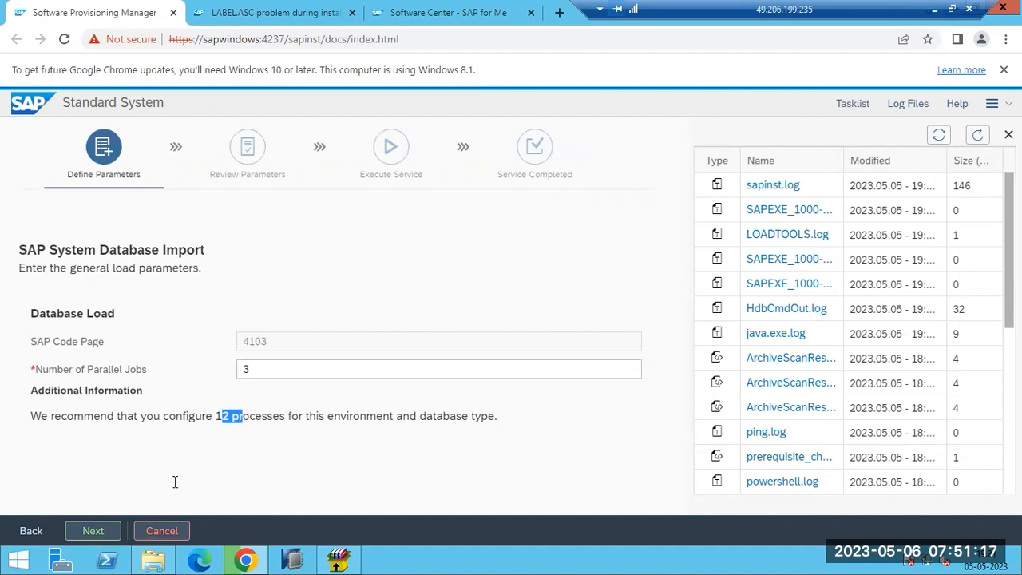
{"action": "left_click", "coordinate": [88, 539]}
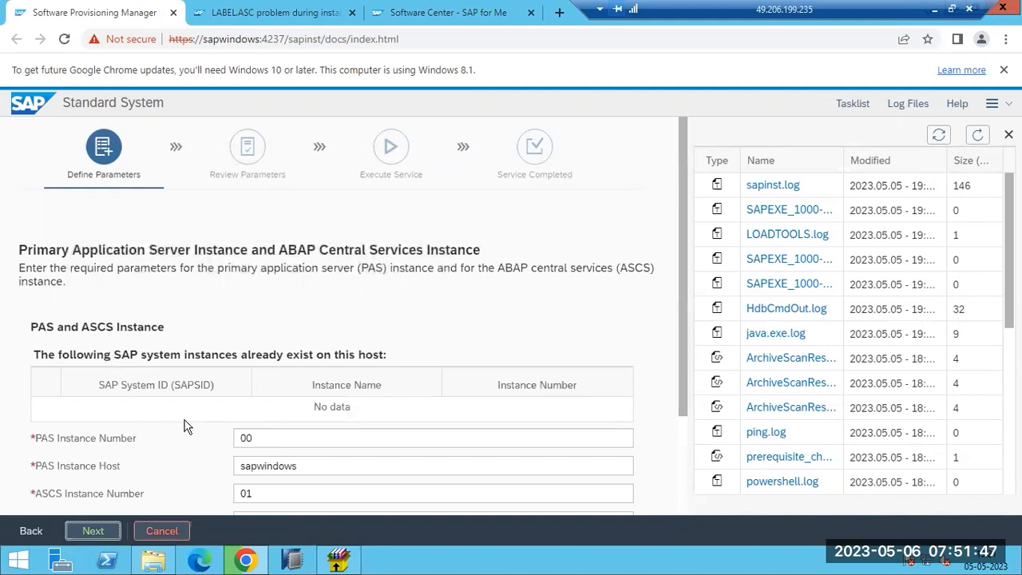
Review the PAS and ASCS instance parameters and continue with PAS number 00 and ASCS number 01 on host sapwindows.
{"action": "scroll", "coordinate": [184, 427], "scroll_direction": "down", "scroll_amount": 3}
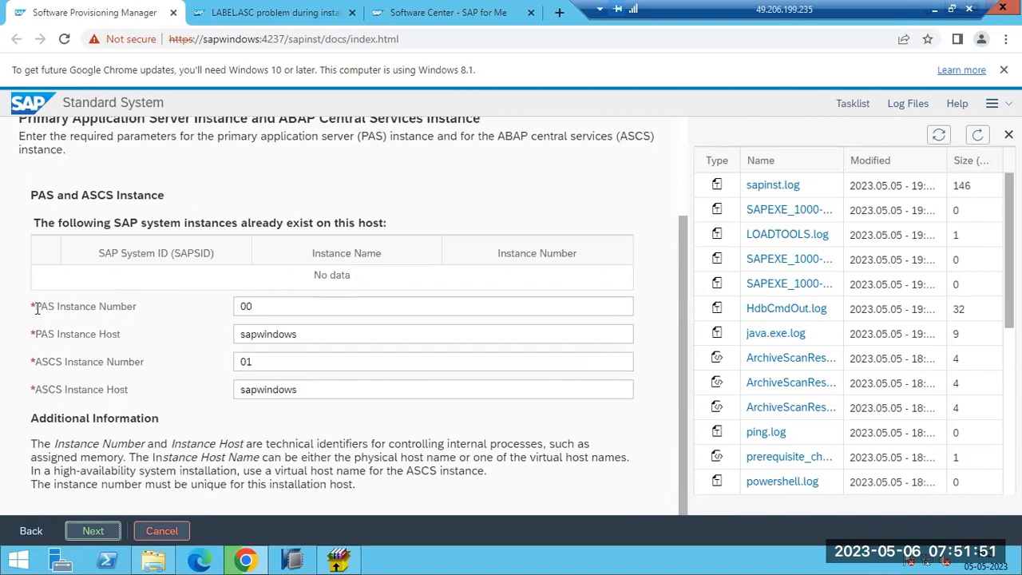
{"action": "left_click_drag", "start_coordinate": [35, 307], "coordinate": [182, 393]}
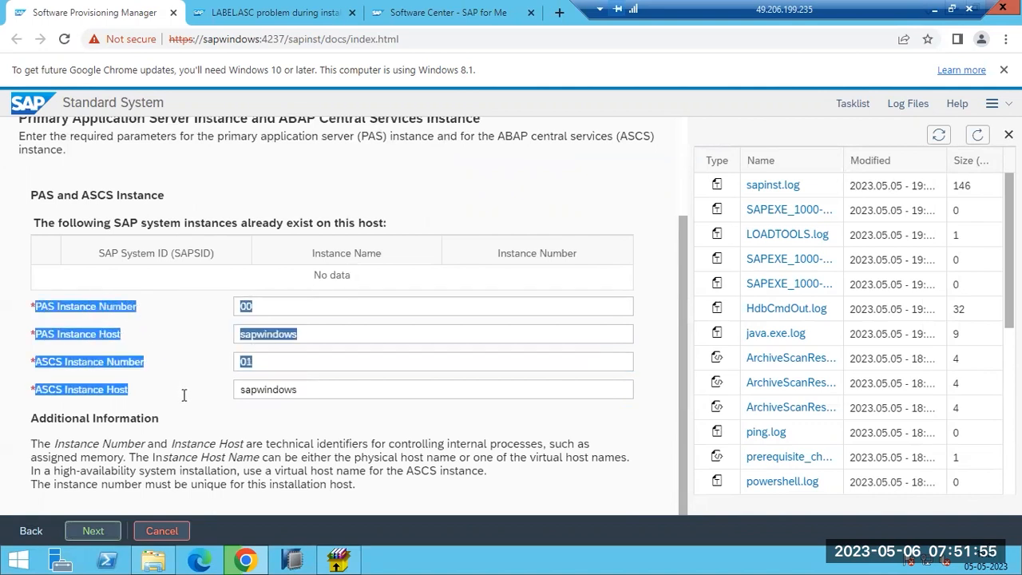
{"action": "left_click", "coordinate": [283, 366]}
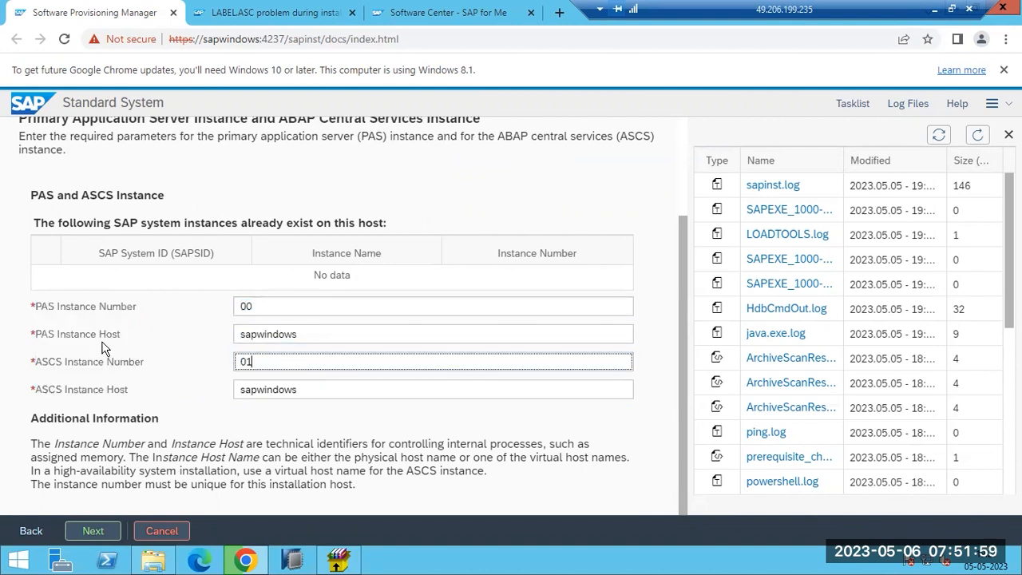
{"action": "left_click_drag", "start_coordinate": [44, 363], "coordinate": [86, 364]}
{"action": "left_click", "coordinate": [92, 532]}
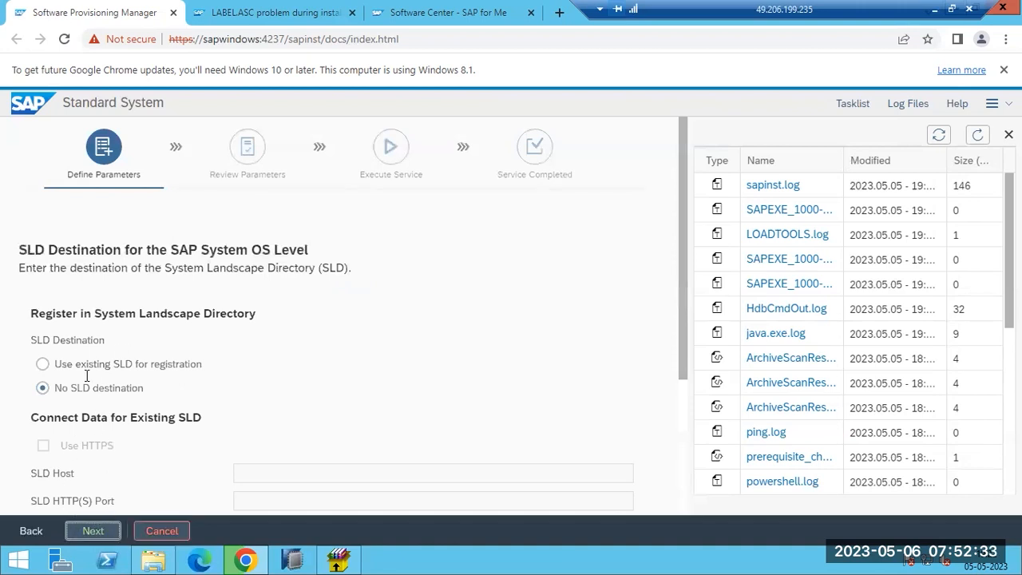
Continue with "No SLD destination" for the SAP system OS level and refresh the log file list.
{"action": "left_click_drag", "start_coordinate": [37, 248], "coordinate": [267, 250]}
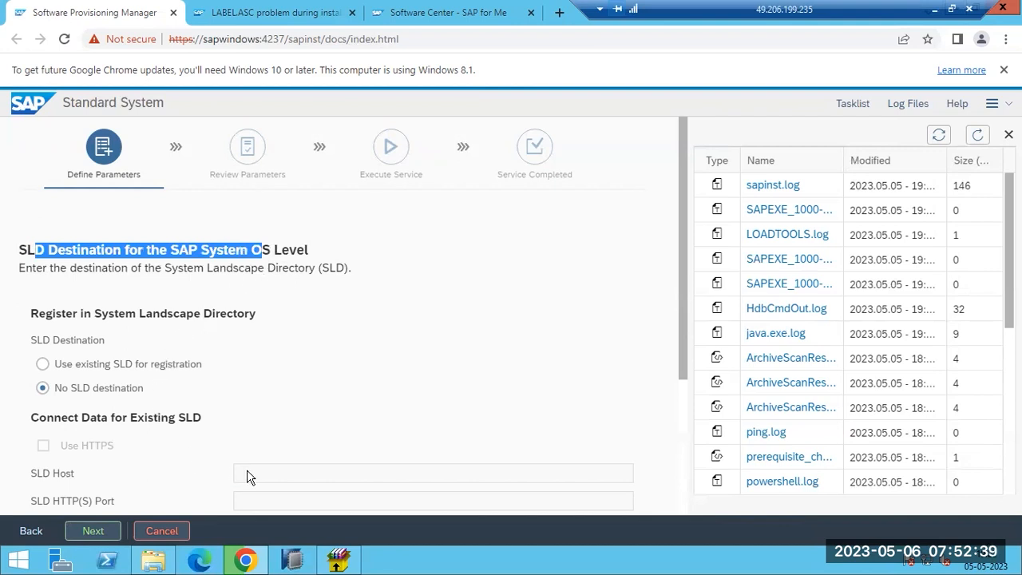
{"action": "left_click", "coordinate": [93, 532]}
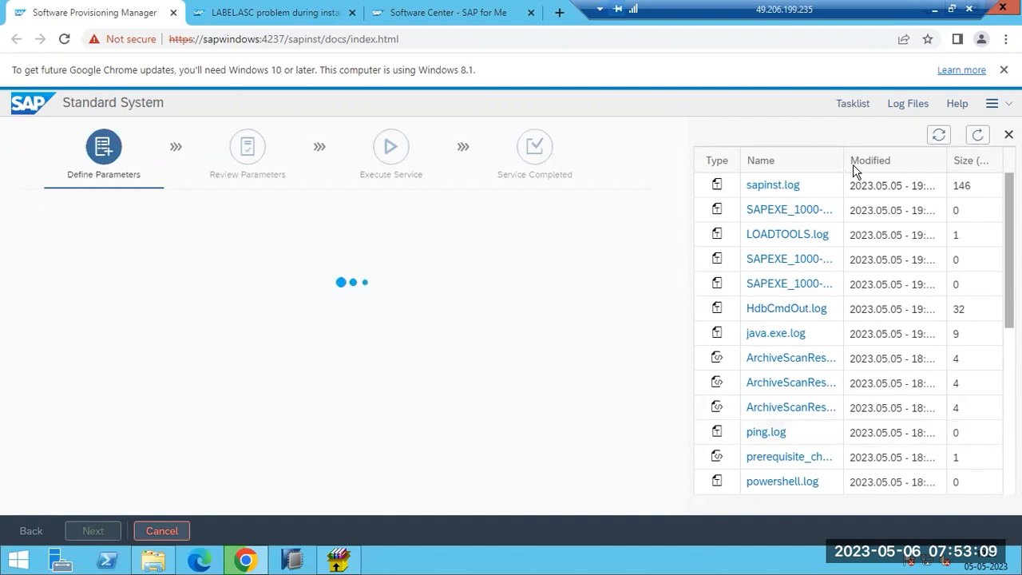
{"action": "left_click", "coordinate": [983, 135]}
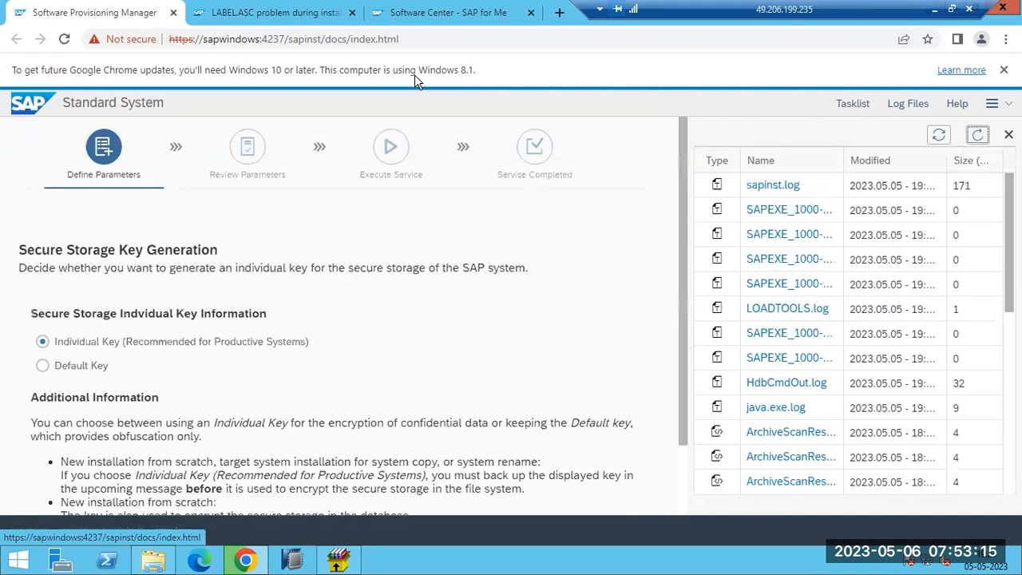
Keep the Individual Key option for secure storage, review the generated key ID and value, and accept the encryption warning.
{"action": "left_click", "coordinate": [99, 532]}
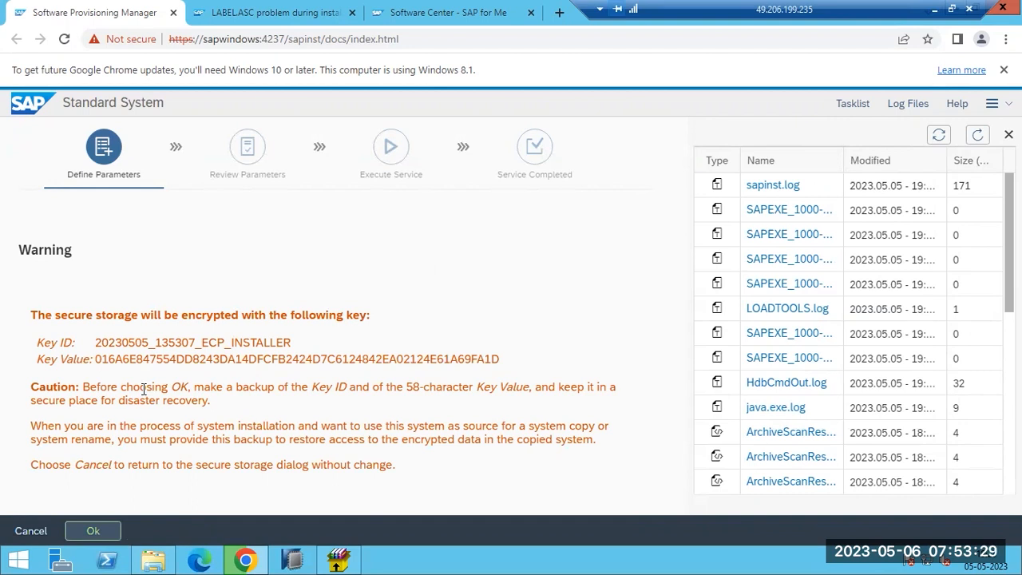
{"action": "left_click_drag", "start_coordinate": [95, 343], "coordinate": [270, 343]}
{"action": "left_click_drag", "start_coordinate": [149, 358], "coordinate": [227, 359]}
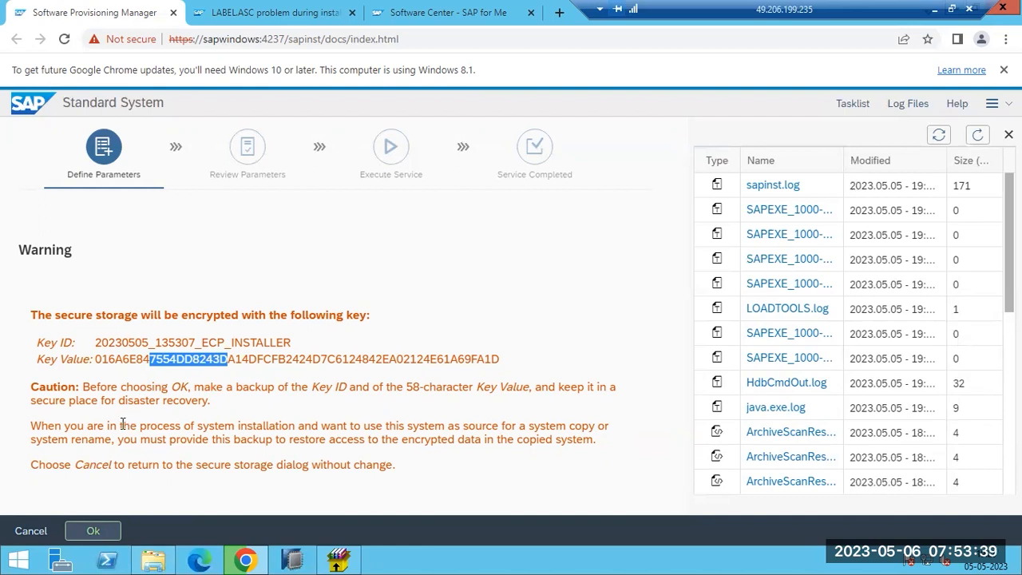
{"action": "left_click", "coordinate": [93, 532]}
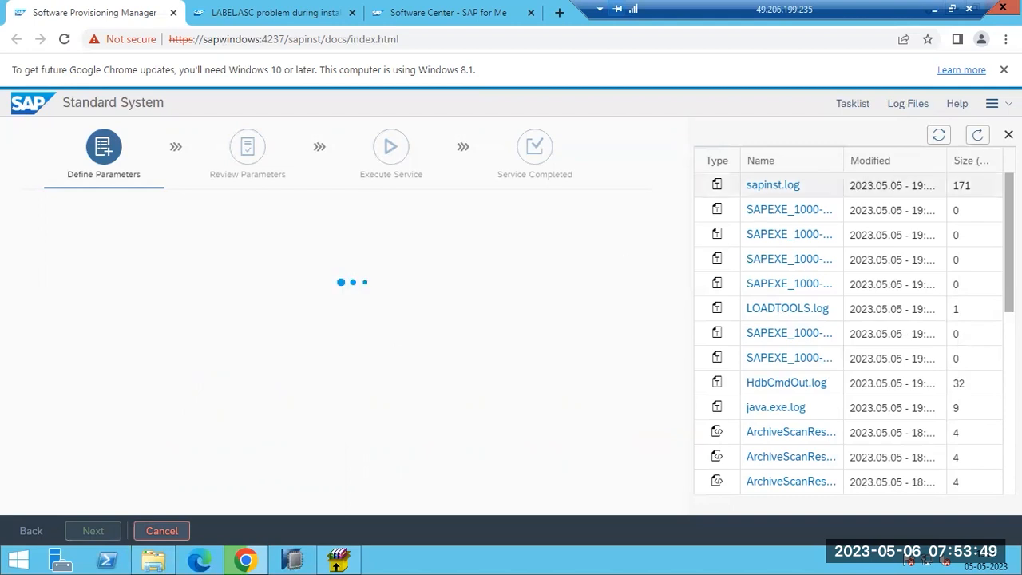
Monitor the running installer checks by refreshing the log file list and viewing Task Manager briefly.
{"action": "left_click", "coordinate": [981, 135]}
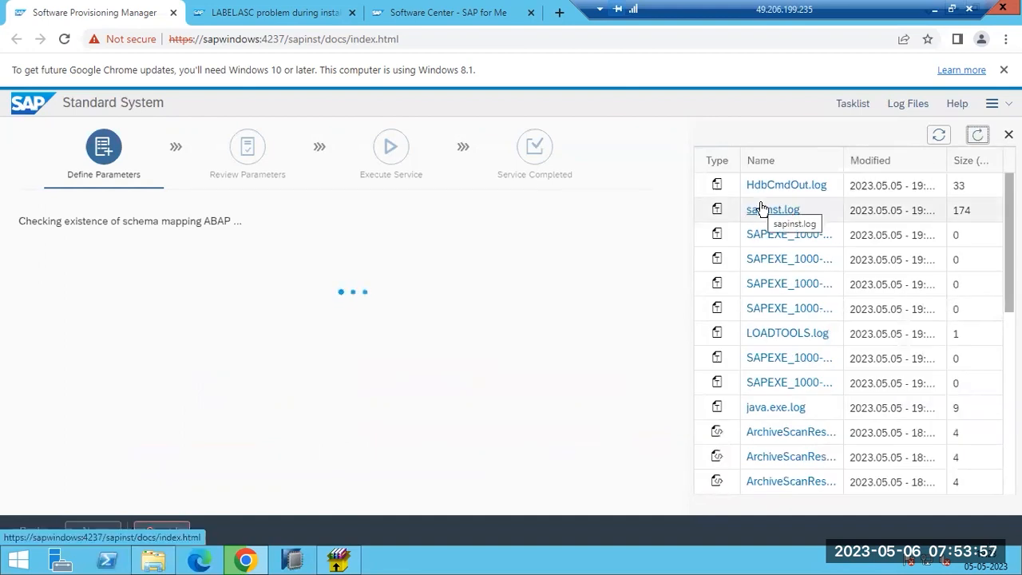
{"action": "right_click", "coordinate": [490, 565]}
{"action": "left_click", "coordinate": [524, 518]}
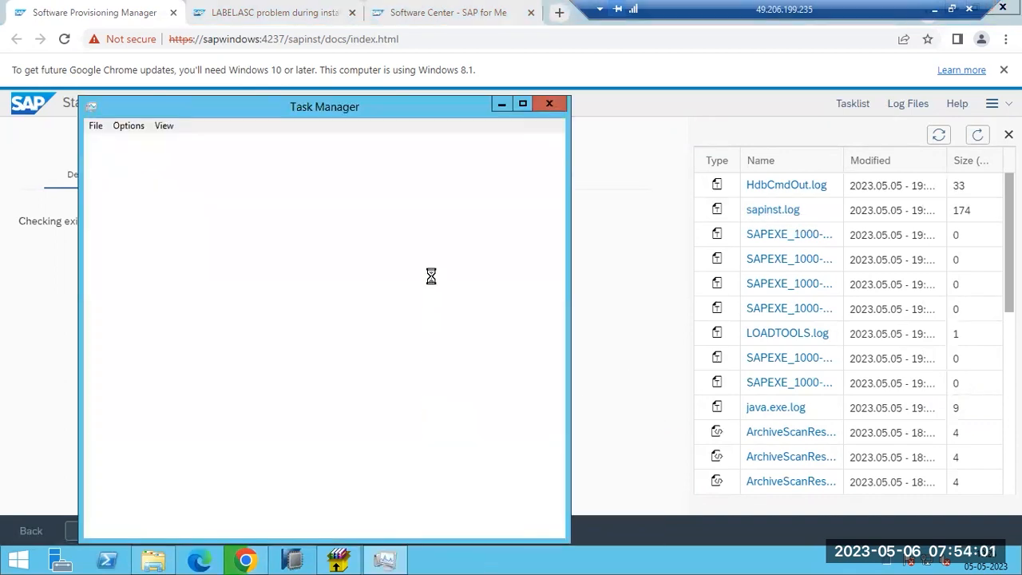
{"action": "left_click", "coordinate": [549, 105]}
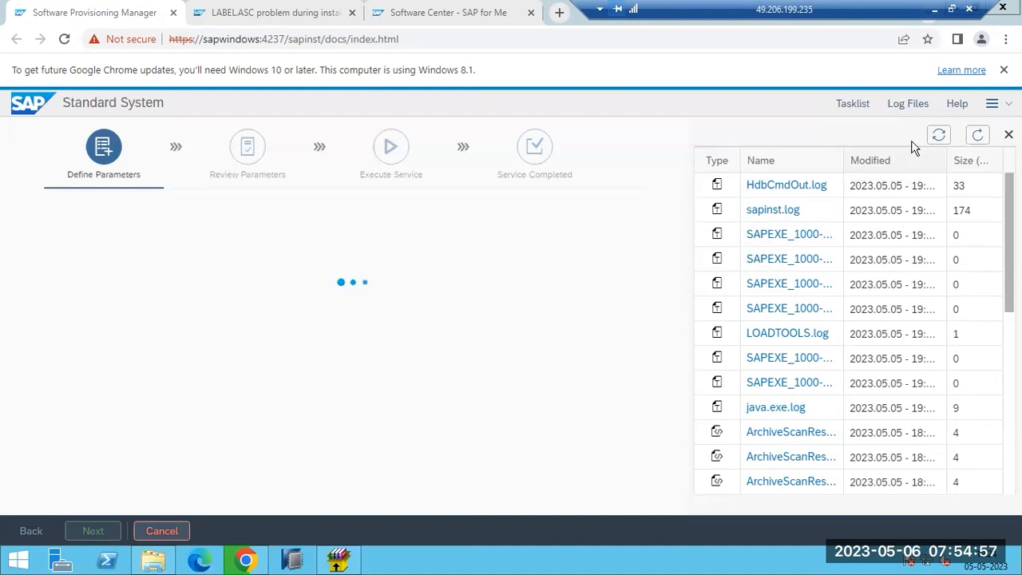
{"action": "left_click", "coordinate": [979, 140]}
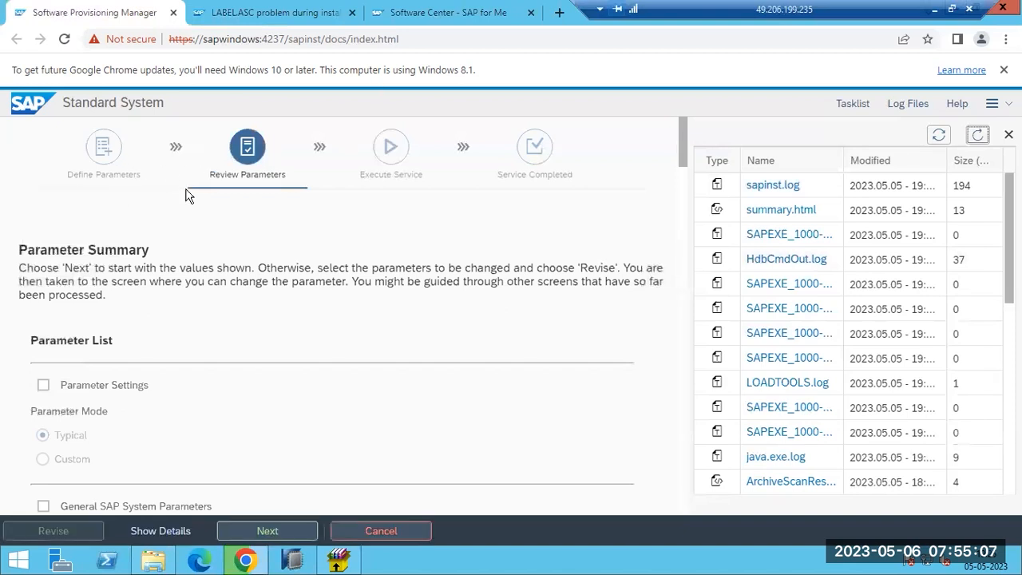
Examine the whole Parameter Summary, from the general system settings and HANA database through packages, schema and import parameters to the media list.
{"action": "scroll", "coordinate": [159, 321], "scroll_direction": "down", "scroll_amount": 1}
{"action": "scroll", "coordinate": [159, 321], "scroll_direction": "down", "scroll_amount": 1}
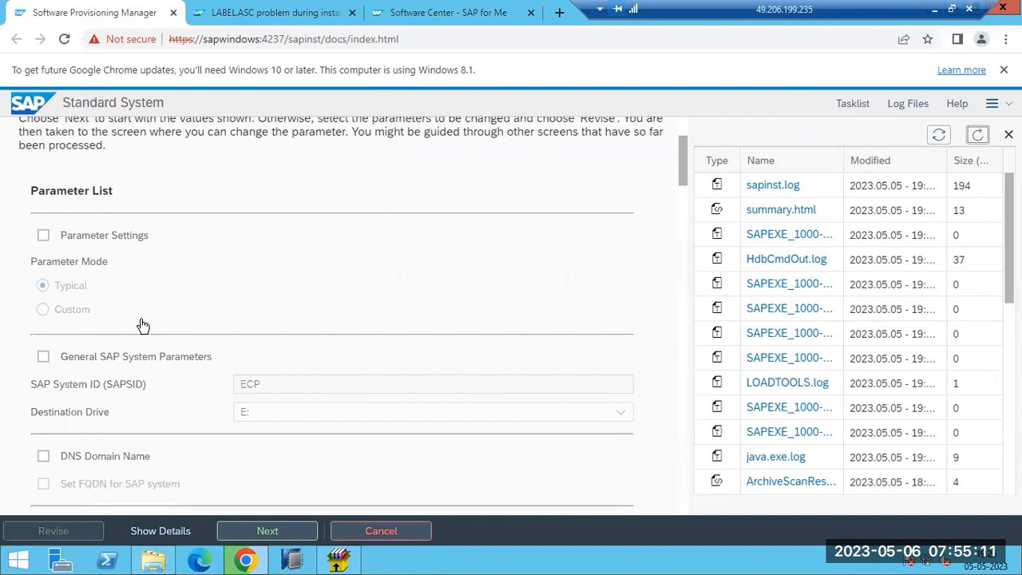
{"action": "scroll", "coordinate": [172, 329], "scroll_direction": "down", "scroll_amount": 1}
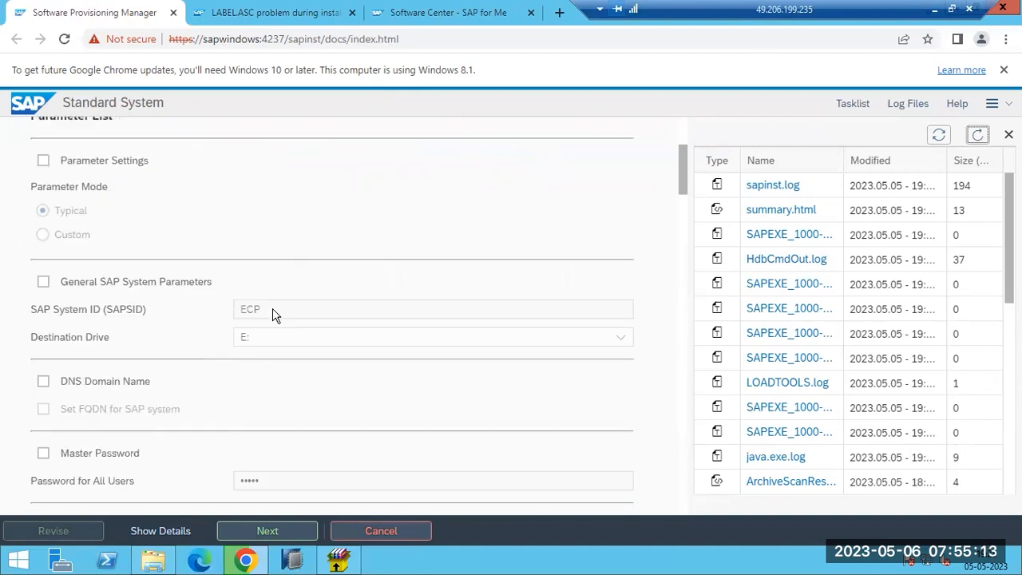
{"action": "scroll", "coordinate": [272, 314], "scroll_direction": "down", "scroll_amount": 4}
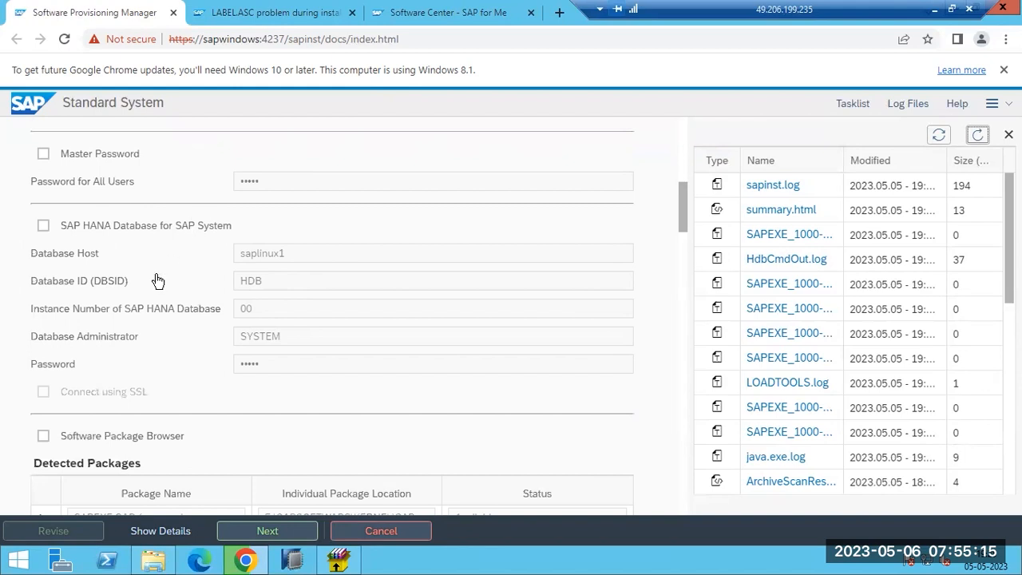
{"action": "scroll", "coordinate": [258, 284], "scroll_direction": "down", "scroll_amount": 4}
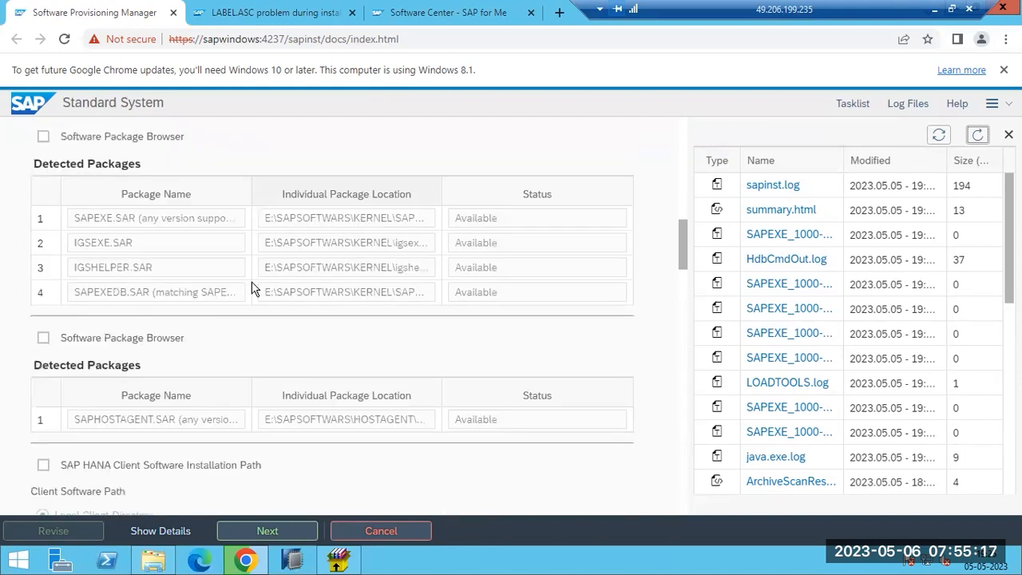
{"action": "scroll", "coordinate": [109, 285], "scroll_direction": "down", "scroll_amount": 1}
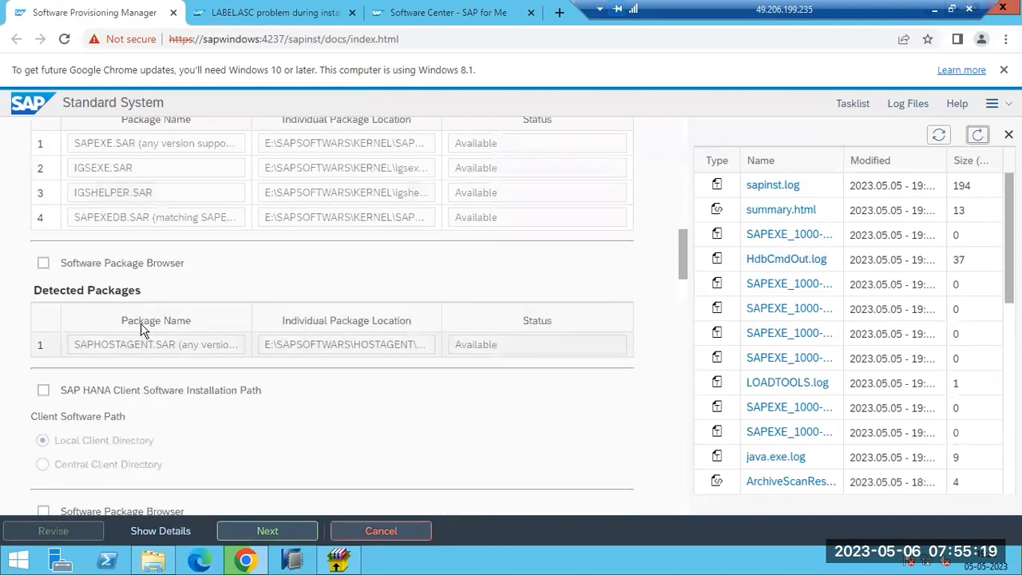
{"action": "scroll", "coordinate": [141, 329], "scroll_direction": "down", "scroll_amount": 3}
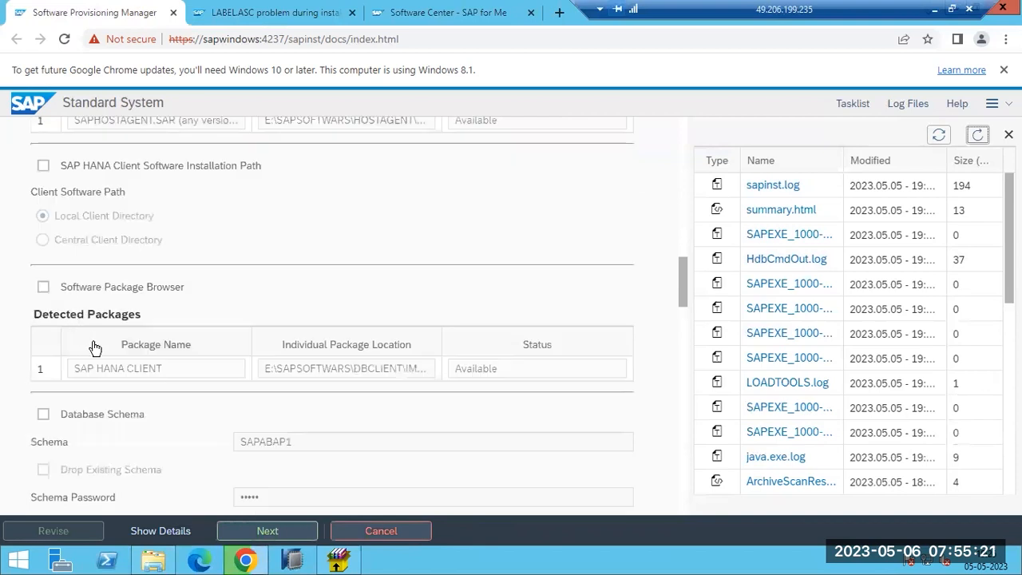
{"action": "scroll", "coordinate": [152, 374], "scroll_direction": "down", "scroll_amount": 6}
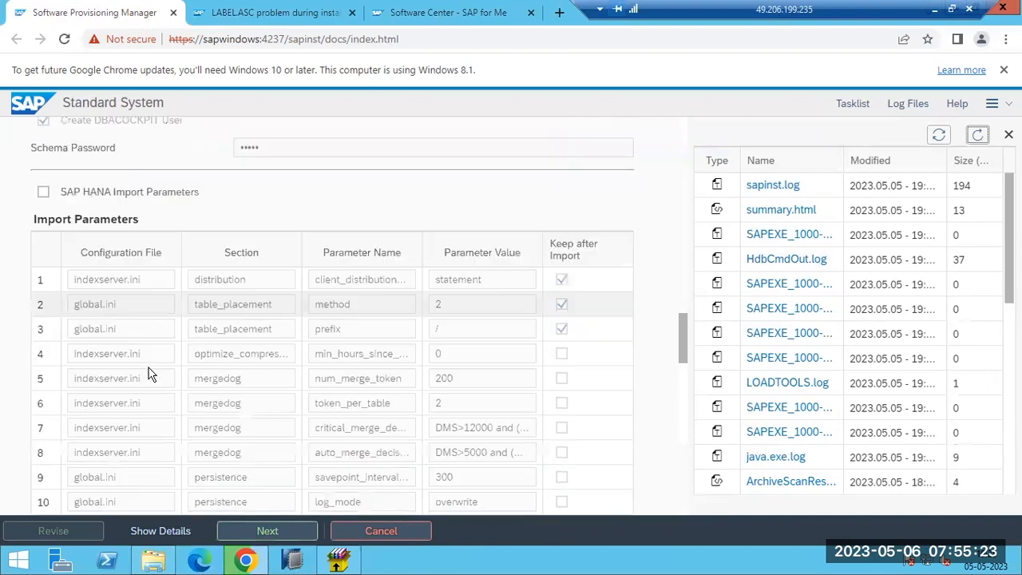
{"action": "scroll", "coordinate": [151, 373], "scroll_direction": "down", "scroll_amount": 10}
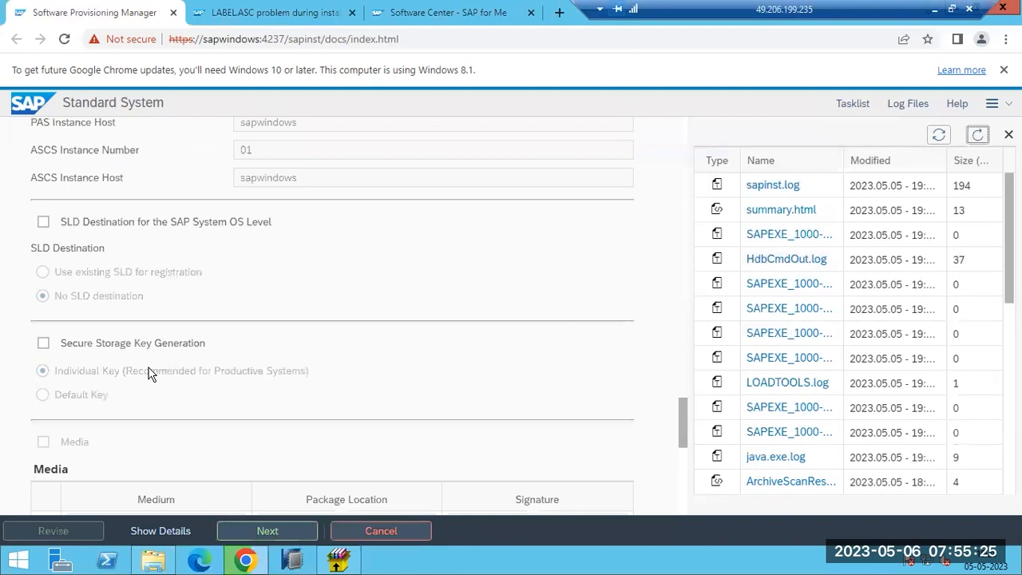
{"action": "scroll", "coordinate": [152, 374], "scroll_direction": "down", "scroll_amount": 5}
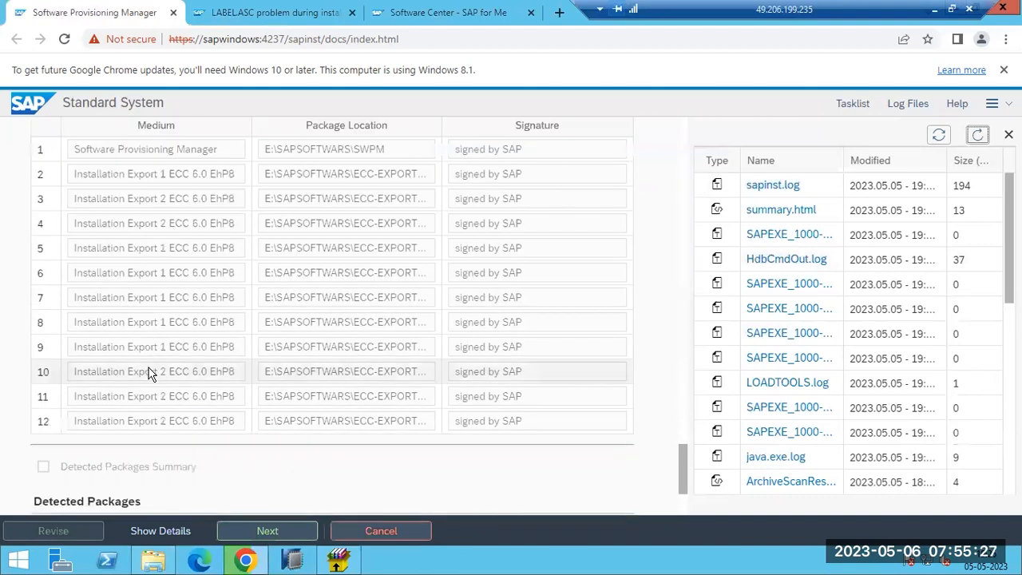
{"action": "scroll", "coordinate": [160, 356], "scroll_direction": "down", "scroll_amount": 2}
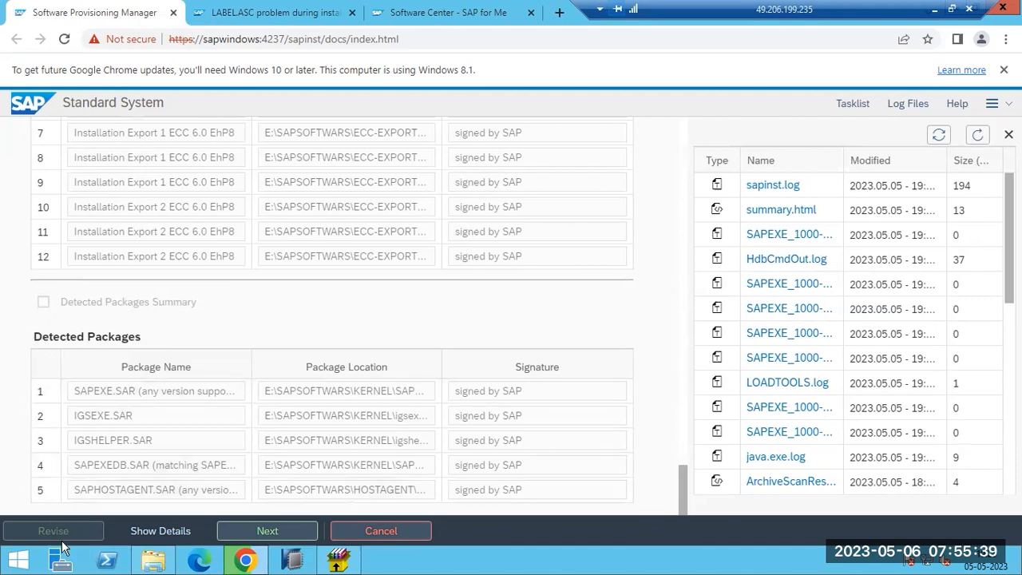
Recheck the parameter list from the general SAP system parameters to the detected packages summary.
{"action": "scroll", "coordinate": [215, 443], "scroll_direction": "down", "scroll_amount": 10}
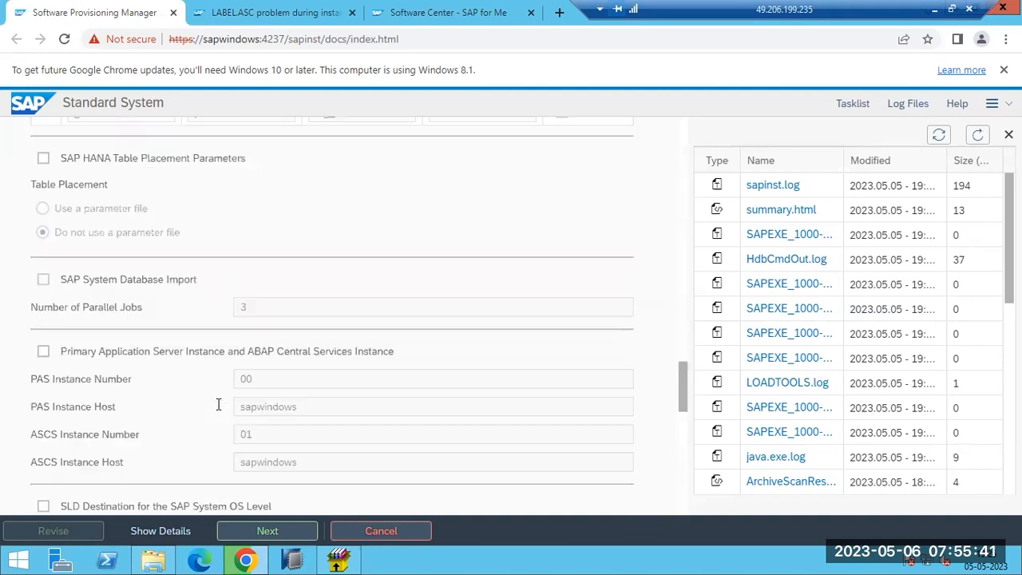
{"action": "scroll", "coordinate": [207, 447], "scroll_direction": "up", "scroll_amount": 15}
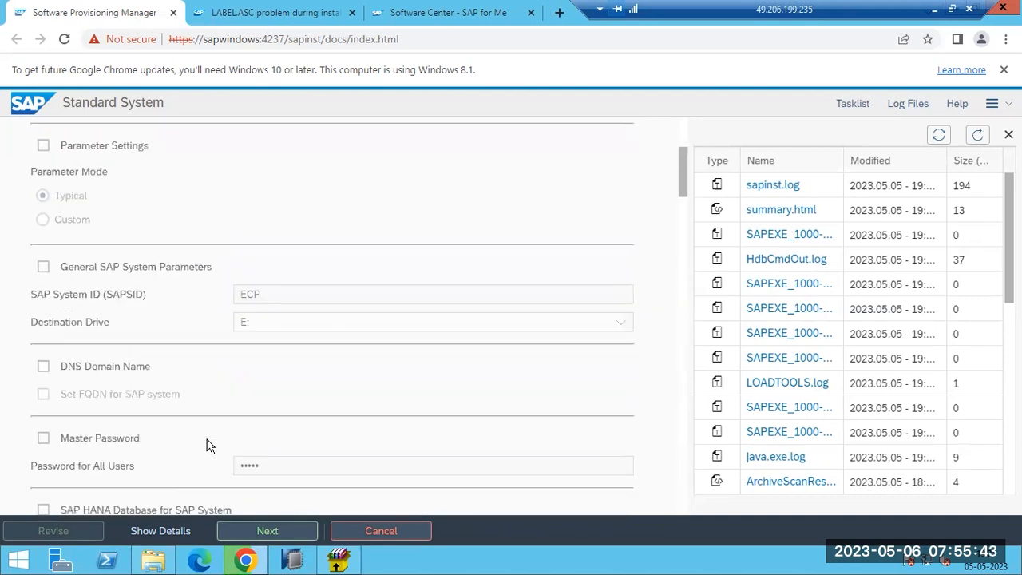
{"action": "scroll", "coordinate": [206, 446], "scroll_direction": "down", "scroll_amount": 15}
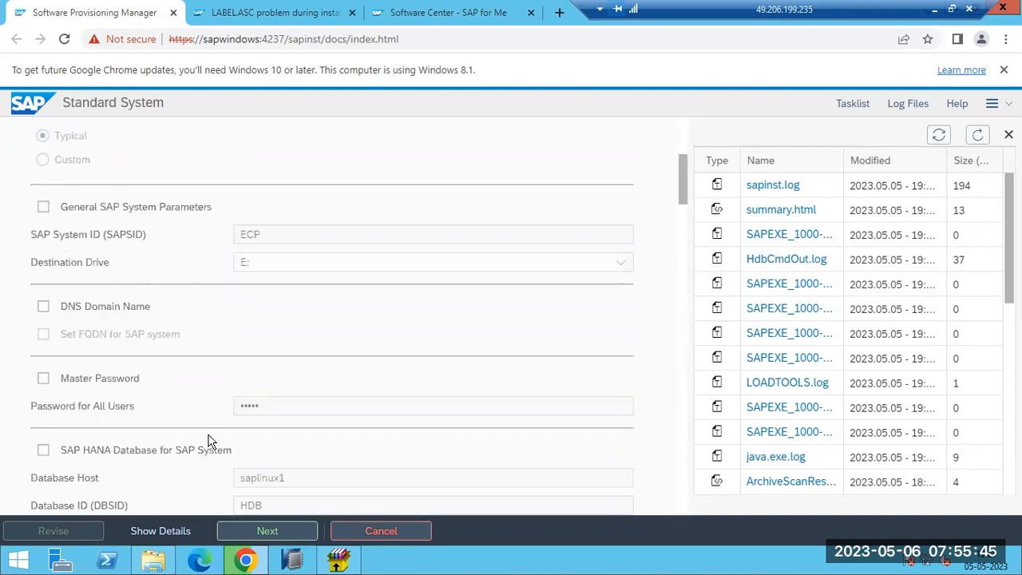
{"action": "scroll", "coordinate": [207, 442], "scroll_direction": "down", "scroll_amount": 15}
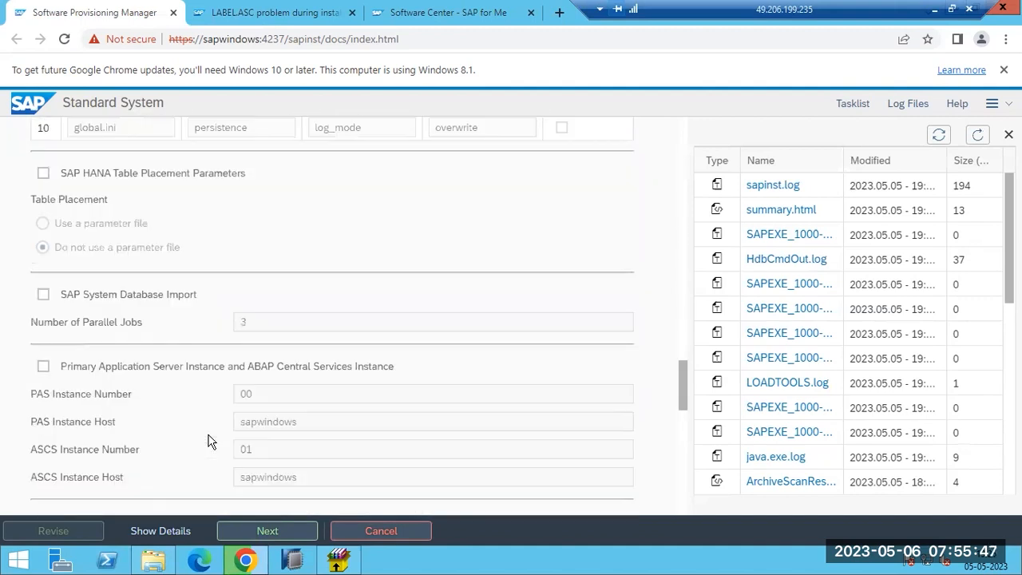
{"action": "scroll", "coordinate": [208, 442], "scroll_direction": "down", "scroll_amount": 3}
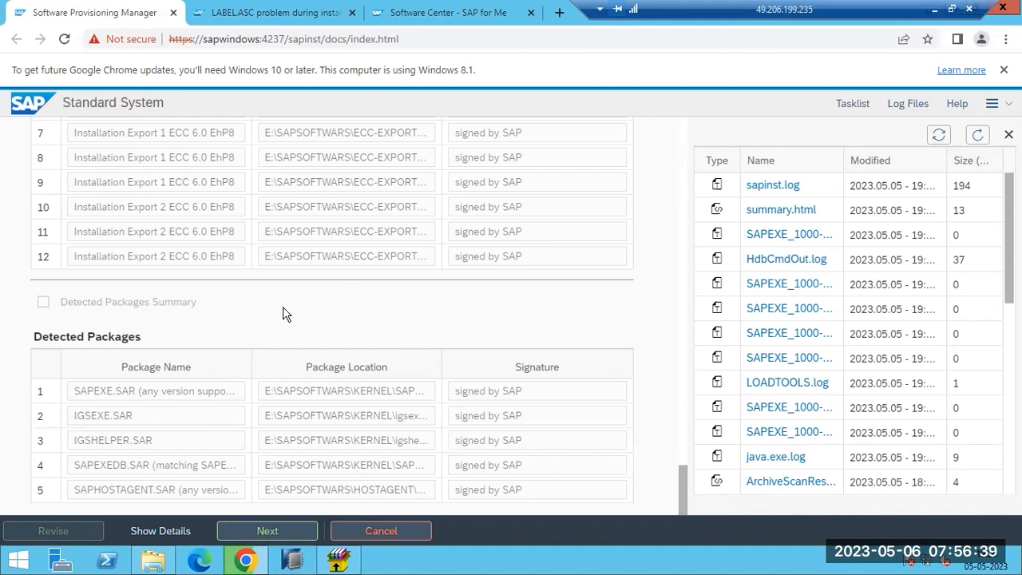
Refresh the log file list and start executing the Standard System installation with the reviewed parameters.
{"action": "left_click", "coordinate": [980, 144]}
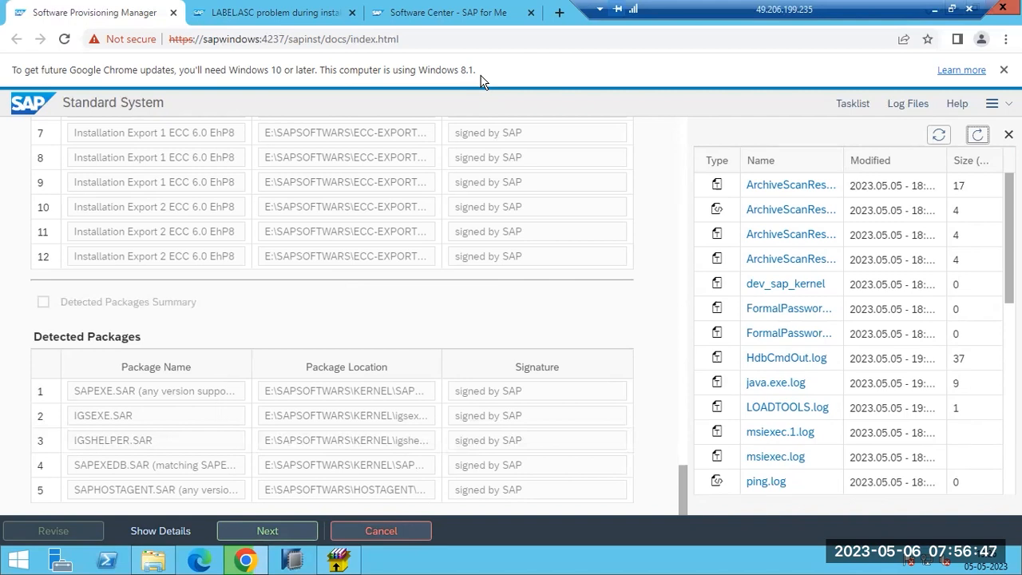
{"action": "scroll", "coordinate": [480, 81], "scroll_direction": "up", "scroll_amount": 1}
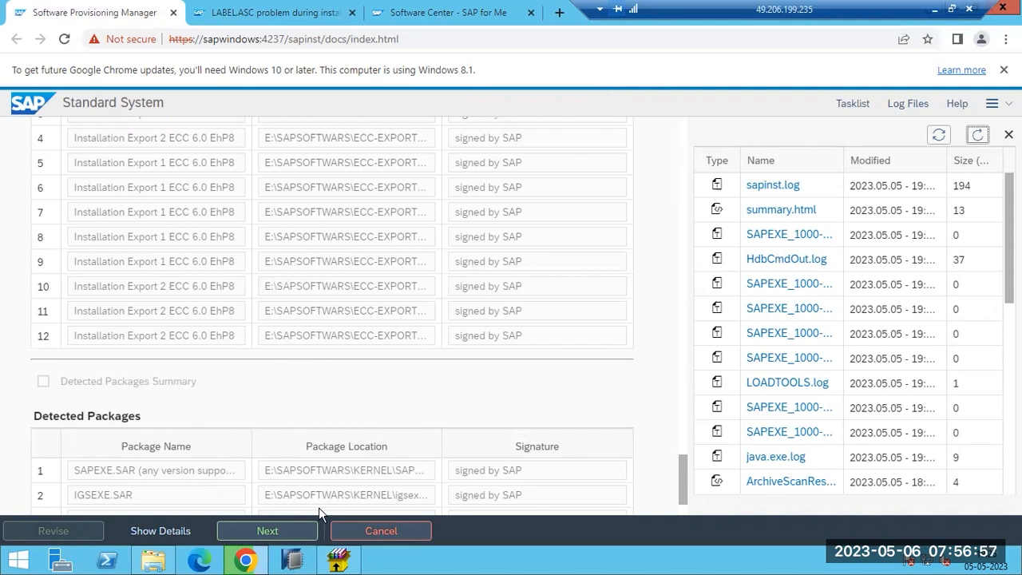
{"action": "left_click", "coordinate": [288, 529]}
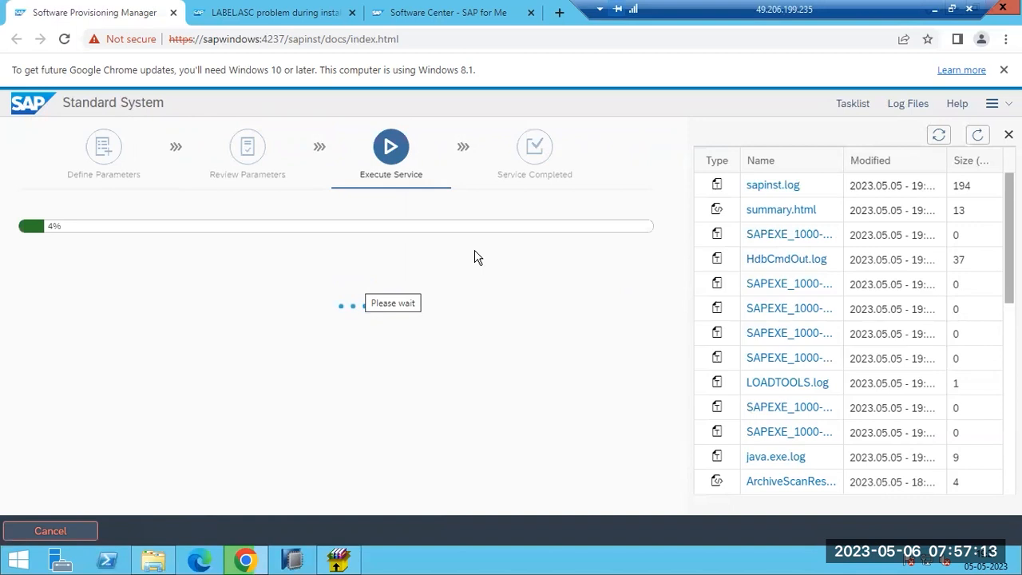
Open the installation task list and examine its phases, including user creation, the DBACOCKPIT and SAPABAP1 schemas and Import ABAP, alongside the current progress message.
{"action": "left_click", "coordinate": [851, 105]}
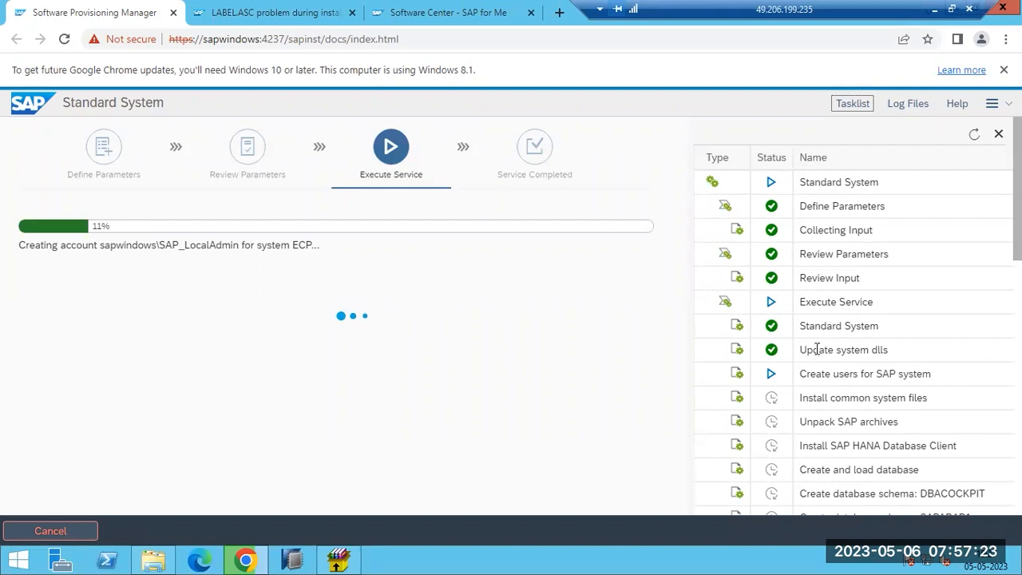
{"action": "scroll", "coordinate": [873, 279], "scroll_direction": "down", "scroll_amount": 3}
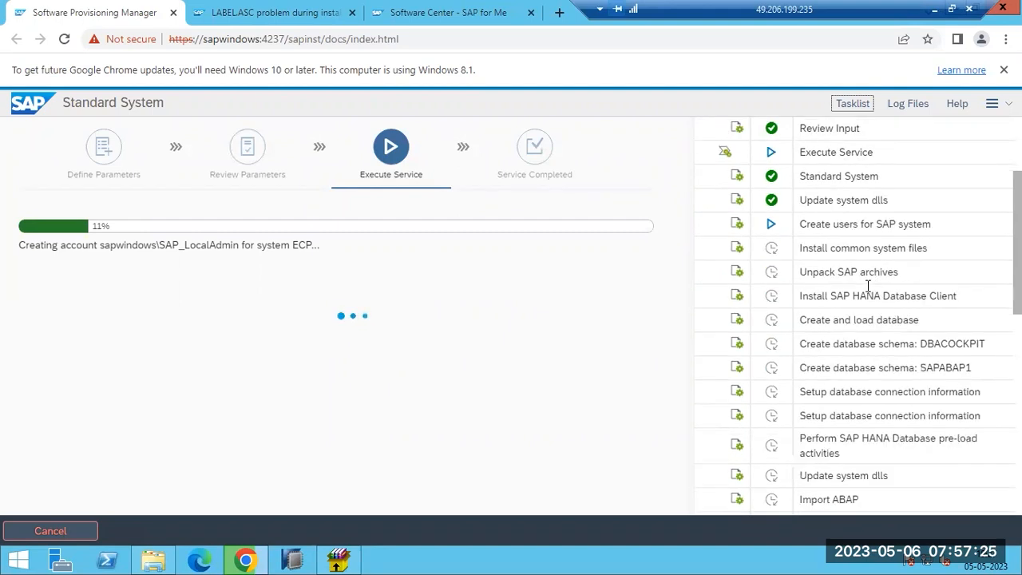
{"action": "left_click_drag", "start_coordinate": [809, 424], "coordinate": [874, 432]}
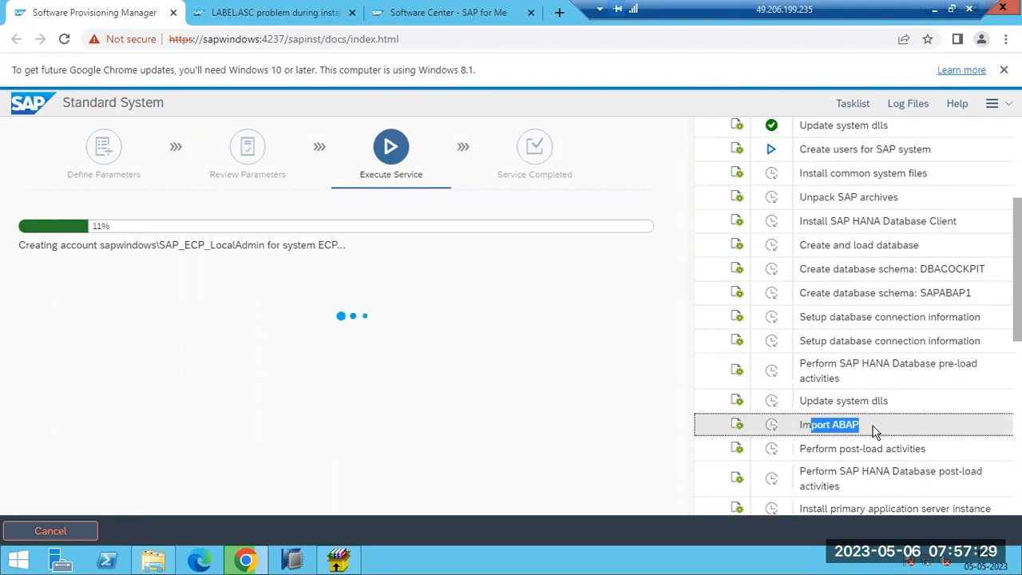
{"action": "left_click_drag", "start_coordinate": [800, 424], "coordinate": [861, 429]}
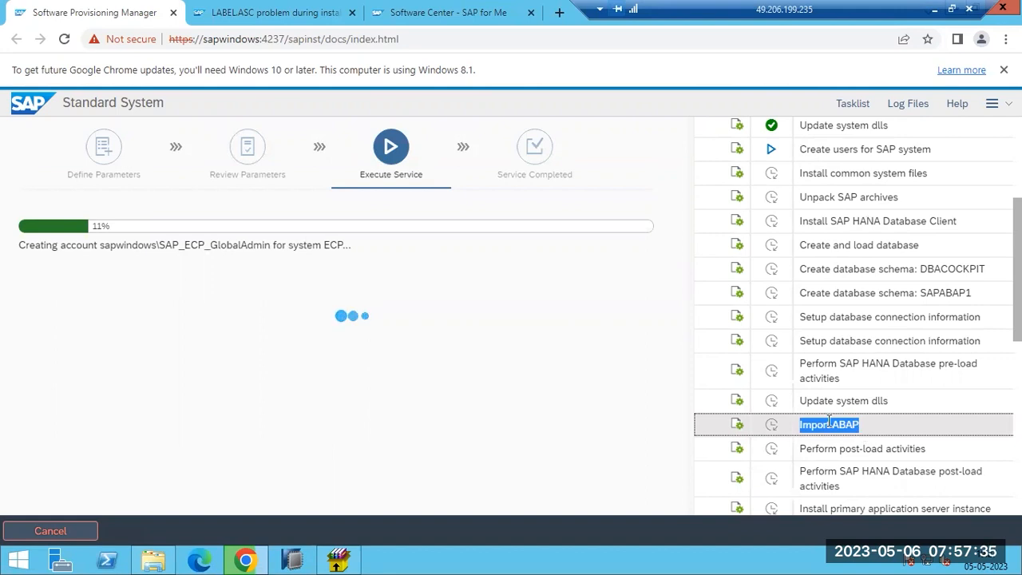
{"action": "left_click", "coordinate": [801, 424]}
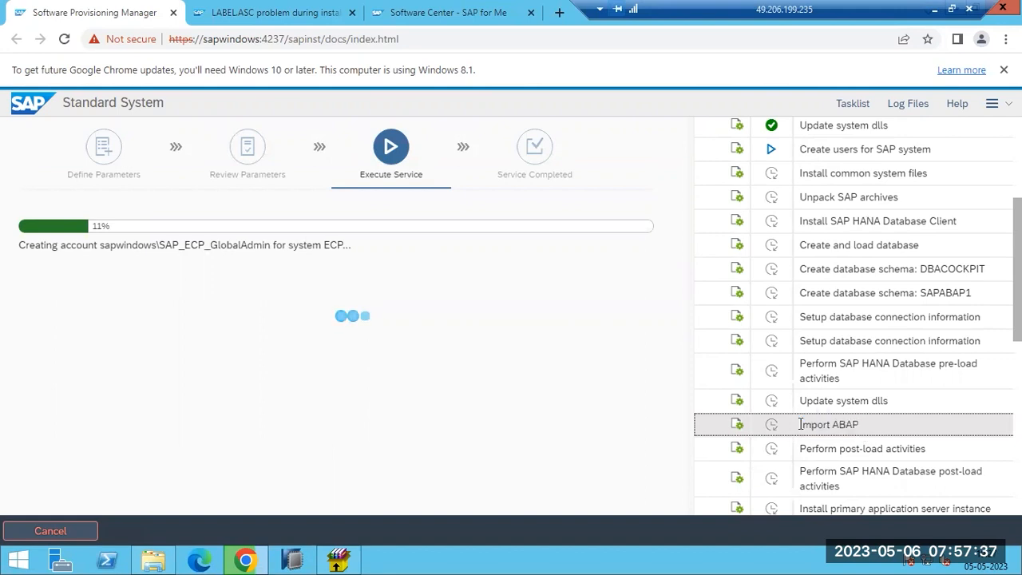
{"action": "left_click_drag", "start_coordinate": [802, 424], "coordinate": [862, 429]}
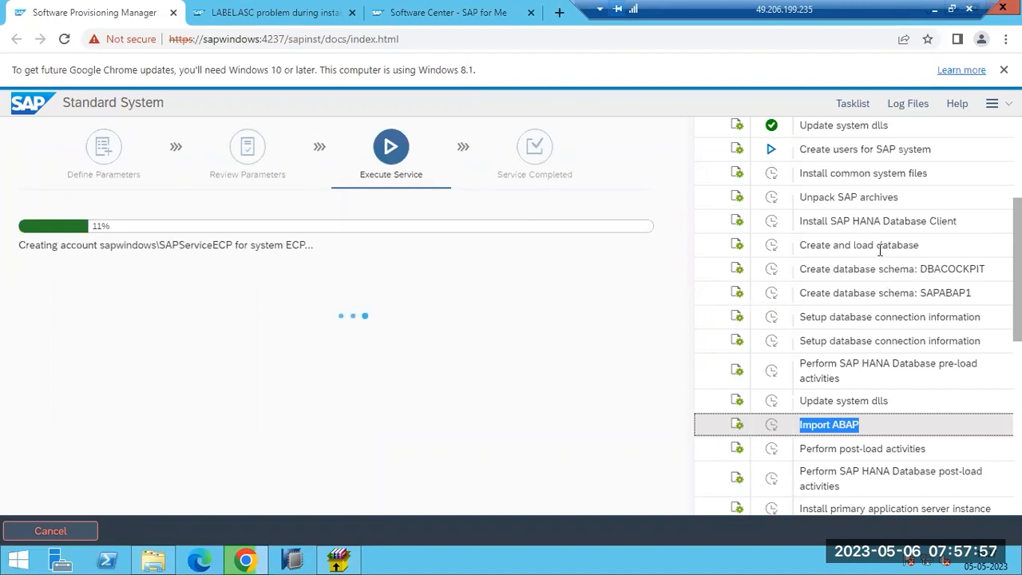
{"action": "left_click_drag", "start_coordinate": [821, 152], "coordinate": [844, 266]}
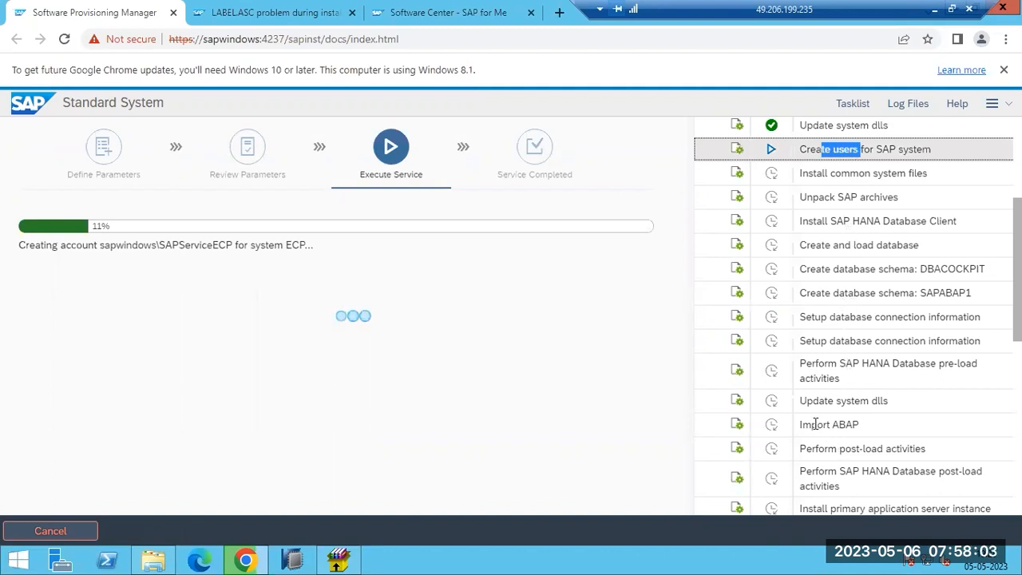
{"action": "left_click_drag", "start_coordinate": [801, 431], "coordinate": [861, 430]}
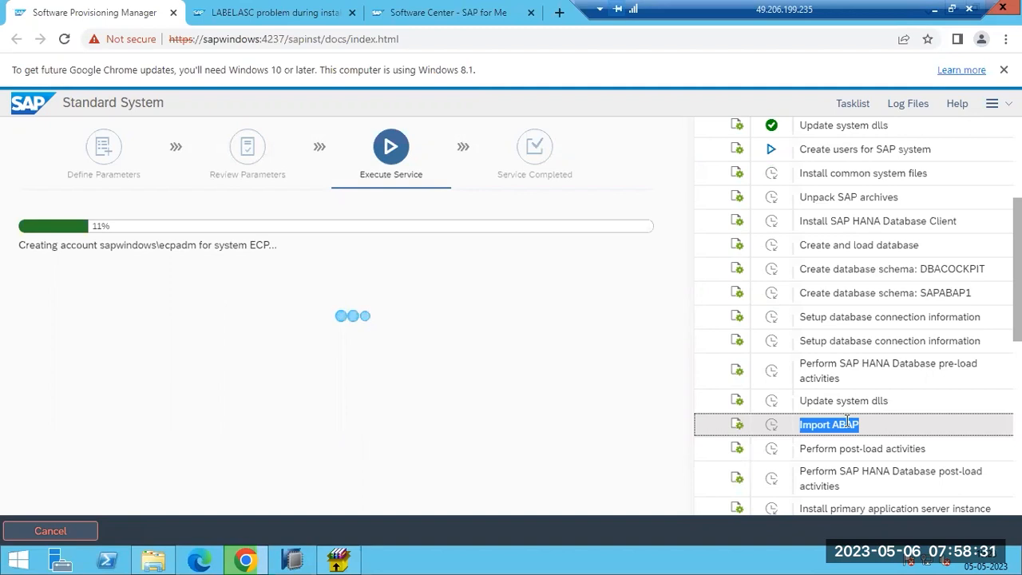
{"action": "left_click_drag", "start_coordinate": [834, 270], "coordinate": [978, 307]}
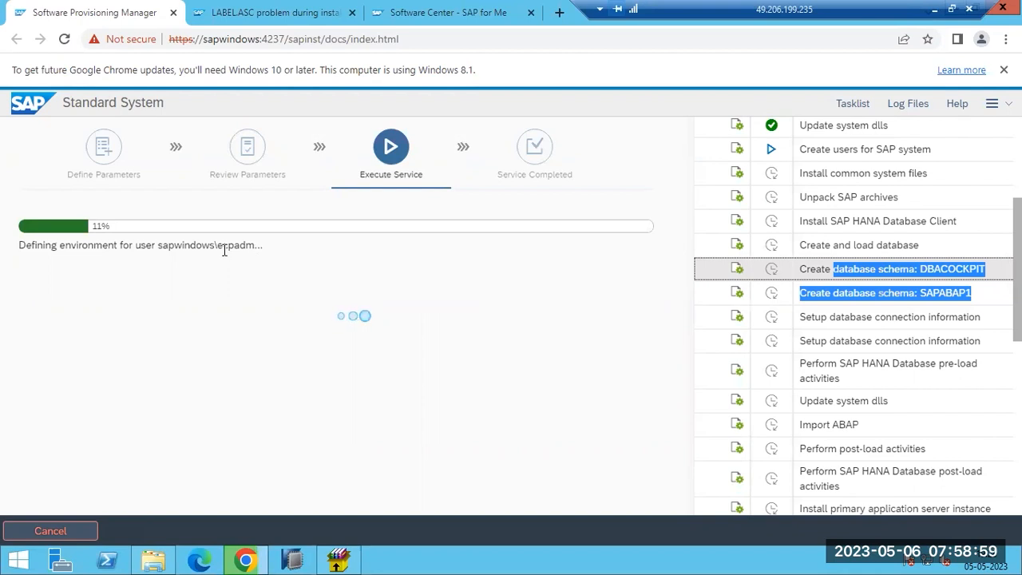
{"action": "left_click_drag", "start_coordinate": [225, 250], "coordinate": [256, 249]}
{"action": "left_click", "coordinate": [256, 274]}
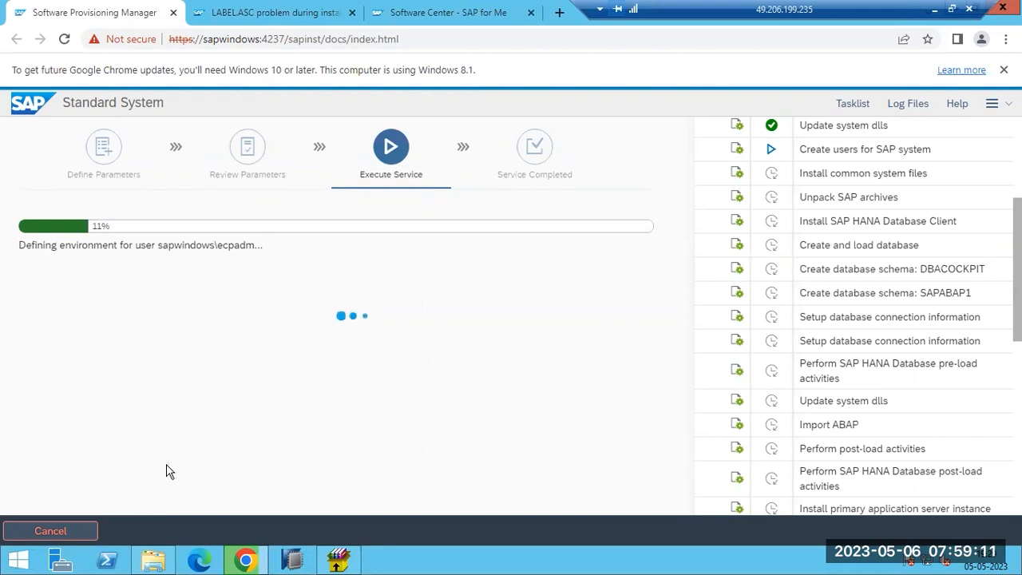
Switch to File Explorer and permanently delete the EXPORT_4_old folder from DATA_UNITS.
{"action": "left_click", "coordinate": [154, 560]}
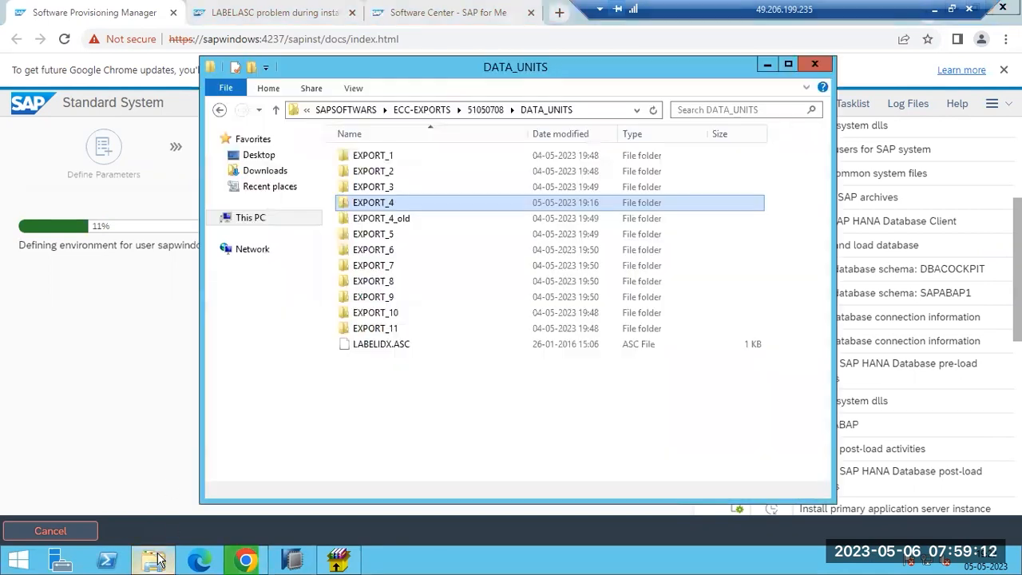
{"action": "left_click", "coordinate": [380, 221]}
{"action": "key", "text": "shift+Delete"}
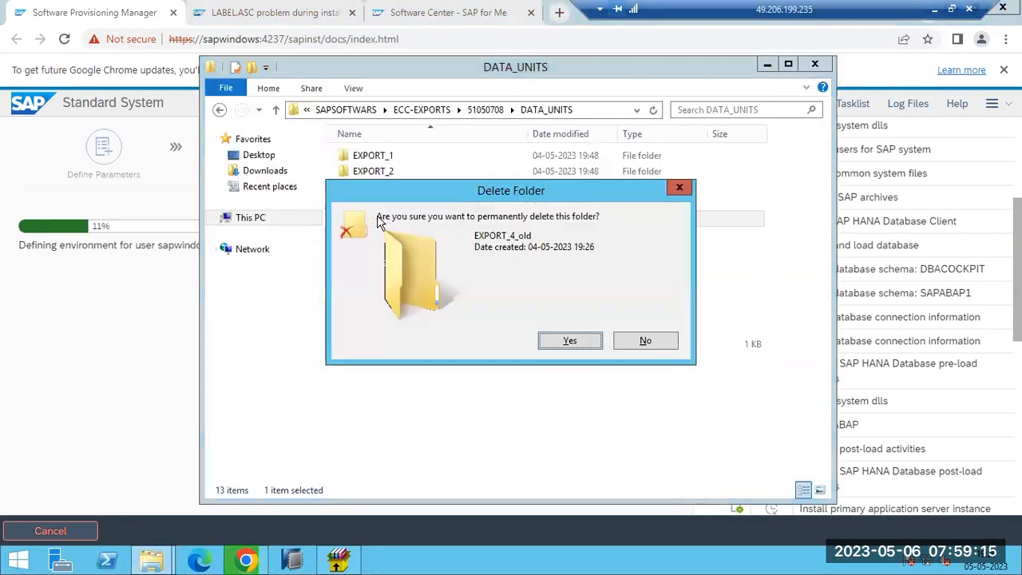
{"action": "left_click", "coordinate": [568, 340]}
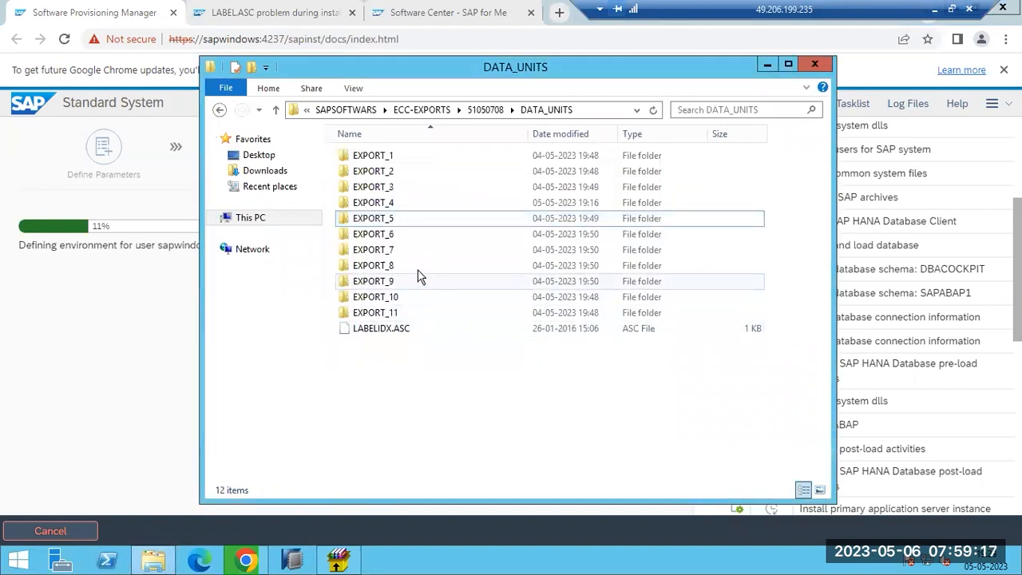